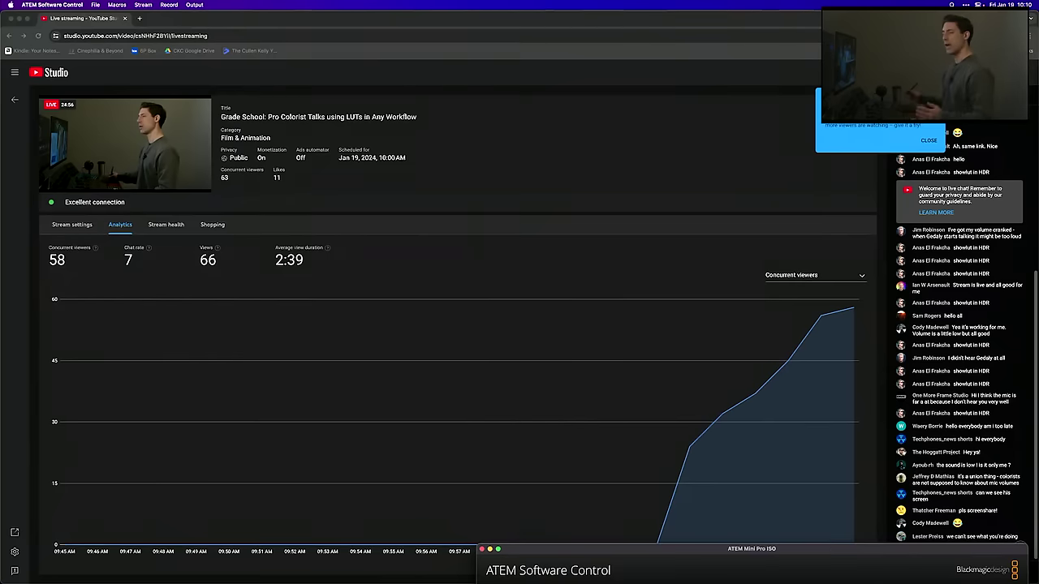
- Switch to DaVinci Resolve and reposition the Prim node in clip 03's node graph
{"action": "key", "text": "super+Tab"}
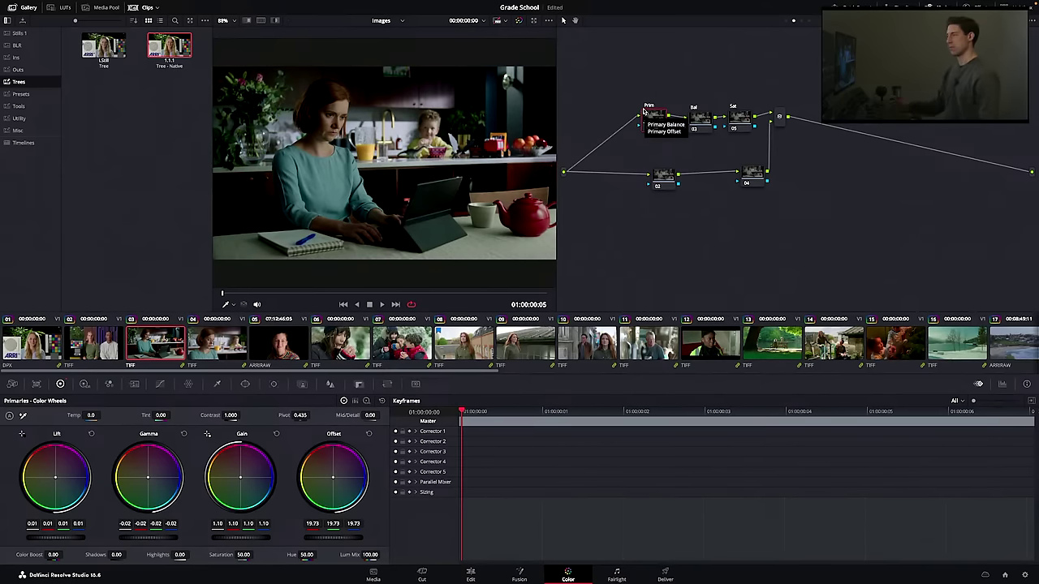
{"action": "left_click_drag", "start_coordinate": [653, 116], "coordinate": [641, 117]}
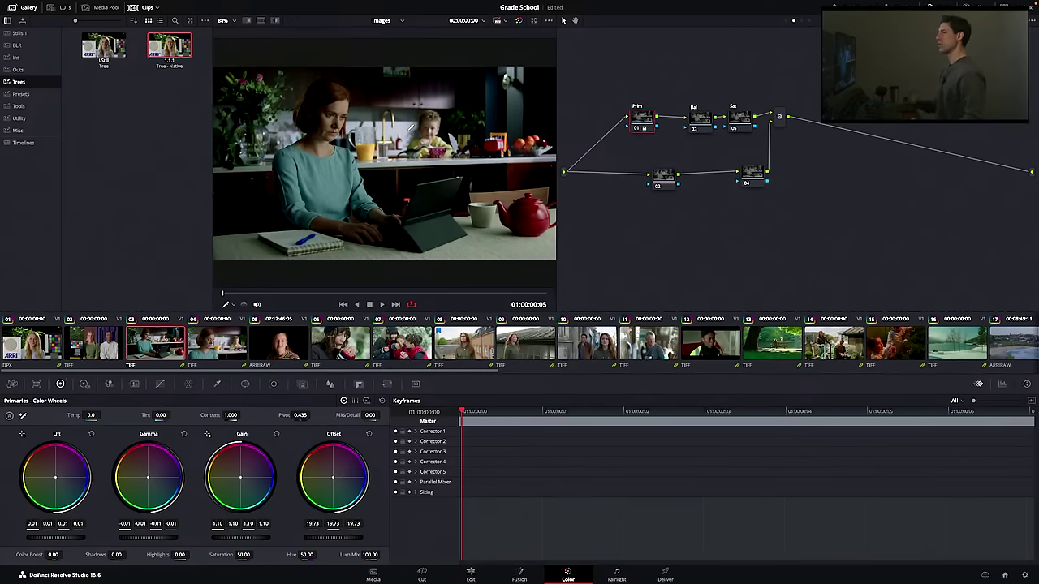
{"action": "left_click_drag", "start_coordinate": [642, 119], "coordinate": [646, 120]}
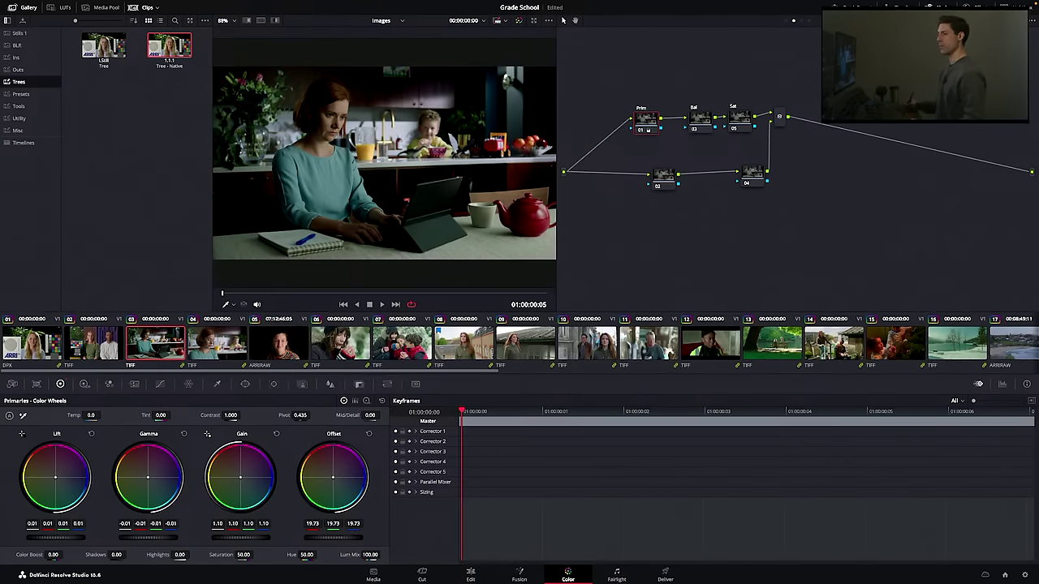
- Apply clip 03's Prim grade to clip 04's Prim node: lift 0.01, gamma -0.01, gain 1.10, offset 19.73
{"action": "key", "text": "Down"}
{"action": "key", "text": "Up"}
{"action": "key", "text": "Down"}
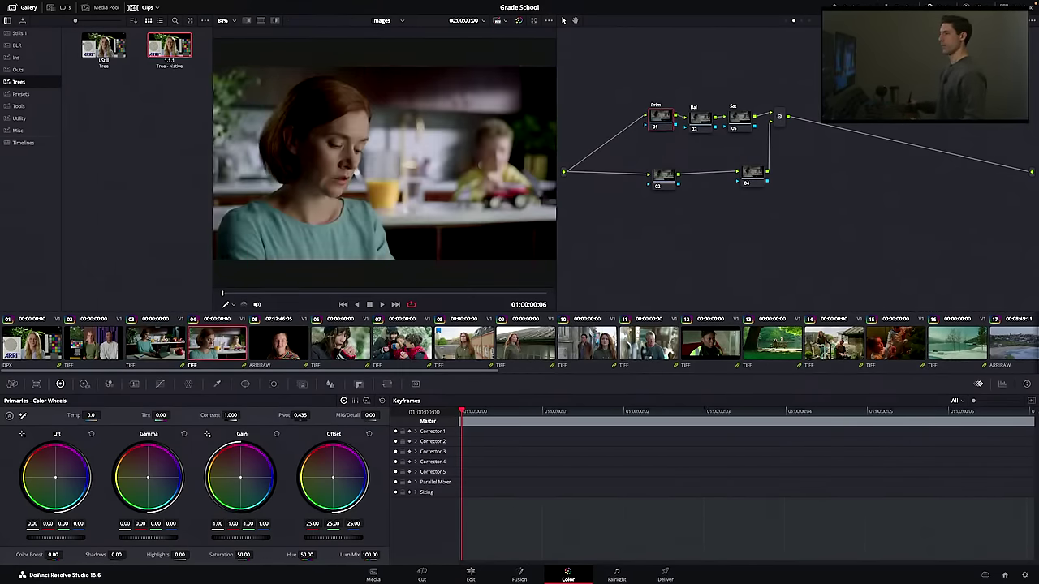
{"action": "key", "text": "ctrl+v"}
{"action": "left_click_drag", "start_coordinate": [661, 116], "coordinate": [658, 120]}
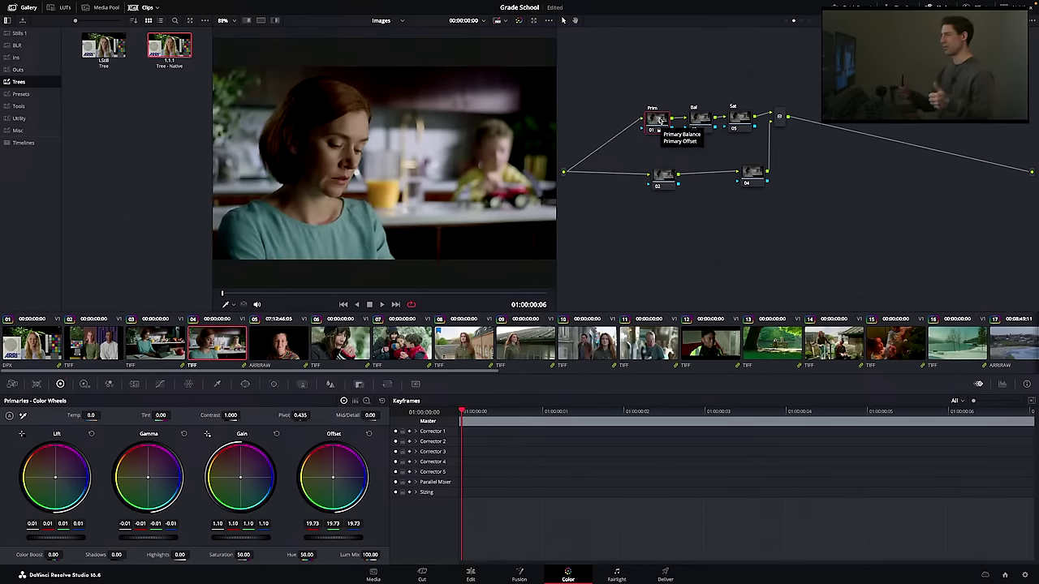
- On clip 03, delete the Prim and Sat nodes and insert an empty serial node before Bal
{"action": "key", "text": "Up"}
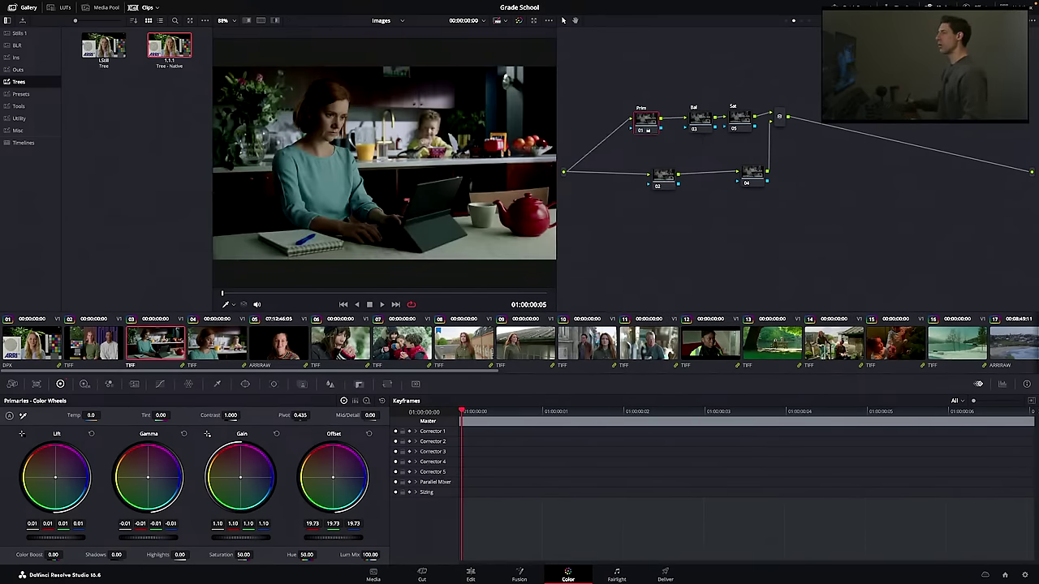
{"action": "left_click_drag", "start_coordinate": [647, 120], "coordinate": [650, 118]}
{"action": "key", "text": "Delete"}
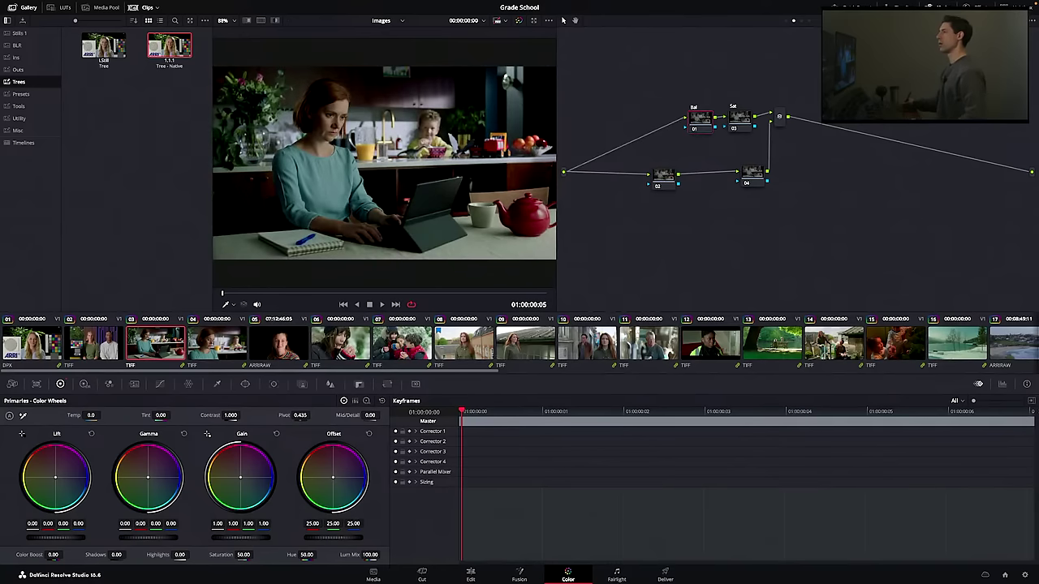
{"action": "key", "text": "shift+s"}
{"action": "left_click_drag", "start_coordinate": [700, 148], "coordinate": [614, 121]}
{"action": "left_click", "coordinate": [739, 119]}
{"action": "key", "text": "Delete"}
- Label the new first node in the upper branch Exp
{"action": "right_click", "coordinate": [617, 121]}
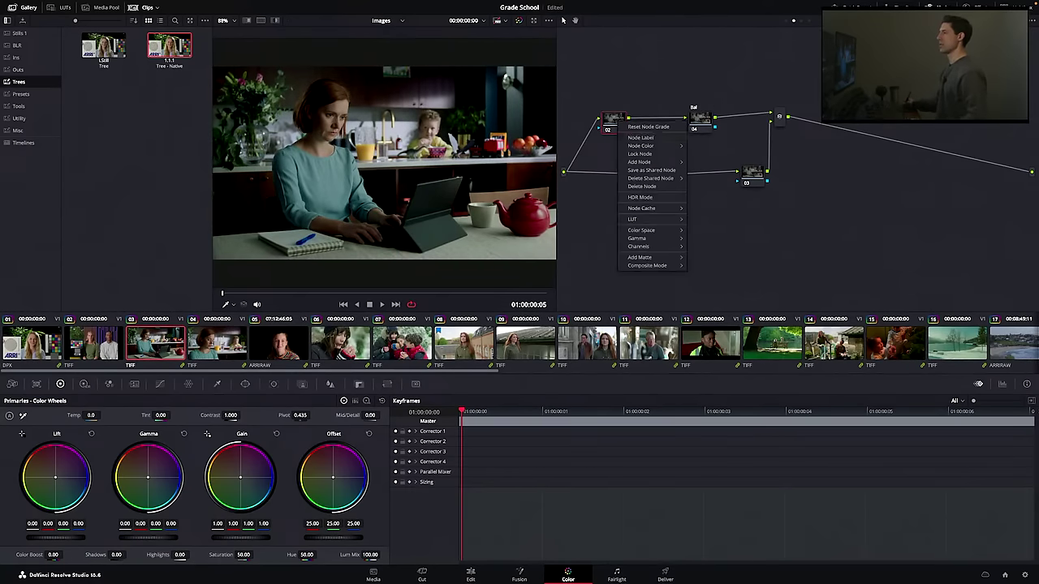
{"action": "left_click", "coordinate": [640, 138]}
{"action": "type", "text": "Exp"}
{"action": "key", "text": "Return"}
- Add a serial node after Exp and label it Ratio
{"action": "key", "text": "alt+s"}
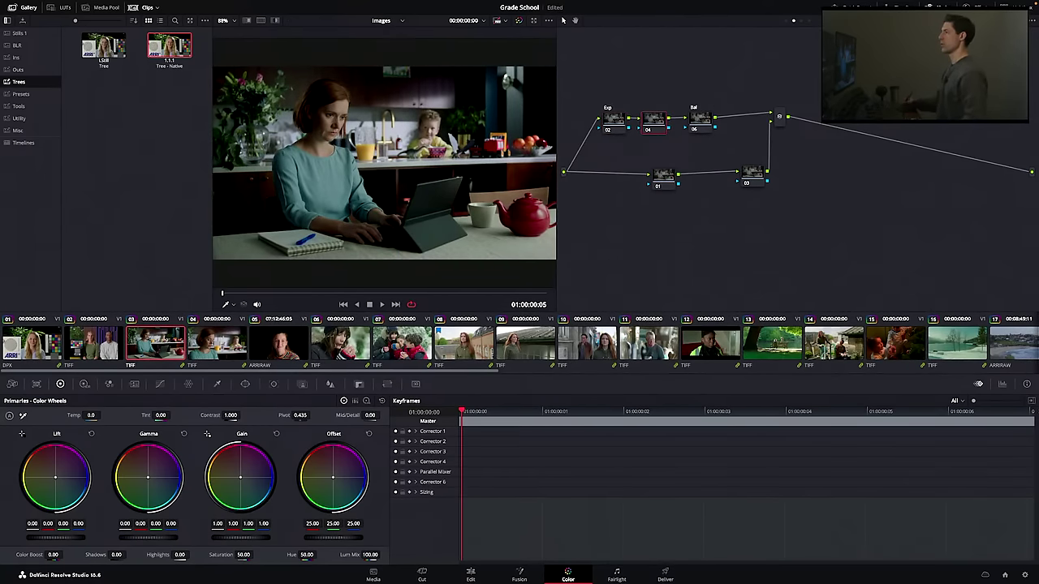
{"action": "right_click", "coordinate": [657, 121]}
{"action": "left_click", "coordinate": [676, 138]}
{"action": "type", "text": "Ratio"}
{"action": "key", "text": "Return"}
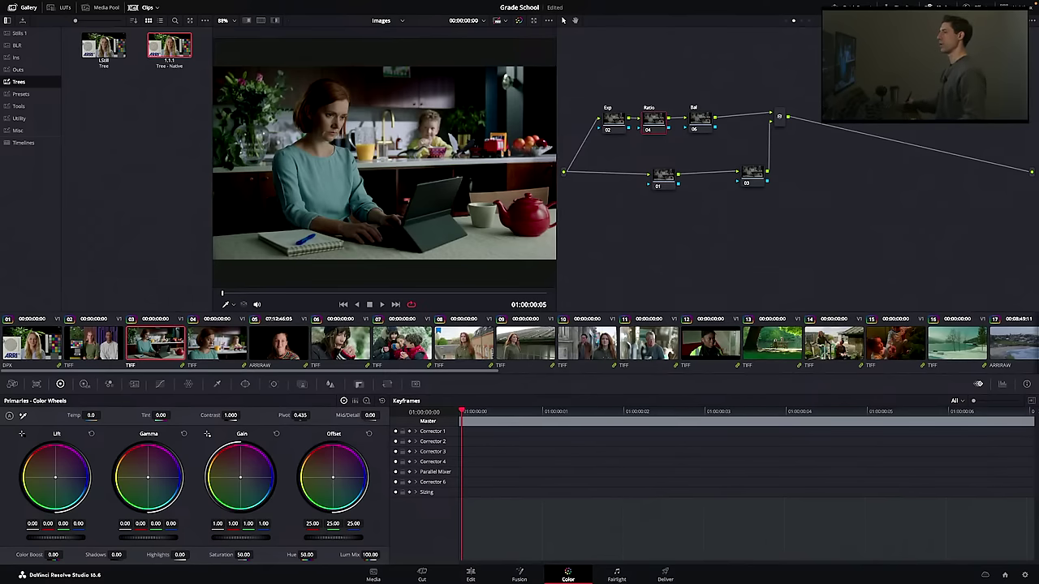
- Rearrange the upper-branch nodes and spread the two lower-branch nodes further apart in the node graph
{"action": "left_click_drag", "start_coordinate": [700, 119], "coordinate": [725, 113]}
{"action": "left_click_drag", "start_coordinate": [655, 119], "coordinate": [673, 116]}
{"action": "left_click_drag", "start_coordinate": [615, 119], "coordinate": [626, 116]}
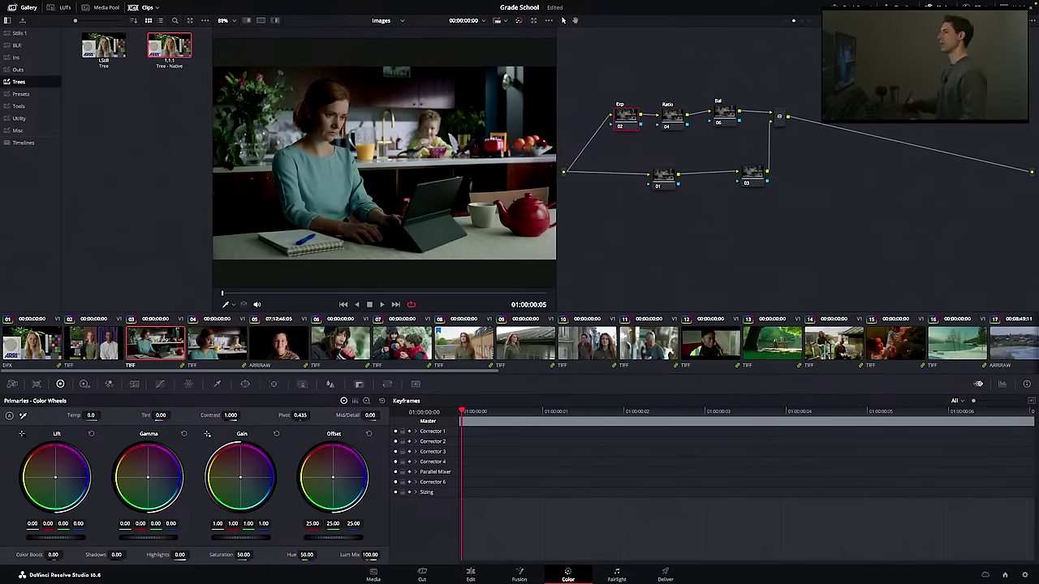
{"action": "left_click_drag", "start_coordinate": [664, 175], "coordinate": [613, 178]}
{"action": "left_click_drag", "start_coordinate": [752, 174], "coordinate": [730, 190]}
{"action": "left_click_drag", "start_coordinate": [725, 113], "coordinate": [676, 112]}
{"action": "left_click_drag", "start_coordinate": [626, 116], "coordinate": [629, 112]}
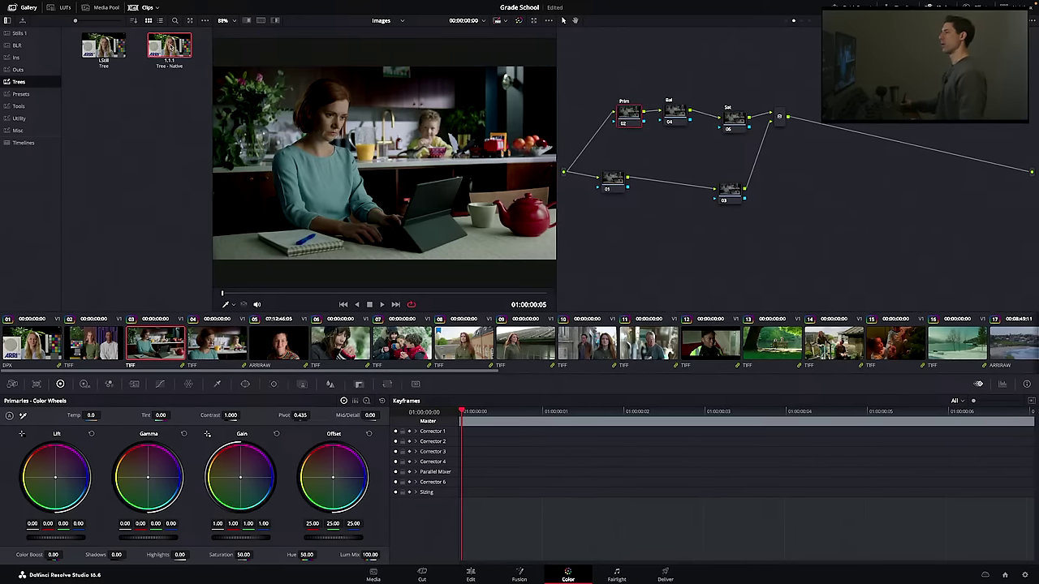
- Line up the Prim, Bal and Sat nodes along the upper branch
{"action": "left_click_drag", "start_coordinate": [630, 113], "coordinate": [627, 115]}
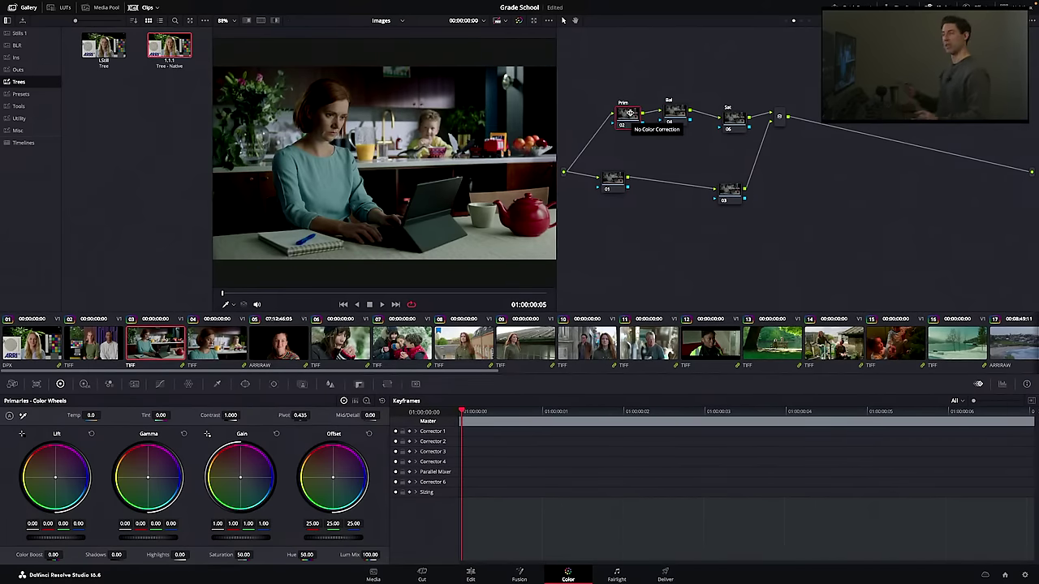
{"action": "left_click_drag", "start_coordinate": [629, 113], "coordinate": [626, 115]}
{"action": "left_click", "coordinate": [678, 114]}
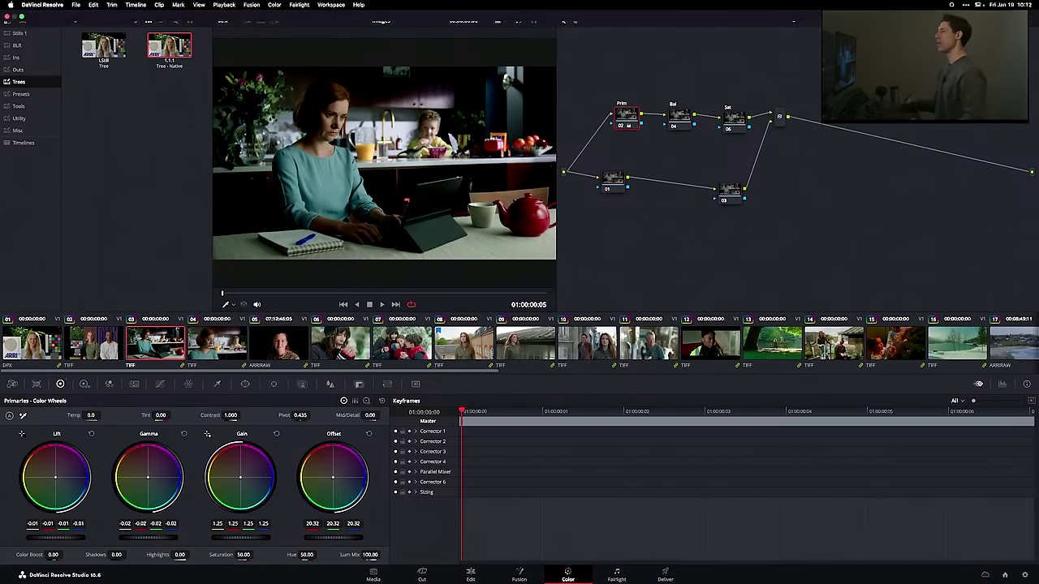
{"action": "left_click_drag", "start_coordinate": [735, 119], "coordinate": [728, 116]}
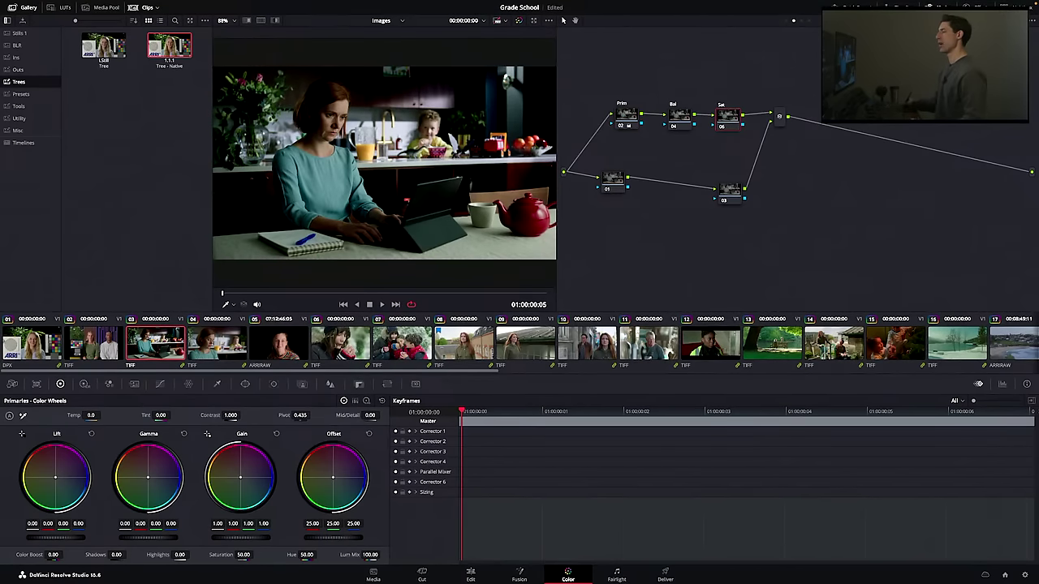
- Inspect the Sat node's color space and channel settings without changing them
{"action": "right_click", "coordinate": [728, 118]}
{"action": "mouse_move", "coordinate": [746, 224]}
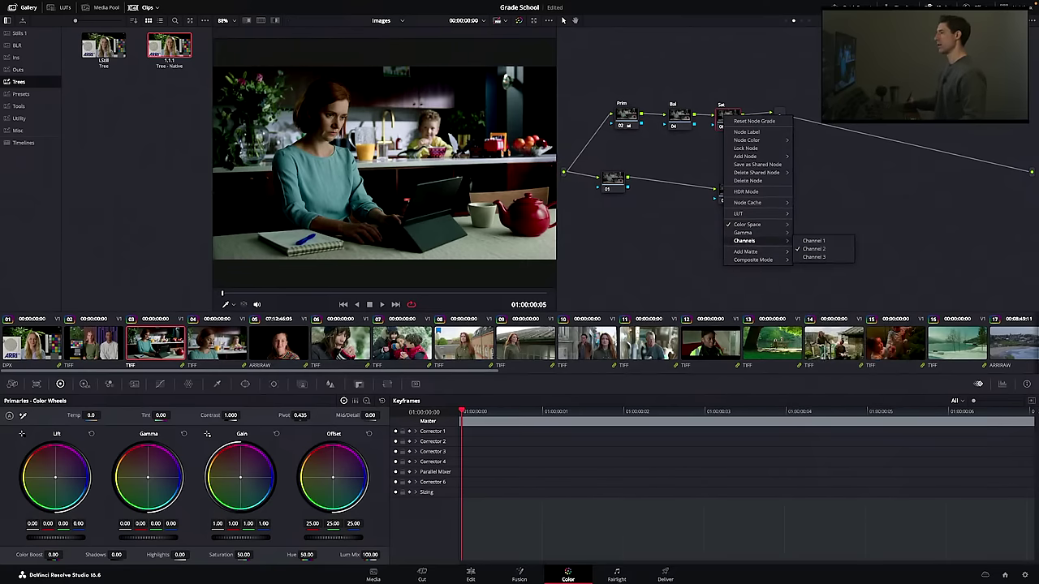
{"action": "key", "text": "Escape"}
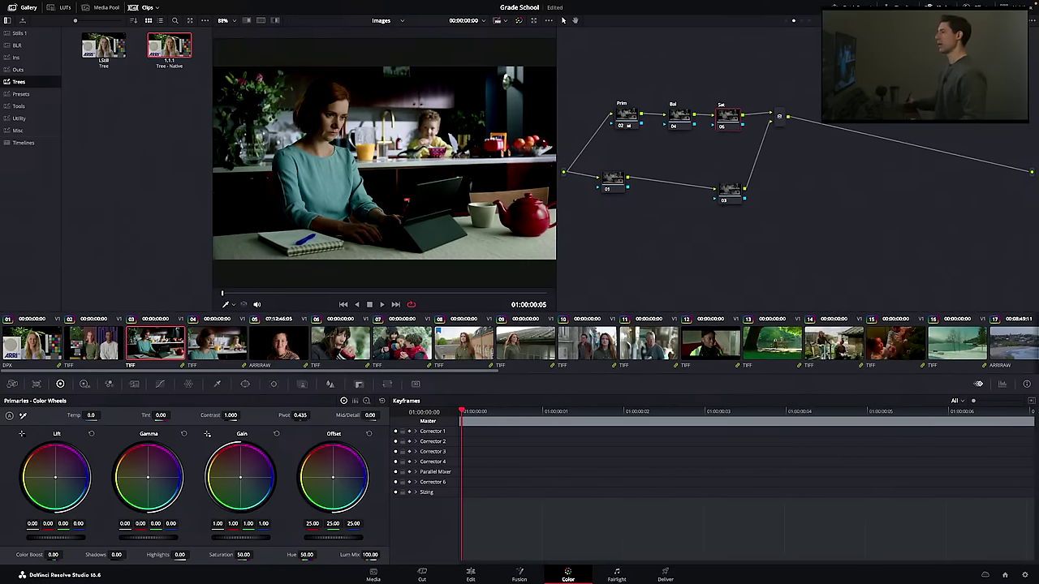
- Move lower-branch node 01 slightly down and reselect the Prim node
{"action": "left_click_drag", "start_coordinate": [614, 178], "coordinate": [614, 187]}
{"action": "left_click", "coordinate": [623, 115]}
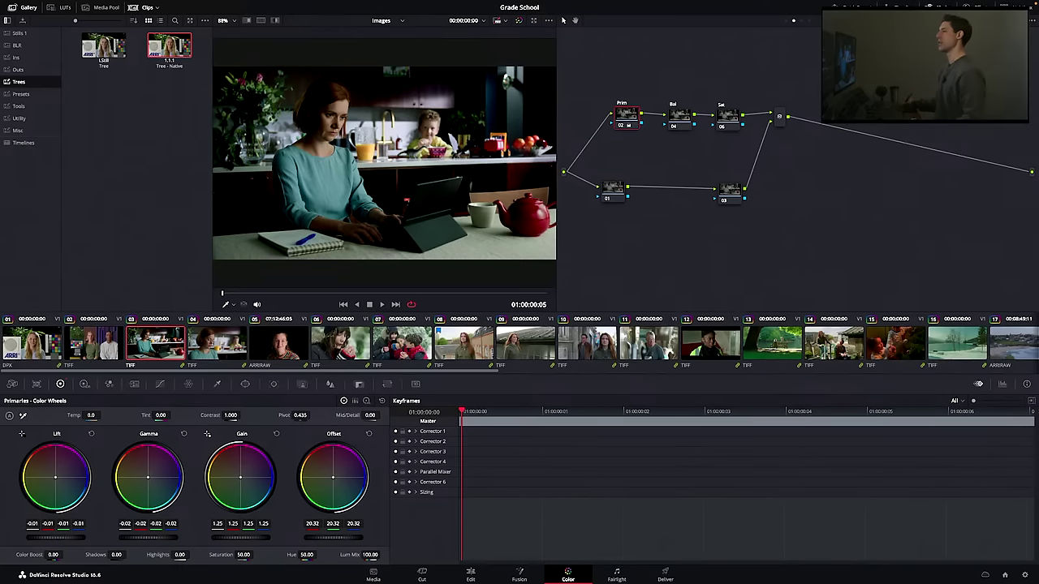
{"action": "left_click", "coordinate": [631, 118]}
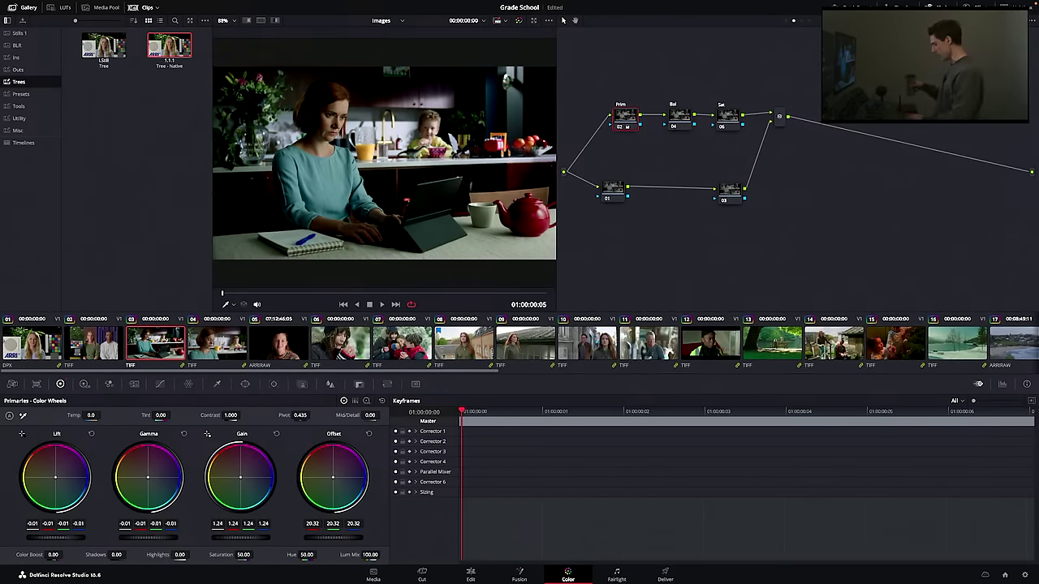
{"action": "key", "text": "XF86AudioLowerVolume"}
{"action": "key", "text": "XF86AudioLowerVolume"}
{"action": "key", "text": "XF86AudioLowerVolume"}
{"action": "key", "text": "XF86AudioLowerVolume"}
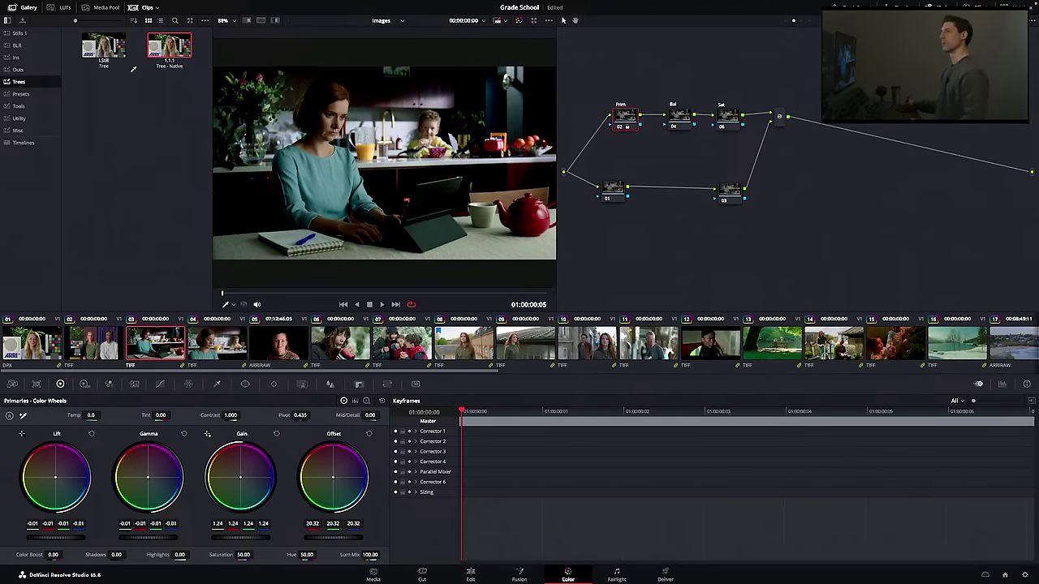
- Hide the still gallery and reset the Prim node's grade
{"action": "left_click", "coordinate": [28, 8]}
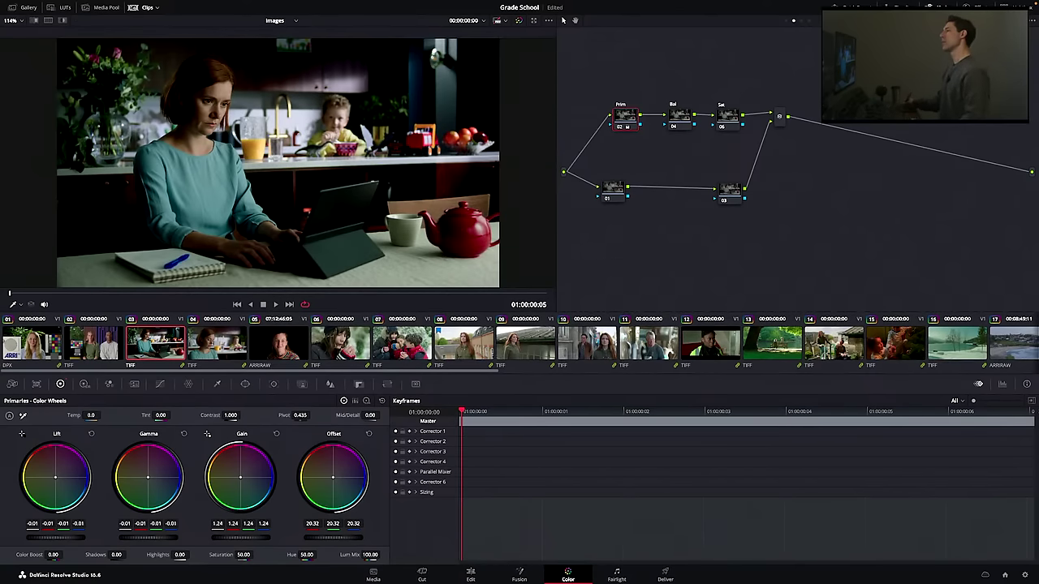
{"action": "left_click_drag", "start_coordinate": [625, 116], "coordinate": [629, 116]}
{"action": "key", "text": "shift+Home"}
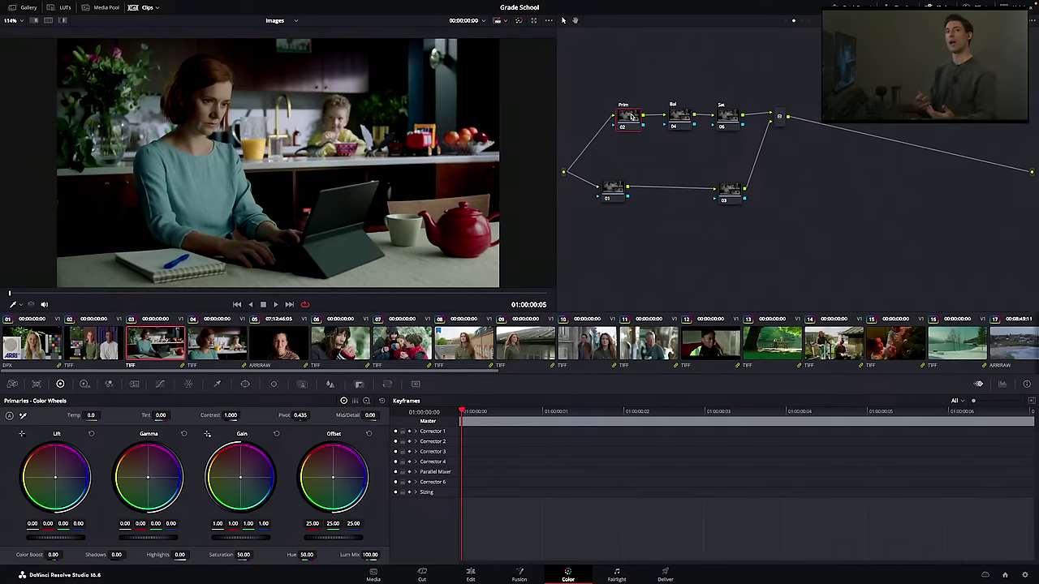
- Browse the Film Looks LUTs and select Rec709 Kodak 2383 D60
{"action": "left_click", "coordinate": [63, 7]}
{"action": "left_click", "coordinate": [28, 241]}
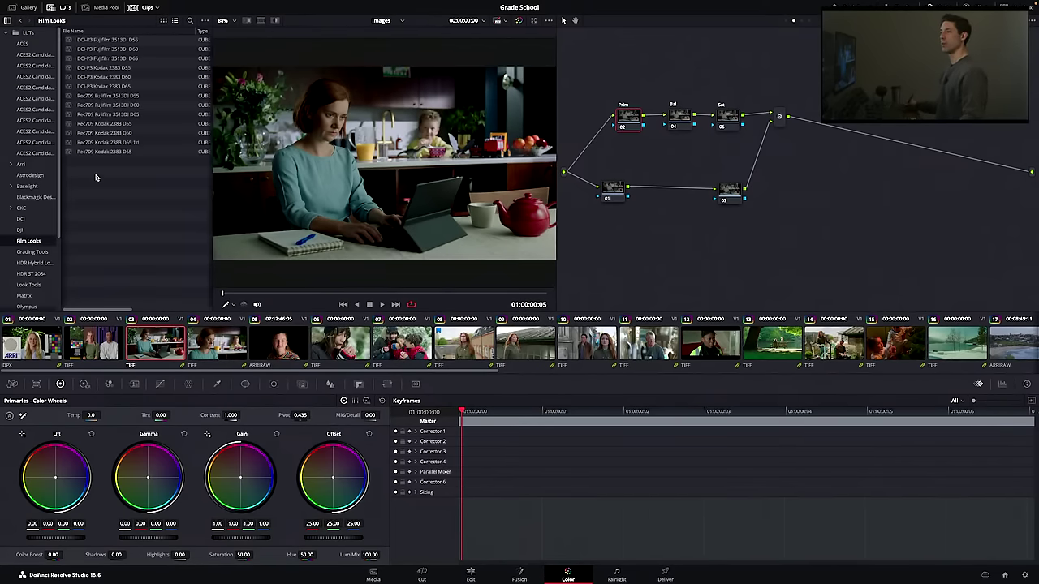
{"action": "left_click", "coordinate": [122, 135]}
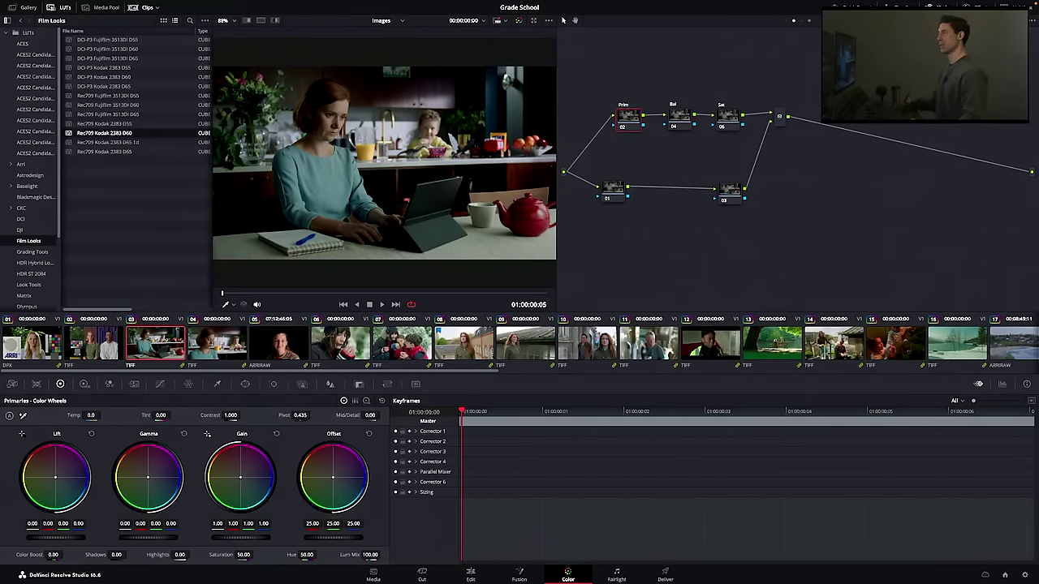
- Switch to the timeline node graph, then disable and reposition the ->709 node
{"action": "key", "text": "alt+grave"}
{"action": "key", "text": "super+d"}
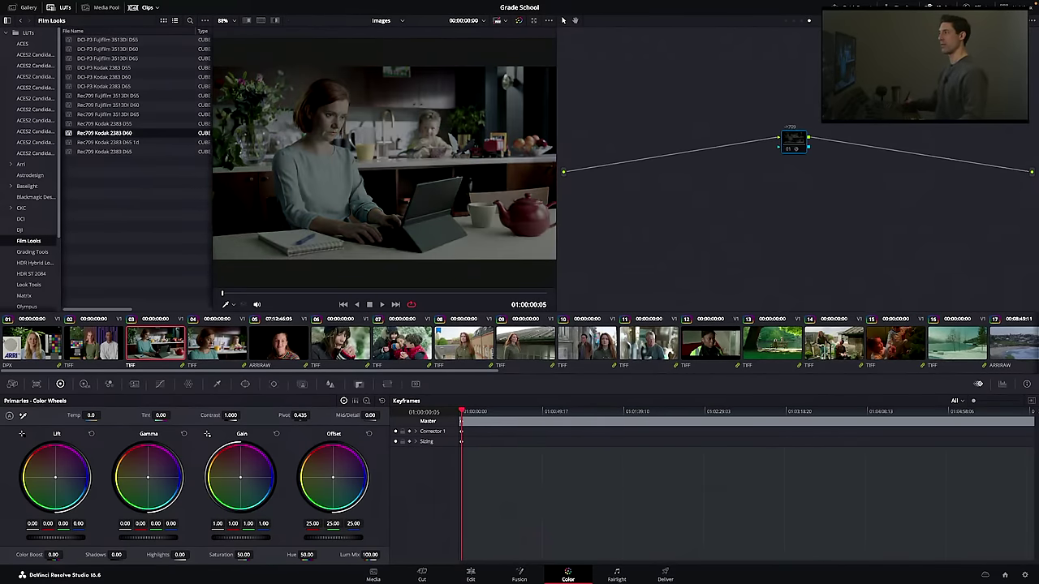
{"action": "left_click_drag", "start_coordinate": [794, 138], "coordinate": [812, 134]}
- Insert a serial node before ->709 and apply the Rec709 Kodak 2383 D60 LUT to it
{"action": "key", "text": "shift+s"}
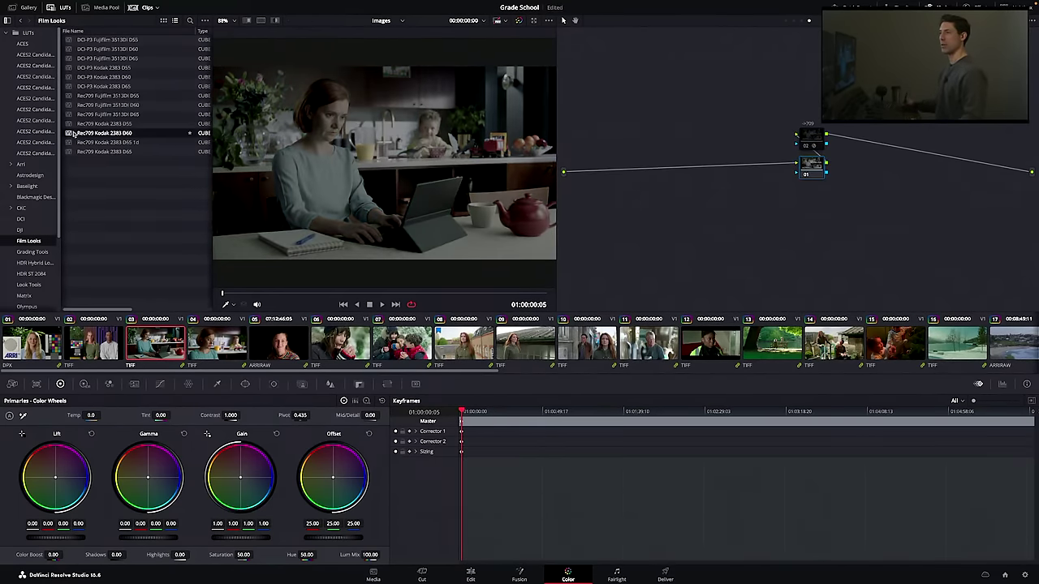
{"action": "double_click", "coordinate": [73, 134]}
{"action": "left_click_drag", "start_coordinate": [812, 167], "coordinate": [748, 140]}
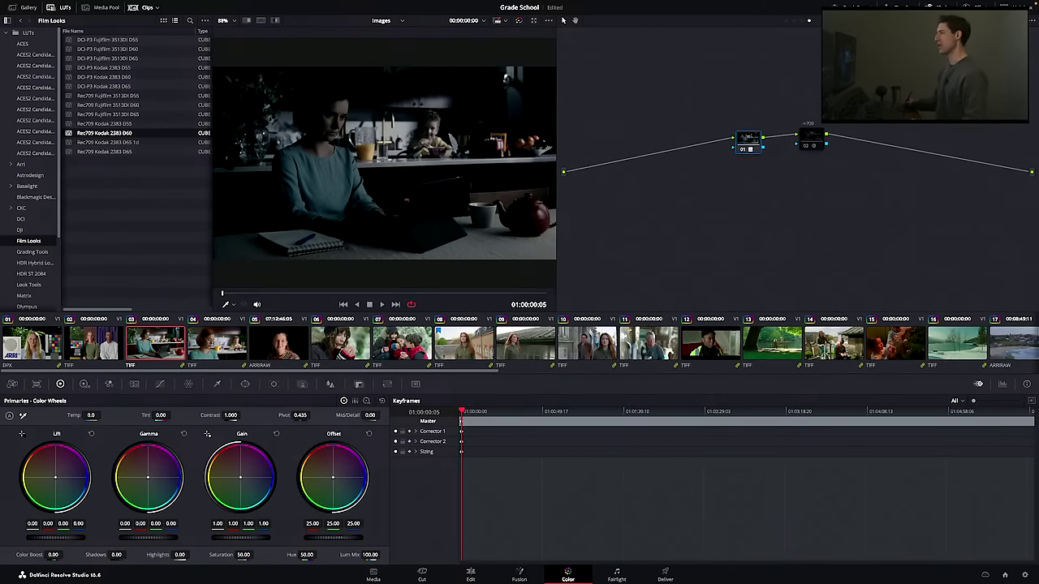
- Insert a node before the Kodak LUT node and apply the ACES Transform effect to it
{"action": "key", "text": "shift+s"}
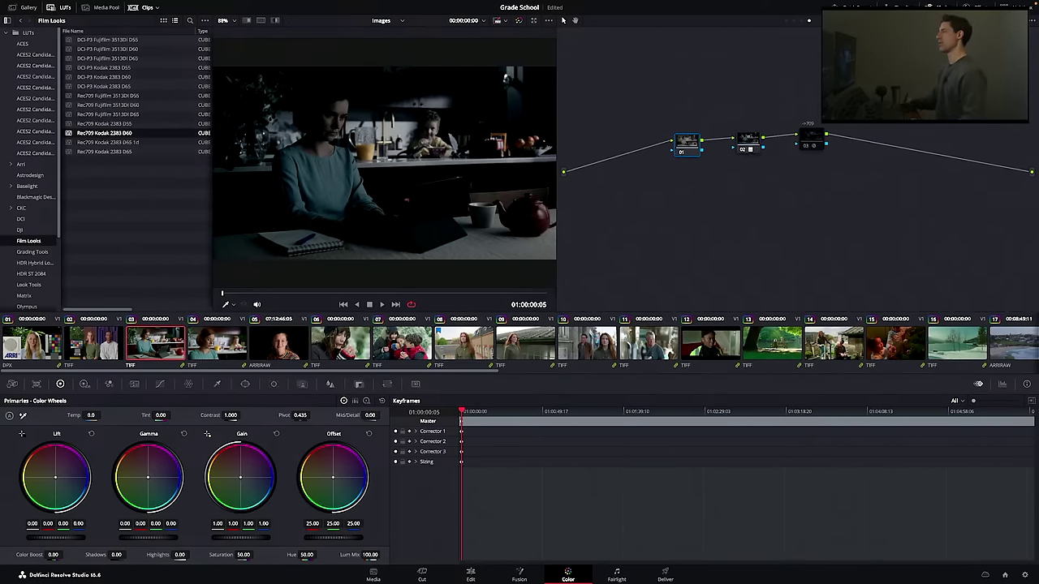
{"action": "left_click", "coordinate": [977, 7]}
{"action": "left_click", "coordinate": [1019, 21]}
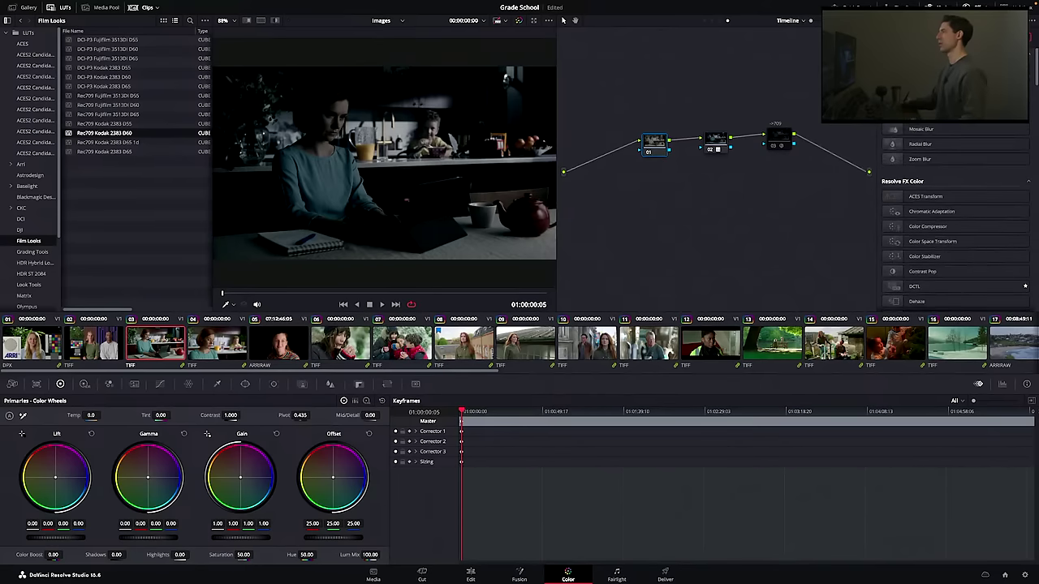
{"action": "type", "text": "aces"}
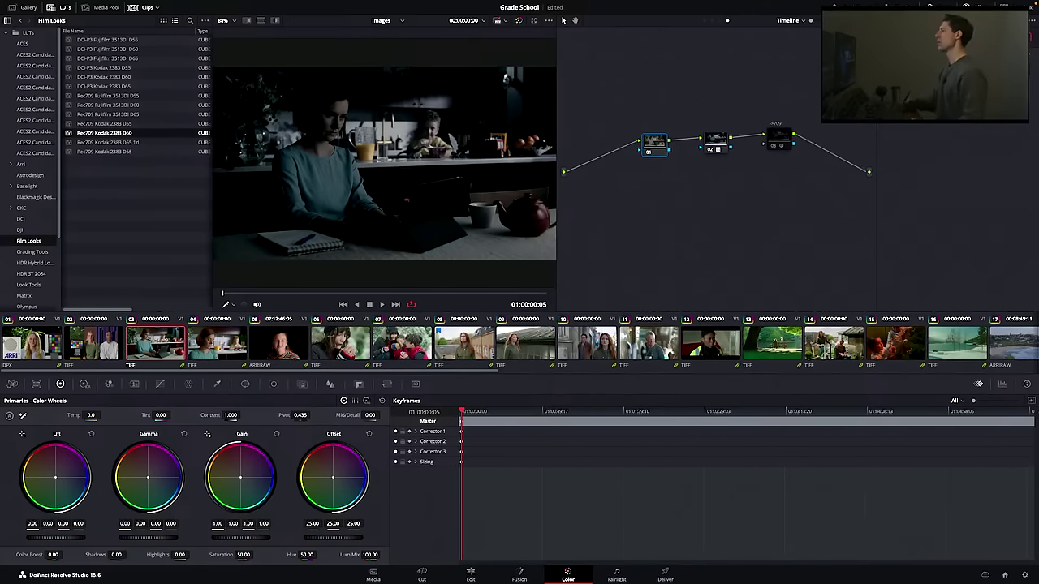
- Add a node before the ACES Transform node, apply Color Space Transform to it, and place it at the start of the chain
{"action": "key", "text": "shift+s"}
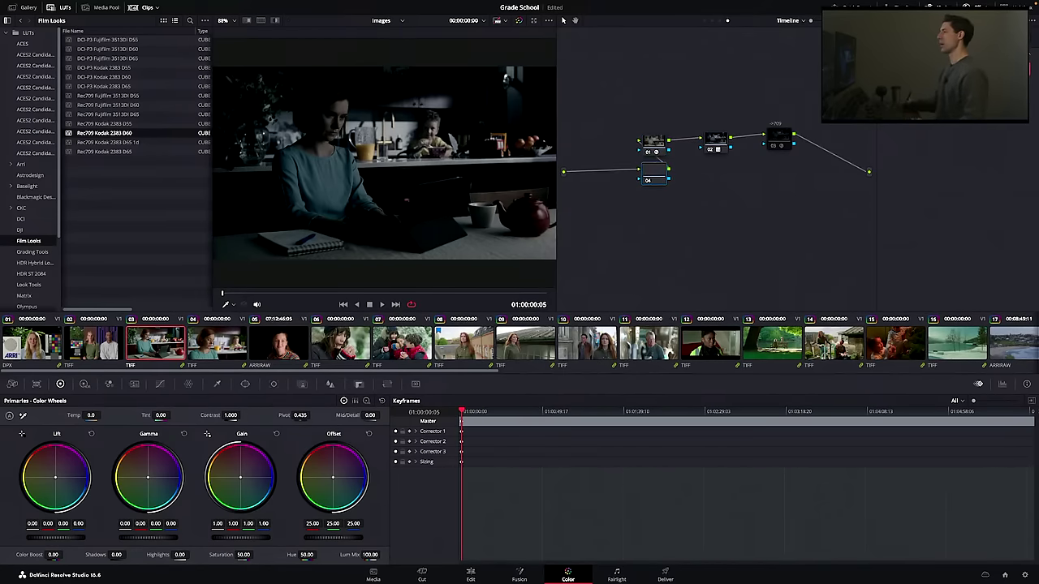
{"action": "type", "text": "color"}
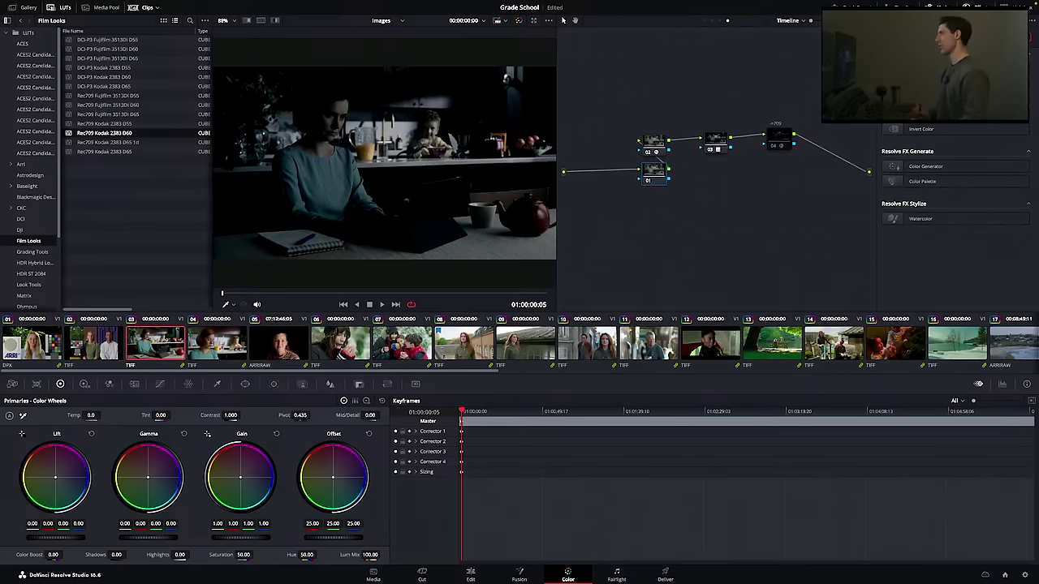
{"action": "left_click_drag", "start_coordinate": [917, 99], "coordinate": [601, 116]}
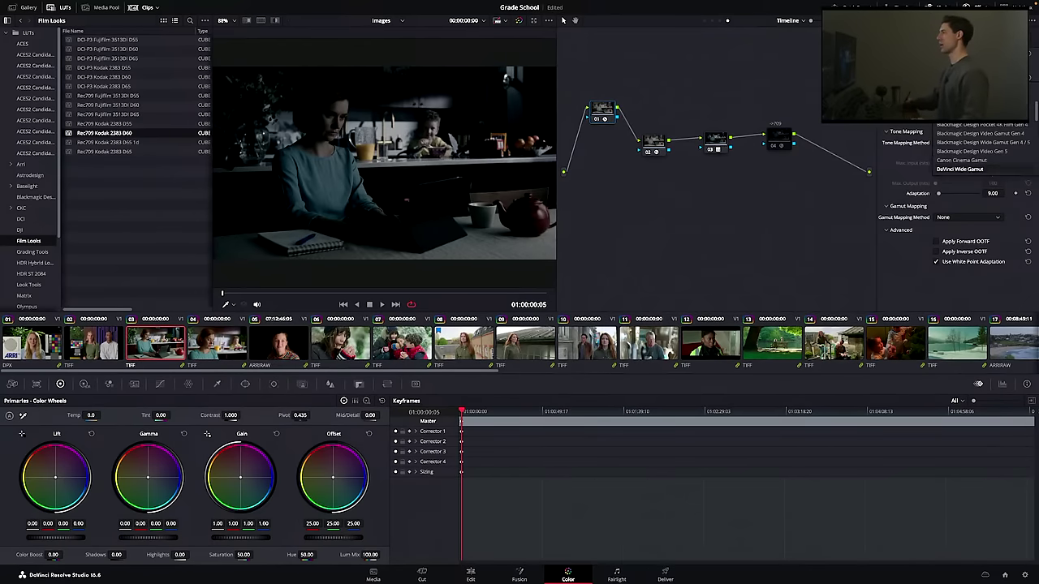
- Configure the first node's Color Space Transform from DaVinci Wide Gamut to ACES with Linear output gamma, and set tone mapping to None
{"action": "left_click", "coordinate": [970, 142]}
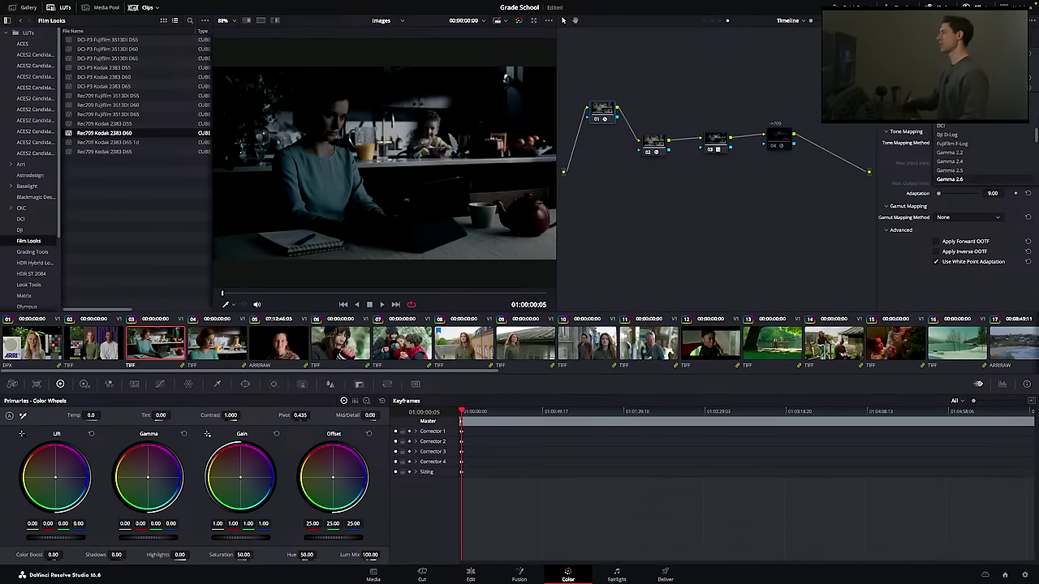
{"action": "scroll", "coordinate": [974, 158], "scroll_direction": "up", "scroll_amount": 5}
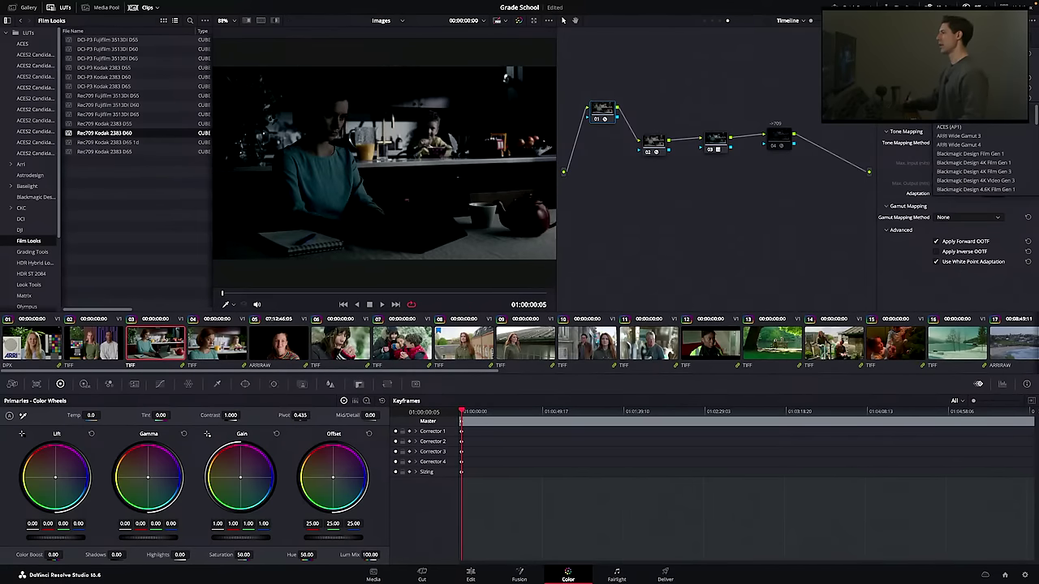
{"action": "scroll", "coordinate": [966, 113], "scroll_direction": "down", "scroll_amount": 5}
{"action": "left_click", "coordinate": [966, 114]}
{"action": "left_click", "coordinate": [966, 118]}
{"action": "scroll", "coordinate": [966, 120], "scroll_direction": "down", "scroll_amount": 5}
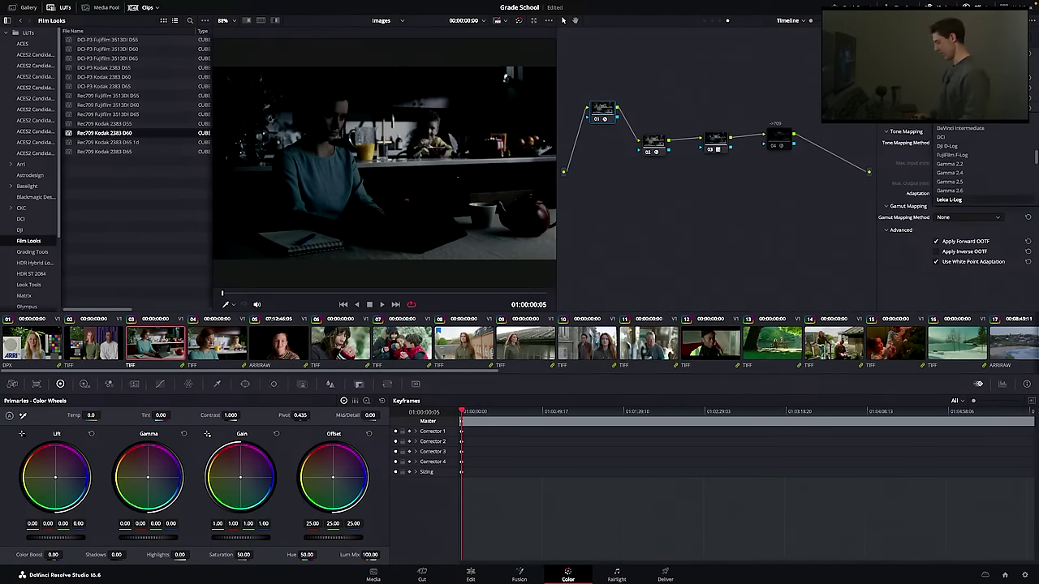
{"action": "left_click", "coordinate": [966, 120]}
{"action": "left_click", "coordinate": [966, 119]}
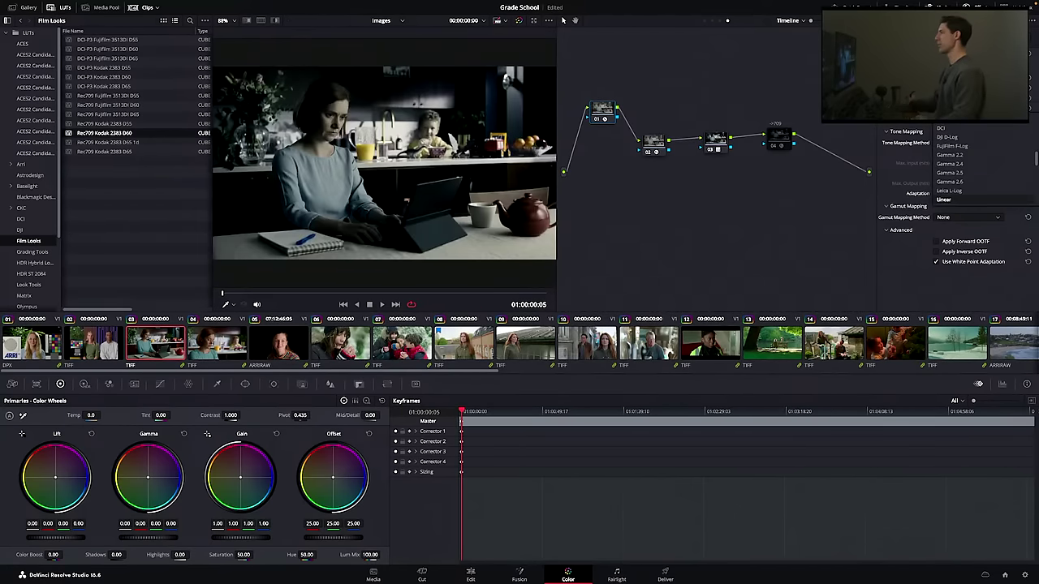
{"action": "left_click", "coordinate": [957, 199]}
{"action": "left_click", "coordinate": [969, 143]}
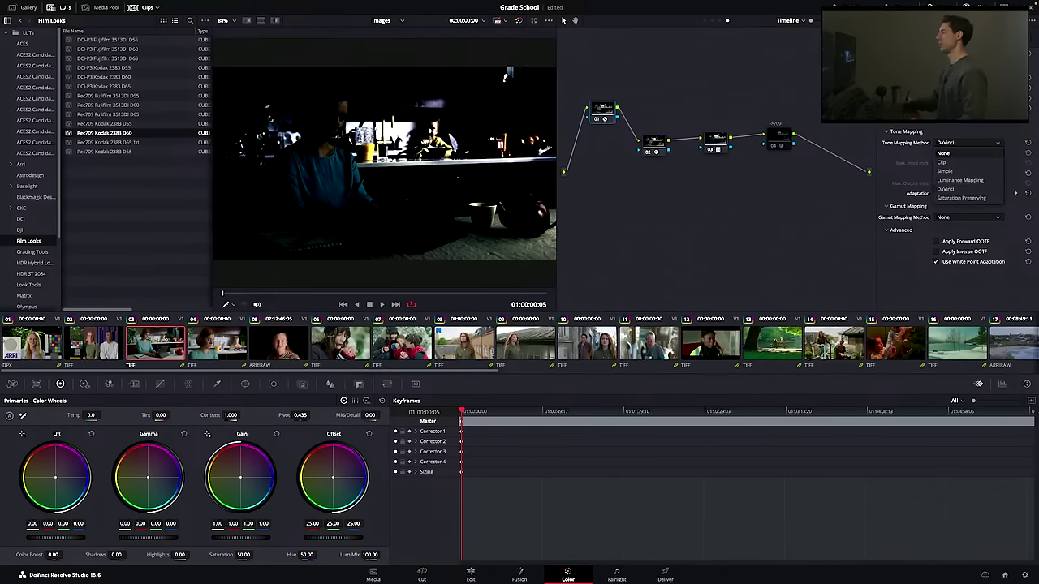
{"action": "left_click", "coordinate": [971, 154]}
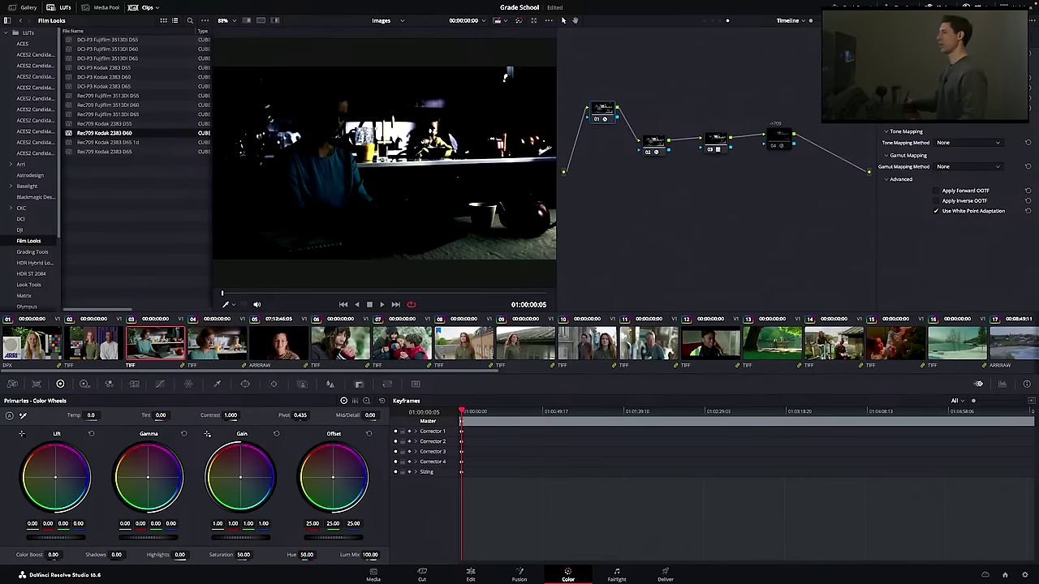
- Label the first node in the chain ->ACES
{"action": "right_click", "coordinate": [598, 106]}
{"action": "left_click", "coordinate": [609, 123]}
{"action": "type", "text": "->ACES"}
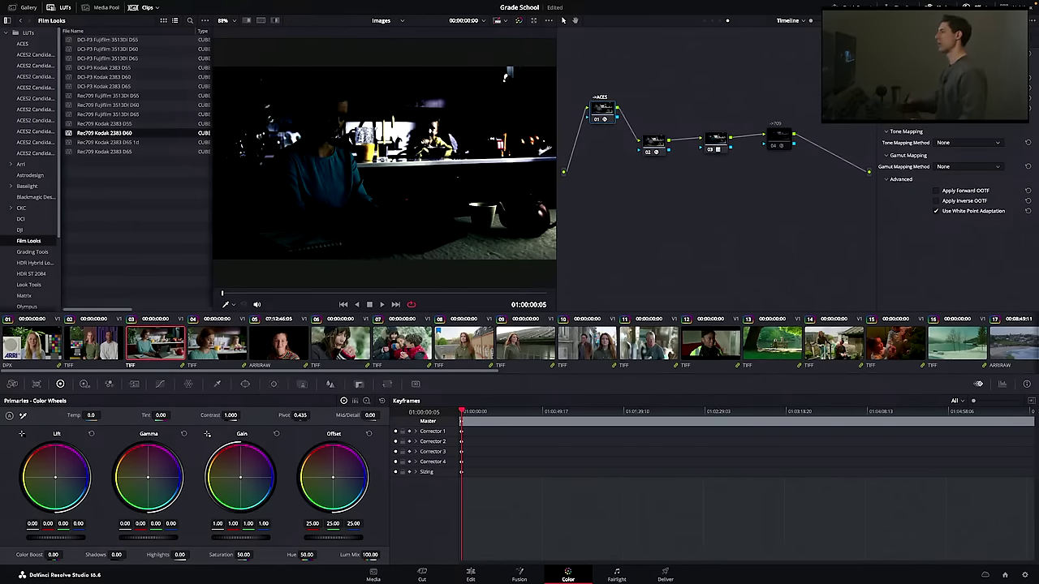
- Set the output transform of the second node's ACES Transform to ADX 10 - CSC
{"action": "left_click", "coordinate": [654, 142]}
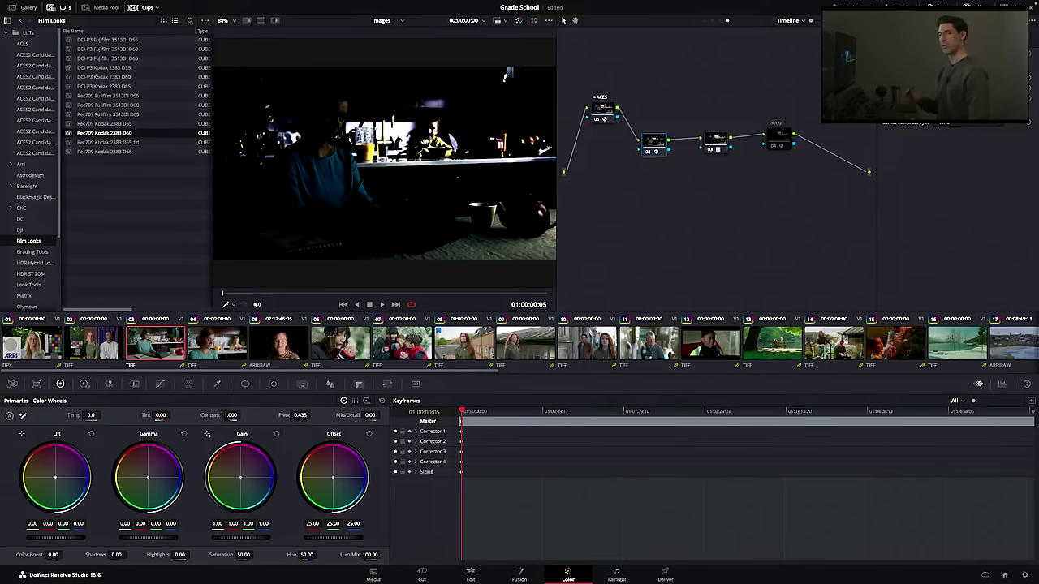
{"action": "left_click", "coordinate": [966, 112]}
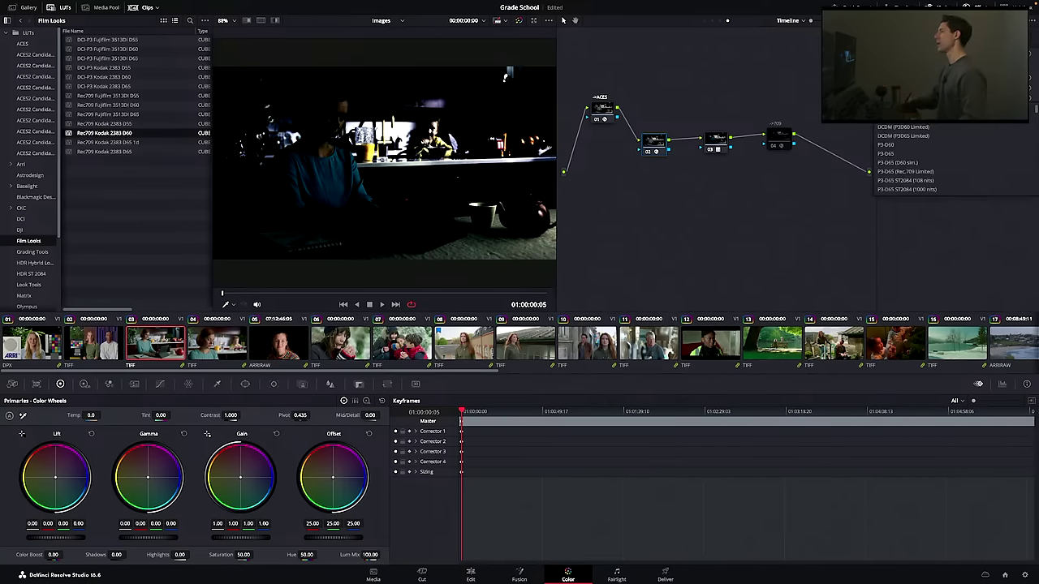
{"action": "scroll", "coordinate": [949, 168], "scroll_direction": "down", "scroll_amount": 10}
{"action": "scroll", "coordinate": [954, 162], "scroll_direction": "down", "scroll_amount": 5}
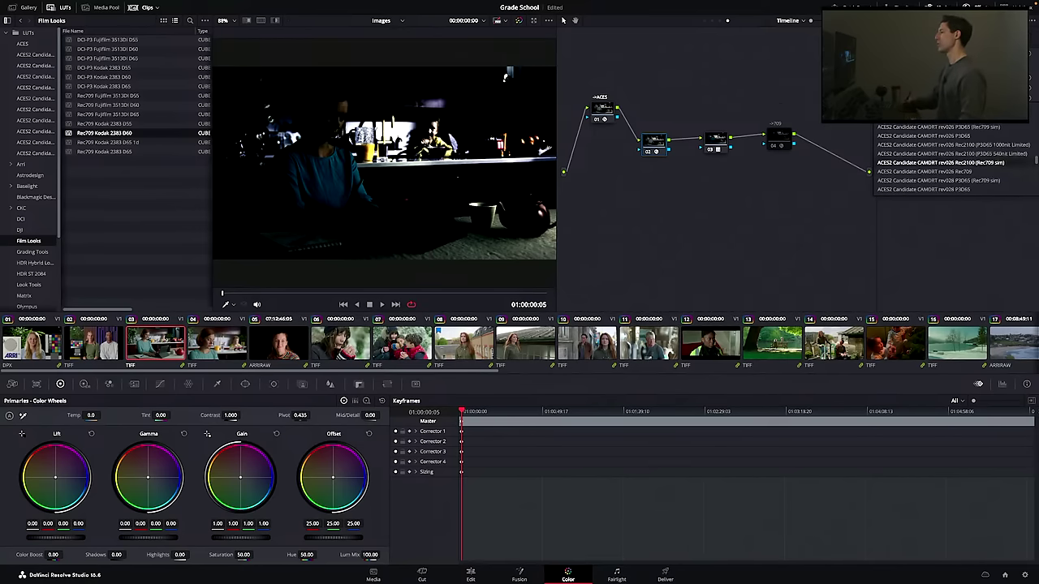
{"action": "scroll", "coordinate": [954, 162], "scroll_direction": "down", "scroll_amount": 8}
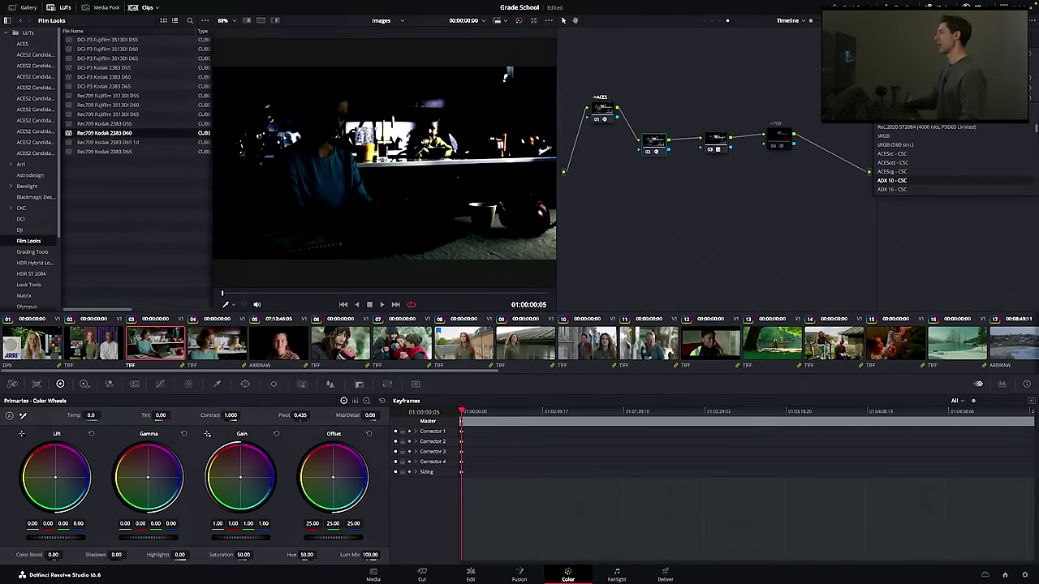
{"action": "left_click", "coordinate": [893, 180]}
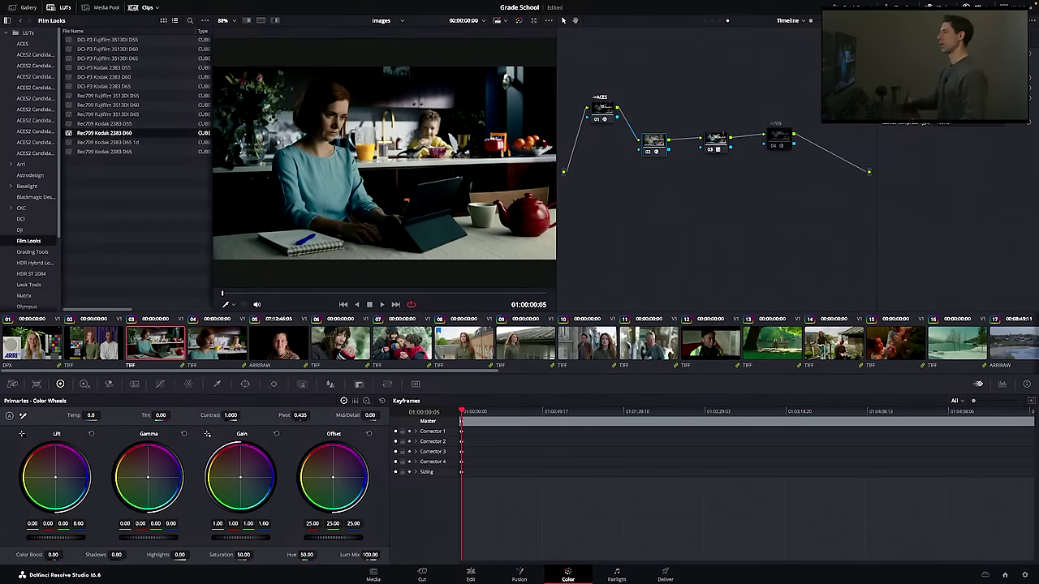
- Label the ACES Transform node ->ADX
{"action": "right_click", "coordinate": [659, 146]}
{"action": "left_click", "coordinate": [681, 164]}
{"action": "type", "text": "->ad"}
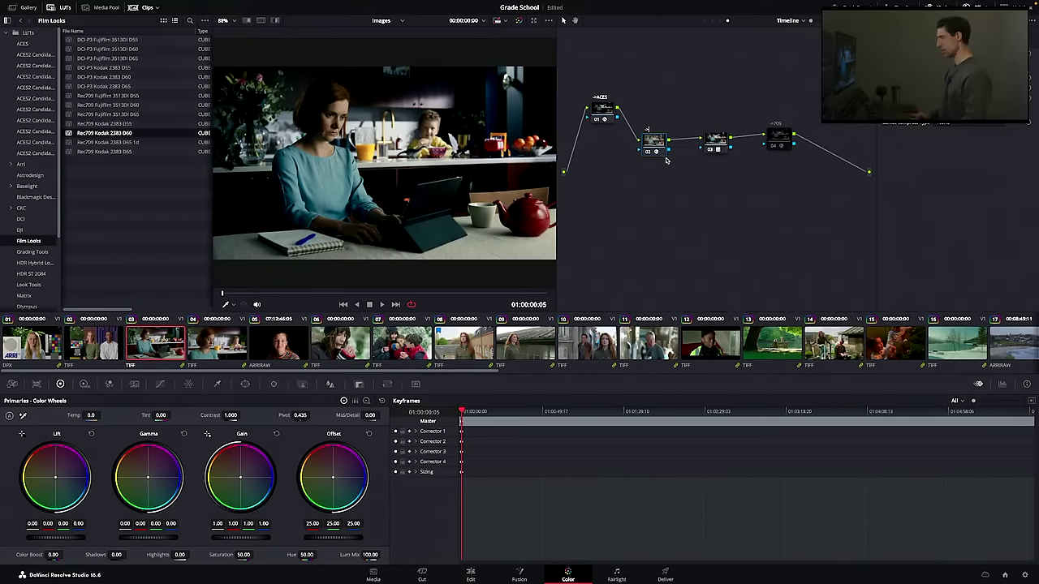
{"action": "key", "text": "BackSpace"}
{"action": "key", "text": "BackSpace"}
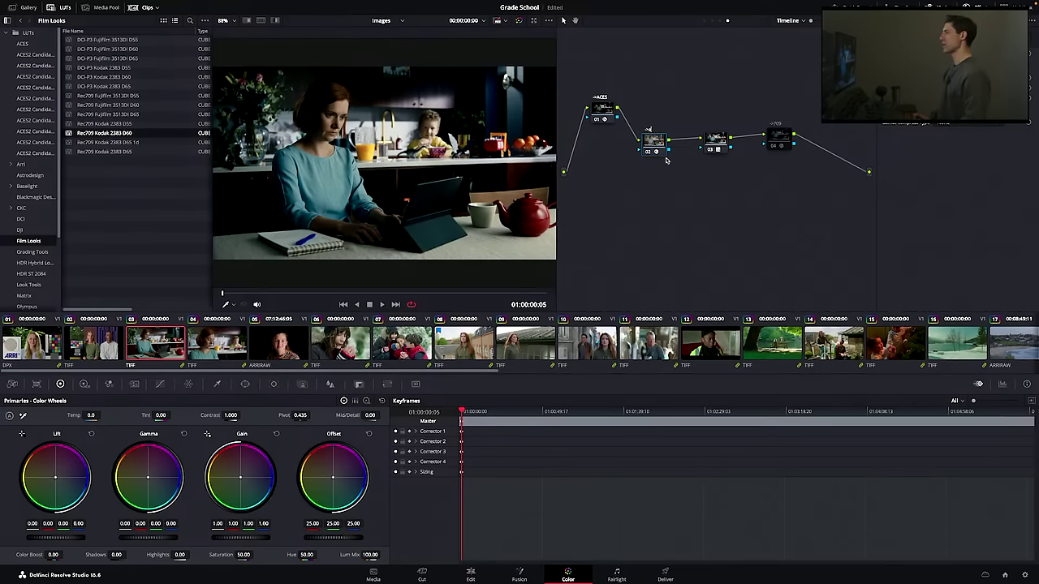
{"action": "type", "text": "ADX"}
{"action": "key", "text": "Return"}
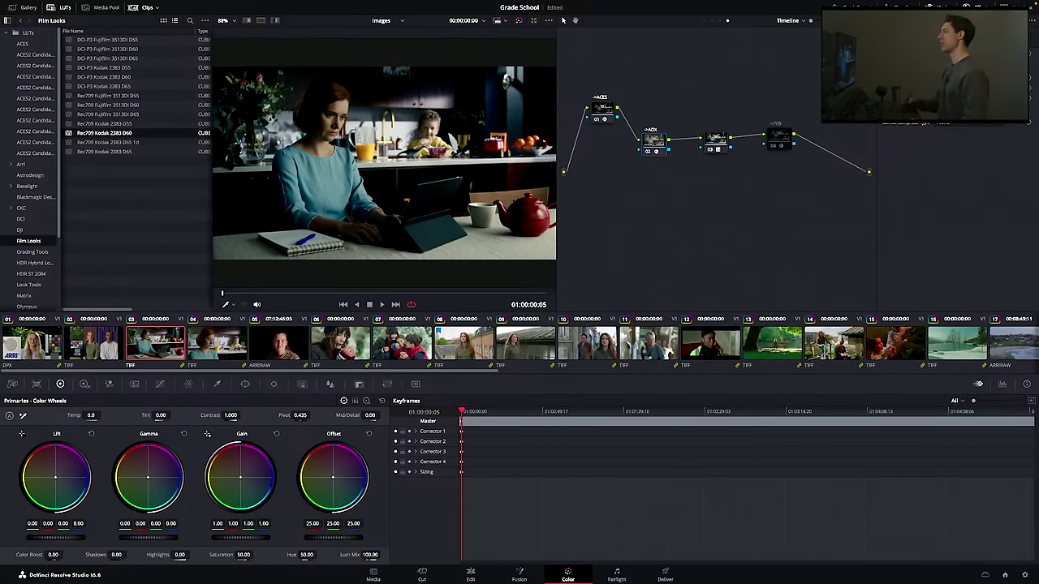
- Label the Kodak LUT node 2383 and line up the ->ADX and 2383 nodes in a row with the ->ACES node
{"action": "key", "text": "alt+shift+apostrophe"}
{"action": "right_click", "coordinate": [713, 141]}
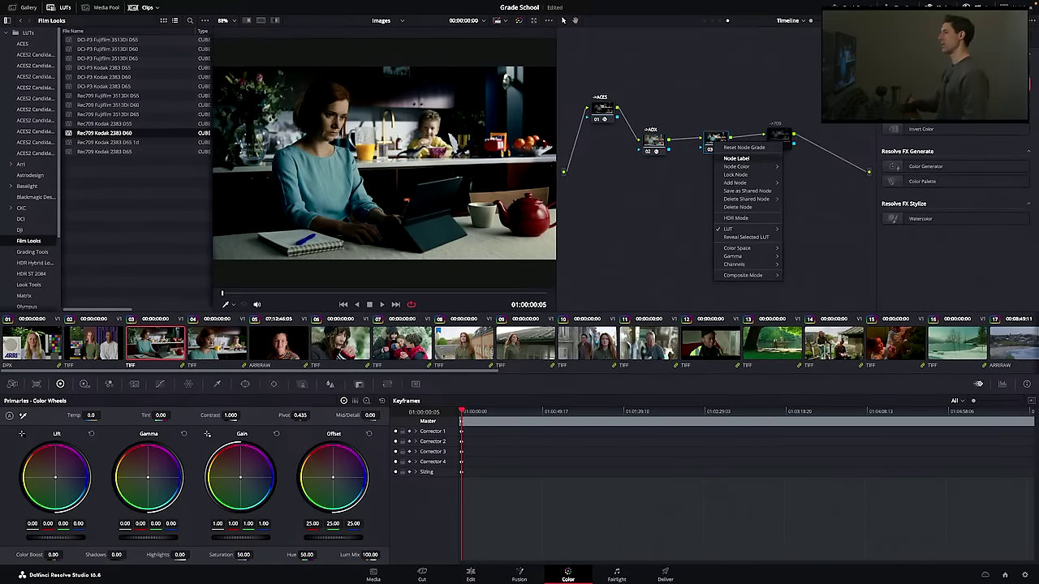
{"action": "left_click", "coordinate": [737, 160]}
{"action": "type", "text": "2383"}
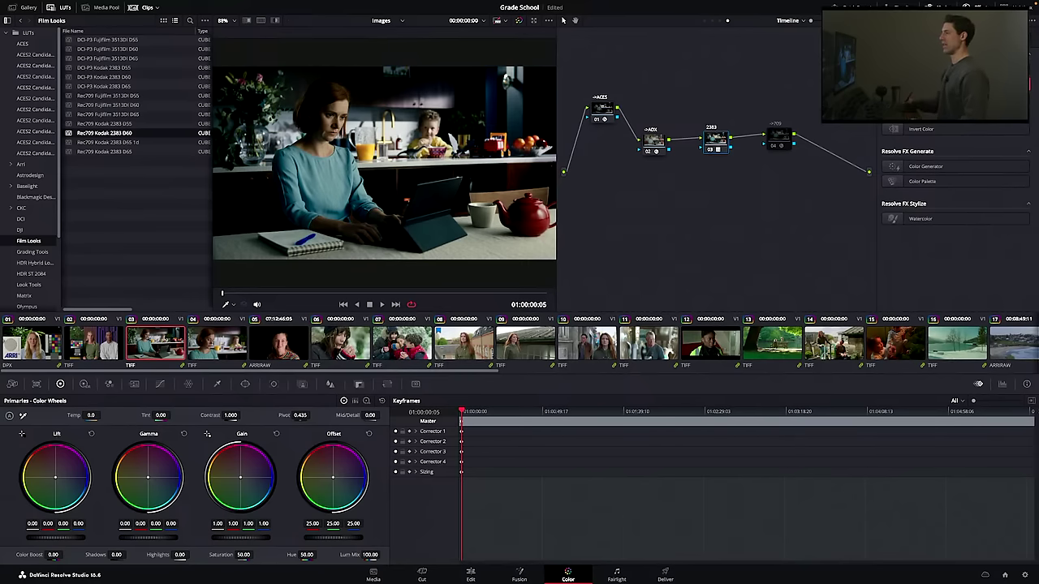
{"action": "left_click_drag", "start_coordinate": [654, 139], "coordinate": [658, 106]}
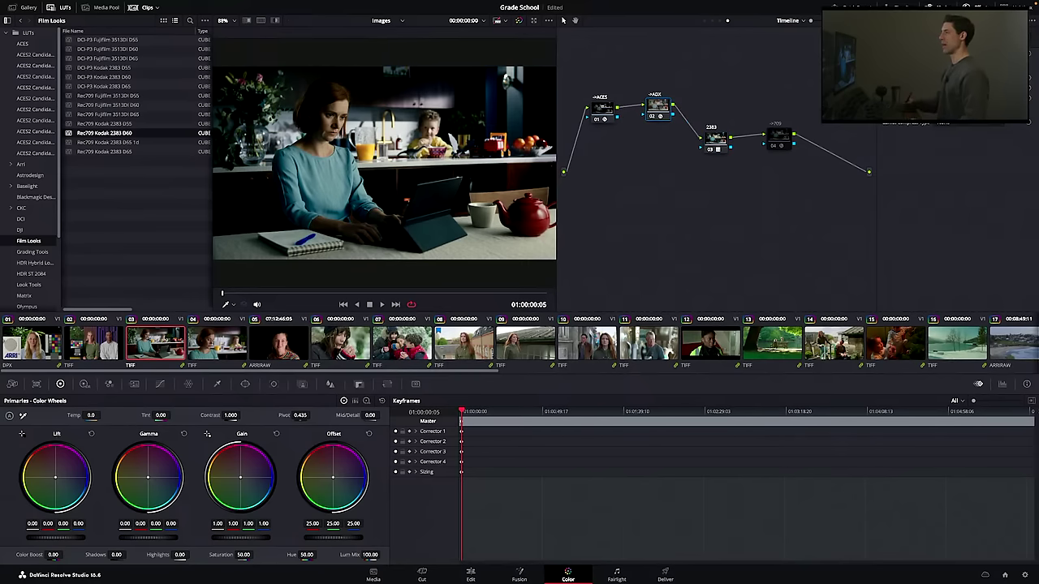
{"action": "left_click_drag", "start_coordinate": [714, 138], "coordinate": [721, 108]}
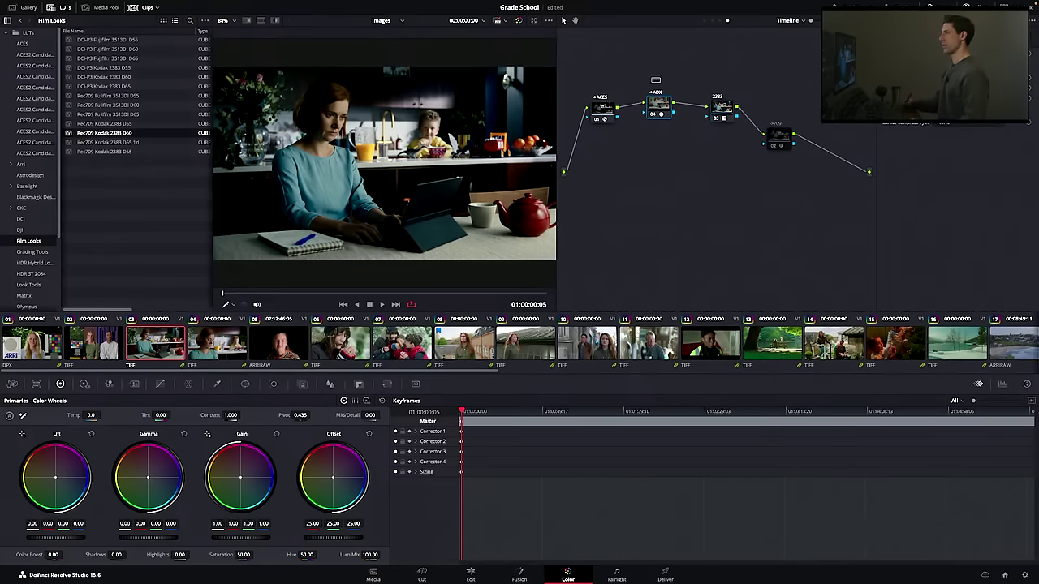
- Compare the image with the ->ACES and ->ADX nodes disabled and re-enabled, leaving both nodes enabled
{"action": "left_click", "coordinate": [601, 110]}
{"action": "key", "text": "super+d"}
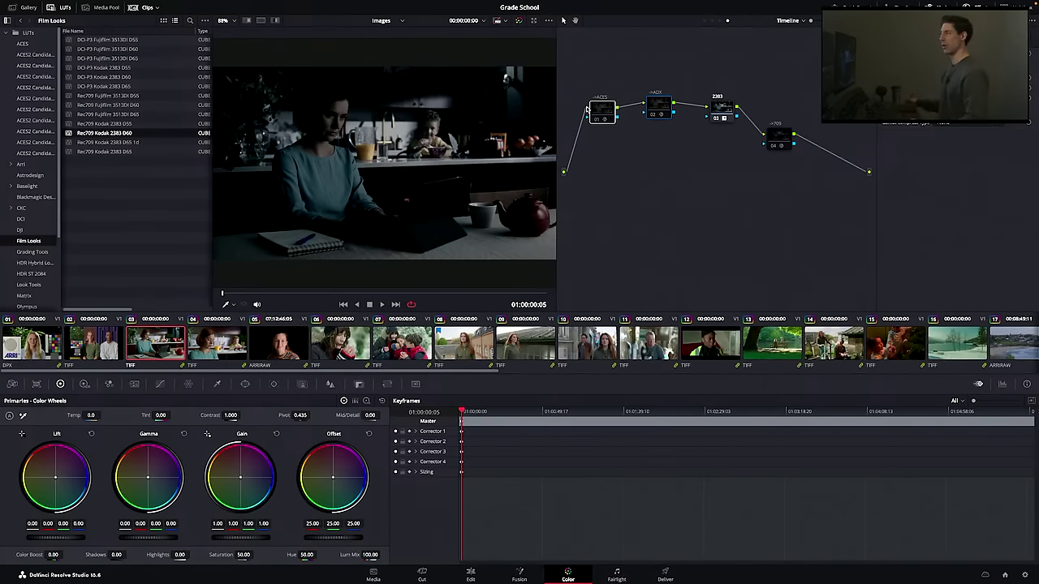
{"action": "left_click_drag", "start_coordinate": [673, 75], "coordinate": [593, 123]}
{"action": "key", "text": "super+d"}
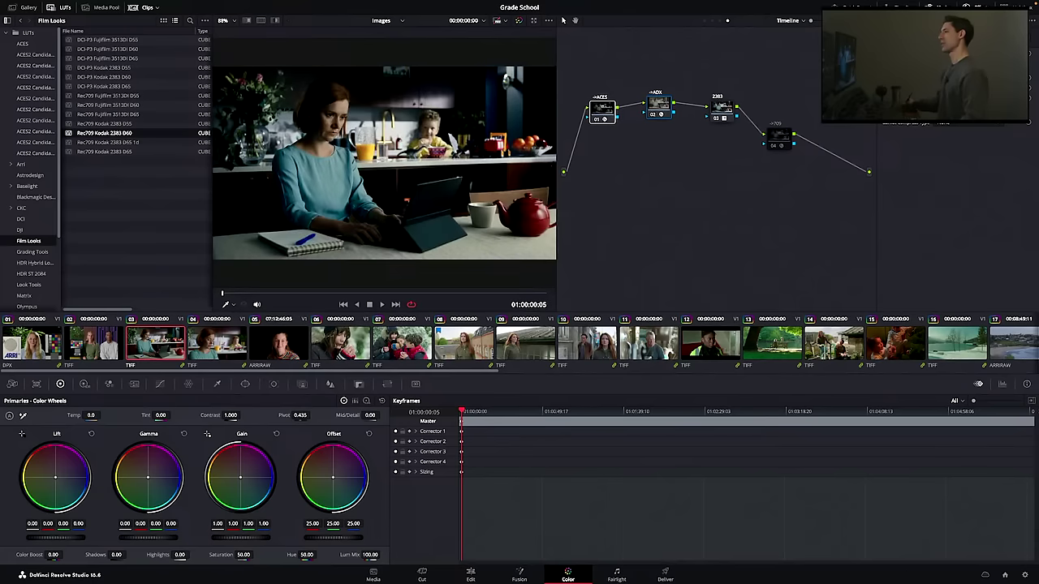
{"action": "left_click", "coordinate": [593, 131]}
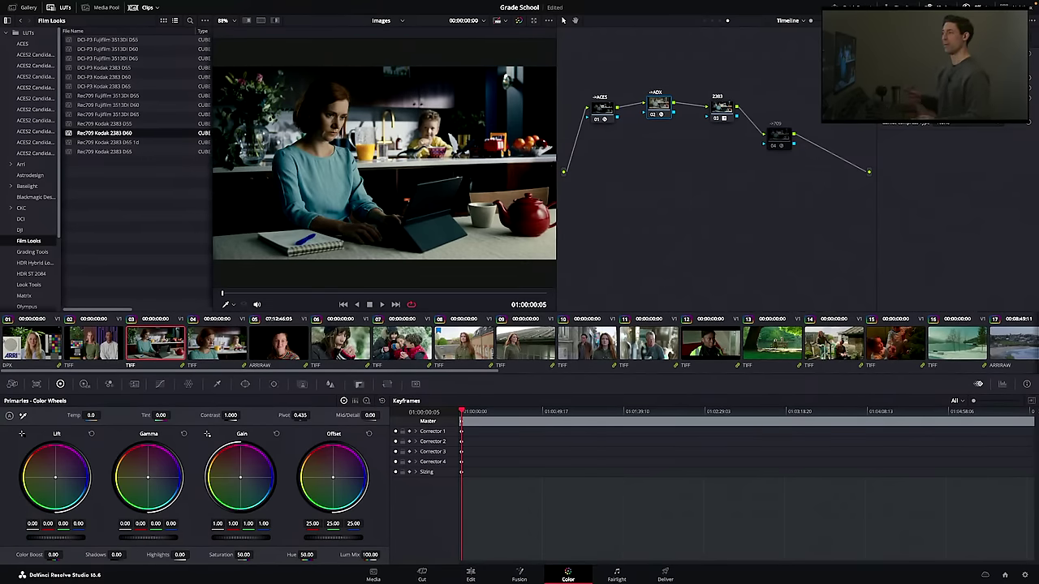
- Move the ->ACES, ->ADX and 2383 nodes closer together into a compact row
{"action": "left_click_drag", "start_coordinate": [584, 65], "coordinate": [709, 106]}
{"action": "left_click", "coordinate": [719, 138]}
{"action": "left_click_drag", "start_coordinate": [659, 106], "coordinate": [668, 109]}
{"action": "left_click_drag", "start_coordinate": [603, 107], "coordinate": [632, 105]}
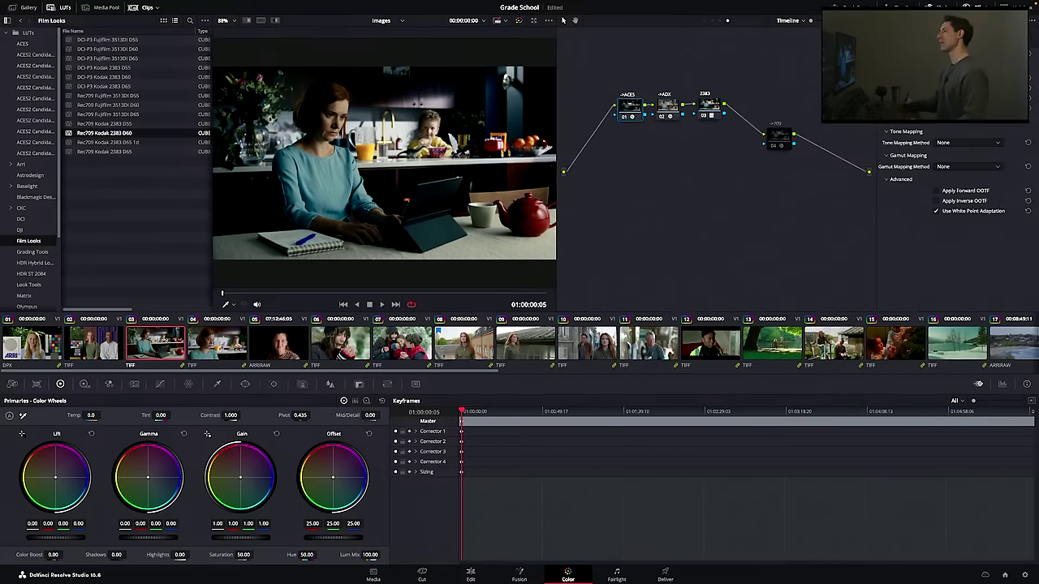
- Select the ->ACES, ->ADX and 2383 nodes and toggle them off and on to compare the film look
{"action": "left_click_drag", "start_coordinate": [621, 68], "coordinate": [718, 130]}
{"action": "key", "text": "super+d"}
{"action": "key", "text": "super+d"}
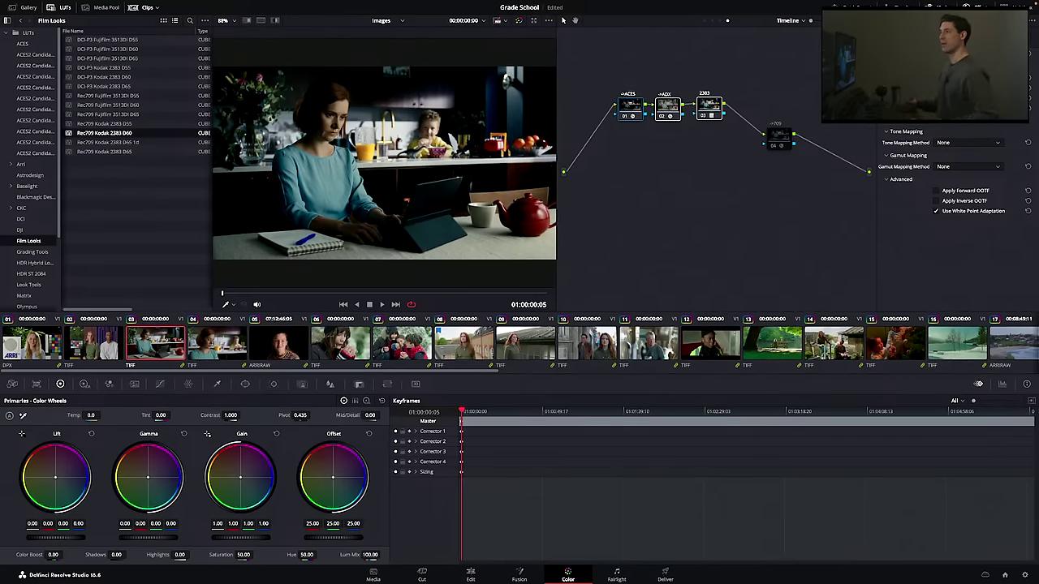
- Hide the LUT browser and combine the three selected nodes into a compound node
{"action": "left_click", "coordinate": [65, 8]}
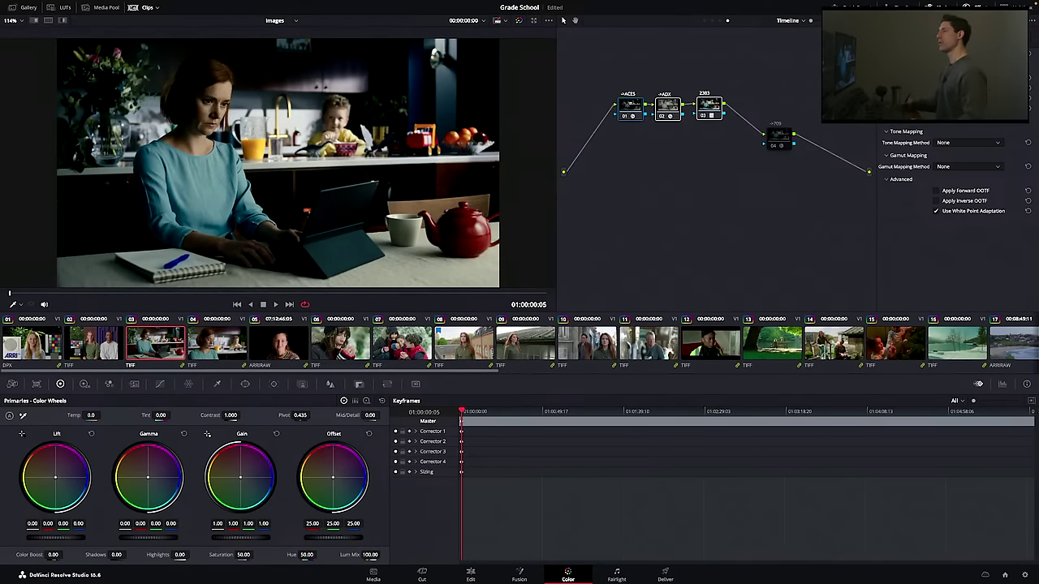
{"action": "right_click", "coordinate": [632, 106]}
{"action": "left_click", "coordinate": [669, 252]}
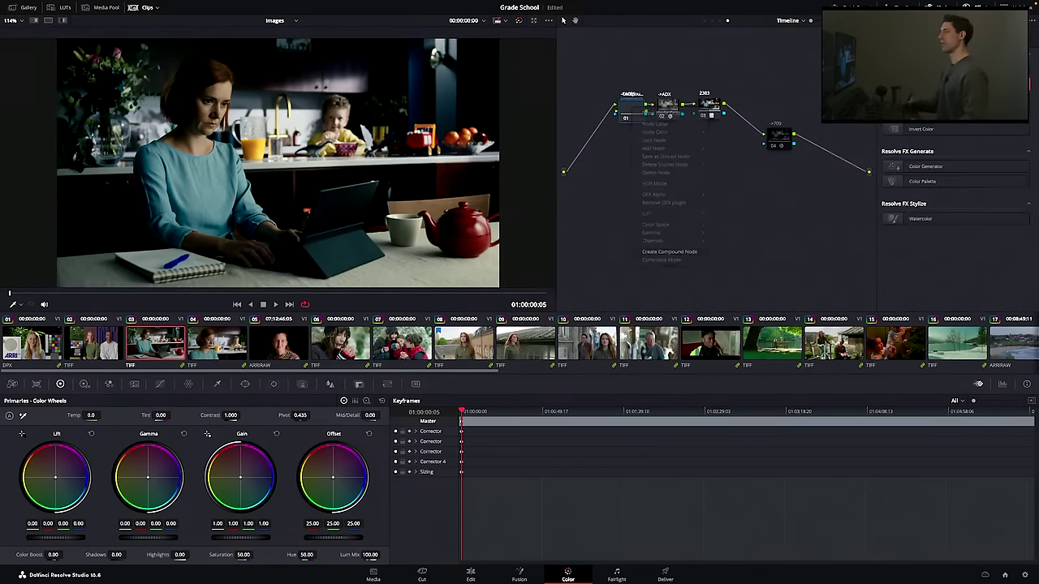
- Label the compound node Show LUT
{"action": "right_click", "coordinate": [632, 109]}
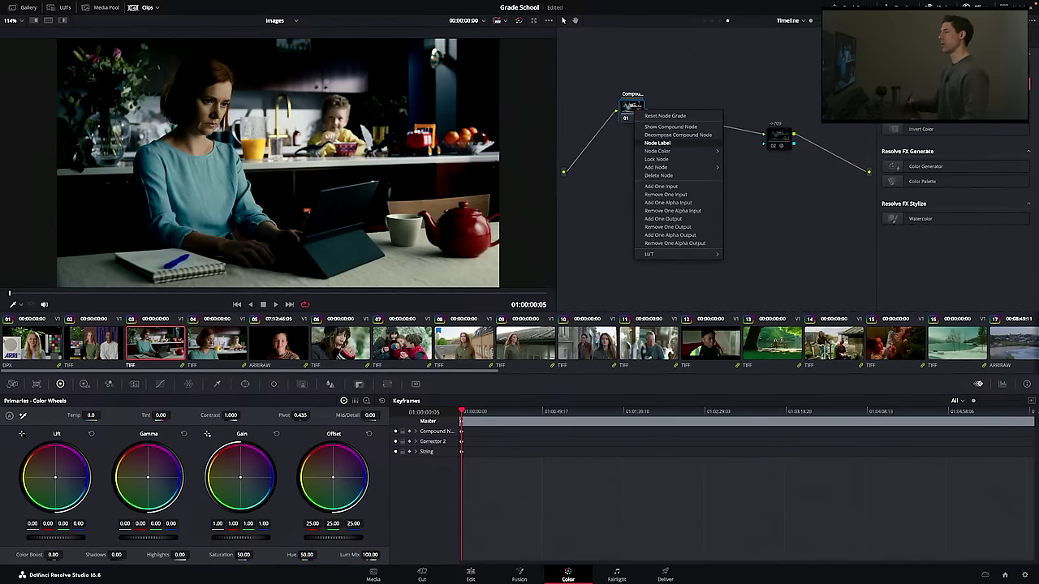
{"action": "left_click", "coordinate": [659, 143]}
{"action": "type", "text": "Show LUT"}
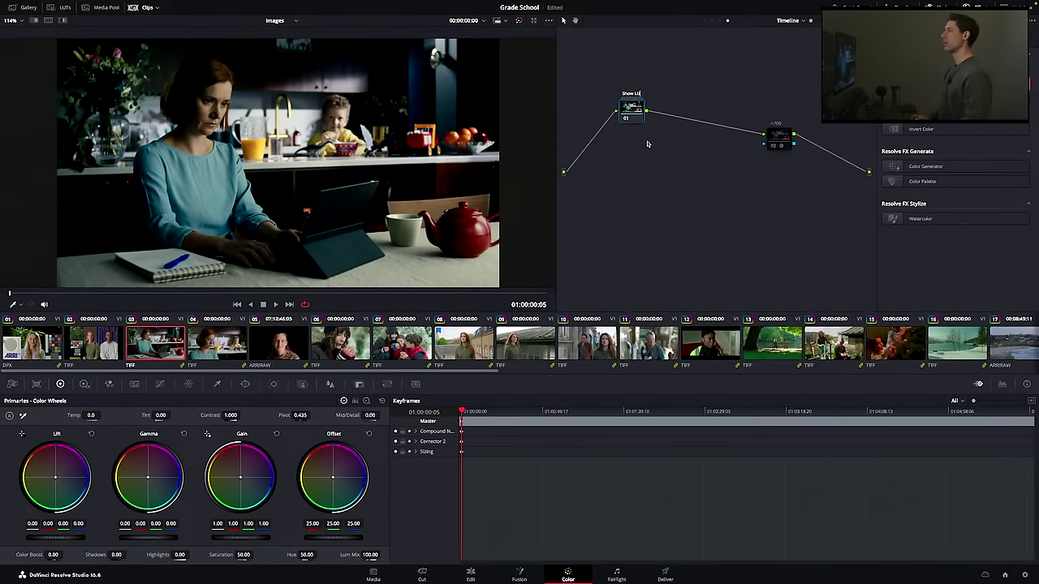
{"action": "key", "text": "Return"}
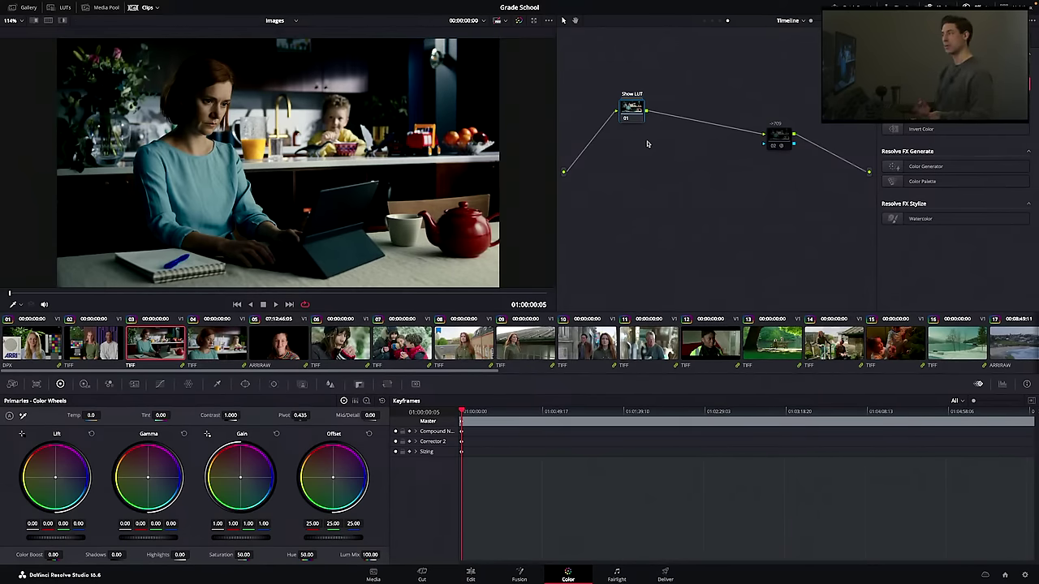
- Add a serial node after the Show LUT node and apply Color Space Transform to it
{"action": "key", "text": "alt+s"}
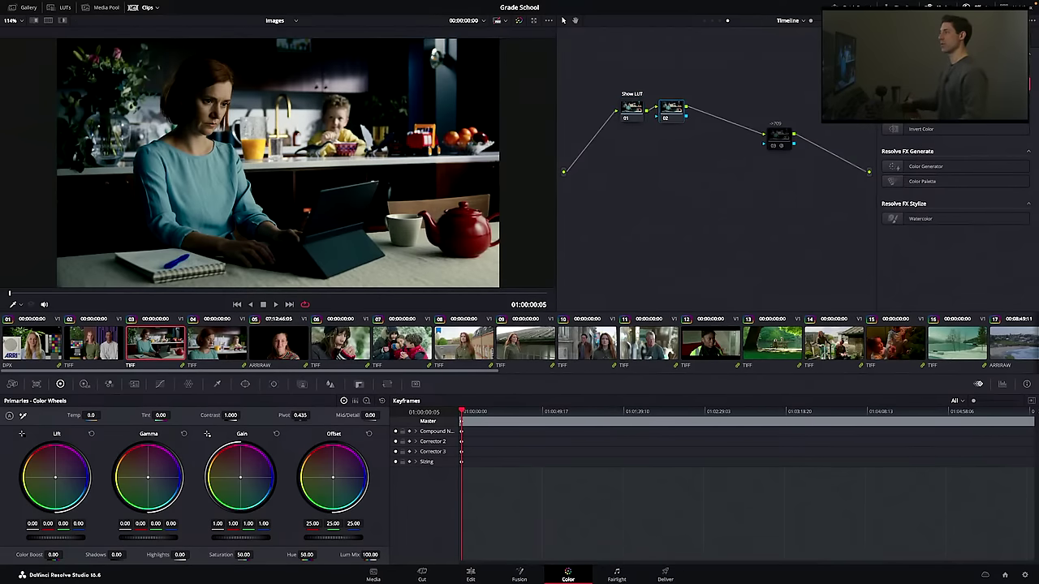
{"action": "left_click_drag", "start_coordinate": [917, 84], "coordinate": [670, 107]}
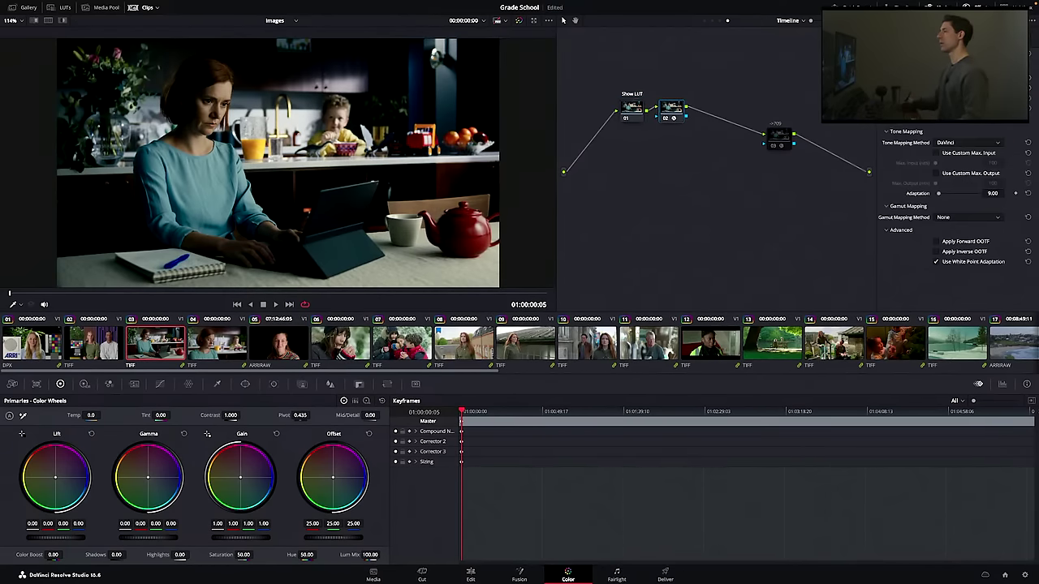
- Choose the input color space and gamma of the Color Space Transform after Show LUT, and set its output color space to P3-D65
{"action": "left_click", "coordinate": [970, 142]}
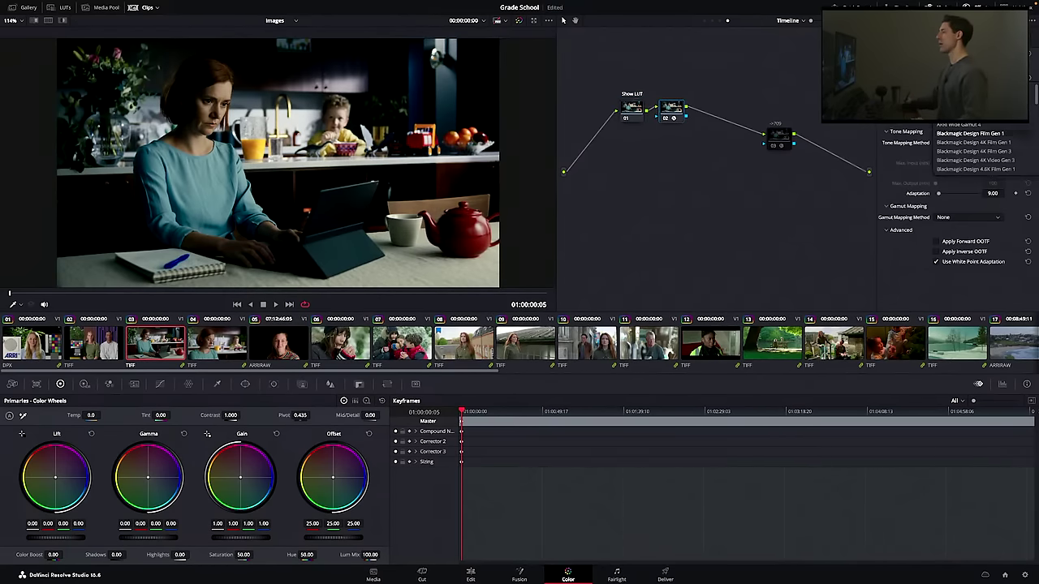
{"action": "scroll", "coordinate": [974, 154], "scroll_direction": "down", "scroll_amount": 5}
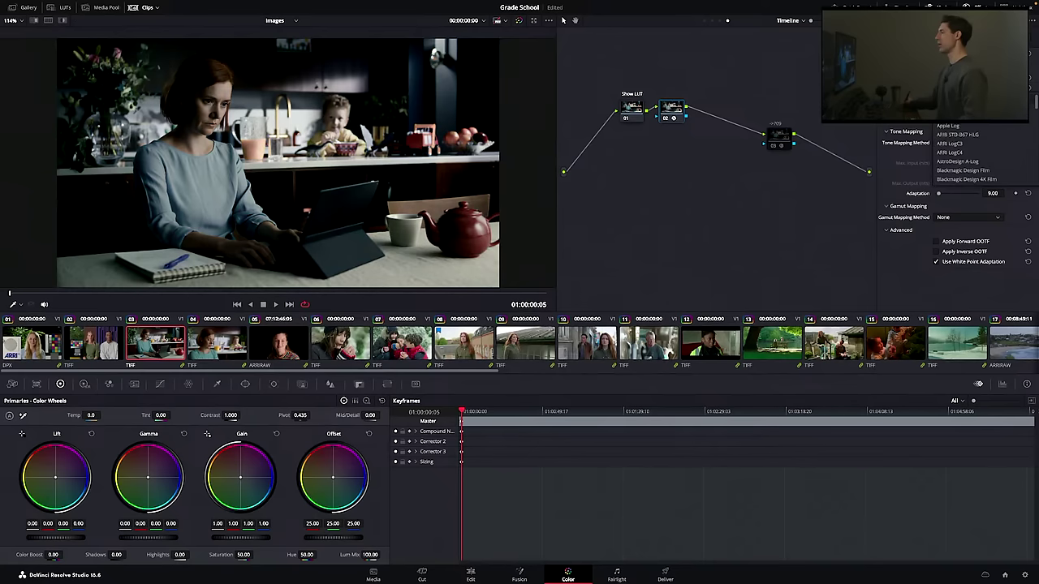
{"action": "scroll", "coordinate": [983, 158], "scroll_direction": "up", "scroll_amount": 5}
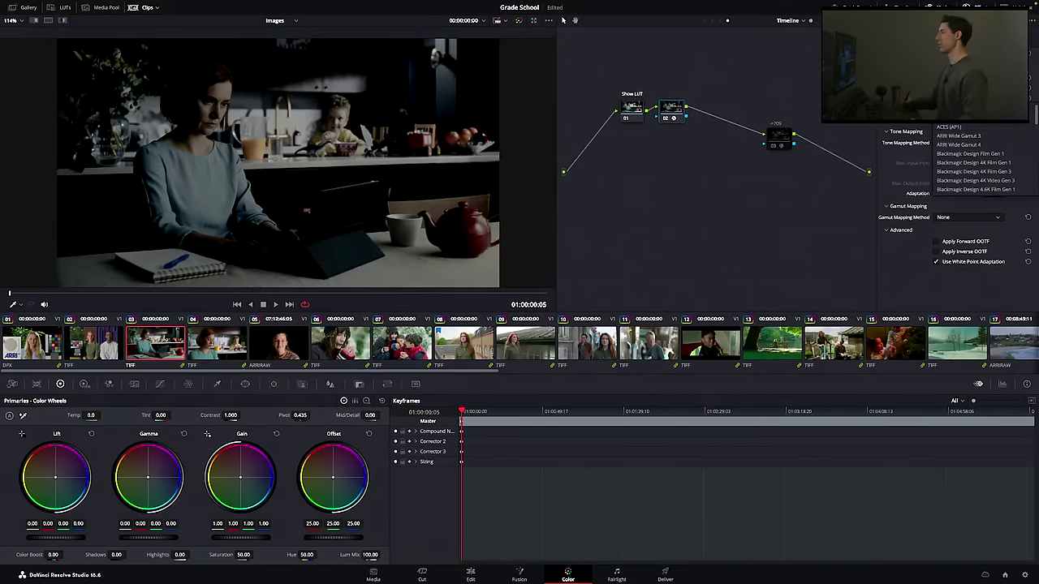
{"action": "scroll", "coordinate": [971, 186], "scroll_direction": "down", "scroll_amount": 4}
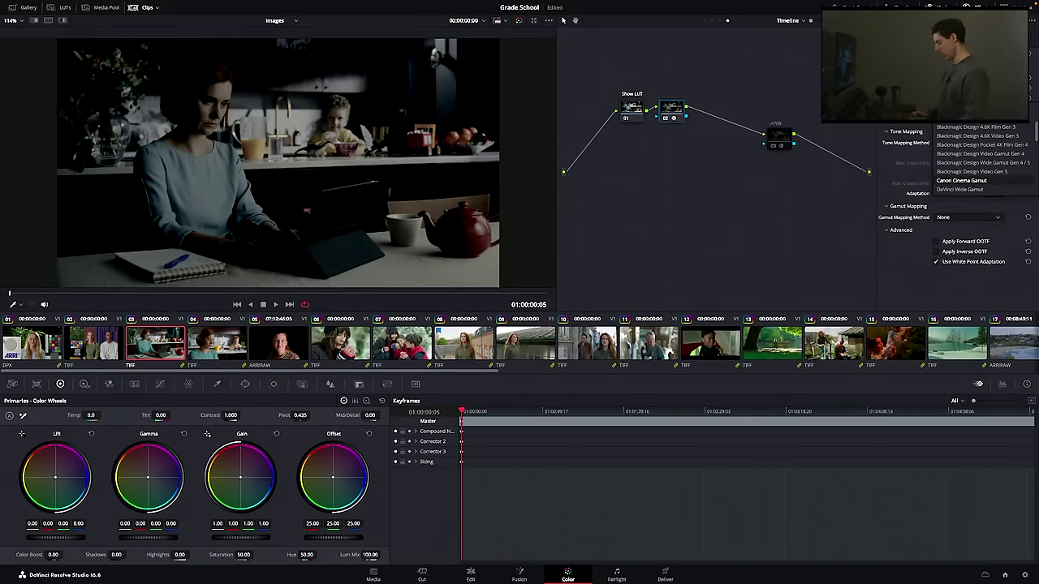
{"action": "scroll", "coordinate": [970, 186], "scroll_direction": "up", "scroll_amount": 2}
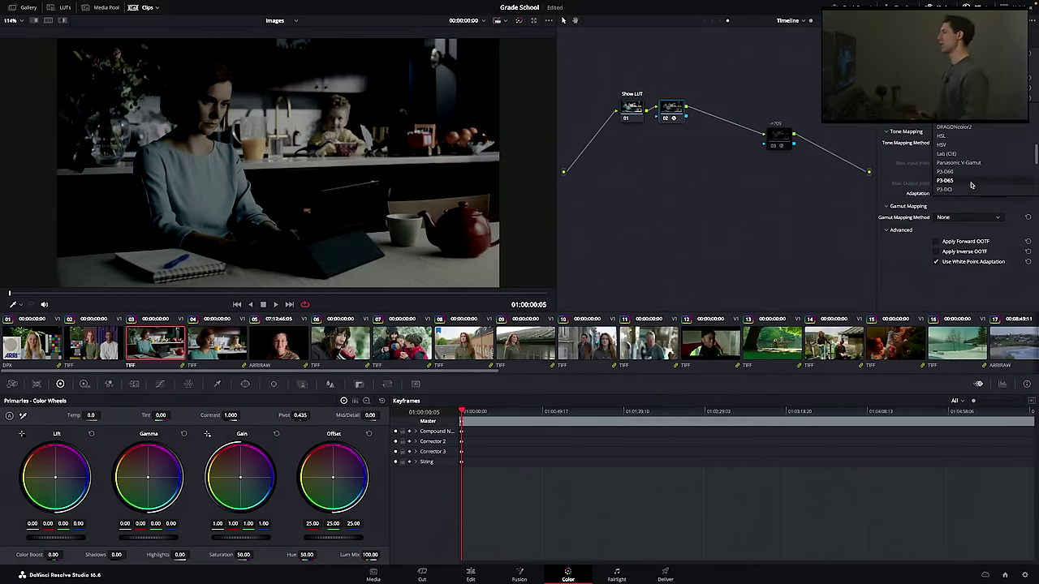
{"action": "left_click", "coordinate": [971, 186]}
- Set the Color Space Transform's output gamma to ST2084 and its tone mapping method to None
{"action": "left_click", "coordinate": [968, 142]}
{"action": "scroll", "coordinate": [970, 187], "scroll_direction": "down", "scroll_amount": 5}
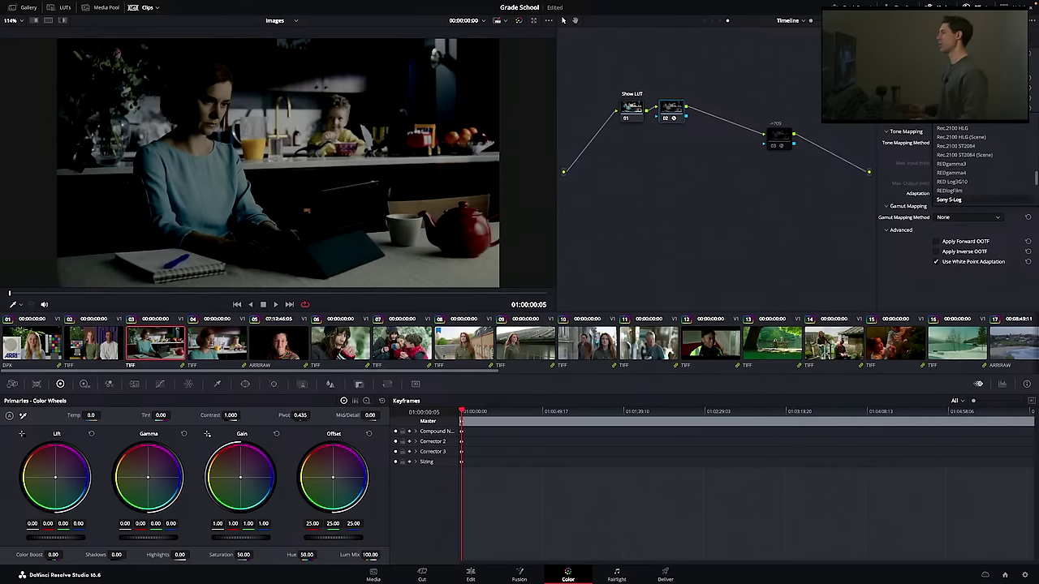
{"action": "scroll", "coordinate": [970, 186], "scroll_direction": "down", "scroll_amount": 5}
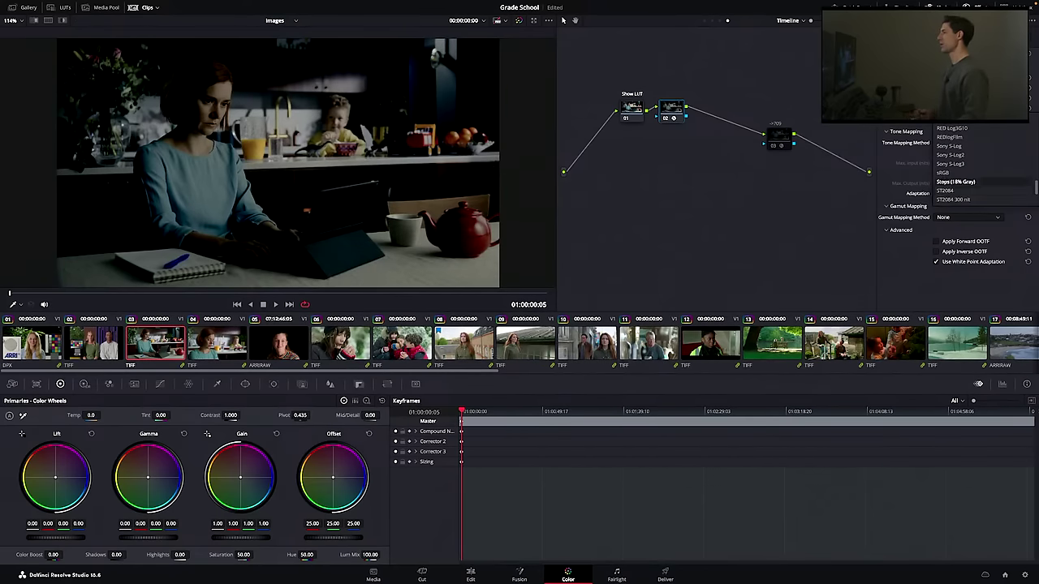
{"action": "left_click", "coordinate": [962, 190]}
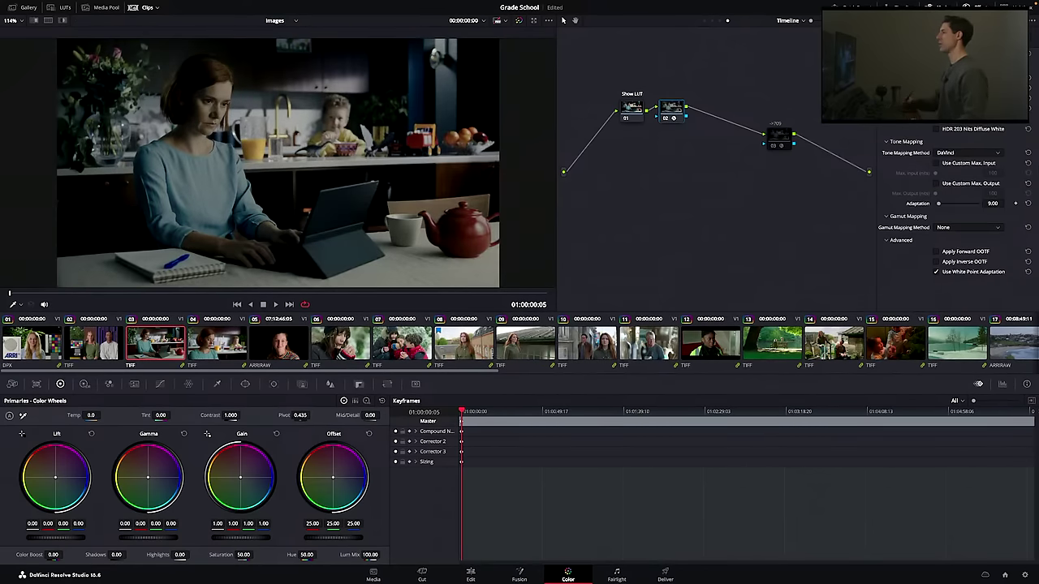
{"action": "left_click", "coordinate": [968, 153]}
{"action": "left_click", "coordinate": [950, 164]}
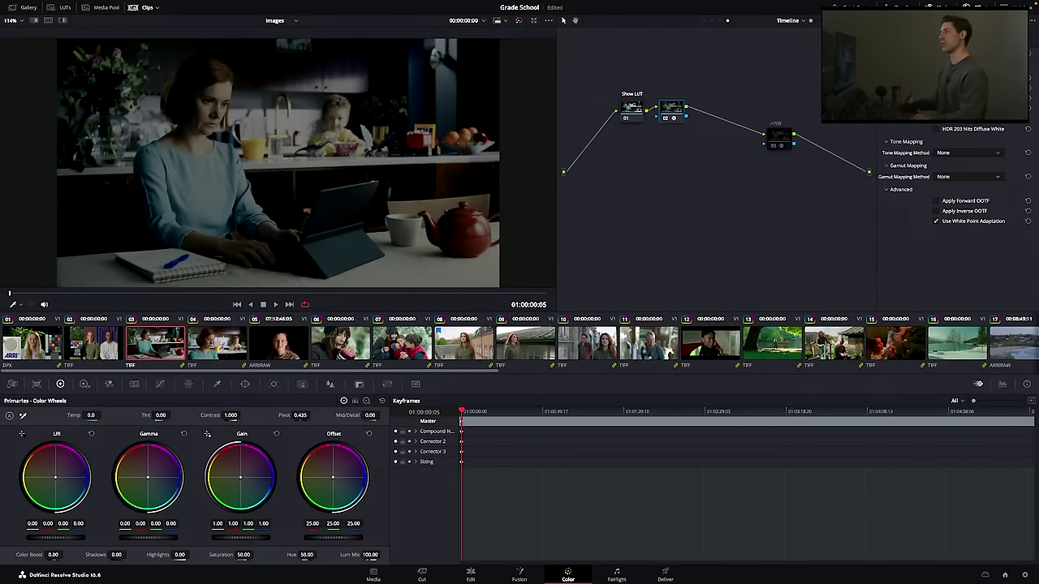
- Delete the transform node after Show LUT and toggle the Show LUT node off and on to compare the image
{"action": "key", "text": "Delete"}
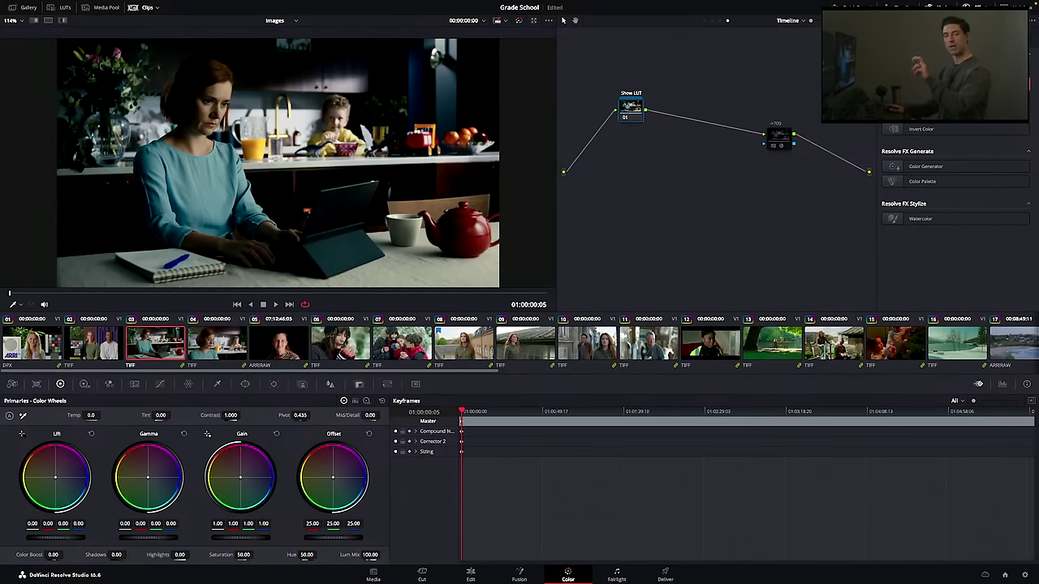
{"action": "key", "text": "super+d"}
{"action": "key", "text": "super+d"}
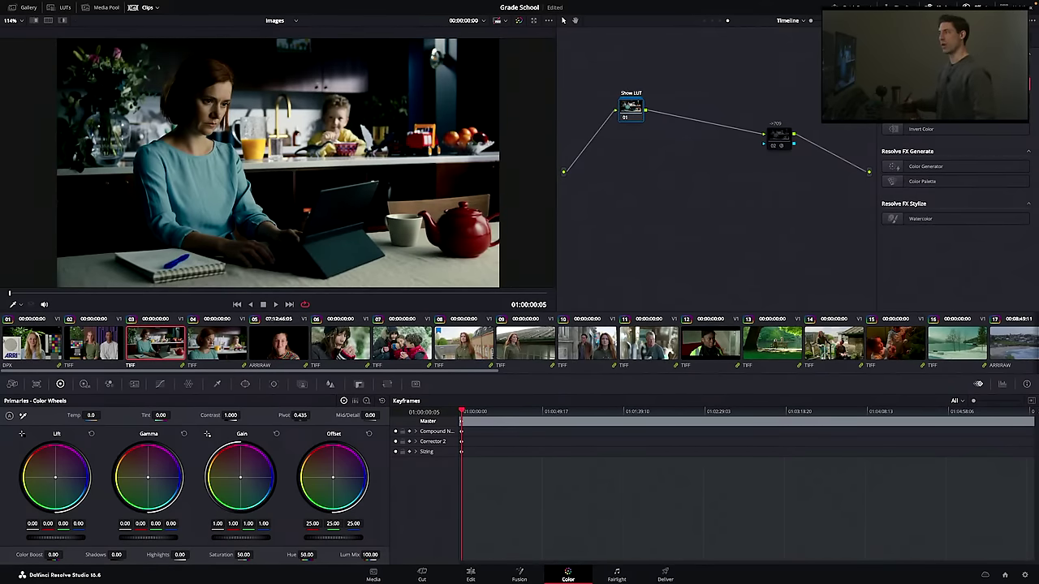
{"action": "left_click_drag", "start_coordinate": [631, 108], "coordinate": [638, 114]}
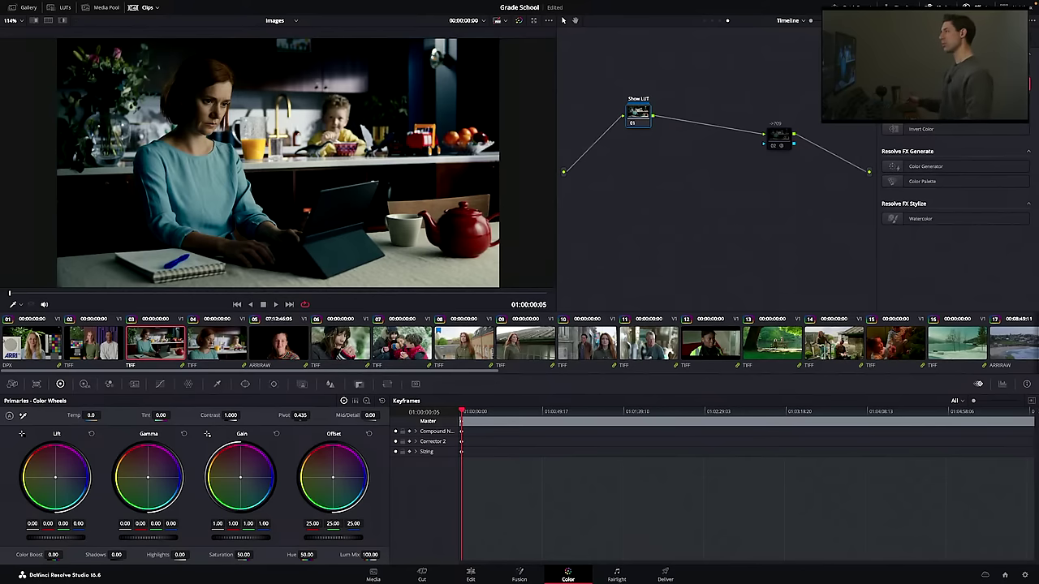
{"action": "left_click_drag", "start_coordinate": [638, 112], "coordinate": [641, 117]}
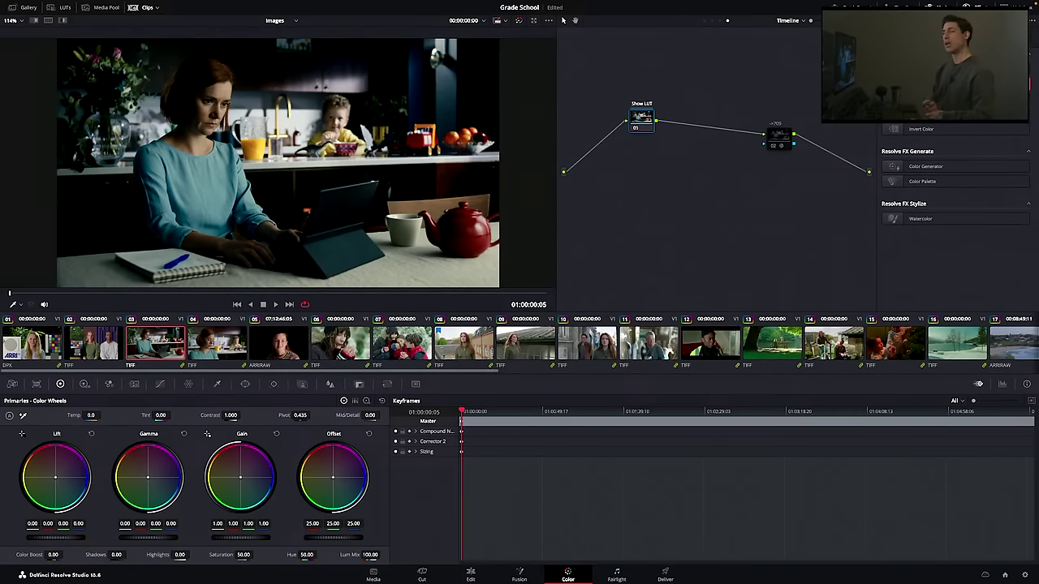
{"action": "mouse_move", "coordinate": [641, 117]}
{"action": "left_mouse_down"}
{"action": "mouse_move", "coordinate": [622, 116]}
{"action": "mouse_move", "coordinate": [633, 122]}
{"action": "mouse_move", "coordinate": [632, 108]}
{"action": "left_mouse_up"}
- Try the copied Color Space Transform on a new serial node after Show LUT and delete that node
{"action": "key", "text": "alt+s"}
{"action": "key", "text": "super+v"}
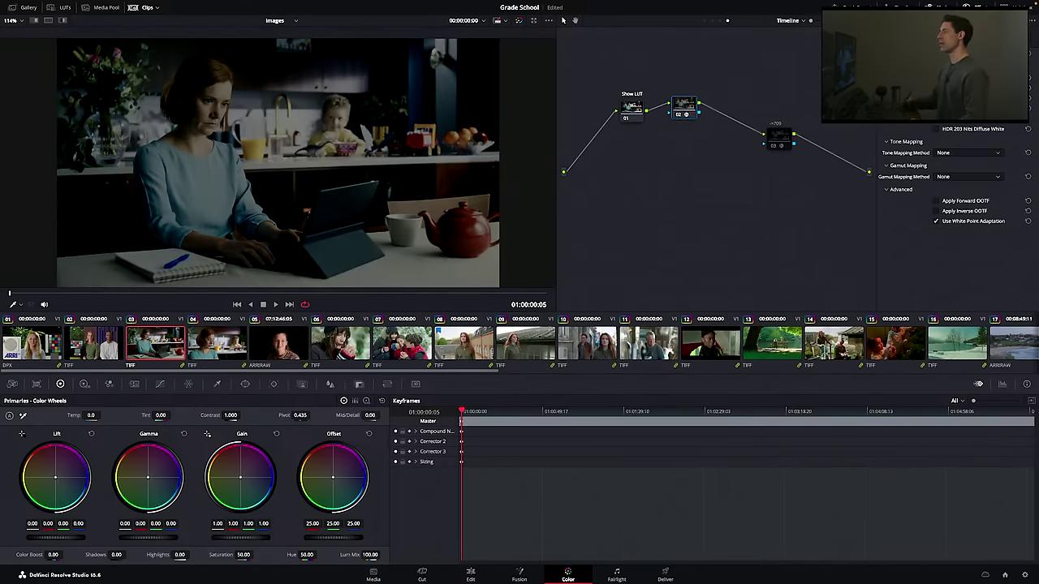
{"action": "left_click", "coordinate": [966, 152]}
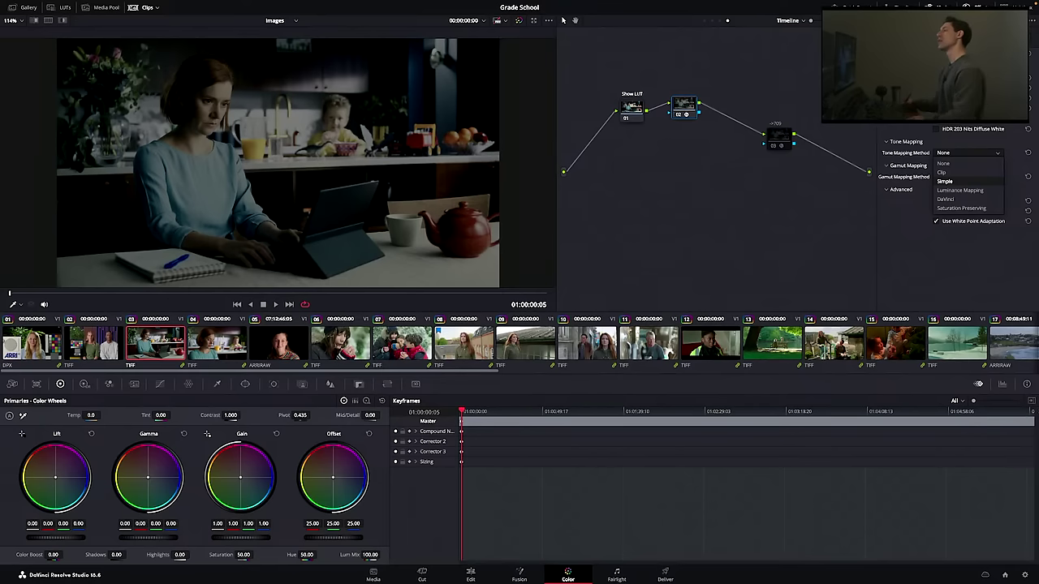
{"action": "left_click", "coordinate": [685, 106]}
{"action": "key", "text": "BackSpace"}
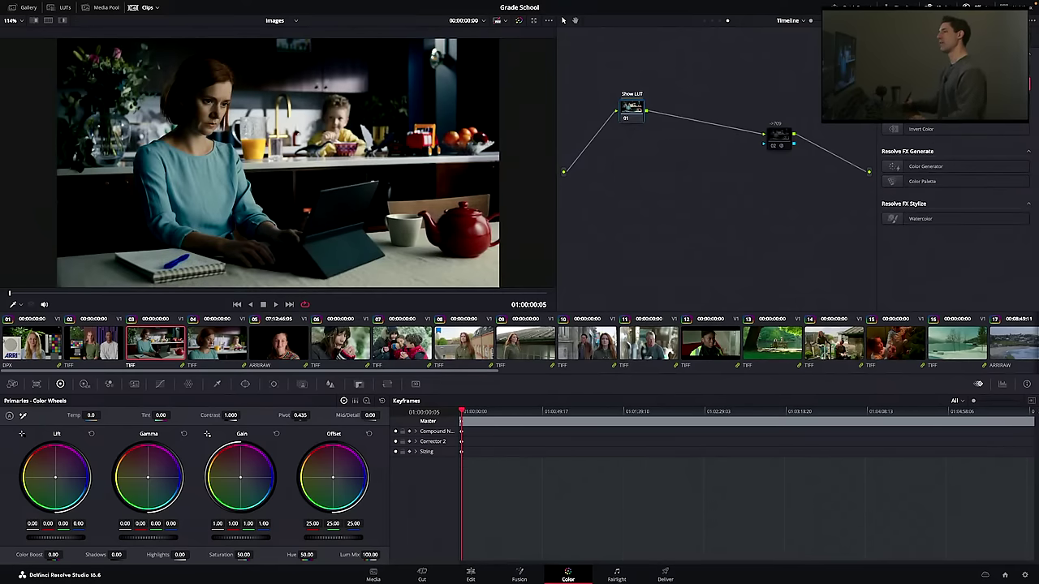
- Pull the Show LUT node out of the chain, parking it unconnected above, and enable the ->709 node
{"action": "left_click", "coordinate": [631, 108]}
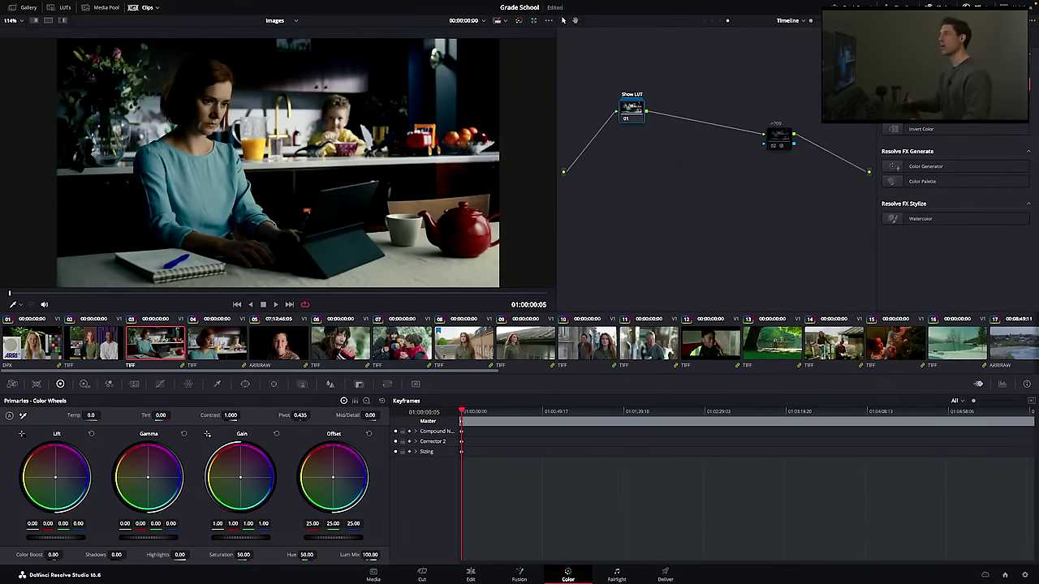
{"action": "left_click_drag", "start_coordinate": [631, 108], "coordinate": [630, 114]}
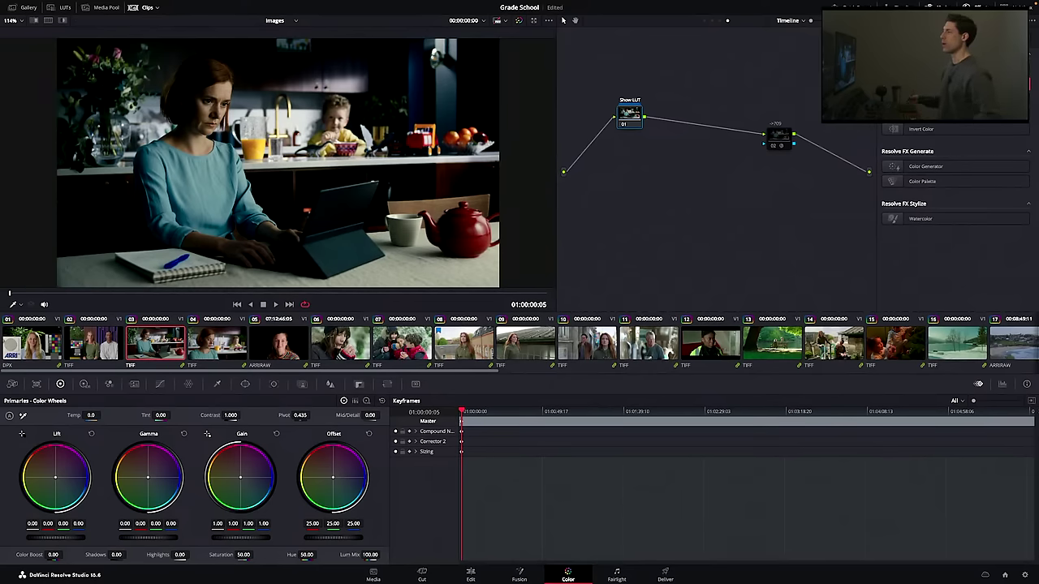
{"action": "left_click_drag", "start_coordinate": [630, 113], "coordinate": [622, 55]}
{"action": "key", "text": "super+d"}
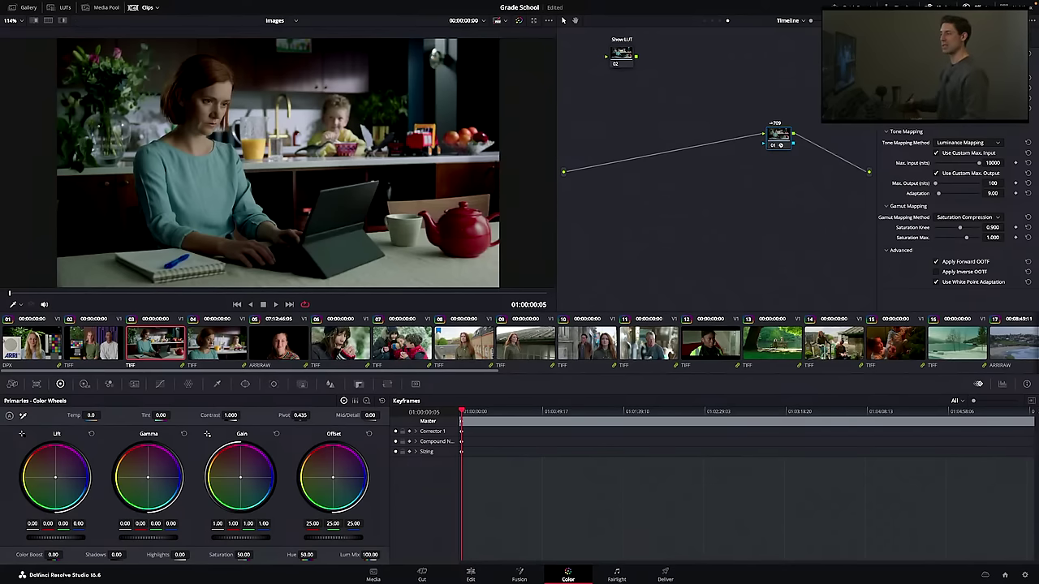
- Insert a serial node before the ->709 node, line it up in the chain and save the project
{"action": "key", "text": "shift+s"}
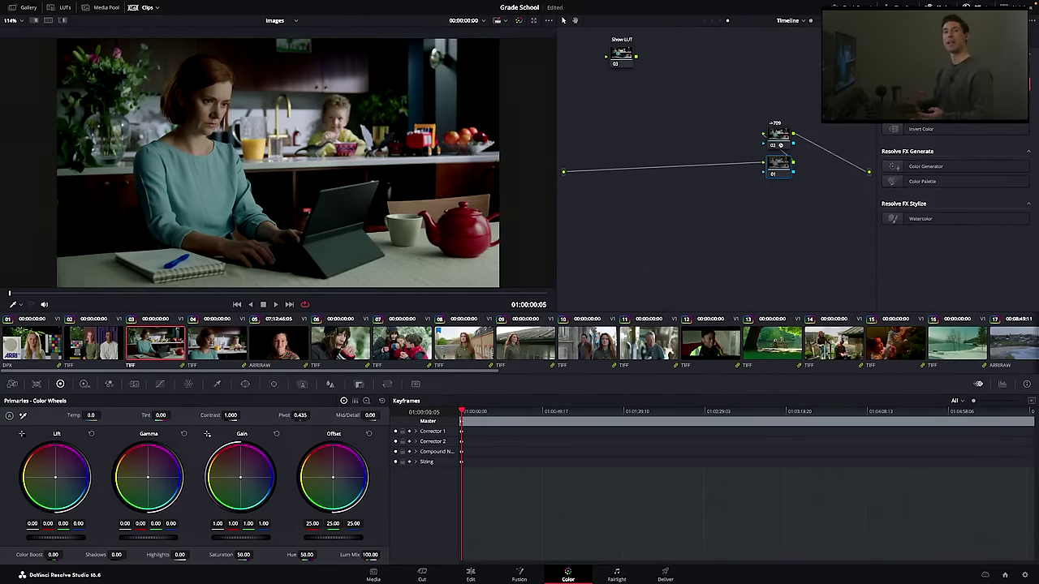
{"action": "key", "text": "super+s"}
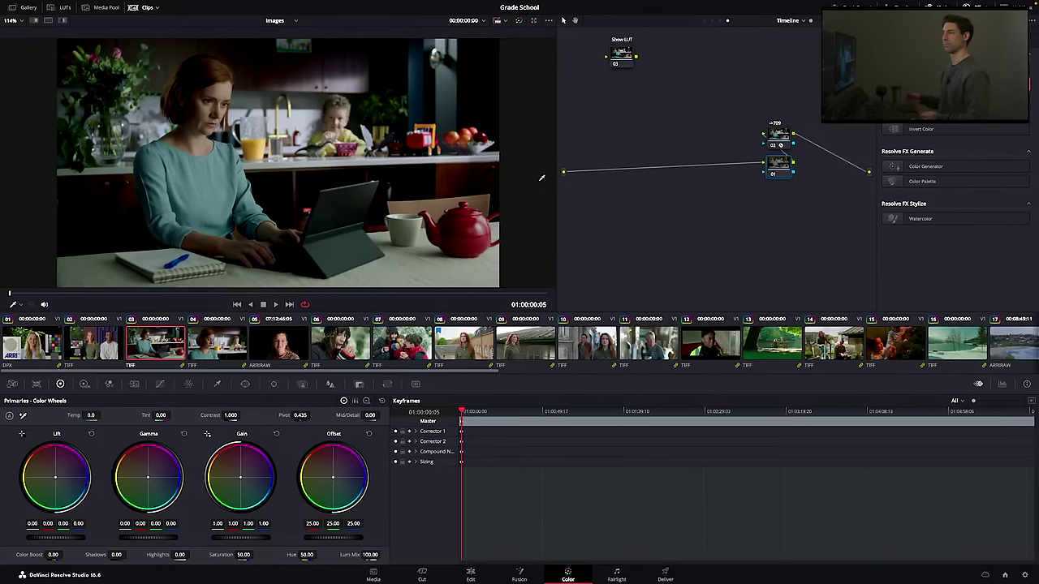
{"action": "left_click_drag", "start_coordinate": [779, 164], "coordinate": [686, 135]}
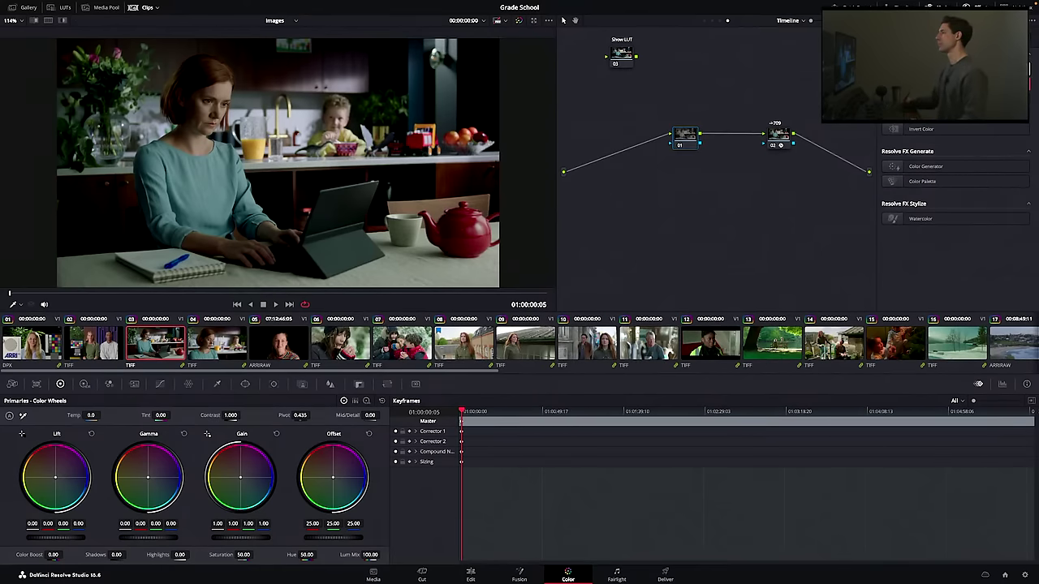
- Apply Color Space Transform to the new node from DaVinci Wide Gamut to ACES (AP1), choosing its input and output gamma
{"action": "left_click_drag", "start_coordinate": [913, 84], "coordinate": [686, 136]}
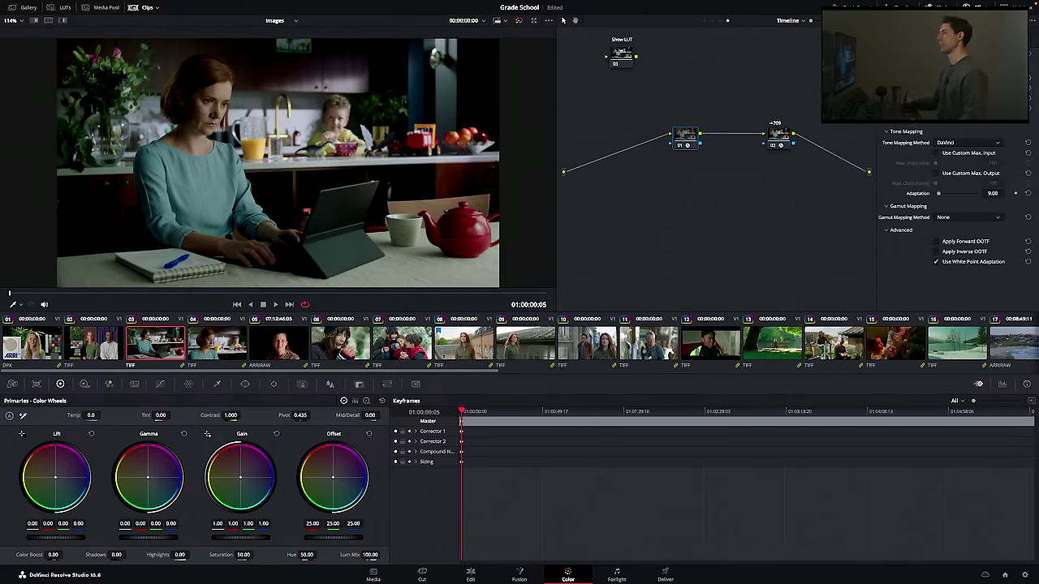
{"action": "left_click", "coordinate": [967, 78]}
{"action": "scroll", "coordinate": [967, 110], "scroll_direction": "down", "scroll_amount": 5}
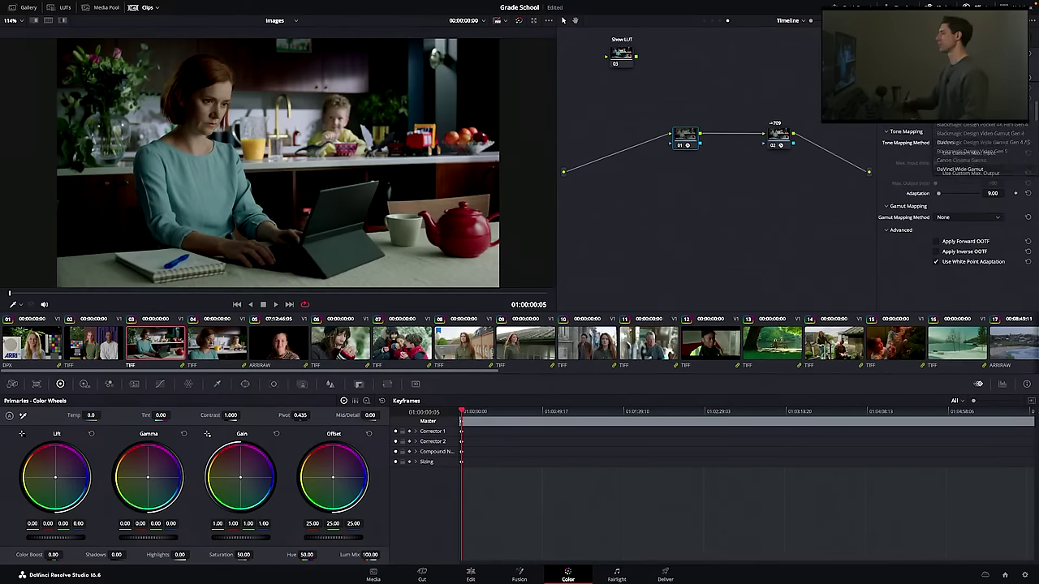
{"action": "left_click", "coordinate": [966, 114]}
{"action": "left_click", "coordinate": [968, 88]}
{"action": "scroll", "coordinate": [966, 146], "scroll_direction": "down", "scroll_amount": 5}
{"action": "left_click", "coordinate": [961, 170]}
{"action": "left_click", "coordinate": [968, 99]}
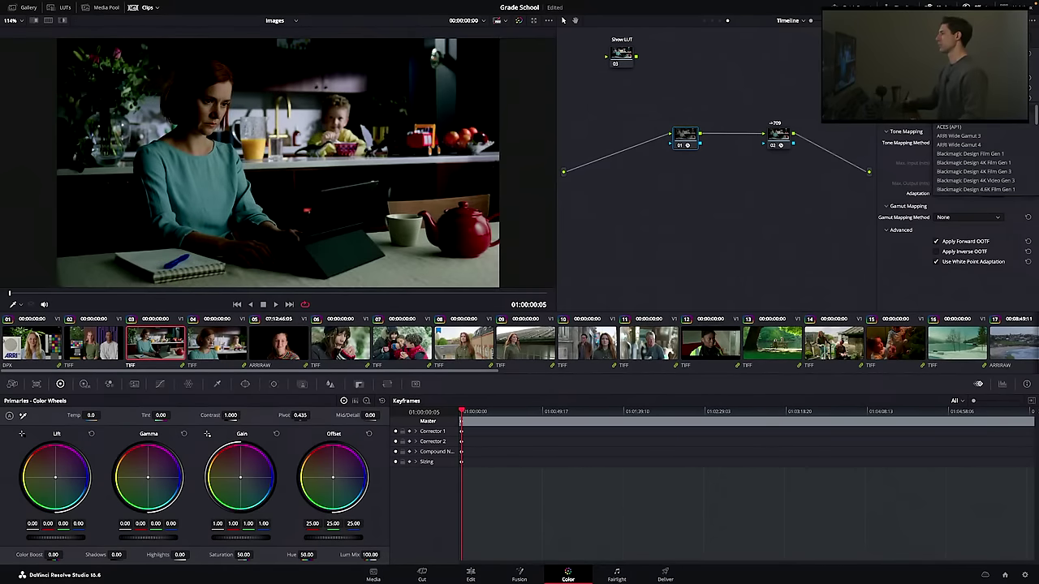
{"action": "left_click", "coordinate": [951, 127]}
{"action": "left_click", "coordinate": [968, 110]}
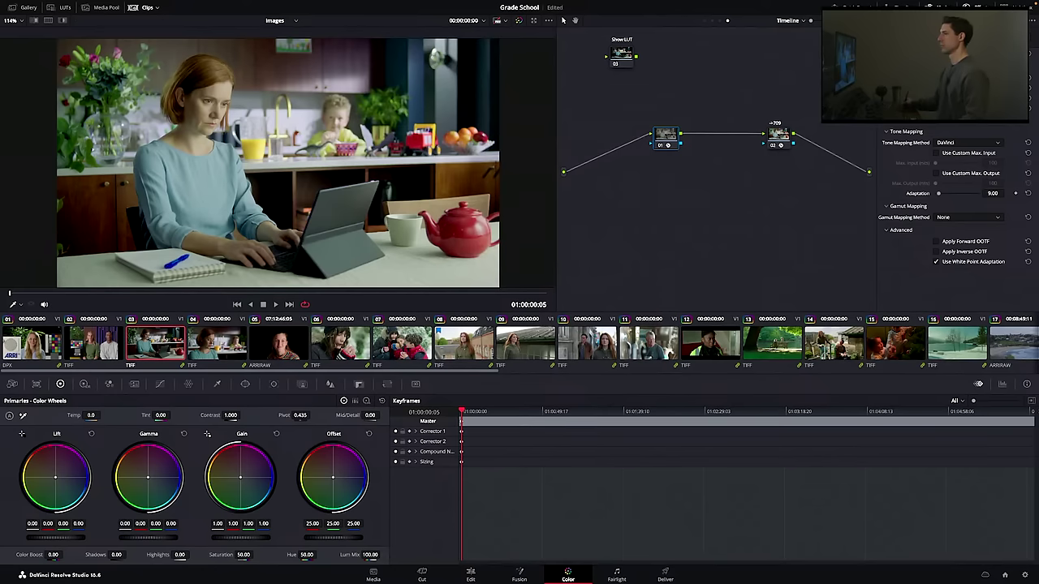
- Add a second serial transform node before ->709 and set its tone mapping method to None
{"action": "key", "text": "alt+s"}
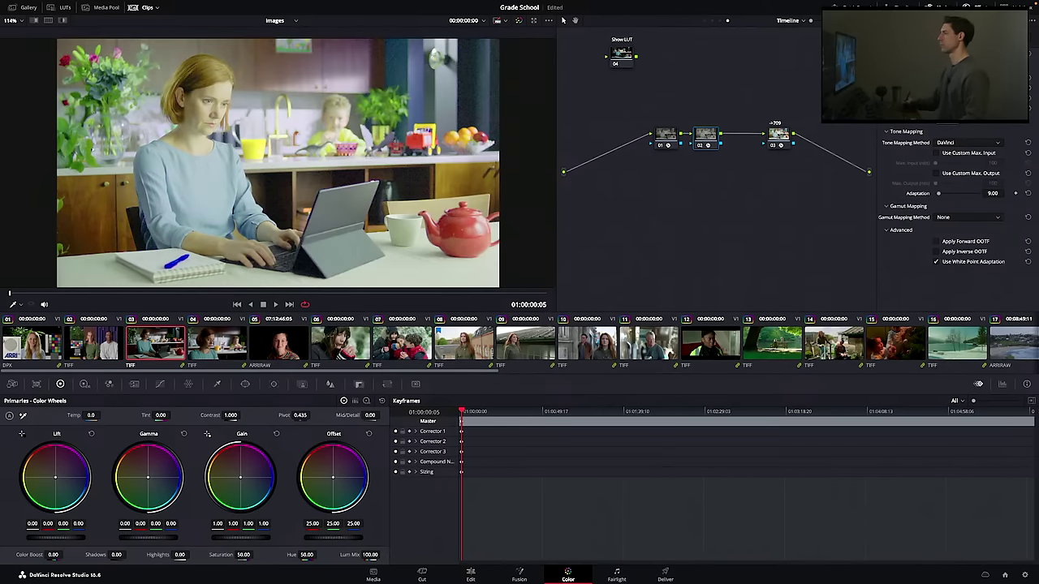
{"action": "left_click", "coordinate": [968, 143]}
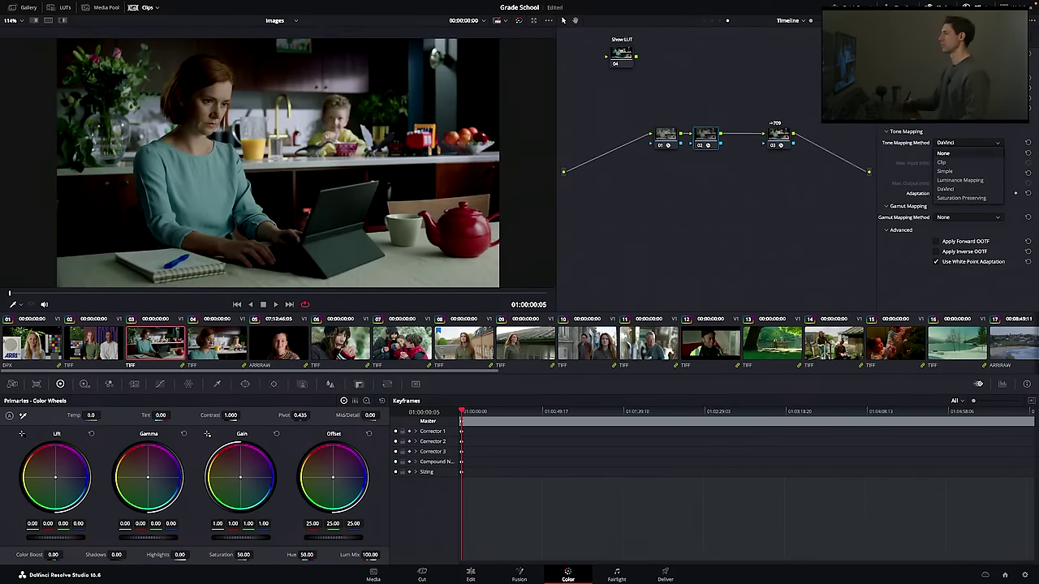
{"action": "left_click", "coordinate": [958, 154]}
- Set the tone mapping method of the first transform node in the chain to None
{"action": "left_click", "coordinate": [666, 135]}
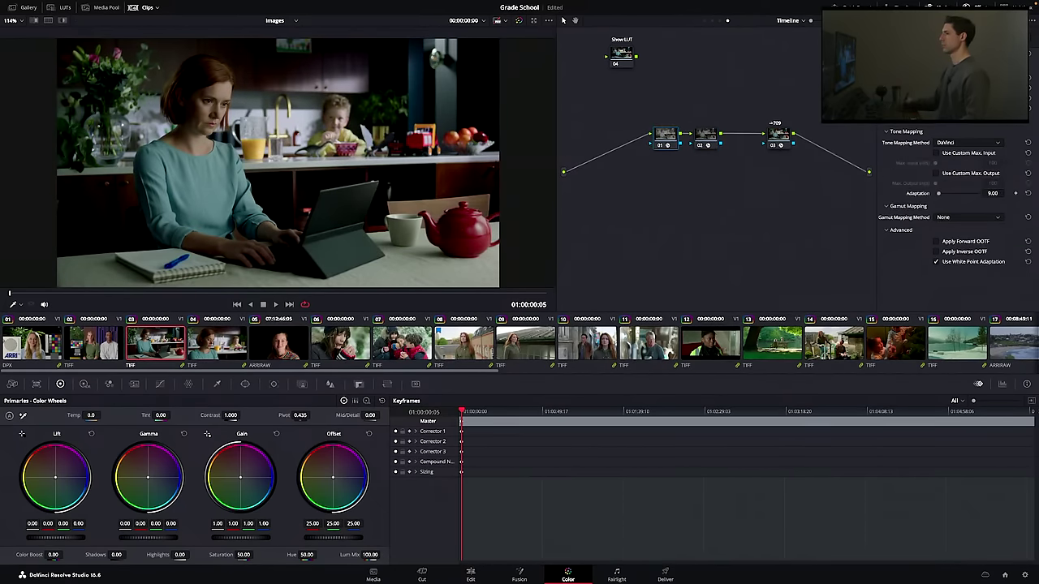
{"action": "left_click", "coordinate": [968, 143]}
{"action": "left_click", "coordinate": [958, 153]}
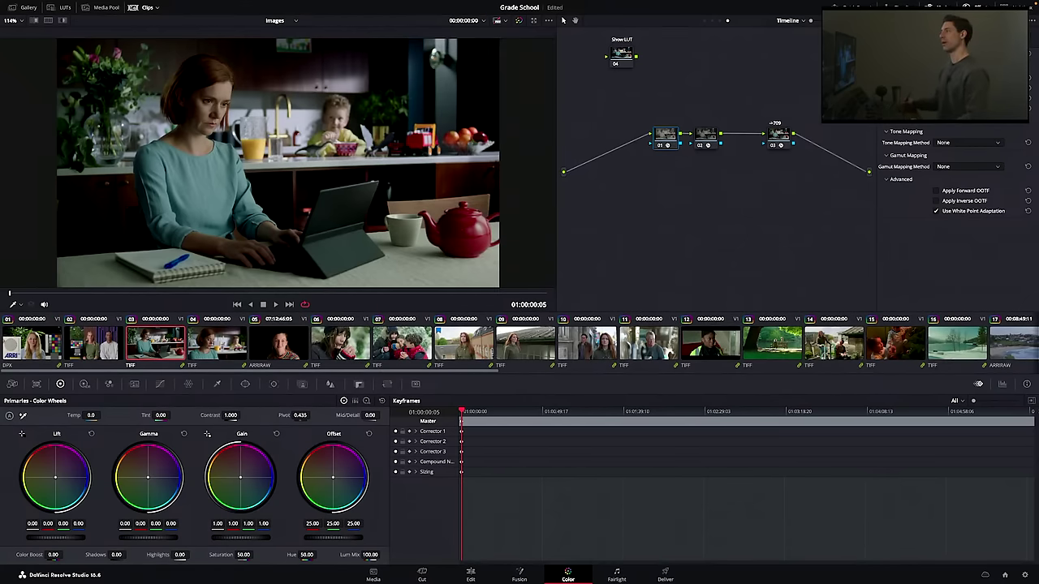
- Extract both transform nodes from the chain and park them beside the unconnected Show LUT node
{"action": "mouse_move", "coordinate": [713, 106]}
{"action": "left_mouse_down"}
{"action": "mouse_move", "coordinate": [662, 147]}
{"action": "mouse_move", "coordinate": [707, 103]}
{"action": "mouse_move", "coordinate": [686, 126]}
{"action": "mouse_move", "coordinate": [709, 62]}
{"action": "left_mouse_up"}
{"action": "key", "text": "e"}
{"action": "left_click", "coordinate": [686, 126]}
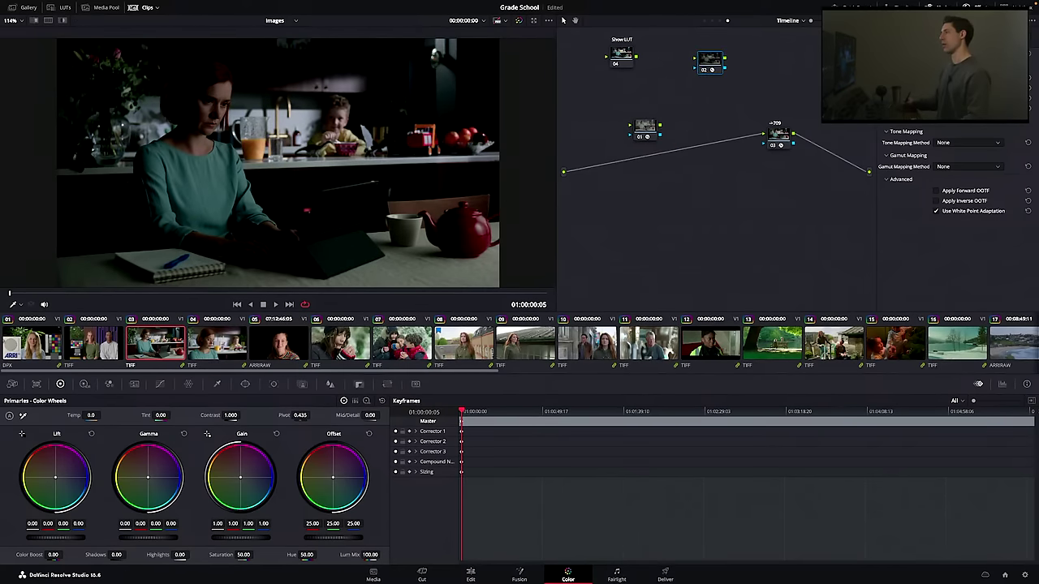
{"action": "left_click_drag", "start_coordinate": [645, 128], "coordinate": [665, 56]}
- Select the ->709 node and show all of the timeline's clips in the Lightbox
{"action": "left_click", "coordinate": [779, 135]}
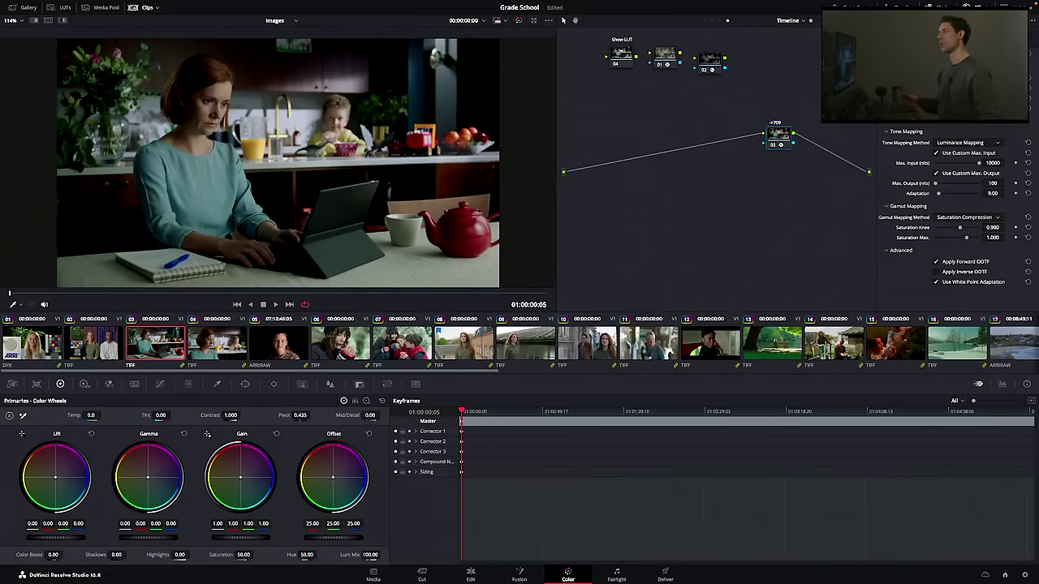
{"action": "left_click_drag", "start_coordinate": [779, 137], "coordinate": [769, 136]}
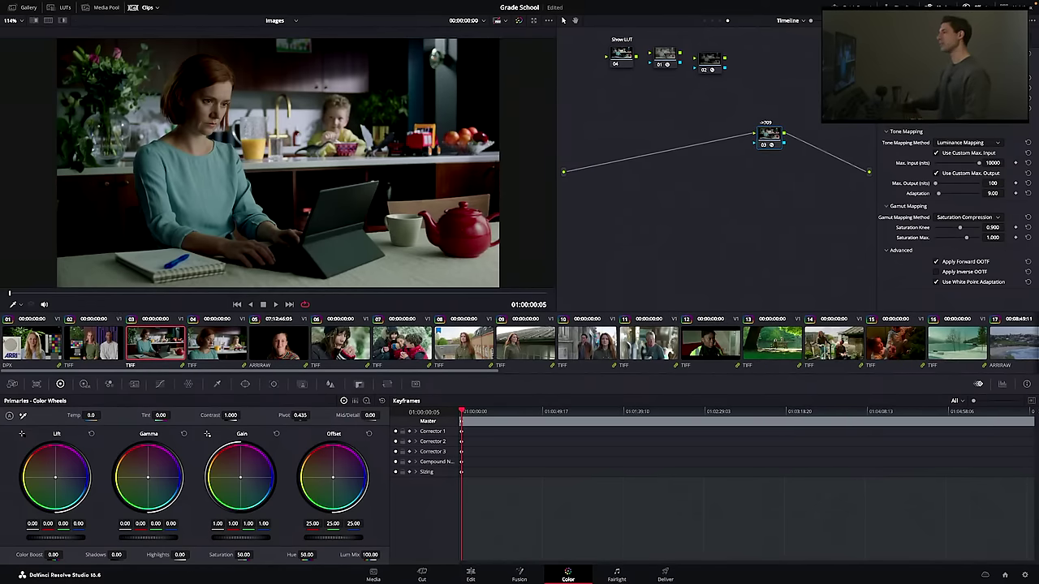
{"action": "left_click_drag", "start_coordinate": [769, 134], "coordinate": [765, 134]}
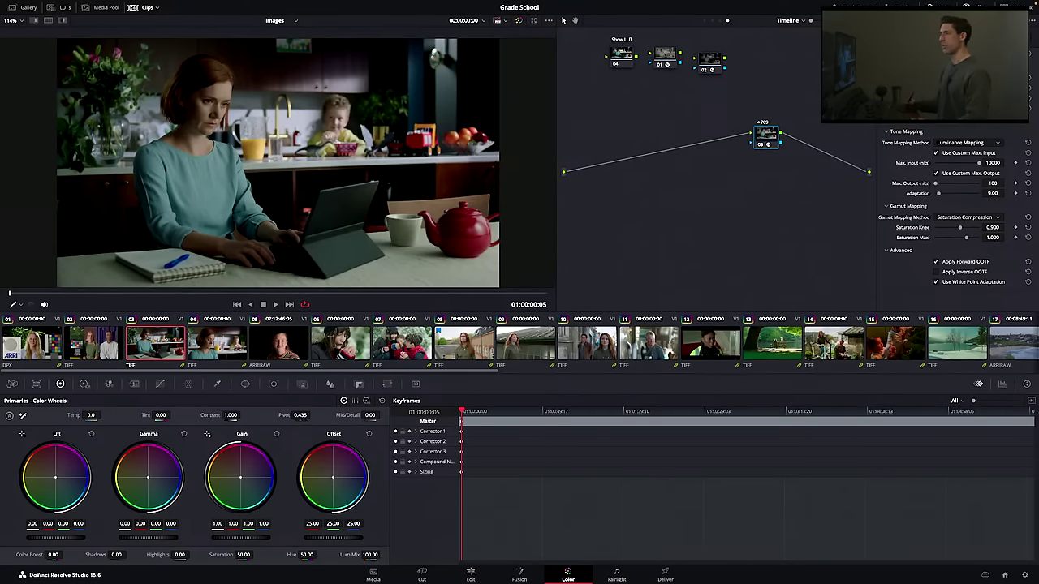
{"action": "left_click", "coordinate": [1017, 8]}
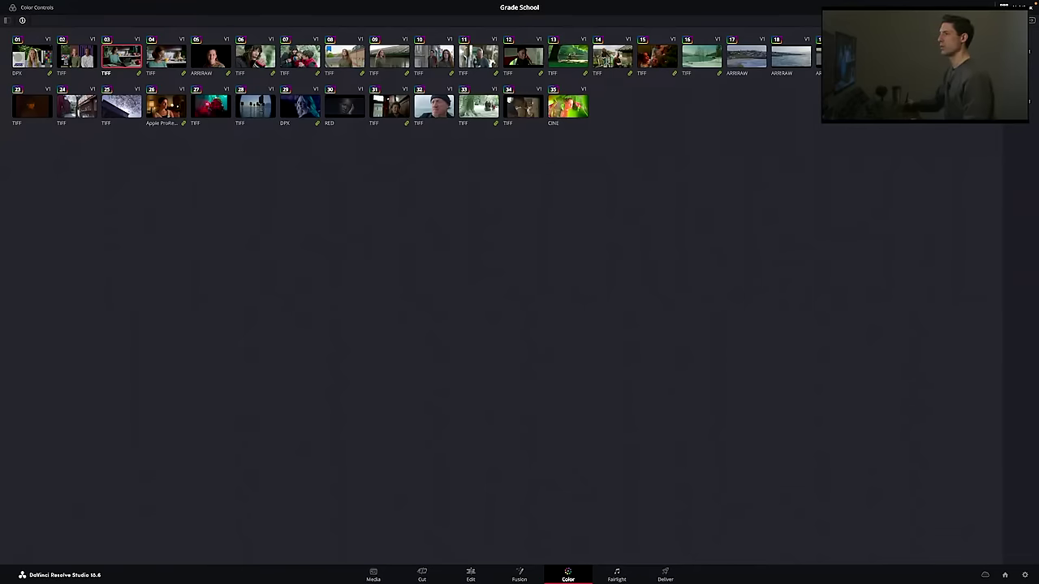
- Open diver clip 27 from the Lightbox, set the ->709 node's gamut mapping method to None, and hide the clip thumbnails
{"action": "left_click", "coordinate": [211, 107]}
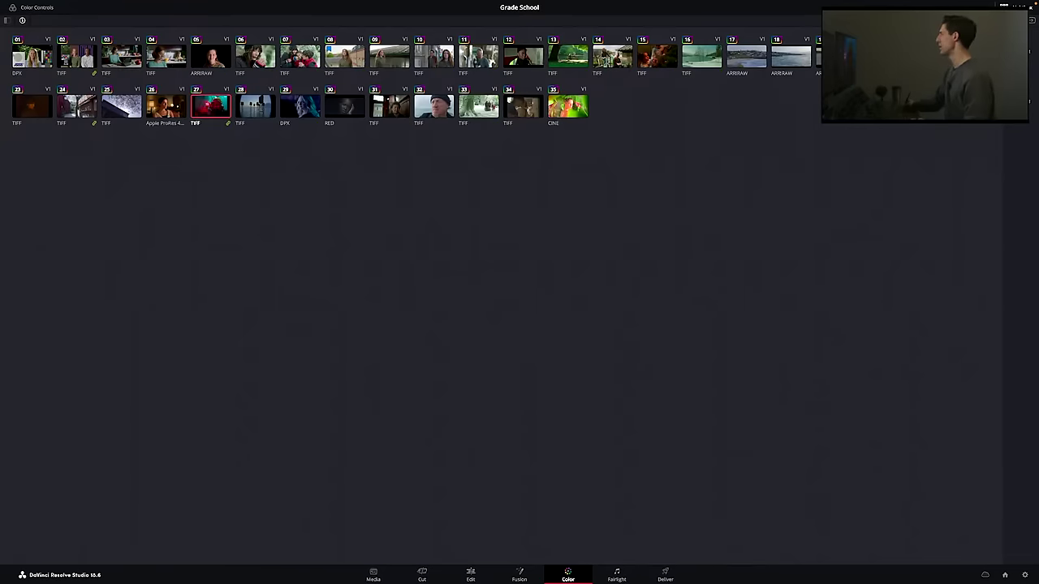
{"action": "left_click", "coordinate": [1016, 6]}
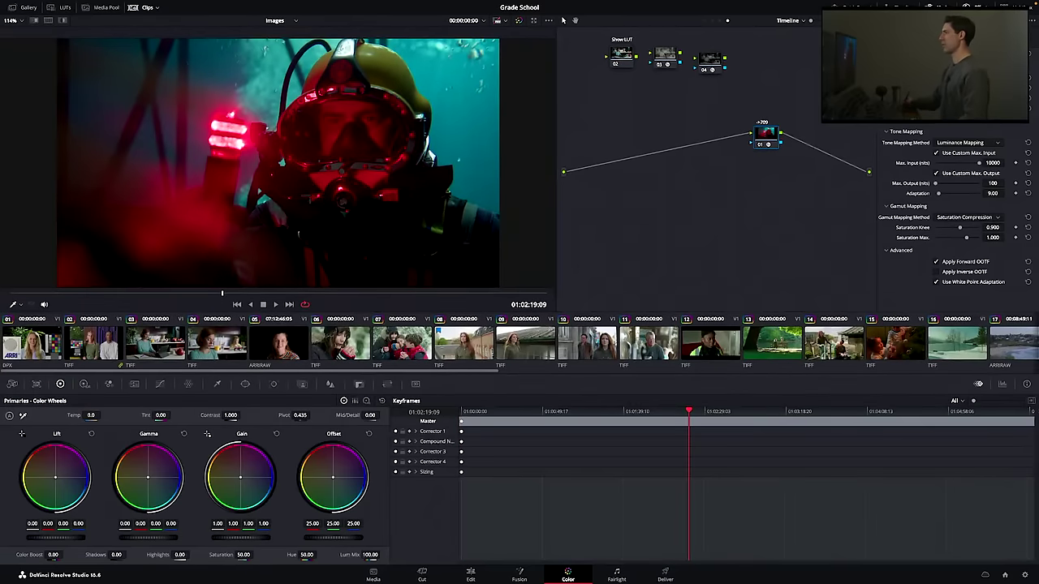
{"action": "left_click", "coordinate": [970, 217]}
{"action": "left_click", "coordinate": [958, 228]}
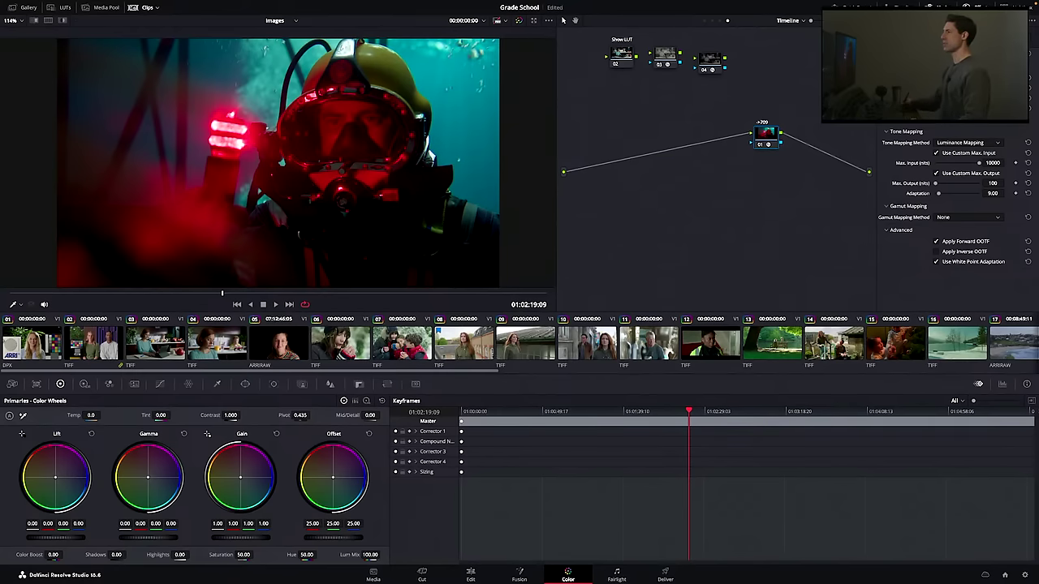
{"action": "left_click", "coordinate": [147, 7]}
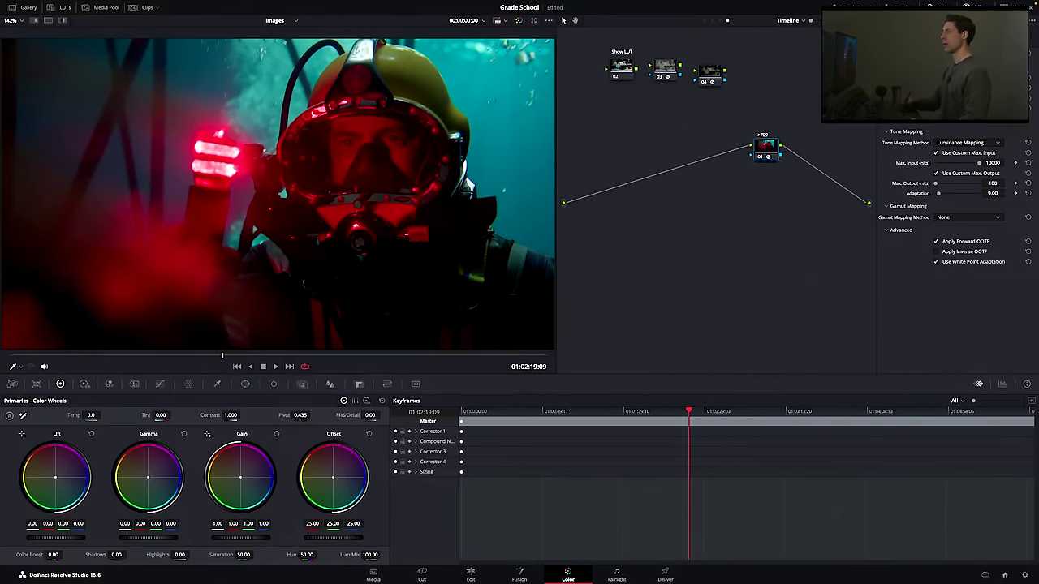
- In the clip-level graph, set the Sat node's gamma to 0.10 and gain to 1.44, and inspect the diver's red light up close
{"action": "key", "text": "shift+grave"}
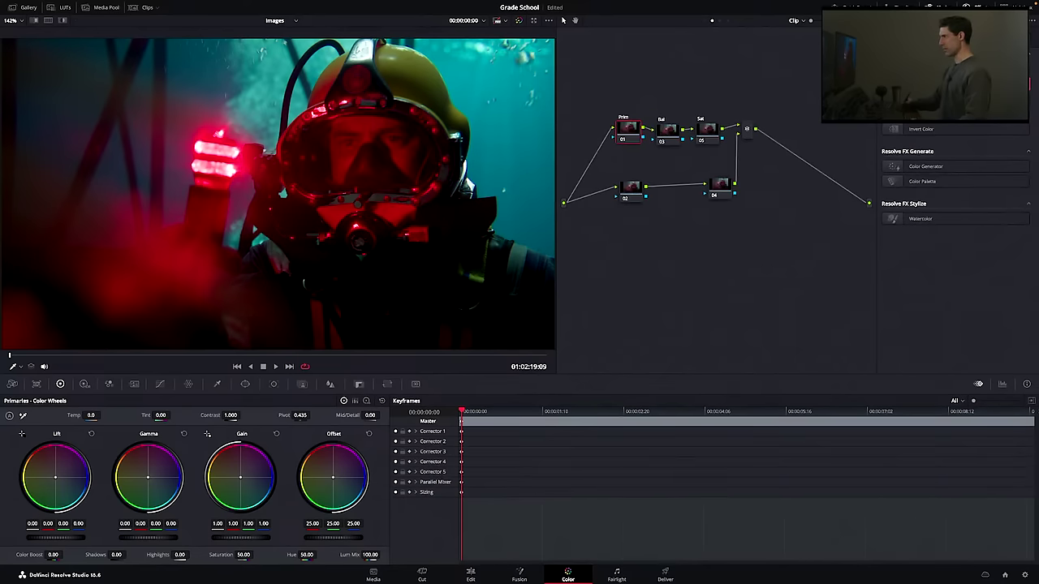
{"action": "left_click", "coordinate": [710, 120]}
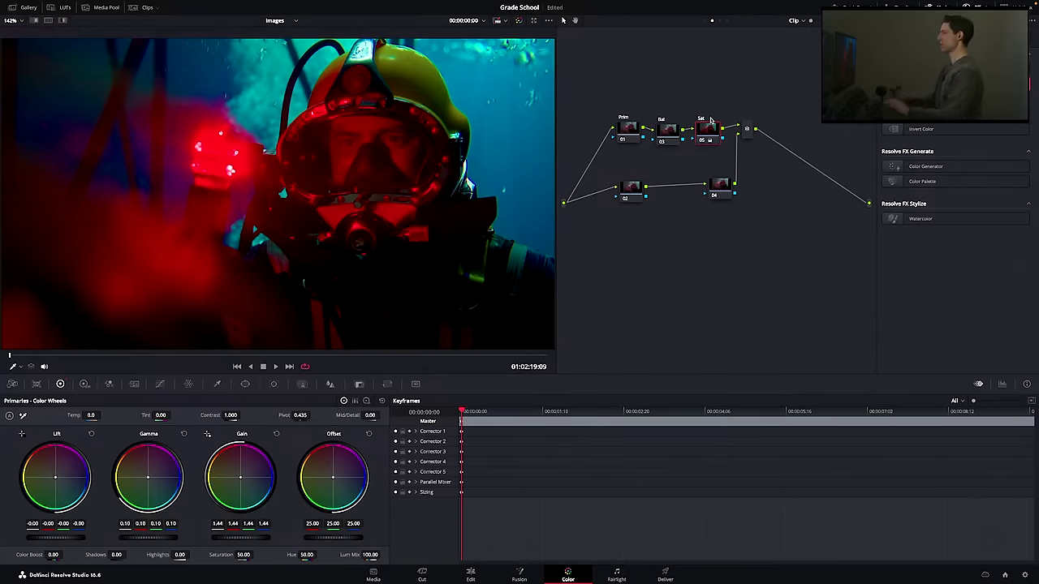
{"action": "left_click_drag", "start_coordinate": [357, 195], "coordinate": [405, 205]}
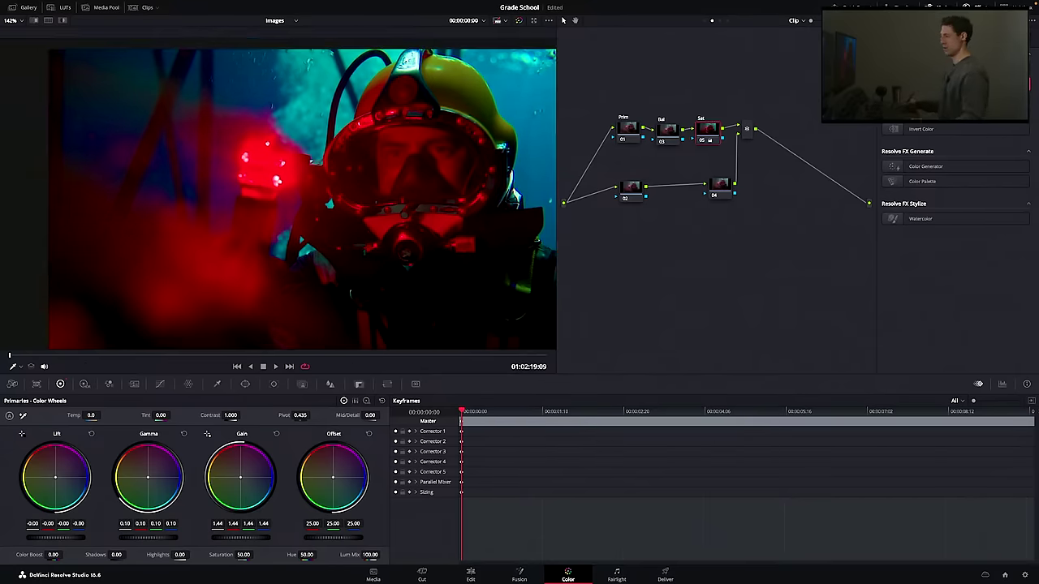
{"action": "scroll", "coordinate": [242, 185], "scroll_direction": "up", "scroll_amount": 5}
{"action": "left_click_drag", "start_coordinate": [242, 185], "coordinate": [222, 182]}
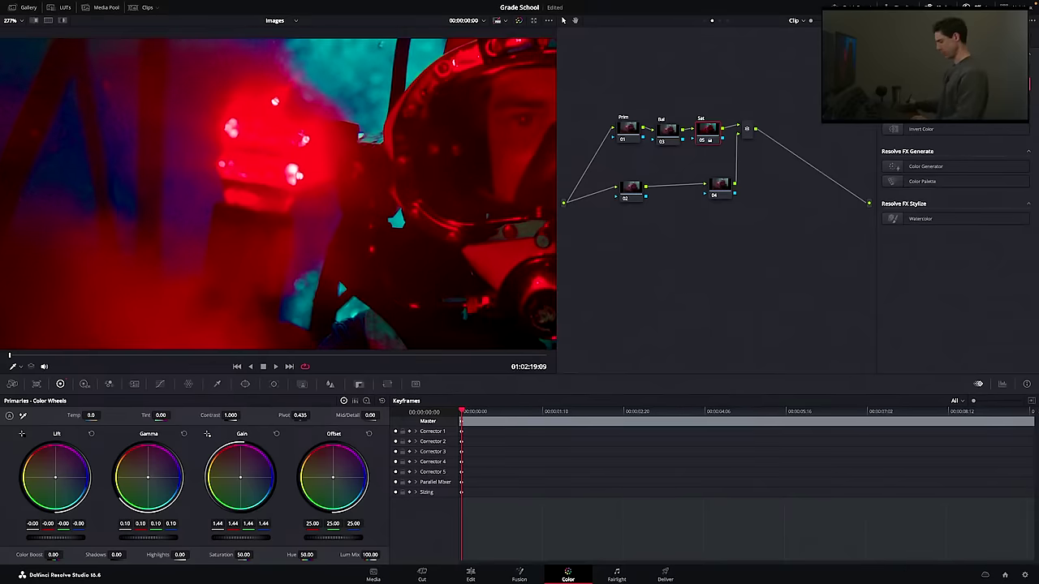
{"action": "scroll", "coordinate": [278, 194], "scroll_direction": "up", "scroll_amount": 2}
- Return to the timeline-level graph and set the ->709 node's gamut mapping method to Saturation Compression
{"action": "key", "text": "alt+grave"}
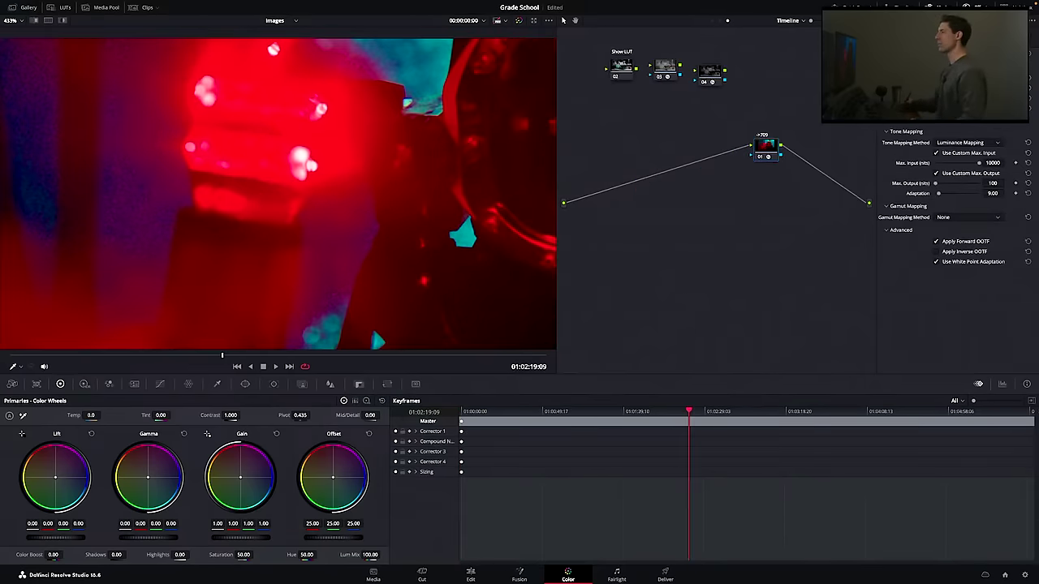
{"action": "left_click", "coordinate": [969, 218]}
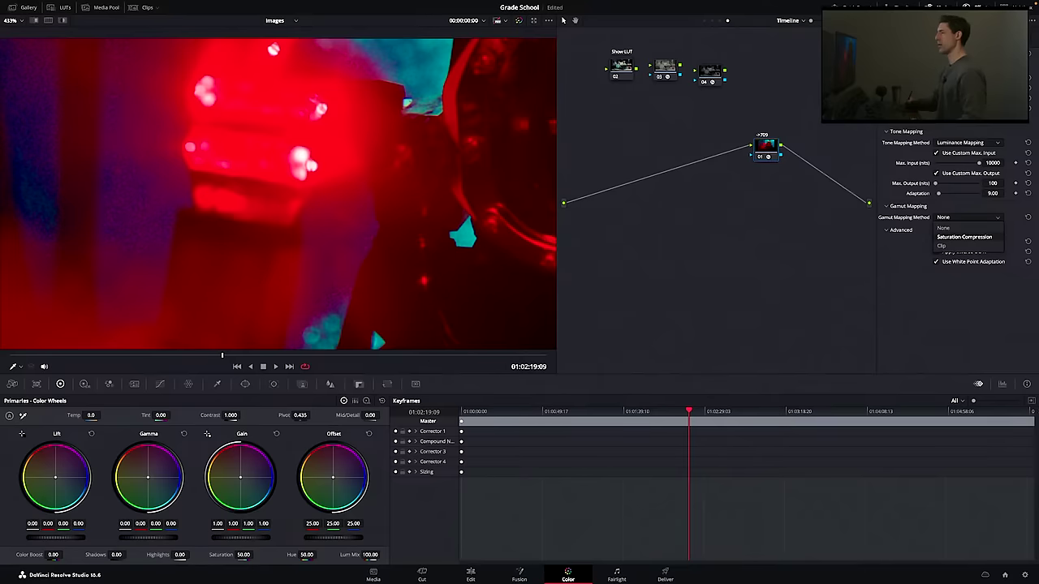
{"action": "left_click", "coordinate": [965, 237]}
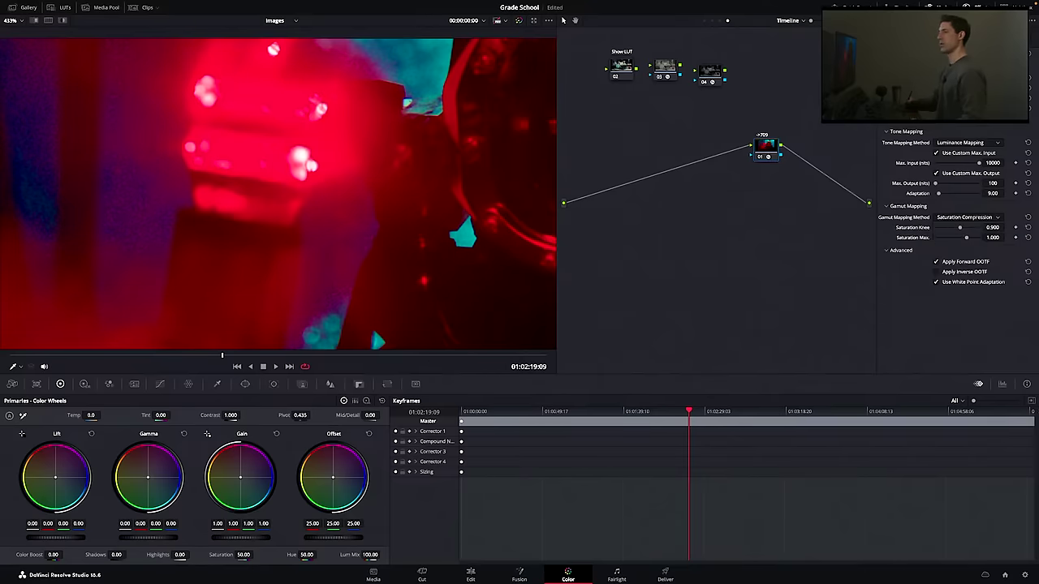
{"action": "key", "text": "ctrl+z"}
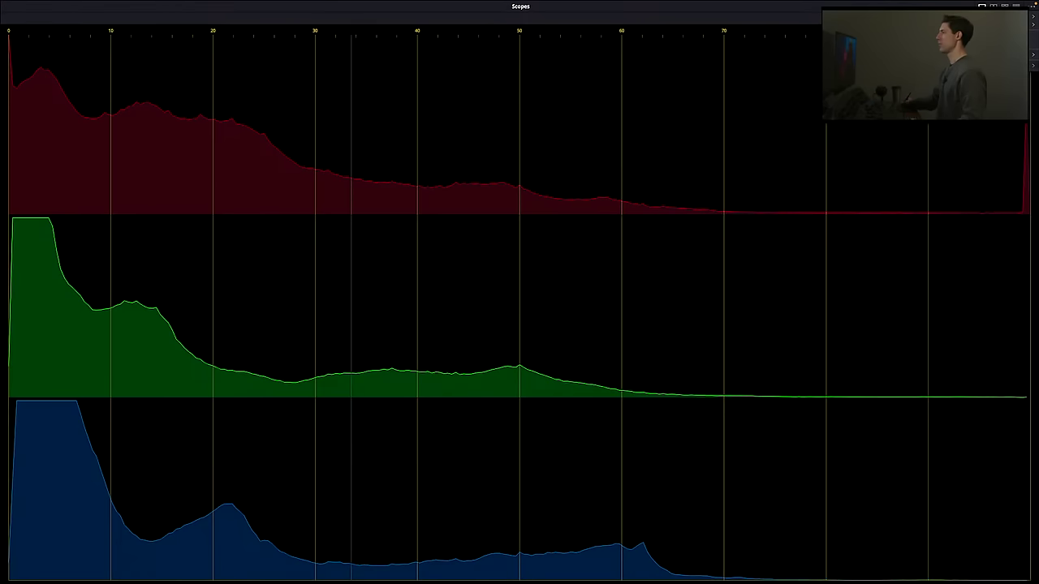
- View the histogram and vectorscope side by side in the scopes window, and return to the grading layout
{"action": "left_click", "coordinate": [993, 6]}
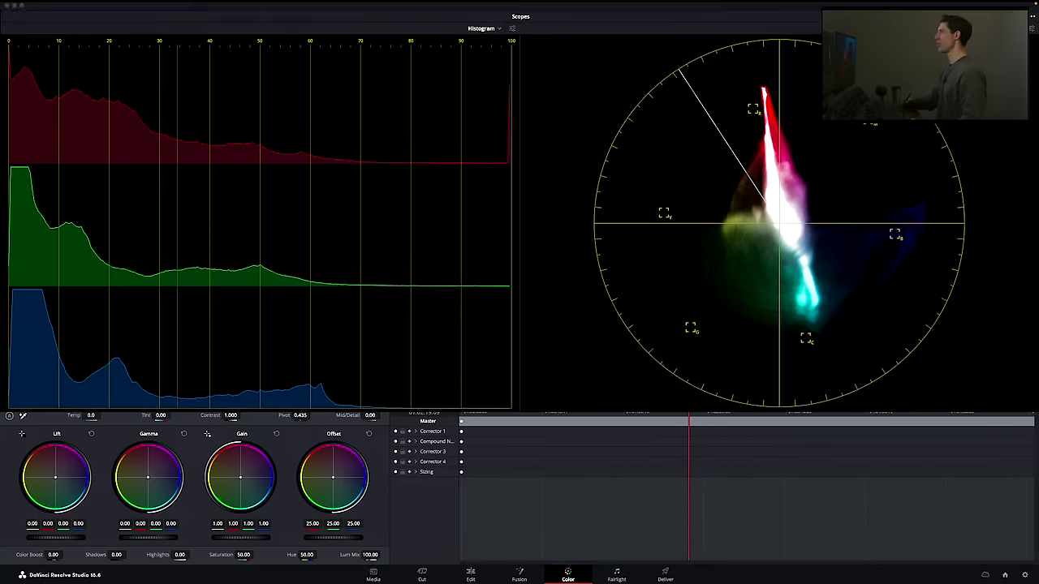
{"action": "left_click", "coordinate": [1016, 6]}
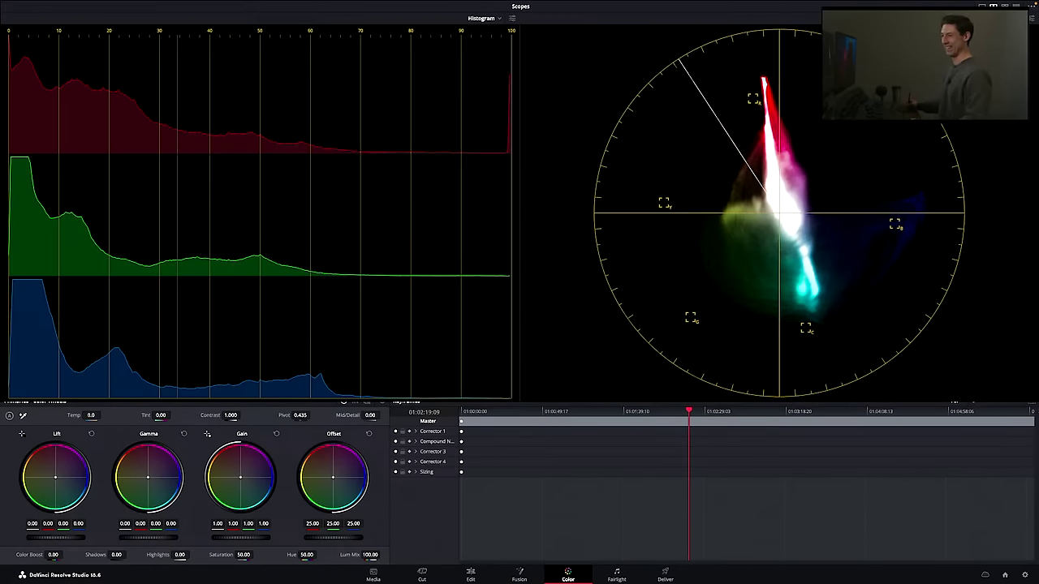
{"action": "key", "text": "shift+d"}
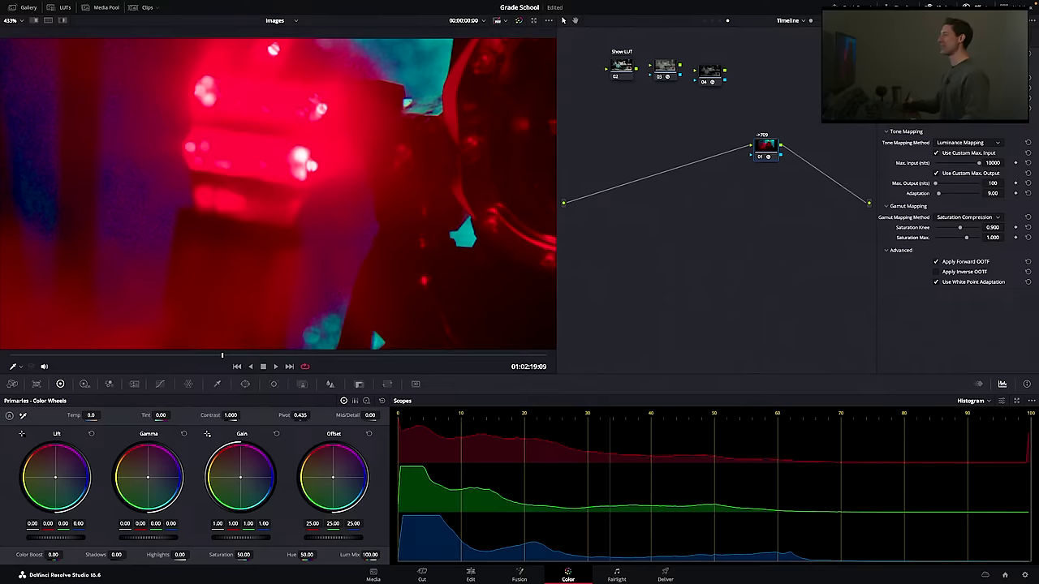
- Switch the docked scope to Vectorscope, and delete the only still from the Gallery's Stills 1 album
{"action": "left_click", "coordinate": [25, 7]}
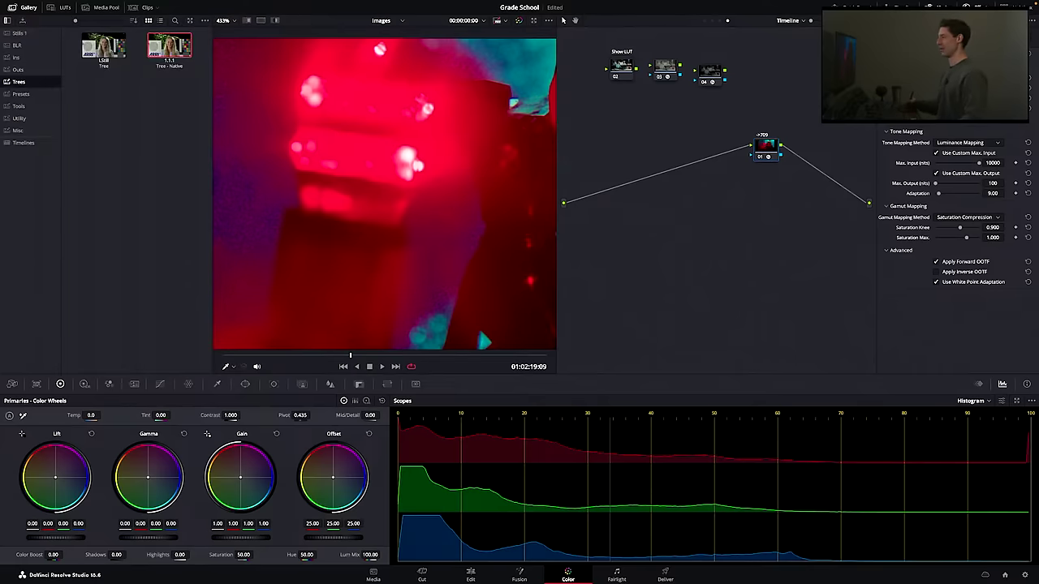
{"action": "left_click", "coordinate": [970, 401]}
{"action": "left_click", "coordinate": [983, 431]}
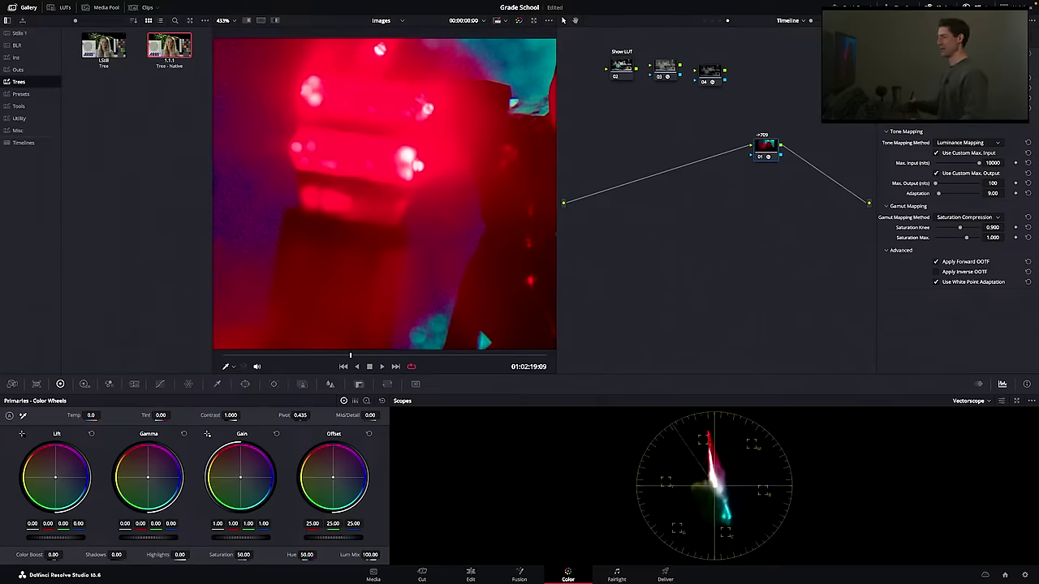
{"action": "left_click", "coordinate": [19, 32]}
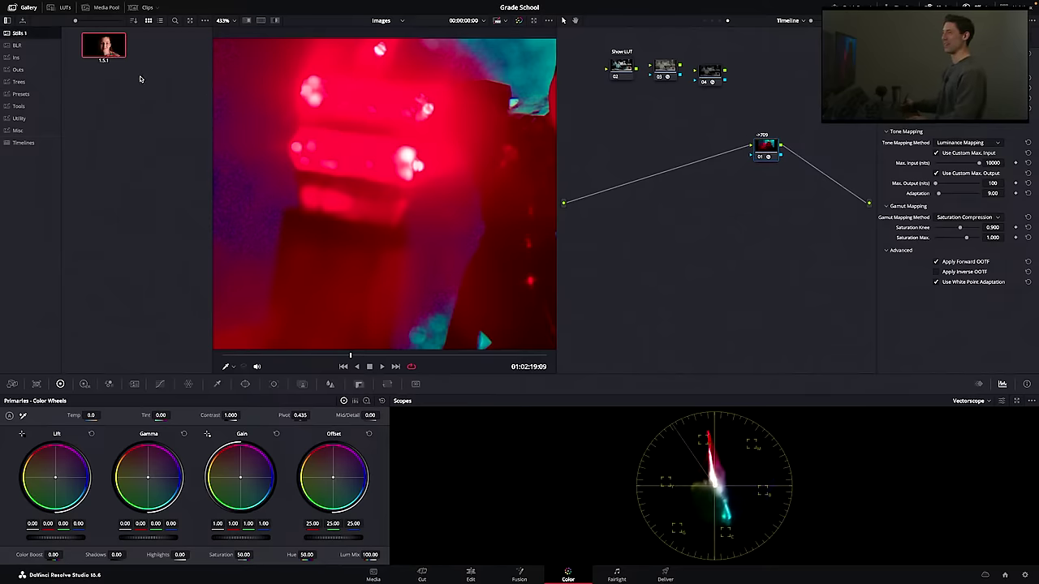
{"action": "key", "text": "Delete"}
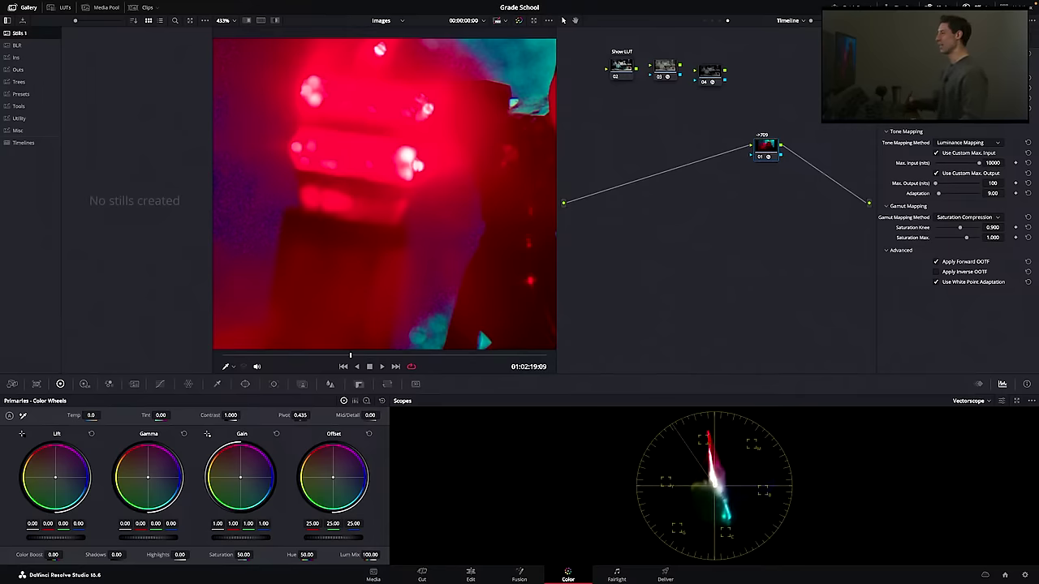
- Compare gamut mapping methods None and Saturation Compression on the ->709 node using the vectorscope
{"action": "left_click", "coordinate": [969, 217]}
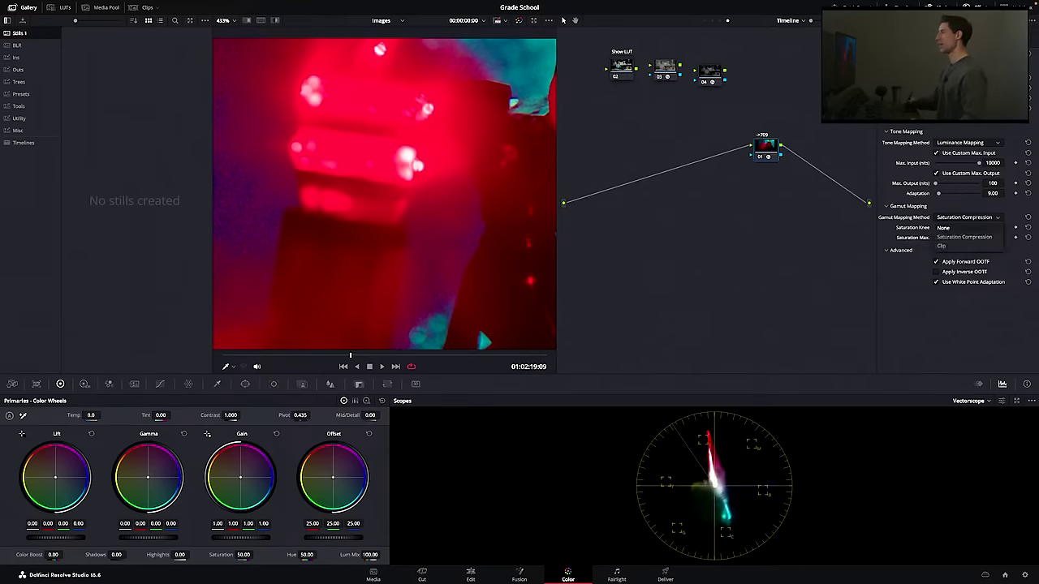
{"action": "left_click", "coordinate": [944, 228]}
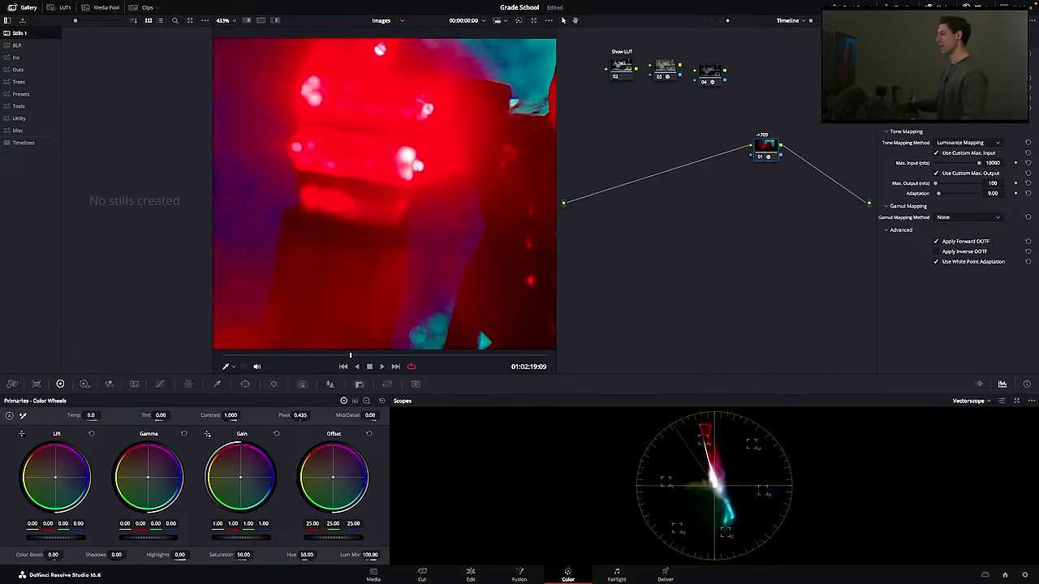
{"action": "left_click", "coordinate": [968, 218]}
{"action": "left_click", "coordinate": [964, 237]}
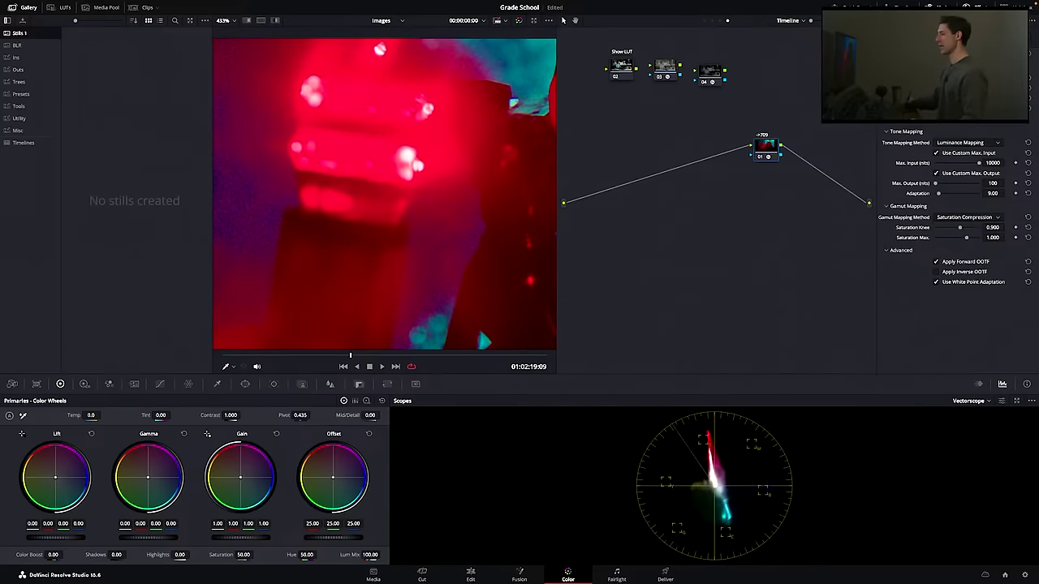
- Try adjusting the ->709 node's gamut mapping saturation settings, and reset Saturation Knee and Saturation Max. to their defaults
{"action": "mouse_move", "coordinate": [960, 229]}
{"action": "left_mouse_down"}
{"action": "mouse_move", "coordinate": [940, 228]}
{"action": "mouse_move", "coordinate": [965, 237]}
{"action": "left_mouse_up"}
{"action": "left_click", "coordinate": [968, 217]}
{"action": "left_click", "coordinate": [966, 247]}
{"action": "left_click", "coordinate": [1028, 227]}
{"action": "left_click", "coordinate": [1028, 238]}
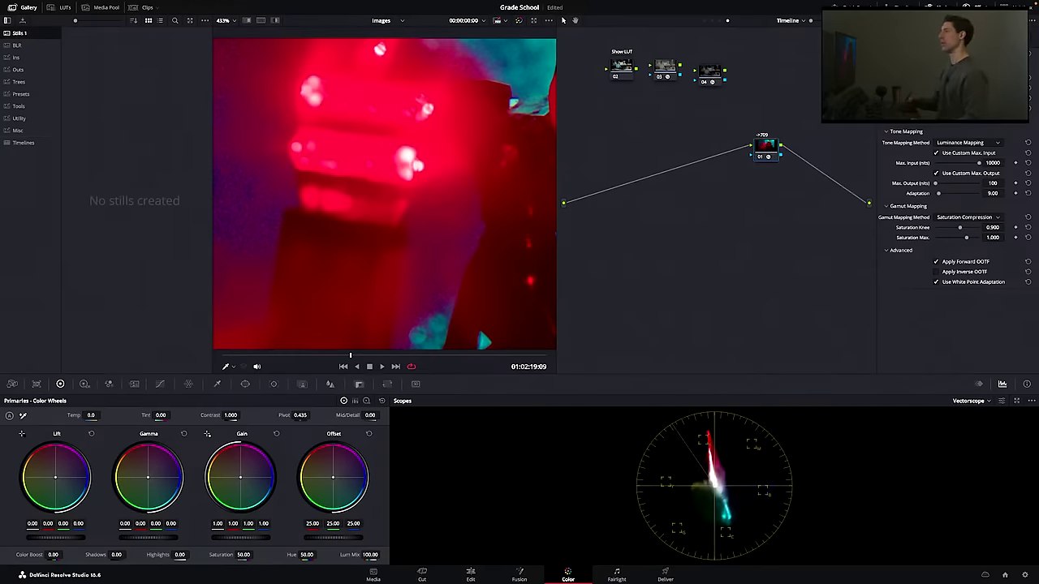
- Fit the diver image to the viewer and insert an empty serial node before the ->709 node
{"action": "left_click_drag", "start_coordinate": [765, 148], "coordinate": [764, 153]}
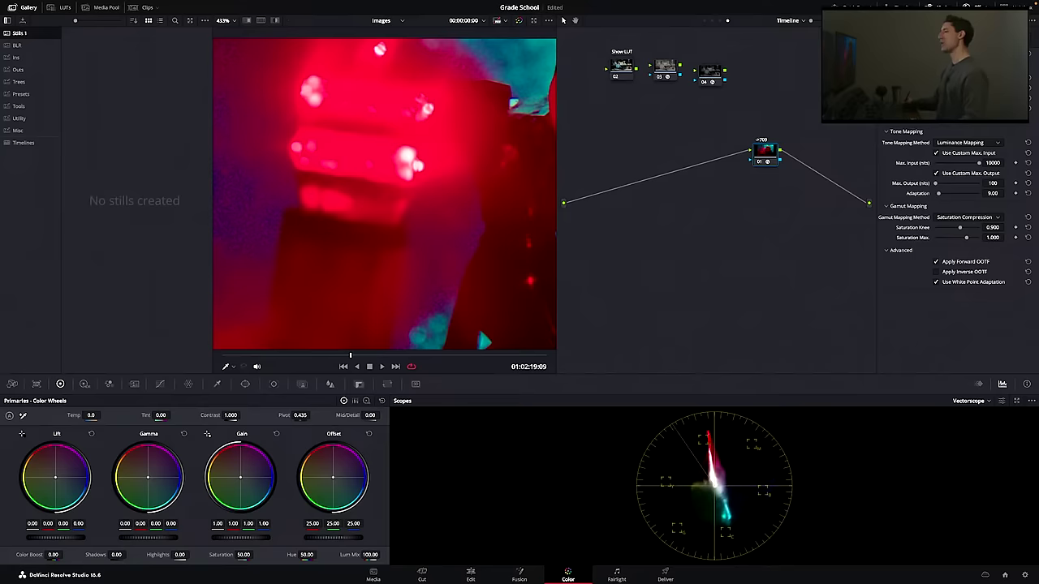
{"action": "key", "text": "shift+z"}
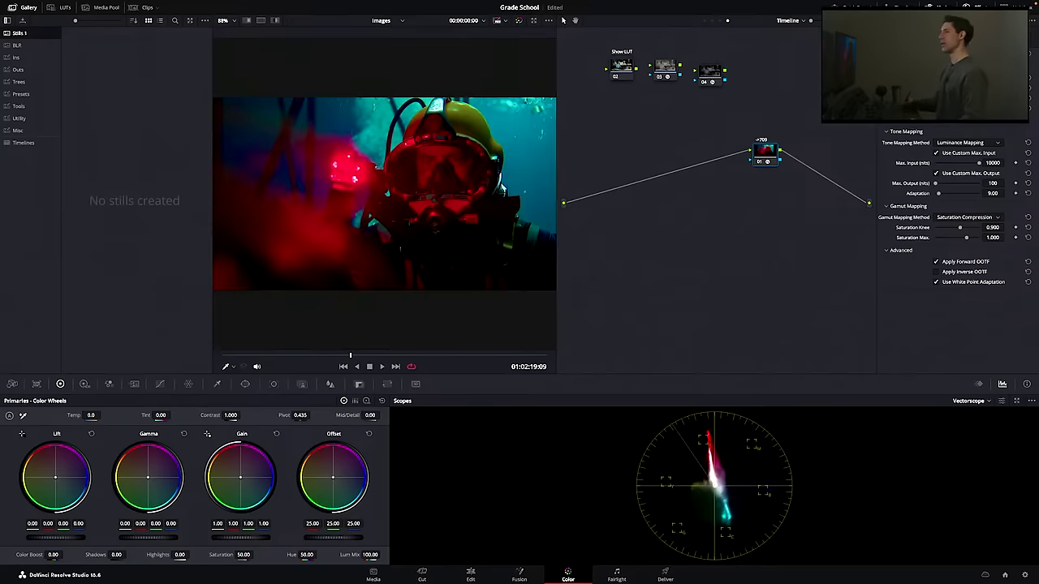
{"action": "left_click_drag", "start_coordinate": [764, 153], "coordinate": [775, 159]}
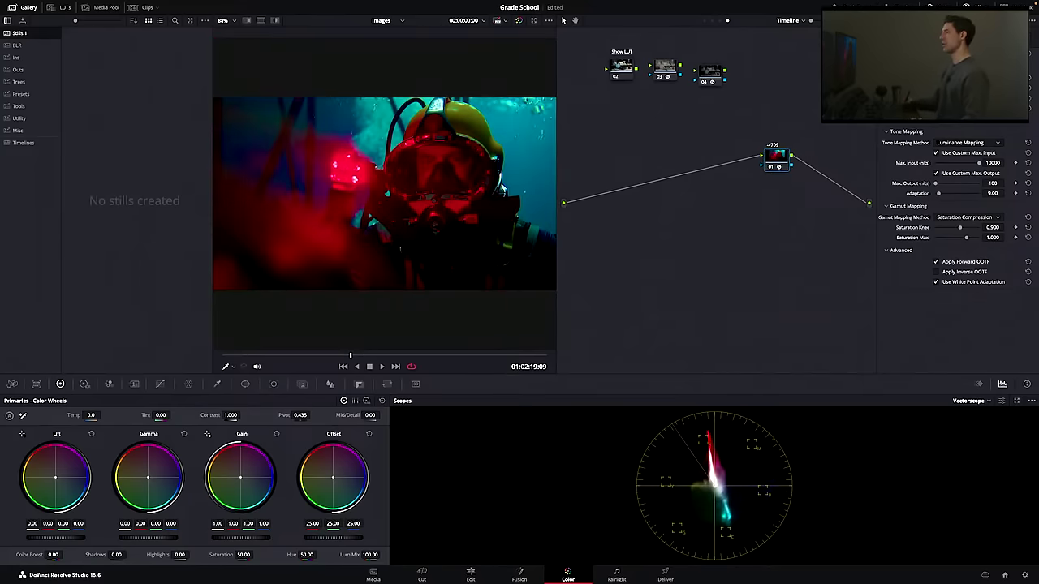
{"action": "key", "text": "alt+shift+s"}
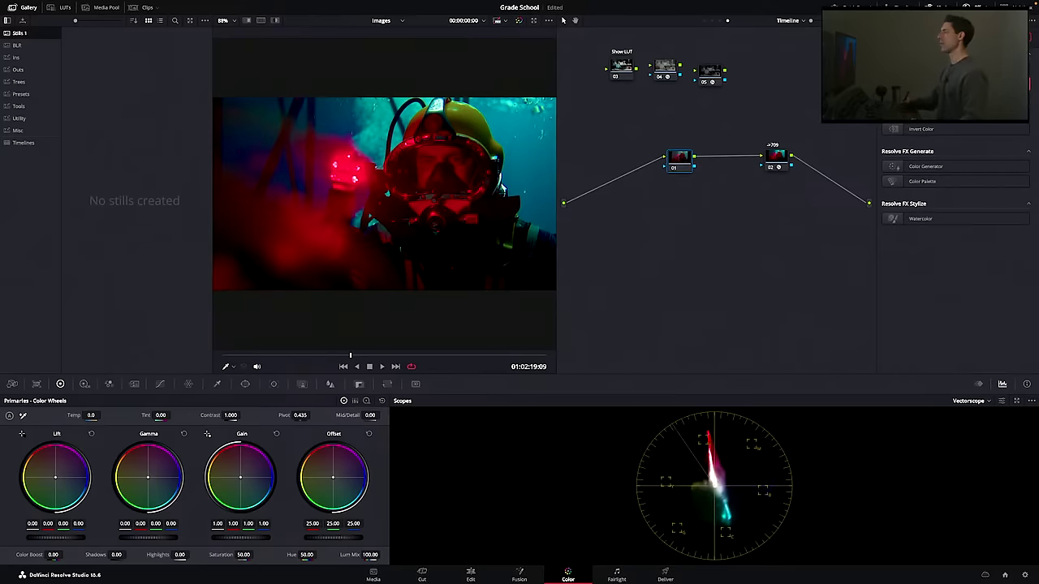
- Undo a trial Color Space Transform on the new node and apply a gamut compression DCTL to it instead
{"action": "left_click_drag", "start_coordinate": [904, 84], "coordinate": [680, 157]}
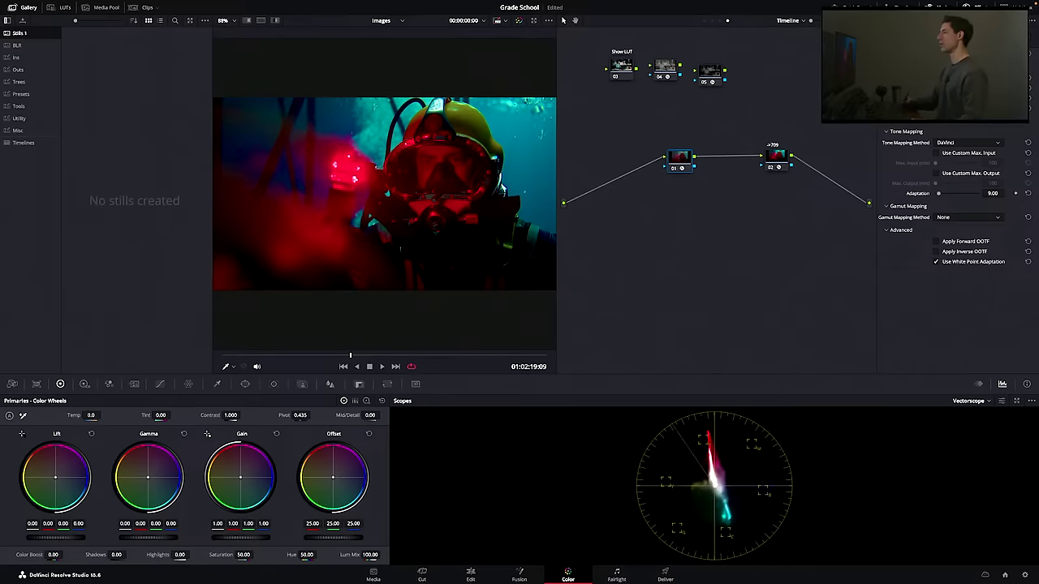
{"action": "key", "text": "ctrl+z"}
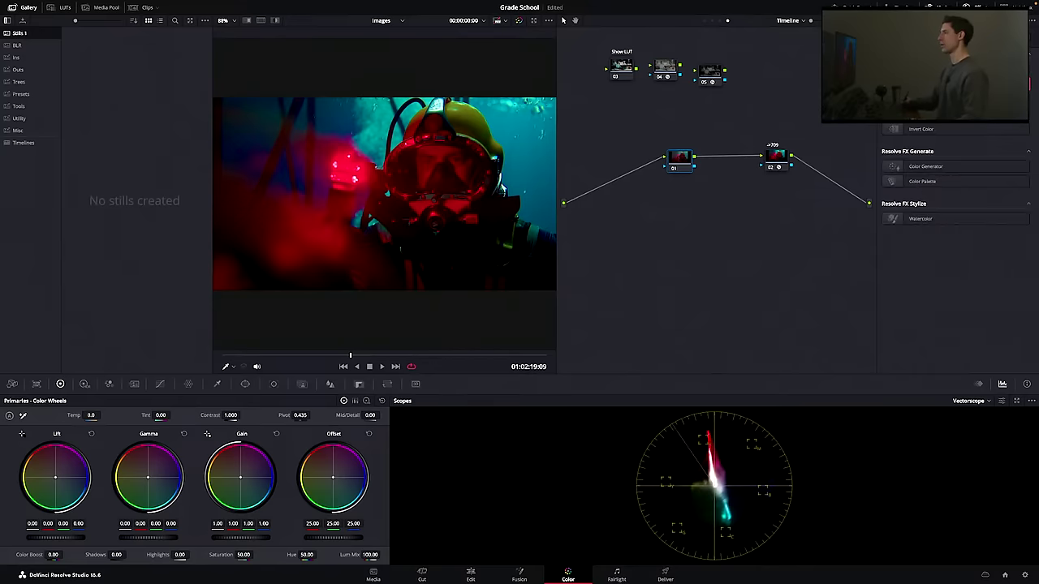
{"action": "type", "text": "gamut"}
{"action": "left_click_drag", "start_coordinate": [904, 69], "coordinate": [675, 153]}
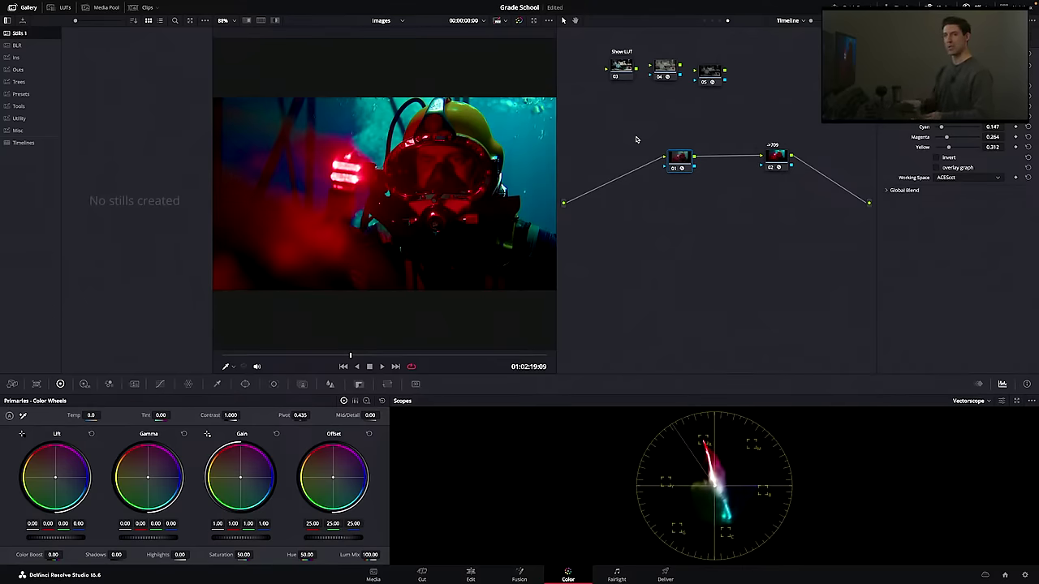
- Compare the image with the gamut compression node off and on, and set its Working Space to DaVinci Wide Gamut Intermediate
{"action": "key", "text": "ctrl+d"}
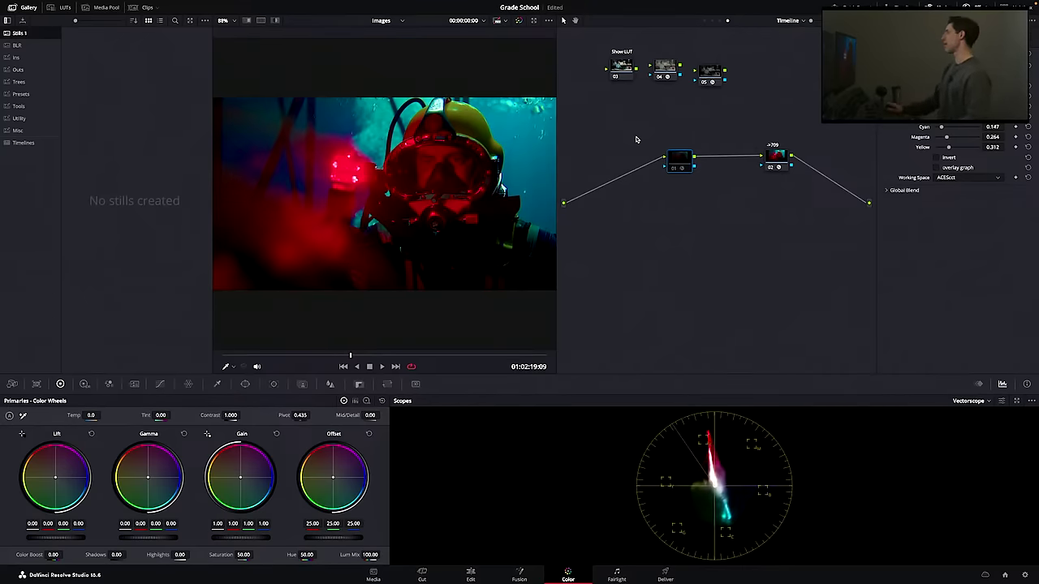
{"action": "key", "text": "ctrl+d"}
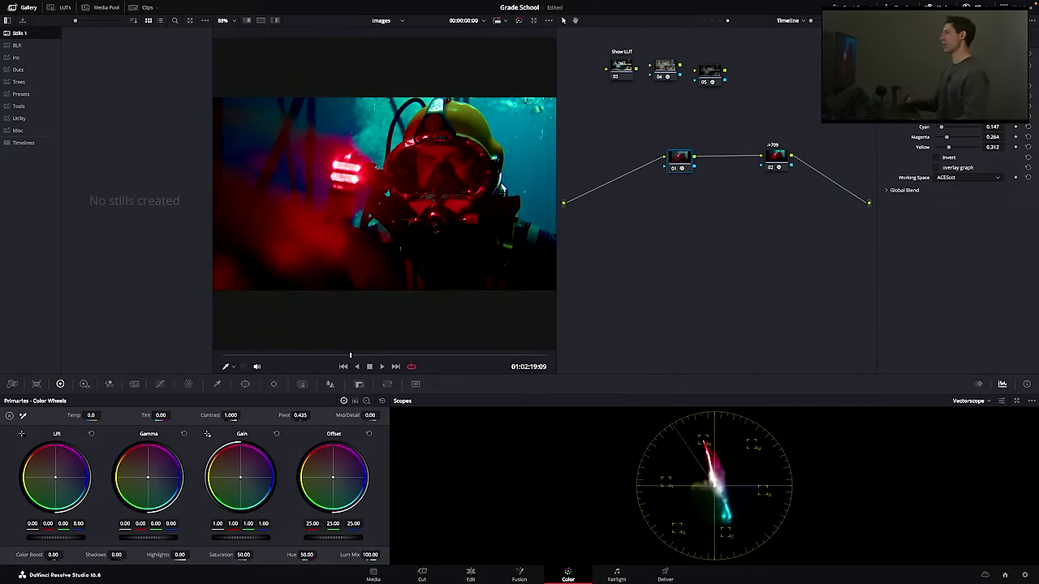
{"action": "left_click", "coordinate": [968, 177]}
{"action": "left_click", "coordinate": [974, 206]}
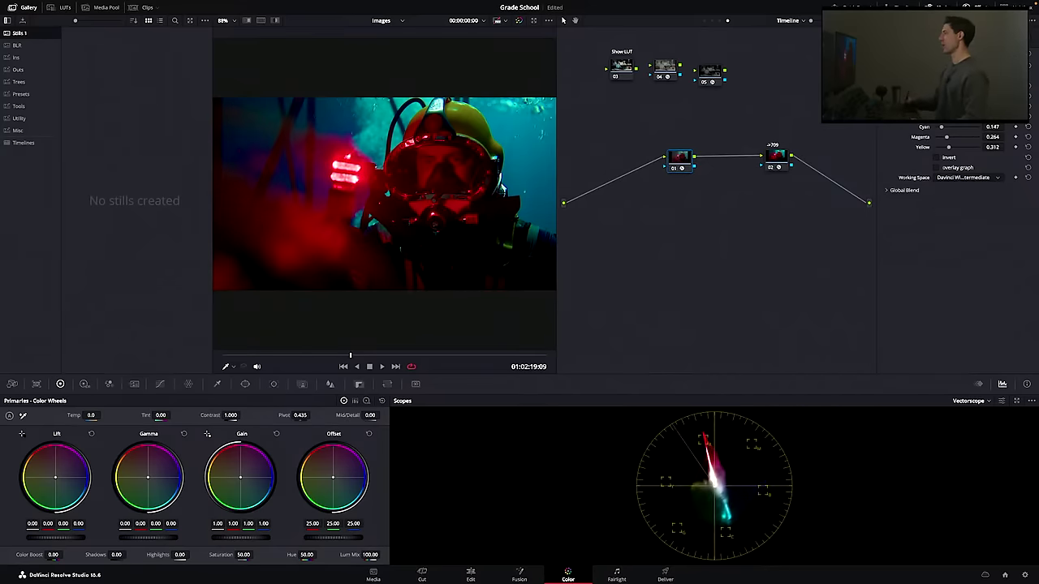
- Toggle the gamut compression node off and on repeatedly to compare the red light and the vectorscope trace
{"action": "key", "text": "ctrl+d"}
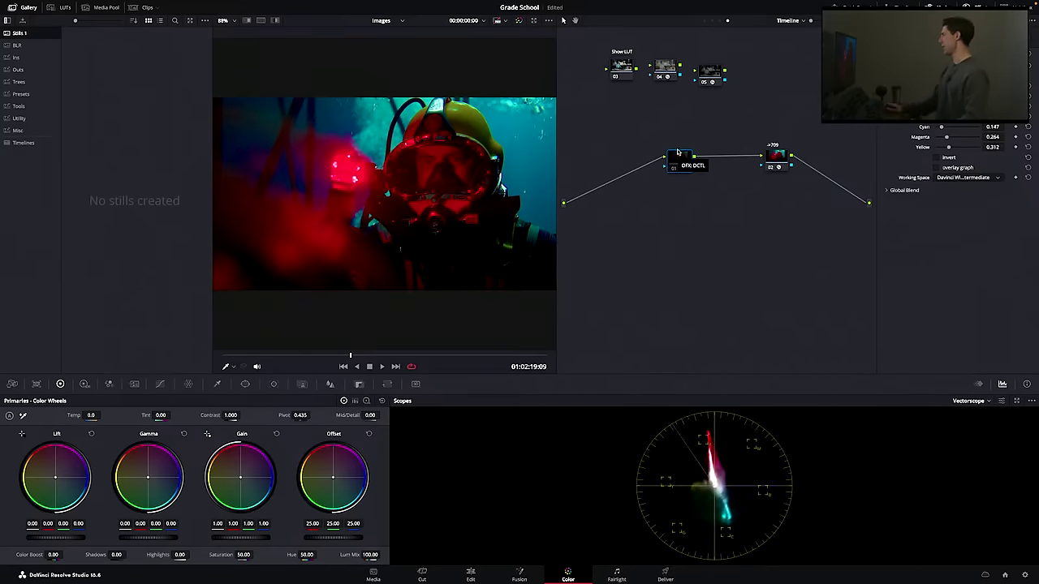
{"action": "key", "text": "ctrl+d"}
{"action": "key", "text": "ctrl+d"}
{"action": "key", "text": "ctrl+d"}
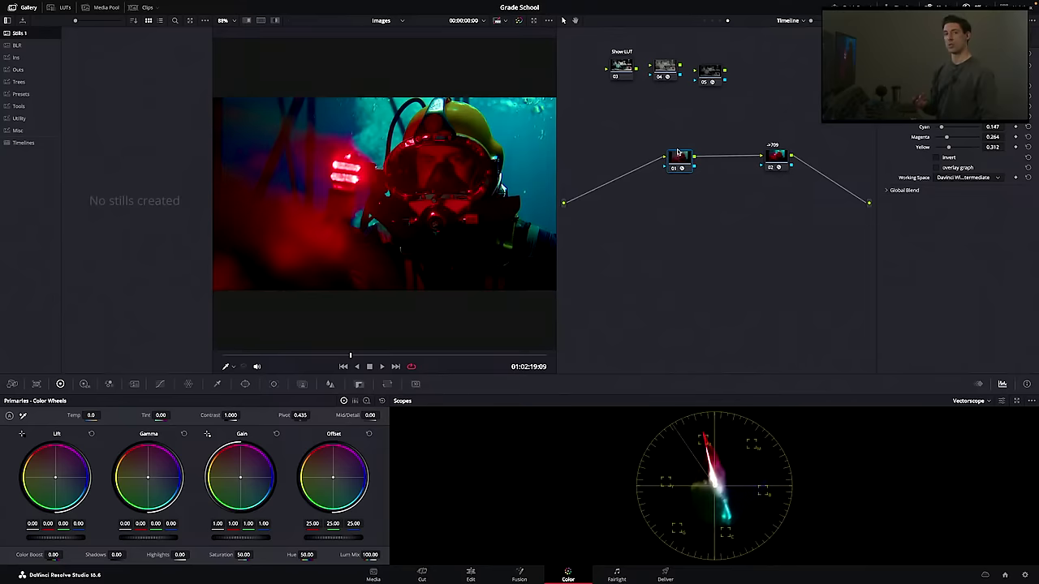
- Disable the gamut compression node and try a Hue Vs Hue rotation of about -44 on the reds in a temporary node before it
{"action": "key", "text": "ctrl+d"}
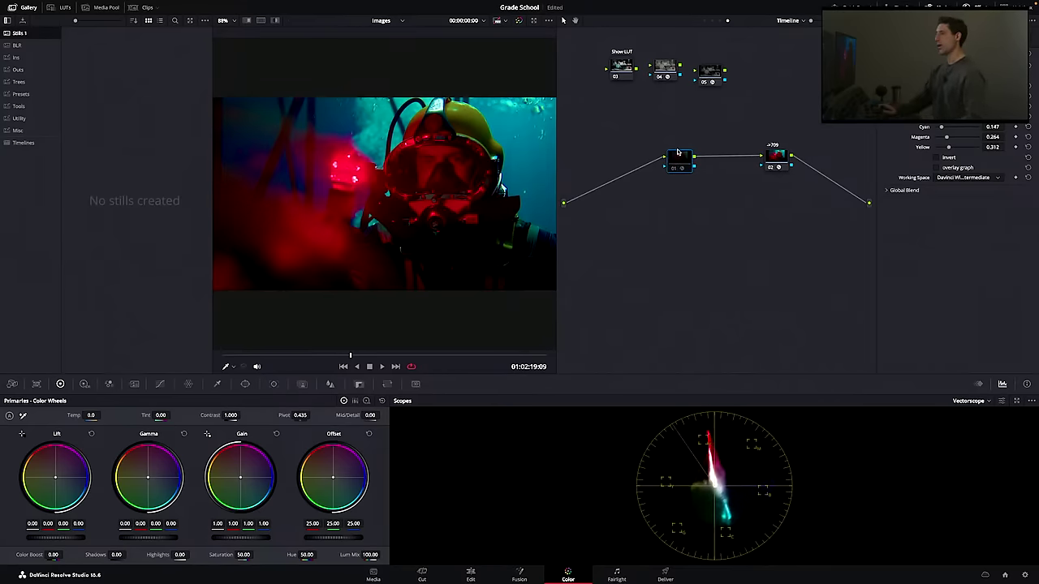
{"action": "key", "text": "shift+s"}
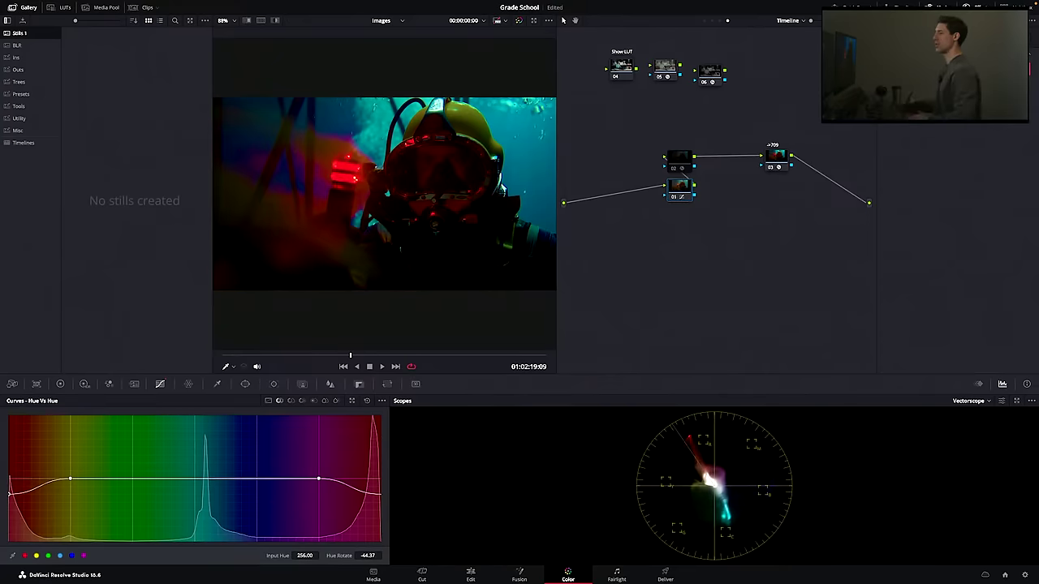
{"action": "key", "text": "Delete"}
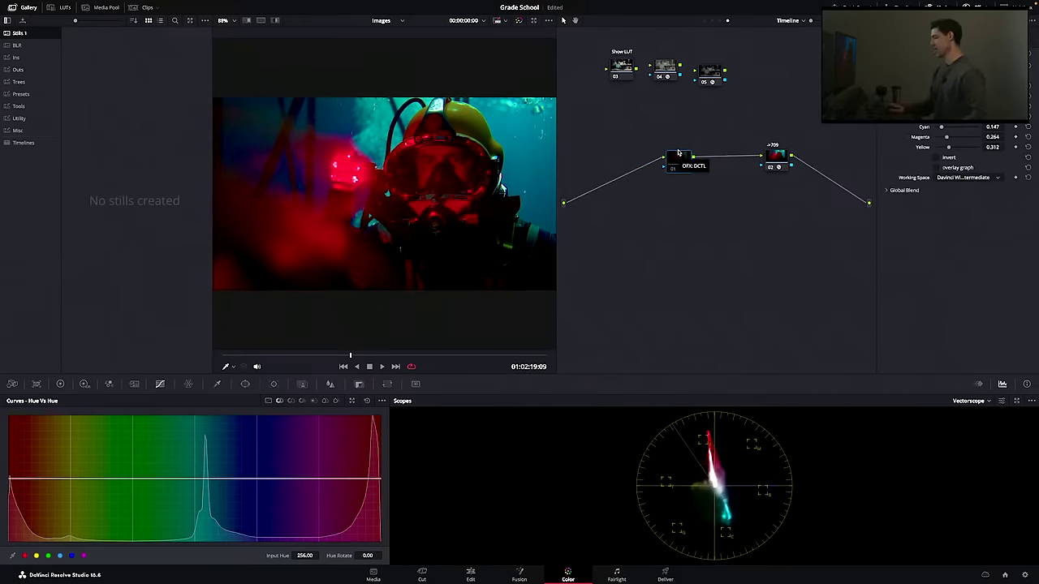
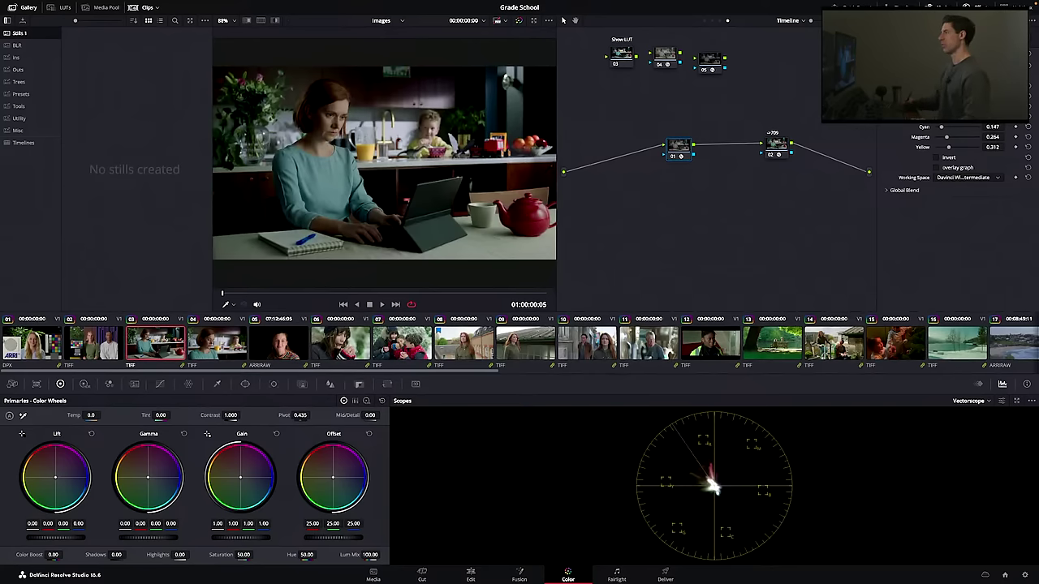
- Delete the gamut compression node and the three disconnected nodes, including Show LUT, from the timeline node graph
{"action": "key", "text": "Delete"}
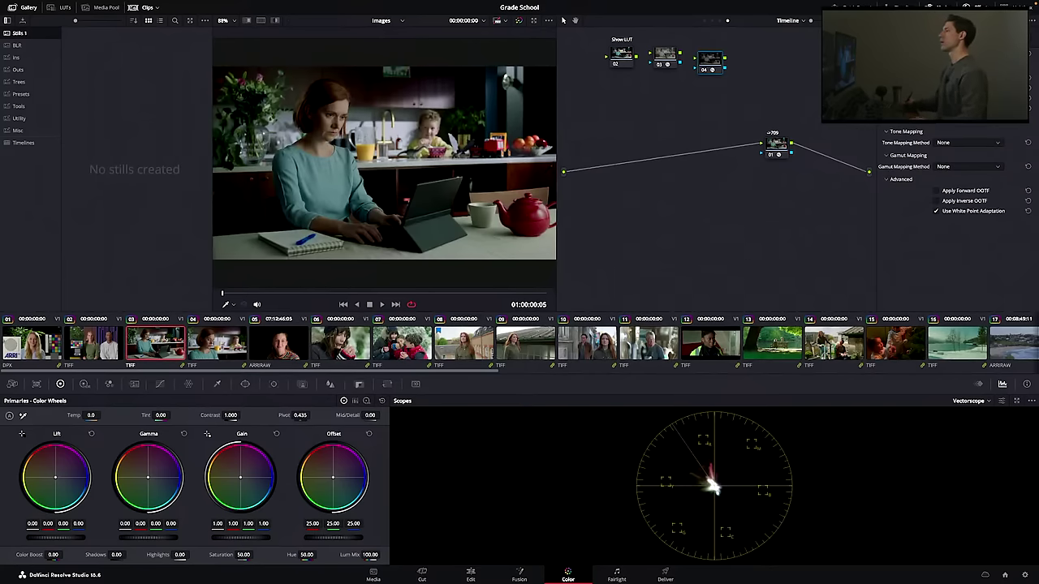
{"action": "left_click_drag", "start_coordinate": [602, 38], "coordinate": [744, 88]}
{"action": "key", "text": "Delete"}
- Insert a serial node before the ->709 node and apply the Cruces LUT from the Voyager Essentials Pack to it
{"action": "left_click", "coordinate": [777, 144]}
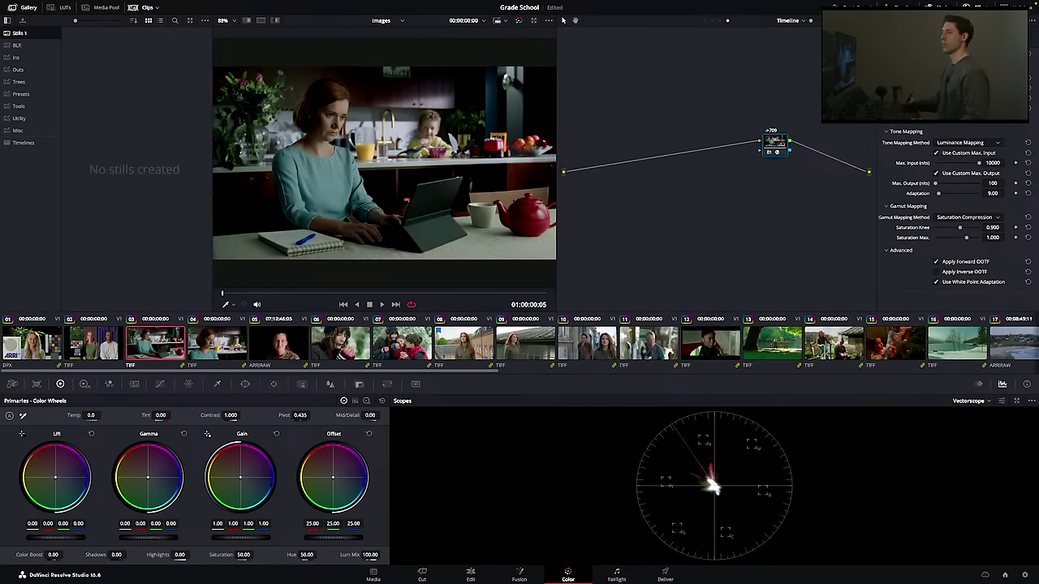
{"action": "key", "text": "shift+s"}
{"action": "left_click", "coordinate": [63, 7]}
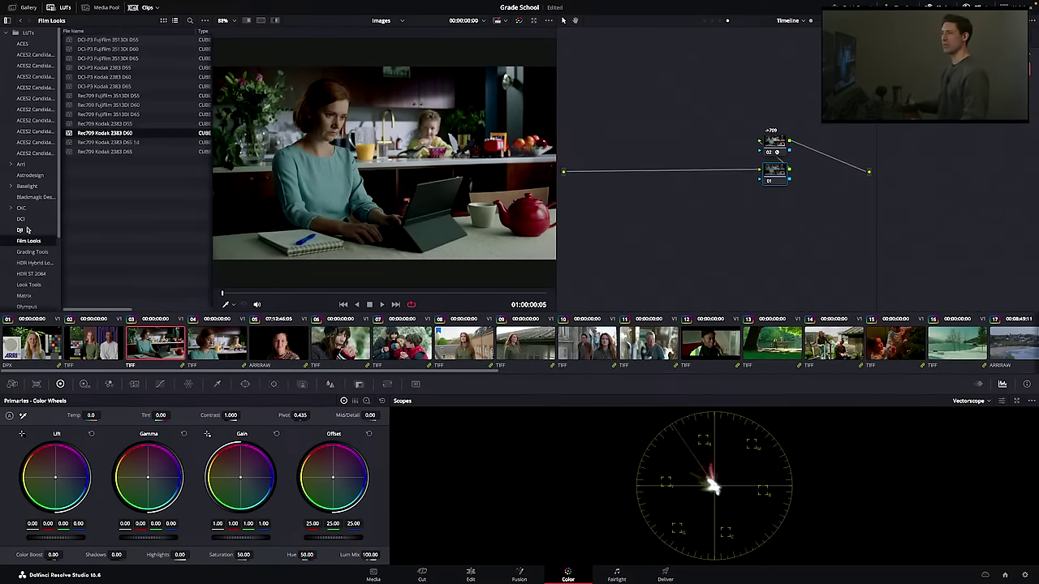
{"action": "scroll", "coordinate": [2, 131], "scroll_direction": "down", "scroll_amount": 2}
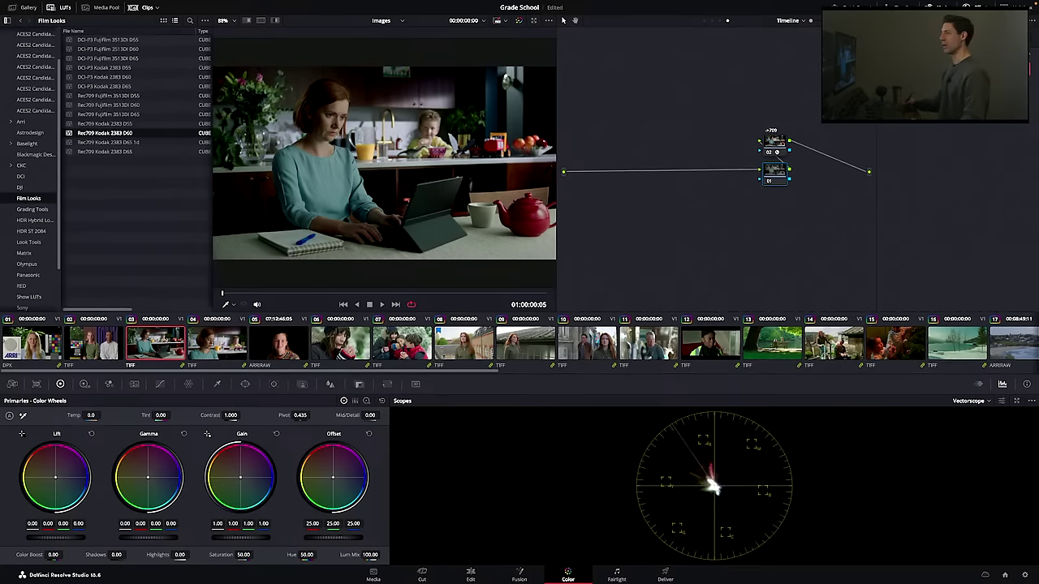
{"action": "scroll", "coordinate": [29, 193], "scroll_direction": "down", "scroll_amount": 3}
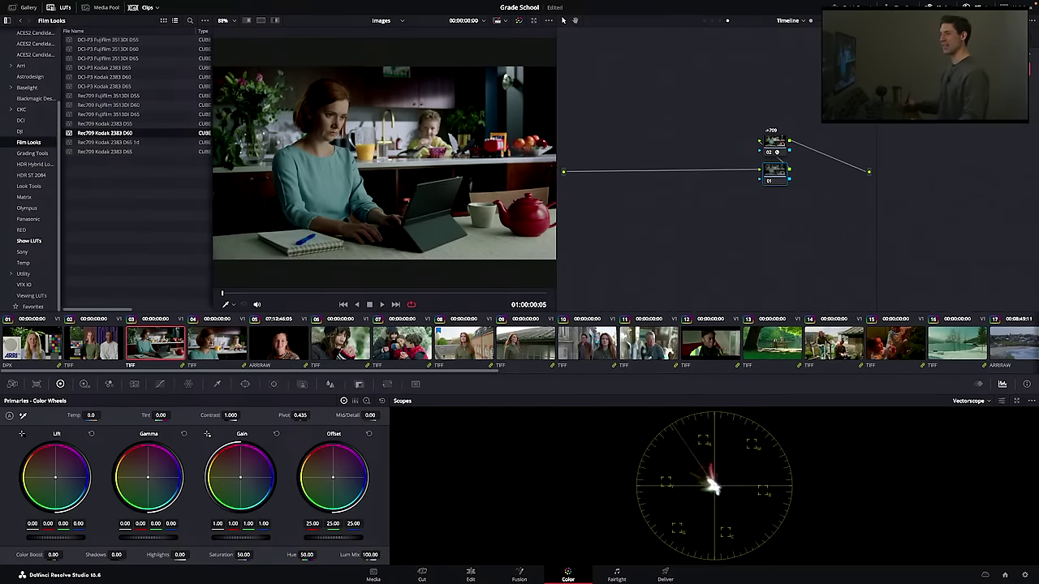
{"action": "scroll", "coordinate": [31, 162], "scroll_direction": "up", "scroll_amount": 5}
{"action": "double_click", "coordinate": [22, 209]}
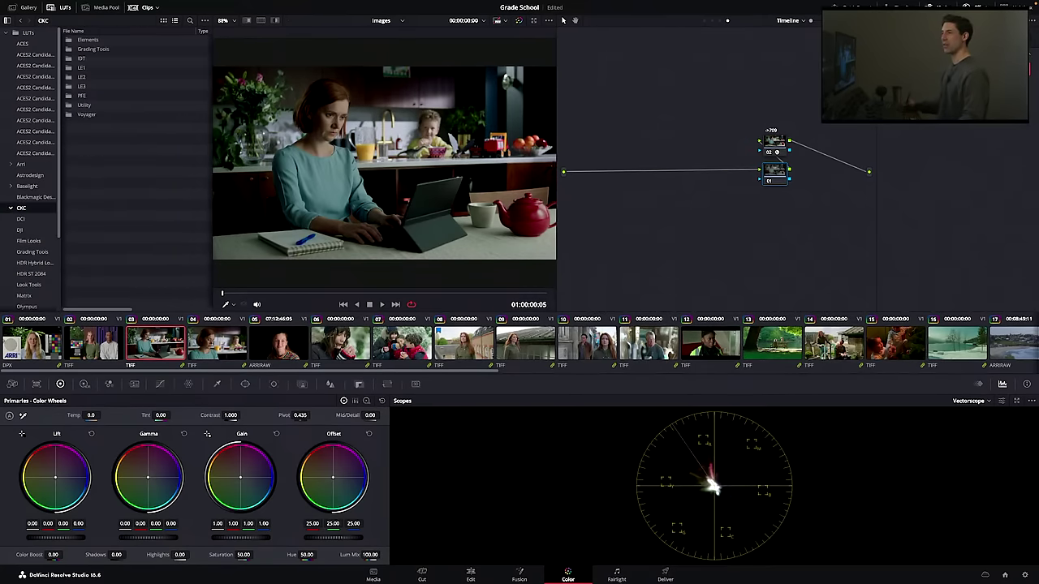
{"action": "scroll", "coordinate": [28, 244], "scroll_direction": "down", "scroll_amount": 2}
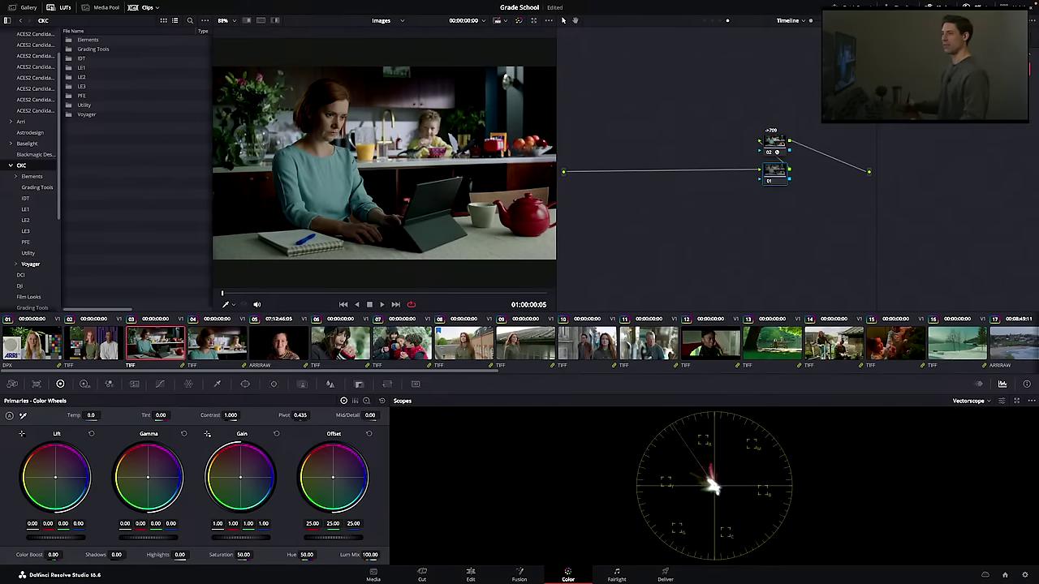
{"action": "double_click", "coordinate": [31, 264]}
{"action": "scroll", "coordinate": [32, 264], "scroll_direction": "down", "scroll_amount": 2}
{"action": "left_click", "coordinate": [39, 232]}
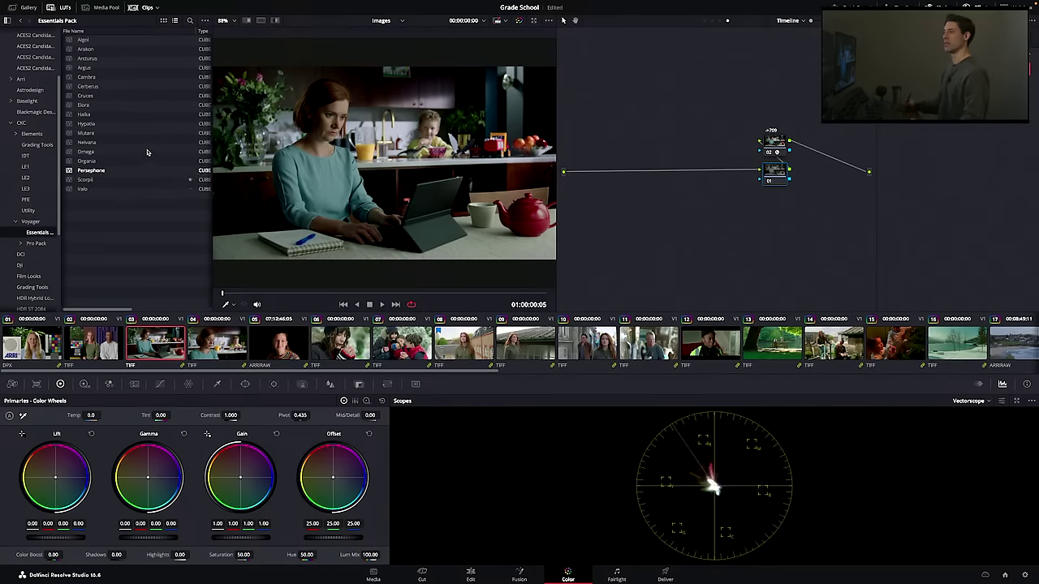
{"action": "left_click", "coordinate": [104, 99]}
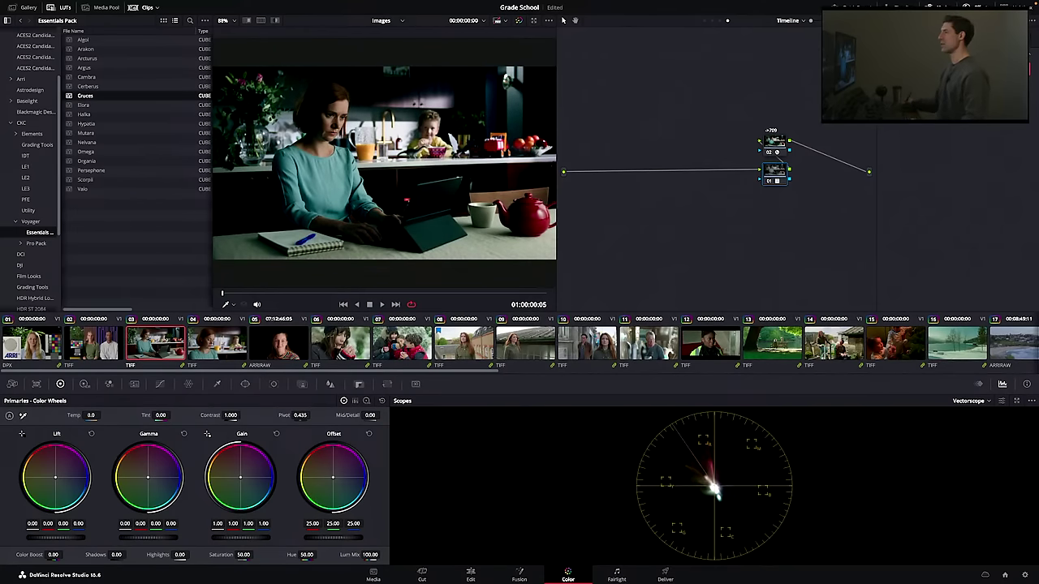
- Switch to the kitchen clip's own node graph, add a circular window node after node 03, and hide the window outline
{"action": "key", "text": "ctrl+v"}
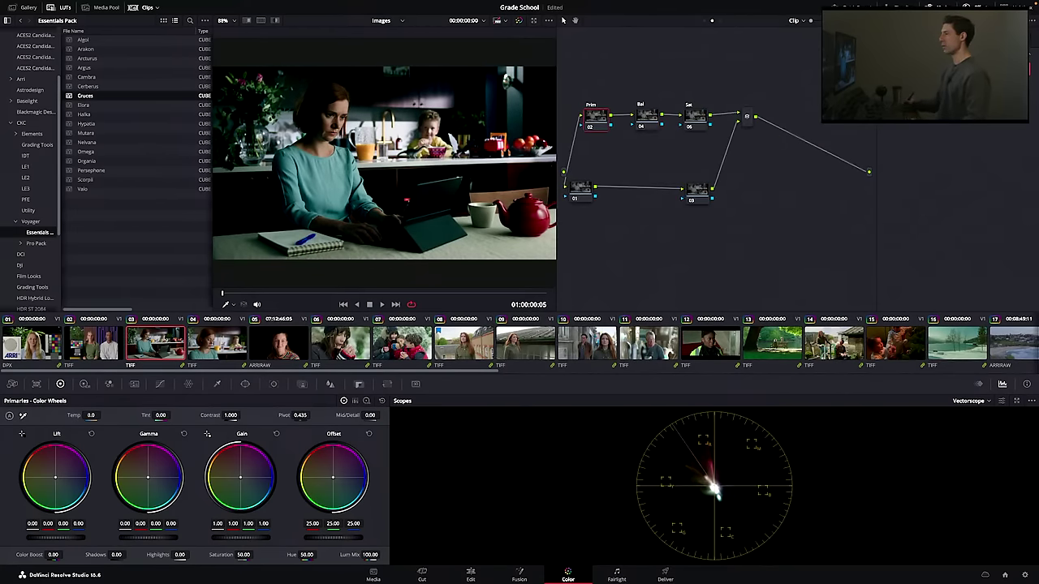
{"action": "key", "text": "alt+shift+apostrophe"}
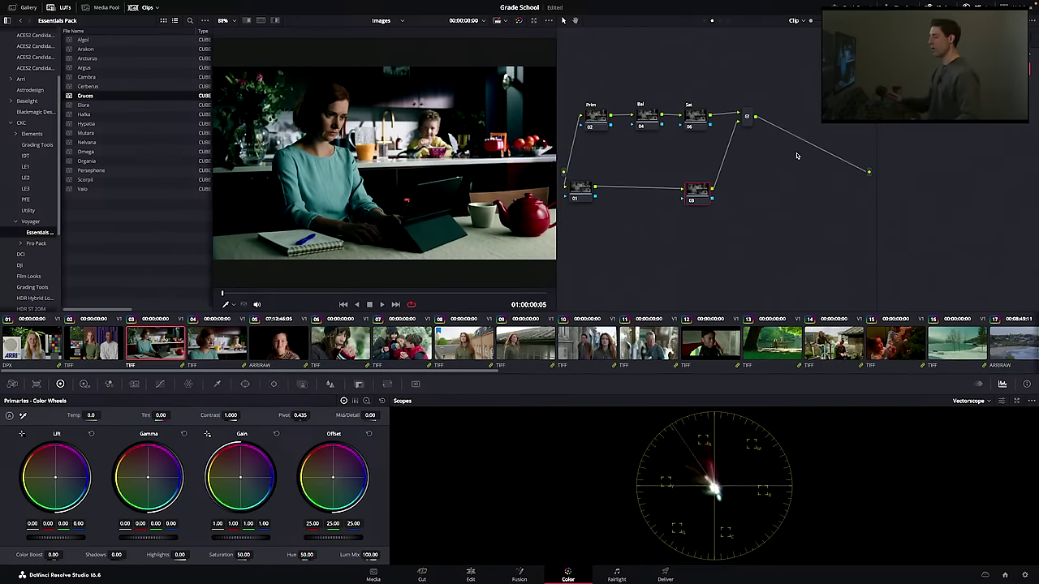
{"action": "key", "text": "alt+c"}
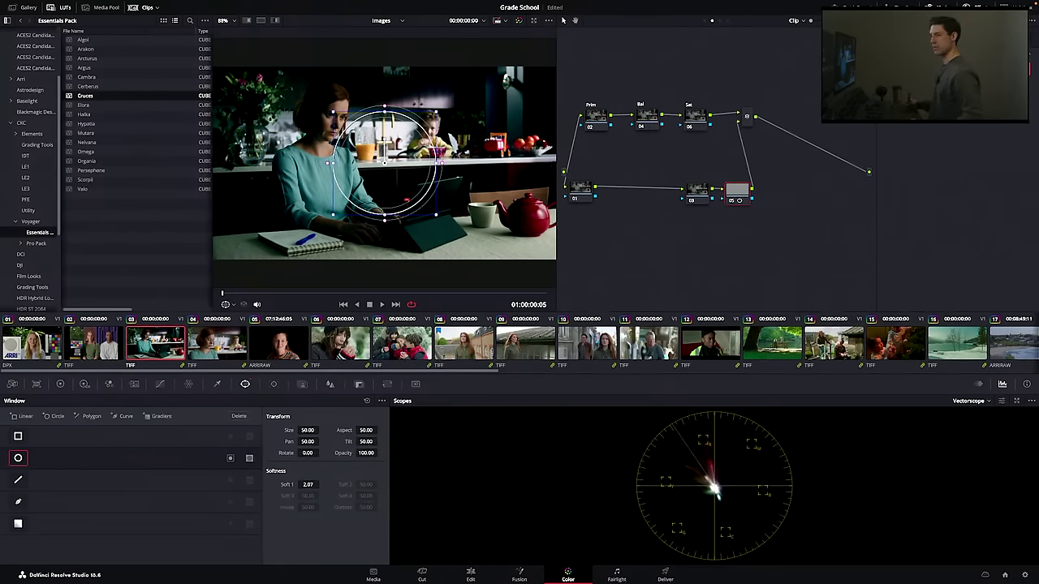
{"action": "key", "text": "alt+w"}
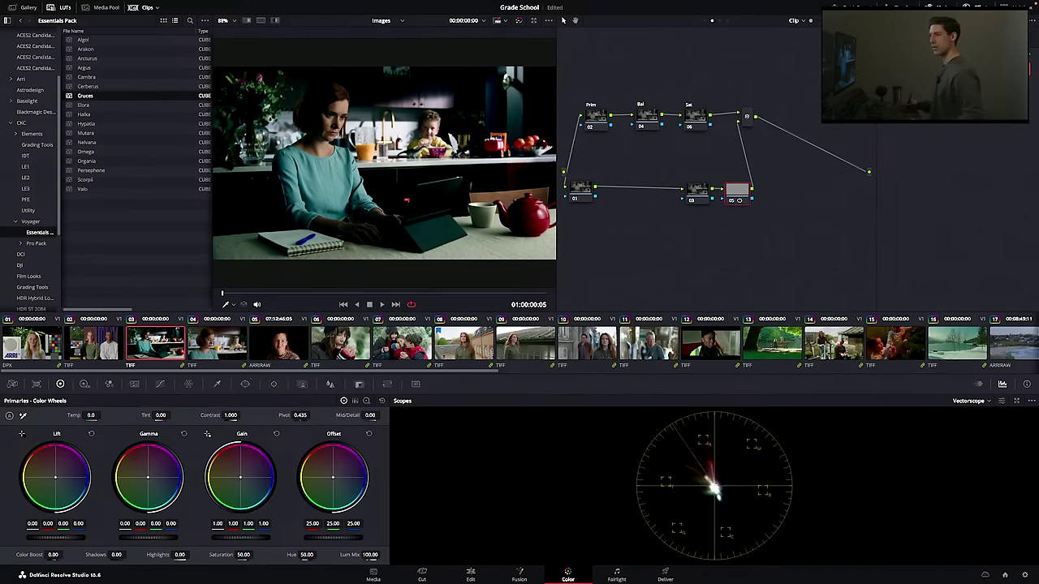
- Look through the timeline's clip thumbnails for a high-contrast shot and preview clip 33, the family in the snow
{"action": "scroll", "coordinate": [519, 345], "scroll_direction": "right", "scroll_amount": 15}
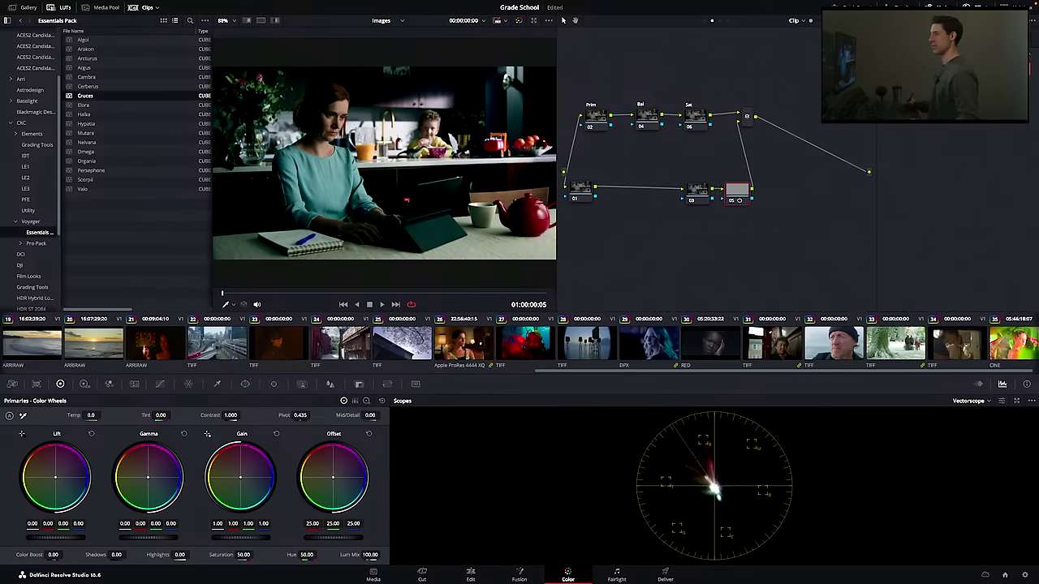
{"action": "scroll", "coordinate": [384, 163], "scroll_direction": "down", "scroll_amount": 1}
{"action": "scroll", "coordinate": [519, 343], "scroll_direction": "right", "scroll_amount": 1}
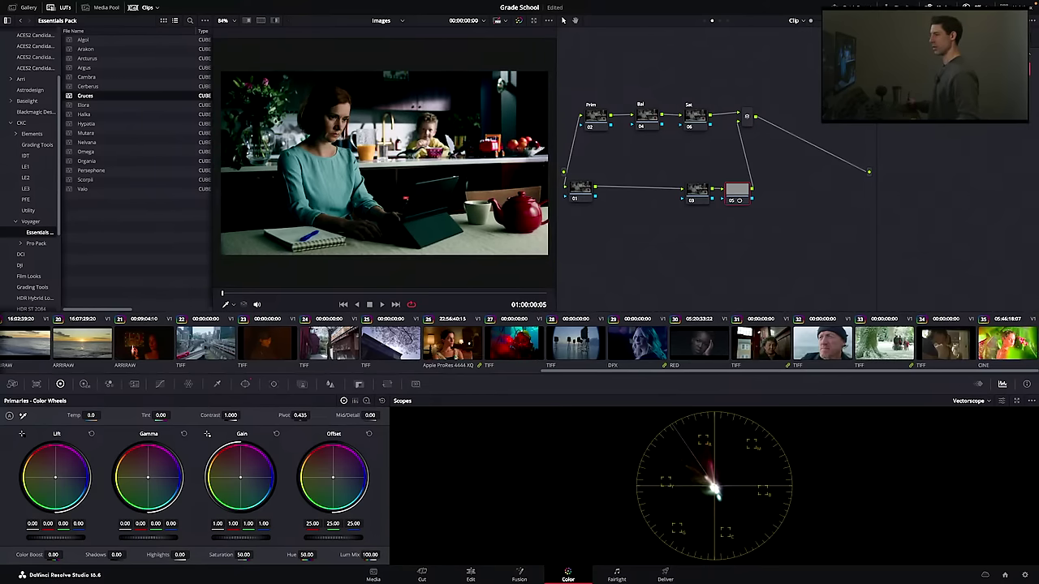
{"action": "scroll", "coordinate": [519, 342], "scroll_direction": "left", "scroll_amount": 10}
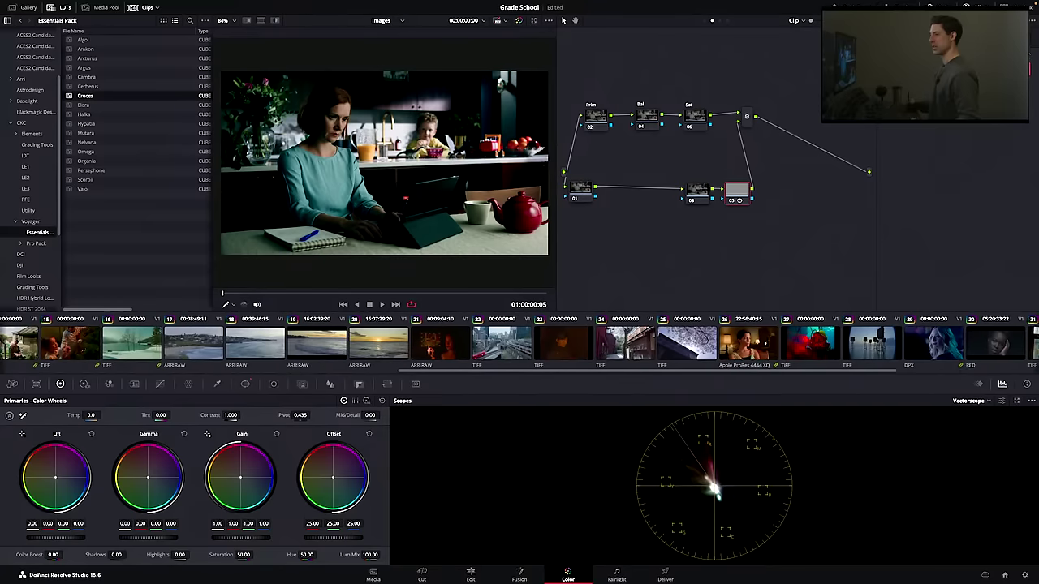
{"action": "scroll", "coordinate": [520, 342], "scroll_direction": "left", "scroll_amount": 3}
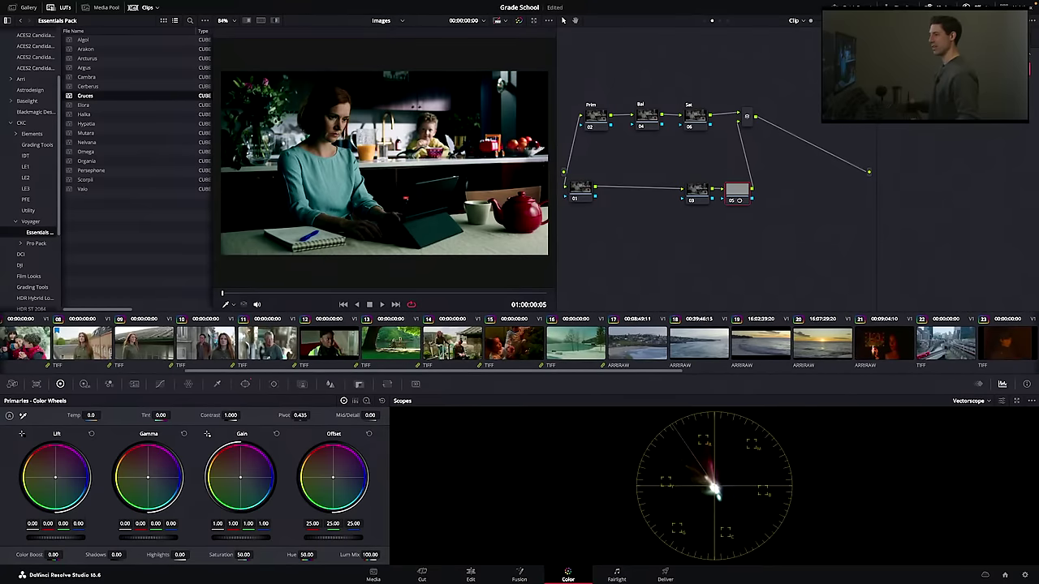
{"action": "scroll", "coordinate": [519, 343], "scroll_direction": "left", "scroll_amount": 3}
{"action": "scroll", "coordinate": [519, 343], "scroll_direction": "left", "scroll_amount": 2}
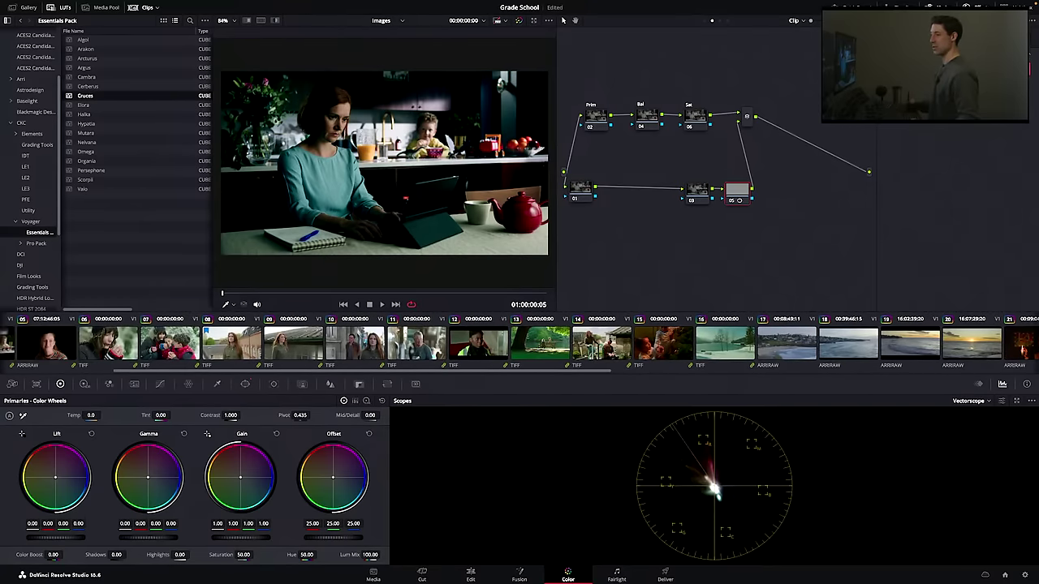
{"action": "scroll", "coordinate": [520, 342], "scroll_direction": "left", "scroll_amount": 5}
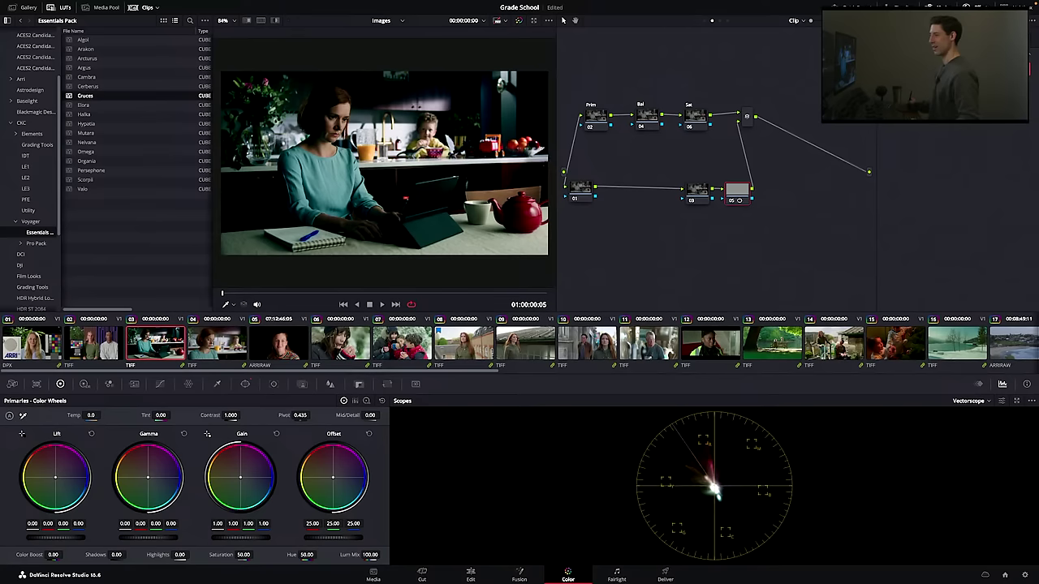
{"action": "scroll", "coordinate": [519, 342], "scroll_direction": "right", "scroll_amount": 6}
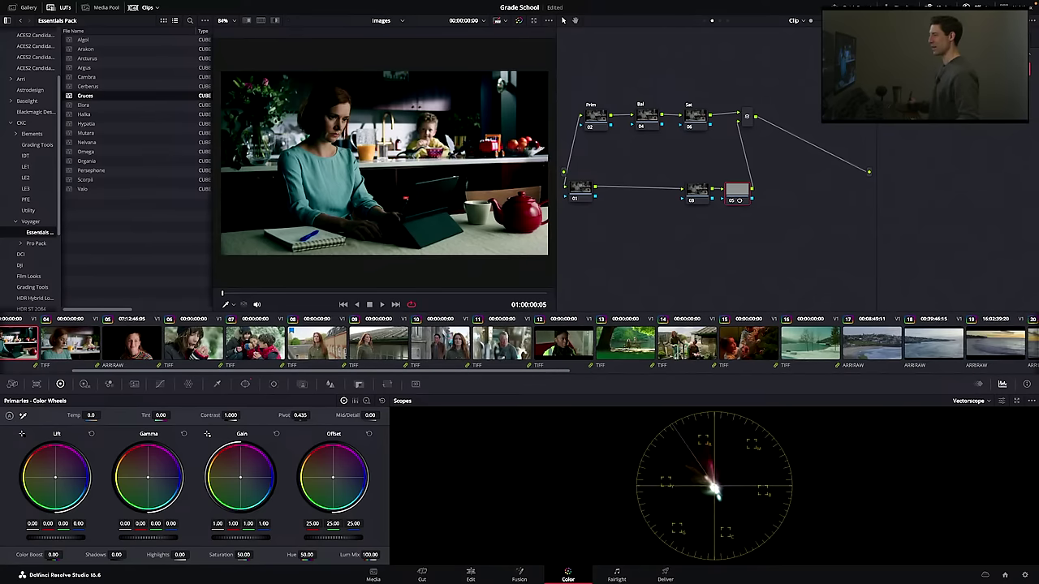
{"action": "scroll", "coordinate": [519, 343], "scroll_direction": "right", "scroll_amount": 8}
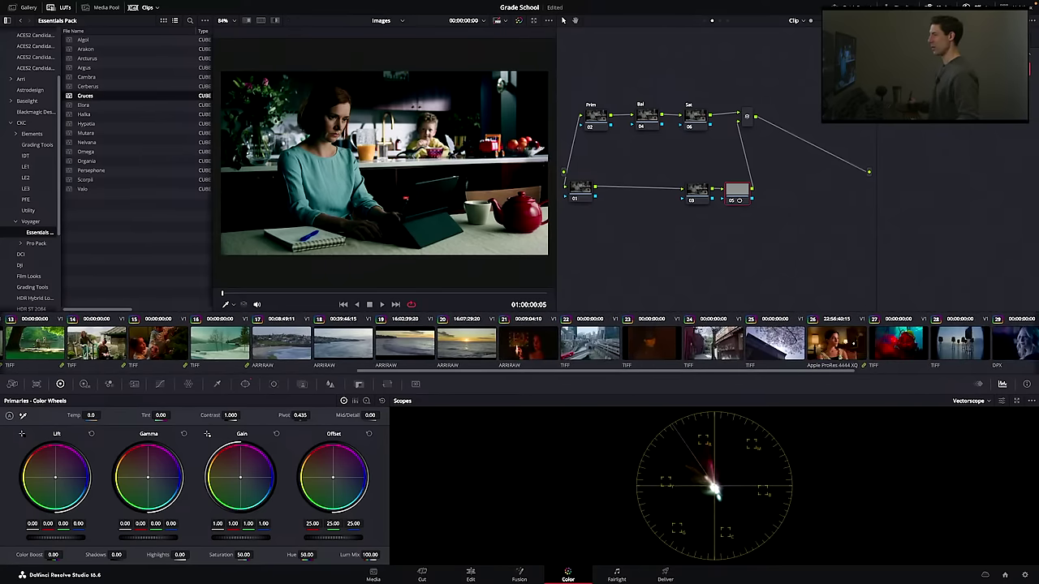
{"action": "scroll", "coordinate": [520, 343], "scroll_direction": "right", "scroll_amount": 4}
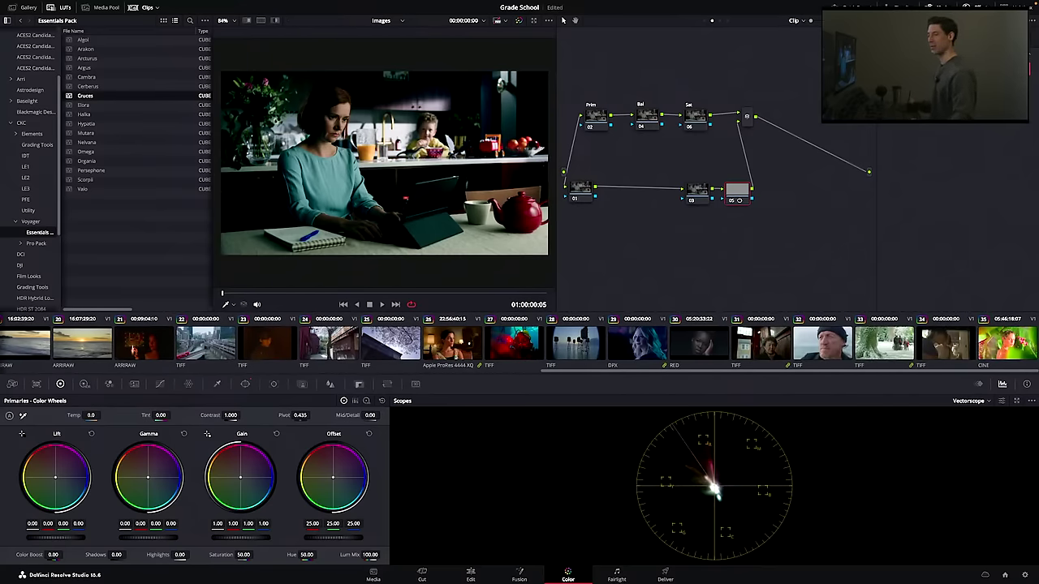
{"action": "scroll", "coordinate": [520, 343], "scroll_direction": "left", "scroll_amount": 10}
{"action": "scroll", "coordinate": [520, 343], "scroll_direction": "right", "scroll_amount": 10}
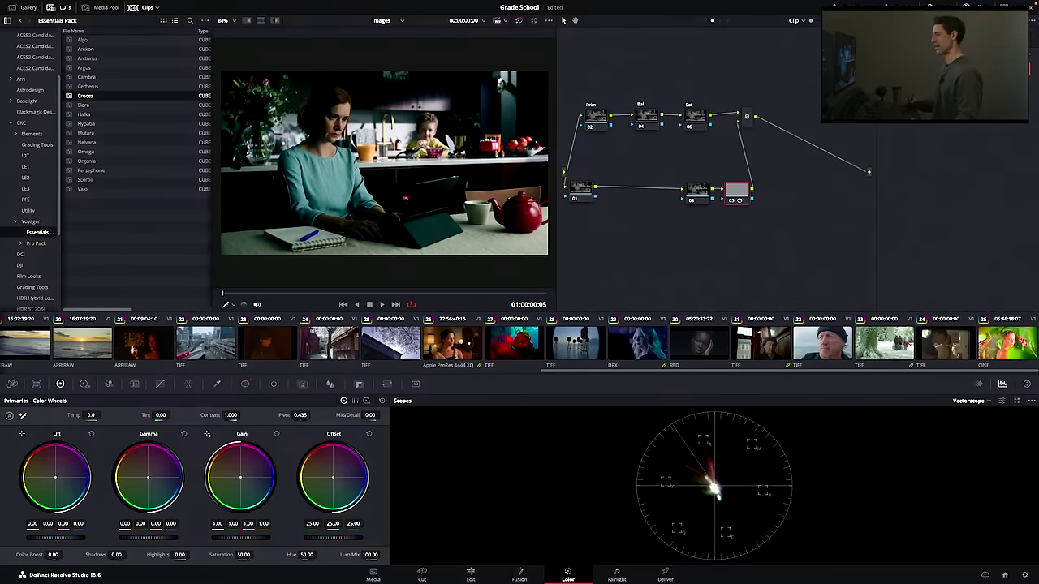
{"action": "left_click", "coordinate": [884, 344]}
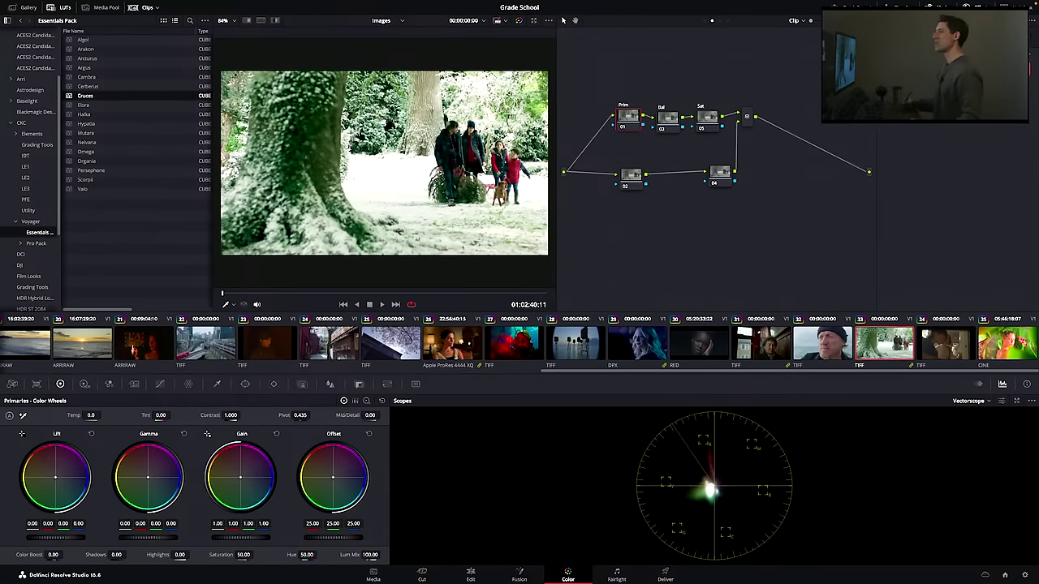
- Select clip 31, the woman beside the window, and add a circular window node after node 04
{"action": "left_click", "coordinate": [761, 343]}
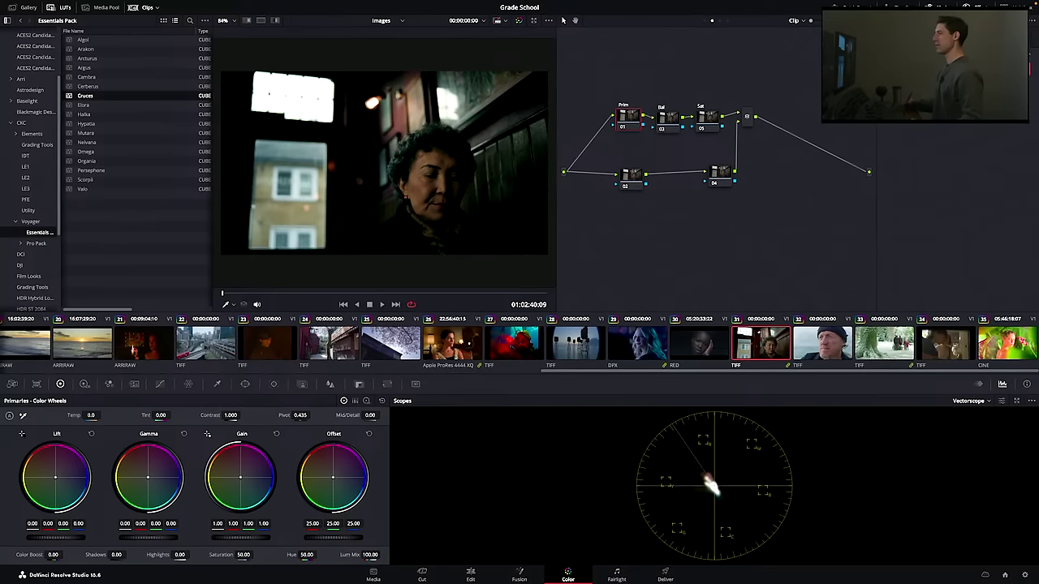
{"action": "left_click", "coordinate": [720, 173]}
{"action": "key", "text": "alt+c"}
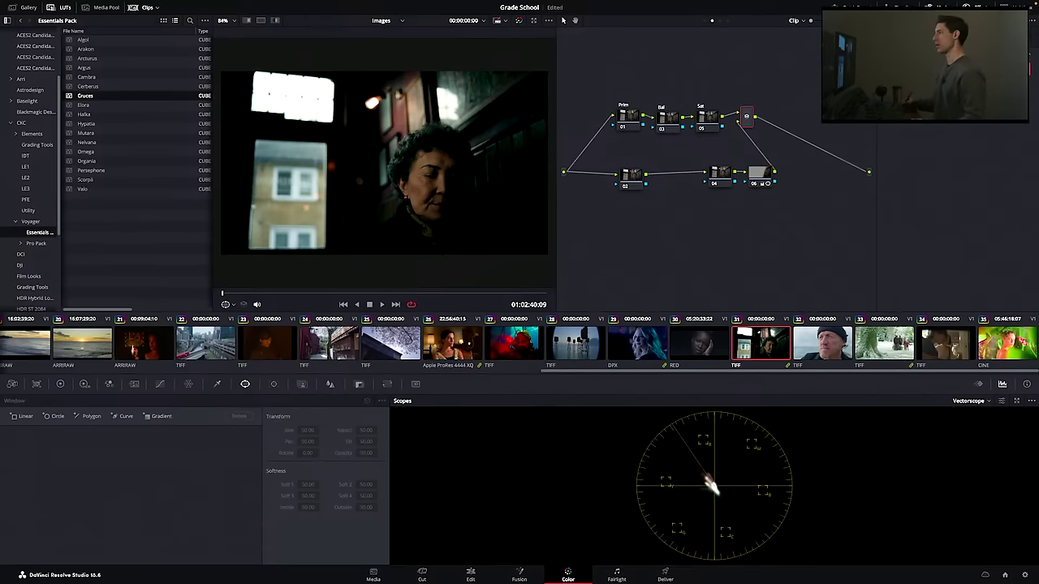
- Add a serial node after the parallel mixer, apply the Ramp still from the Utility album to it, and return to the timeline-level graph
{"action": "key", "text": "alt+s"}
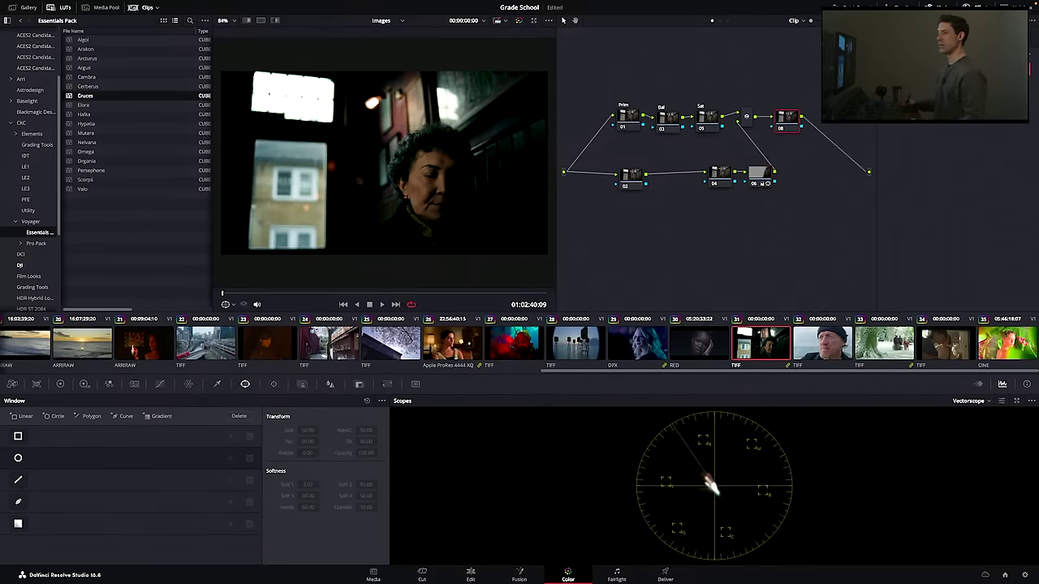
{"action": "scroll", "coordinate": [30, 171], "scroll_direction": "down", "scroll_amount": 5}
{"action": "scroll", "coordinate": [30, 170], "scroll_direction": "down", "scroll_amount": 2}
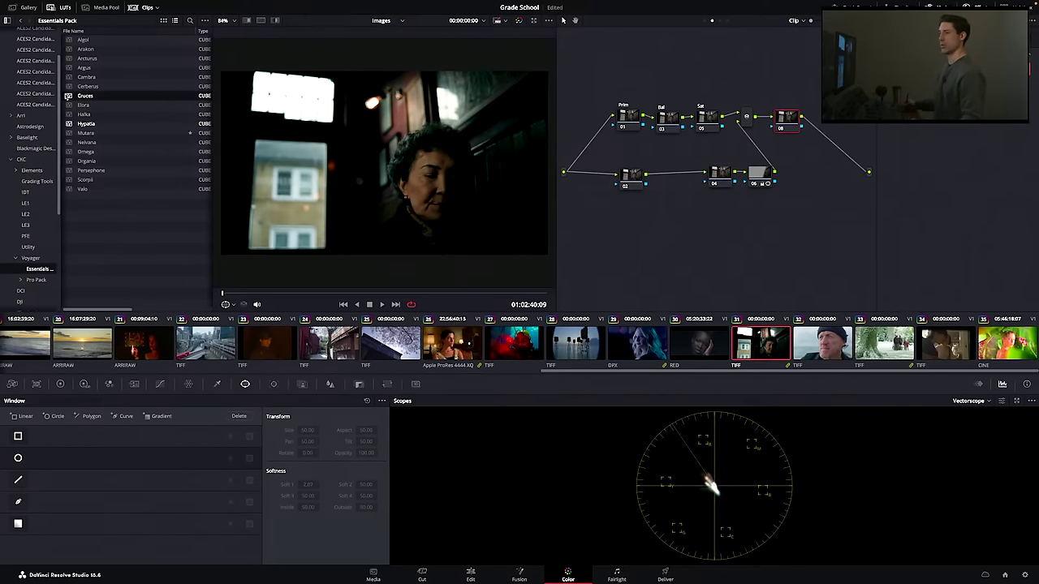
{"action": "left_click", "coordinate": [29, 8]}
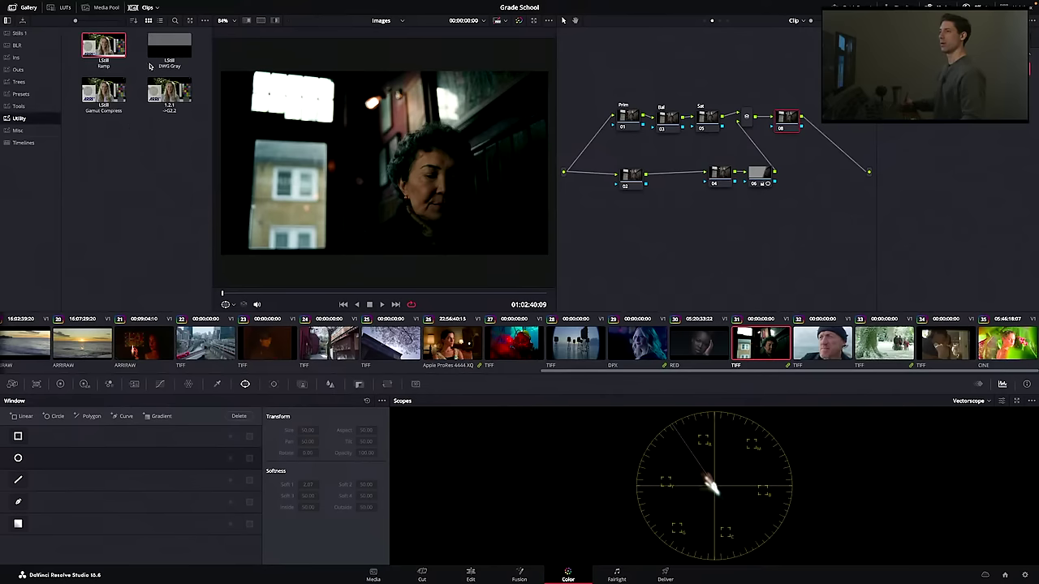
{"action": "left_click_drag", "start_coordinate": [104, 46], "coordinate": [786, 122]}
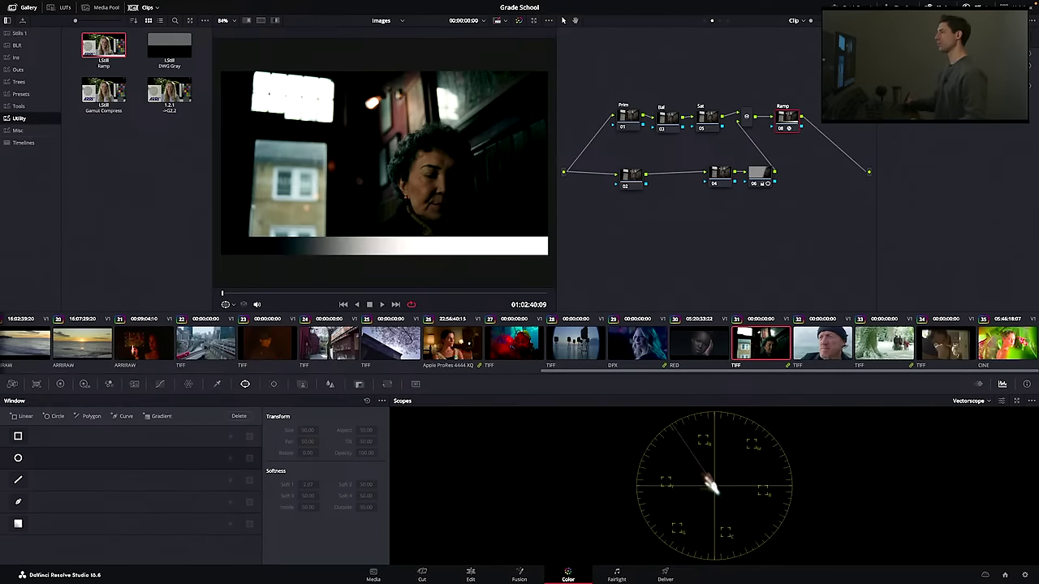
{"action": "left_click", "coordinate": [728, 21]}
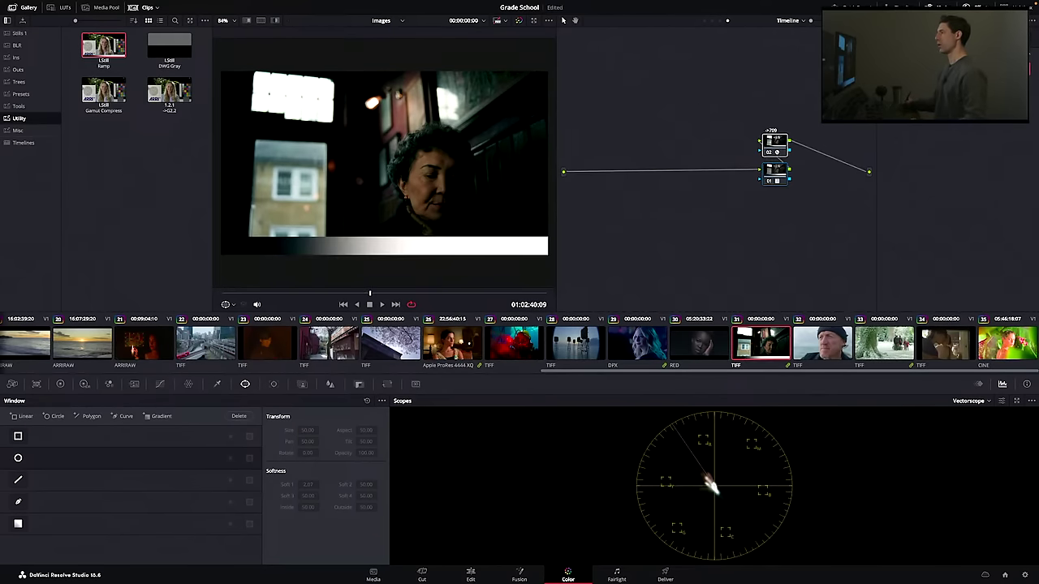
- Disable the timeline-level look LUT and ->709 nodes, and add a serial node after the Ramp node in the clip's own graph
{"action": "left_click", "coordinate": [769, 152]}
{"action": "left_click", "coordinate": [712, 21]}
{"action": "key", "text": "alt+s"}
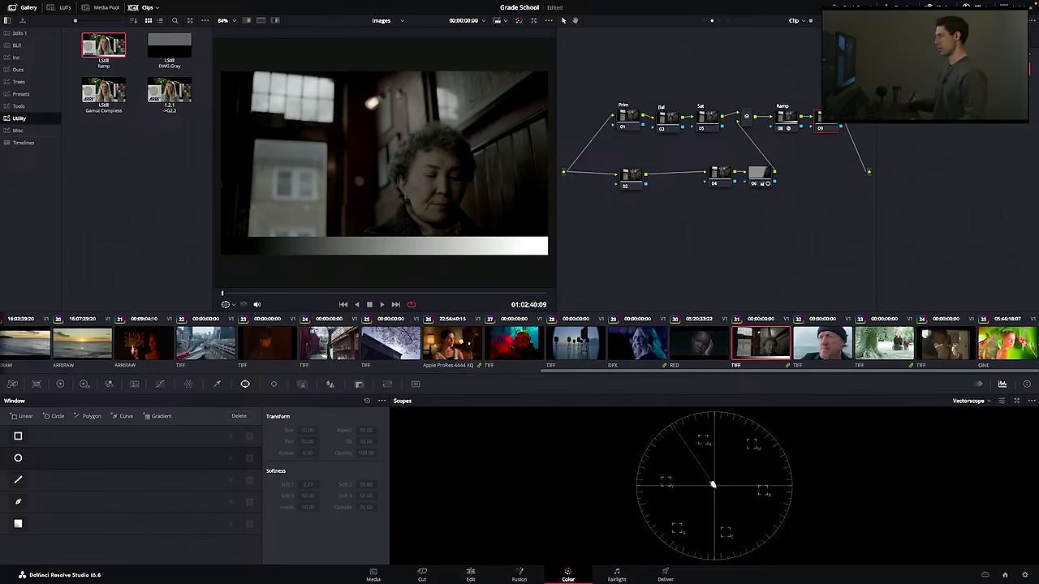
- Change the displayed scope to Waveform
{"action": "left_click", "coordinate": [972, 401]}
{"action": "left_click", "coordinate": [983, 423]}
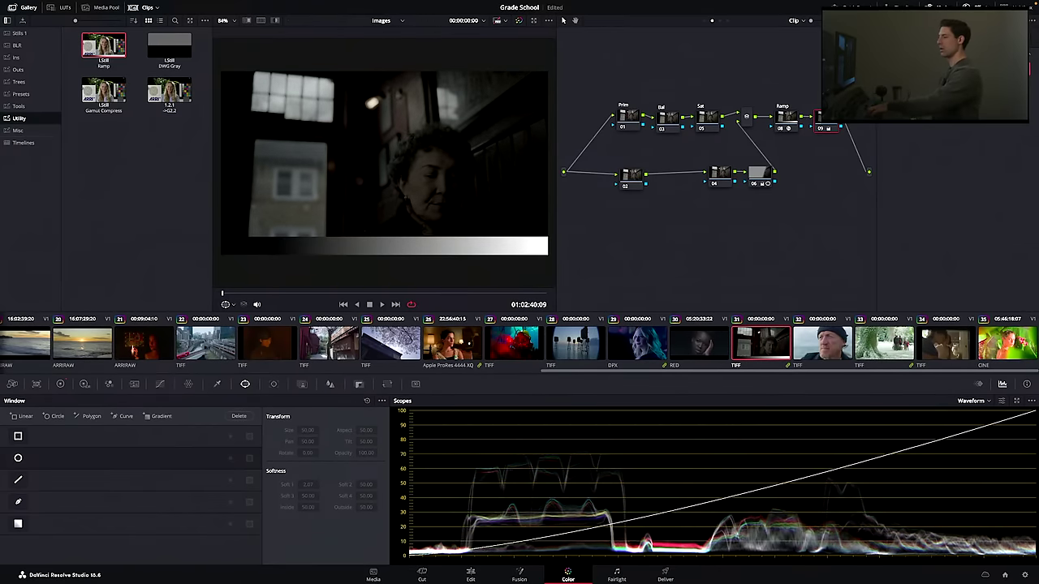
- Delete the Ramp node and the serial node after it, re-enable the timeline-level nodes, and return to the clip graph
{"action": "left_click_drag", "start_coordinate": [778, 88], "coordinate": [843, 130]}
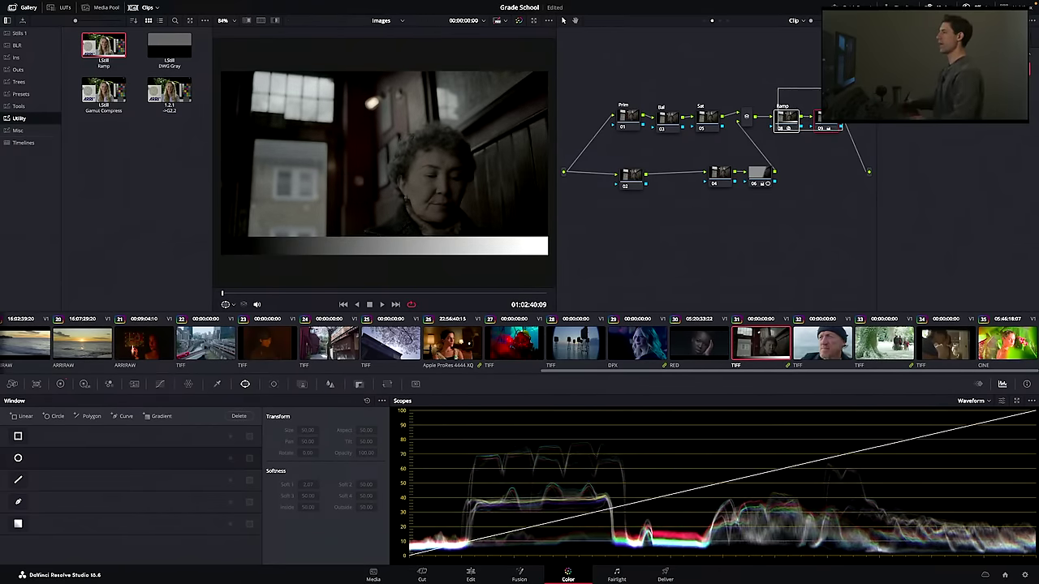
{"action": "key", "text": "Delete"}
{"action": "key", "text": "alt+grave"}
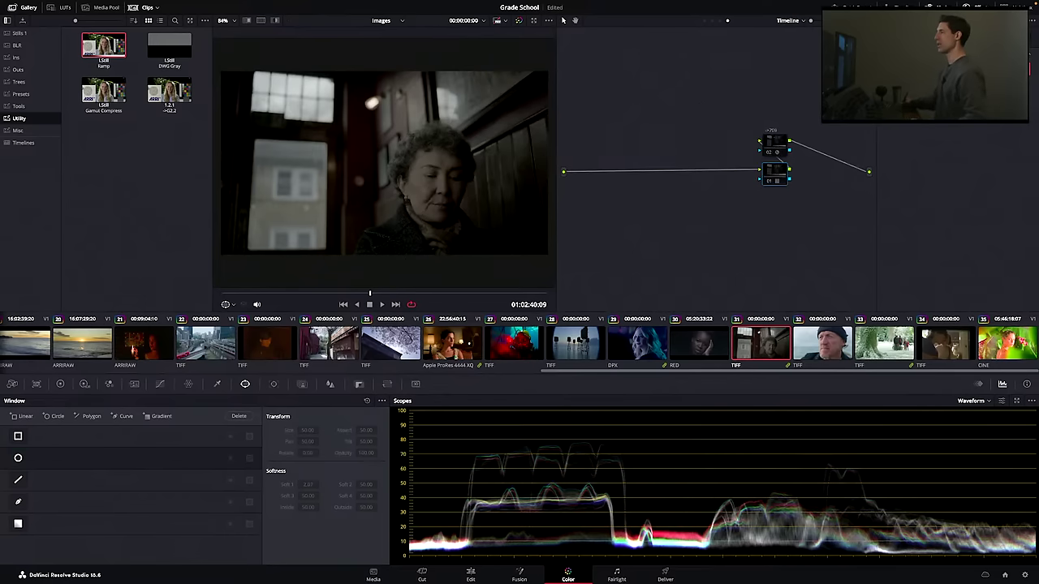
{"action": "key", "text": "alt+d"}
{"action": "key", "text": "alt+grave"}
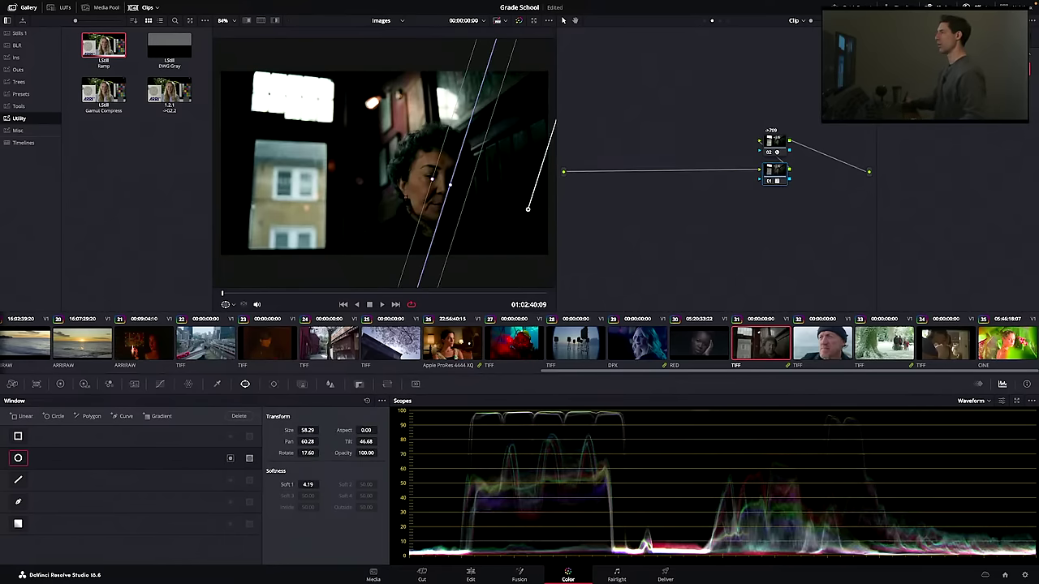
- Hide the gallery and enlarge the viewer image to 105%, widening the viewer area slightly
{"action": "left_click", "coordinate": [26, 8]}
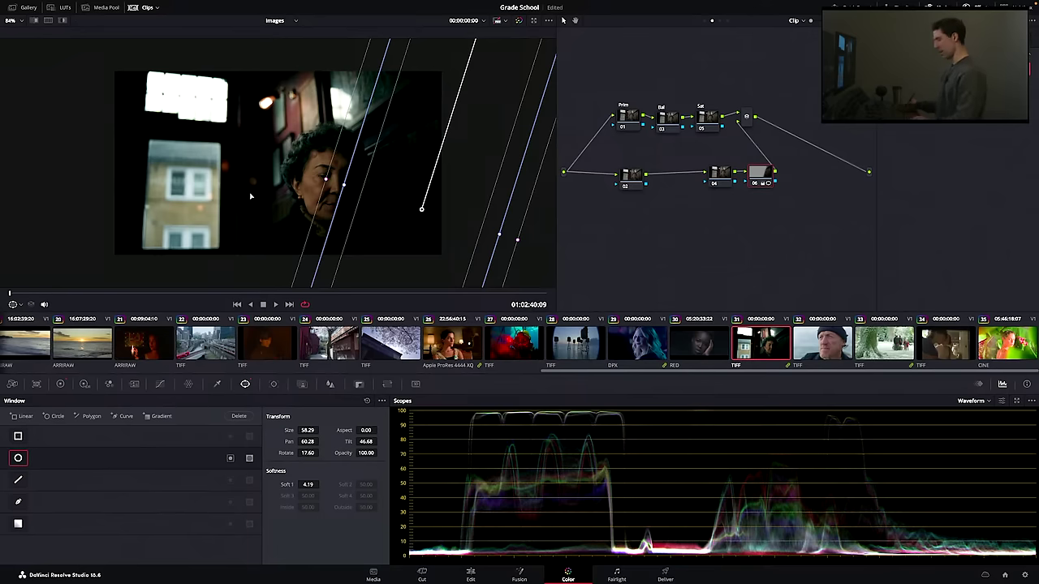
{"action": "scroll", "coordinate": [308, 173], "scroll_direction": "up", "scroll_amount": 1}
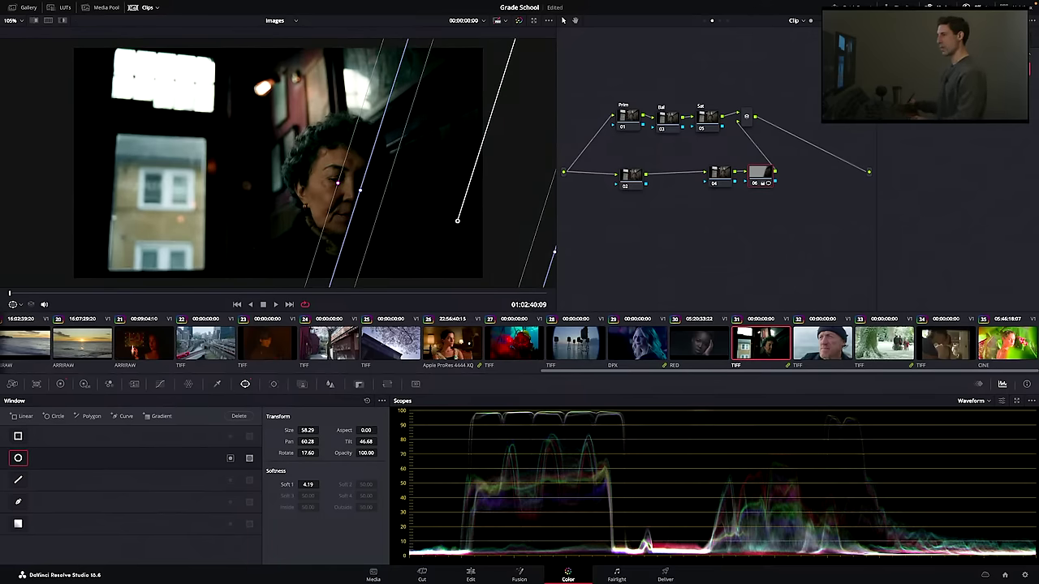
{"action": "left_click_drag", "start_coordinate": [557, 267], "coordinate": [566, 266]}
- Open the color management section of the project settings
{"action": "key", "text": "shift+9"}
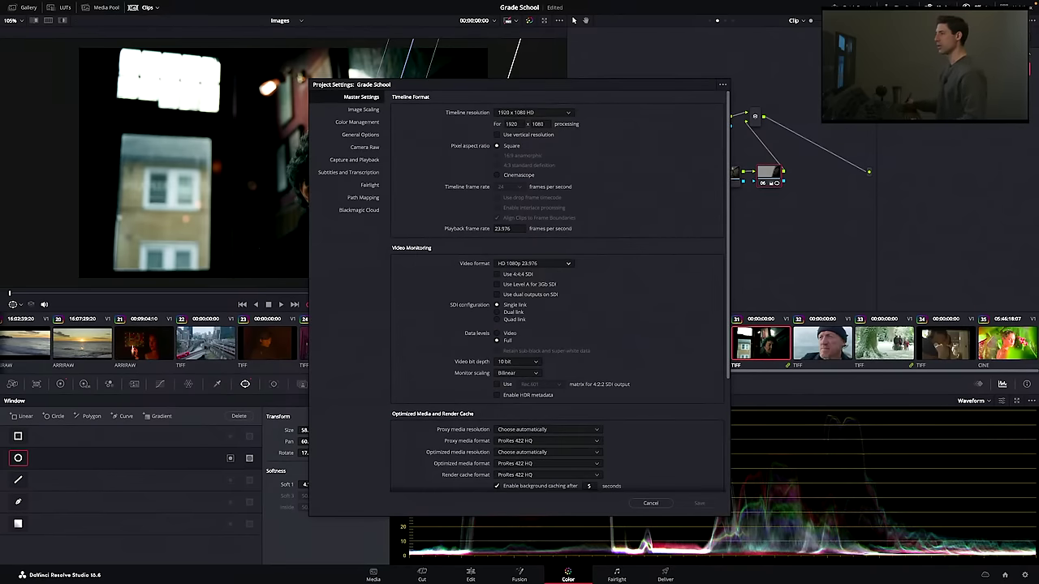
{"action": "left_click", "coordinate": [357, 122]}
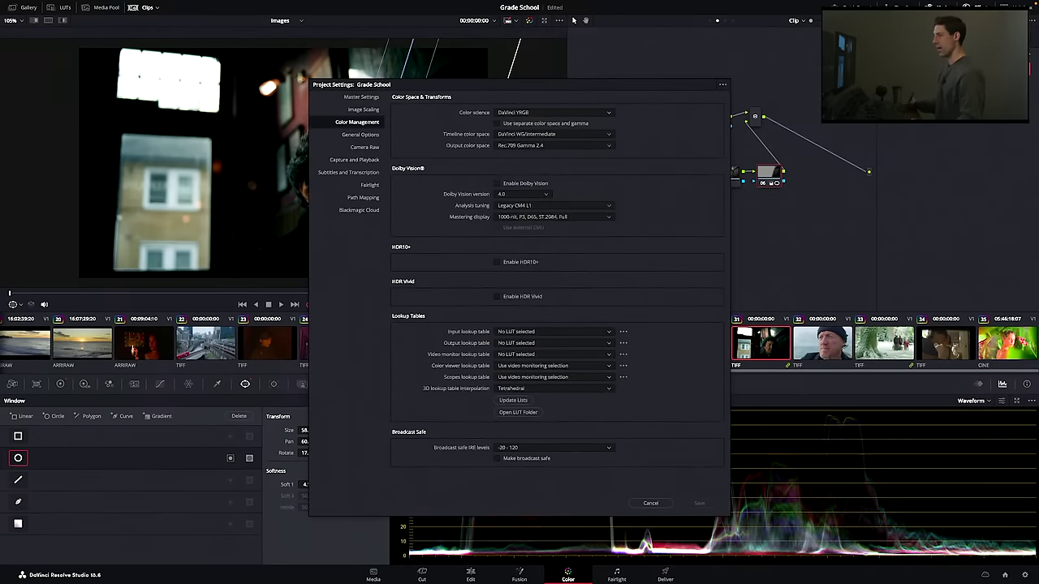
{"action": "left_click", "coordinate": [624, 354]}
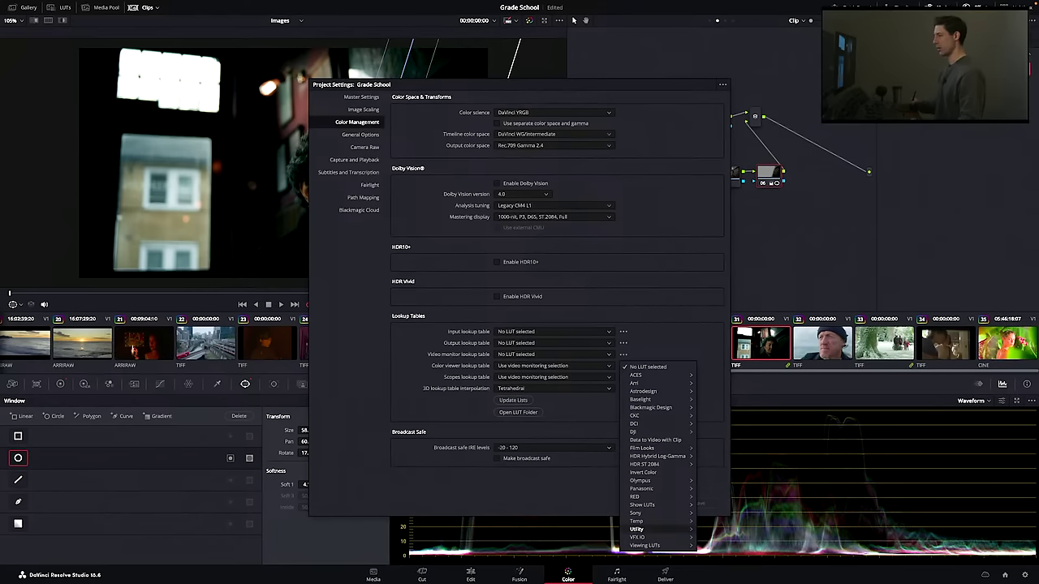
{"action": "mouse_move", "coordinate": [637, 529]}
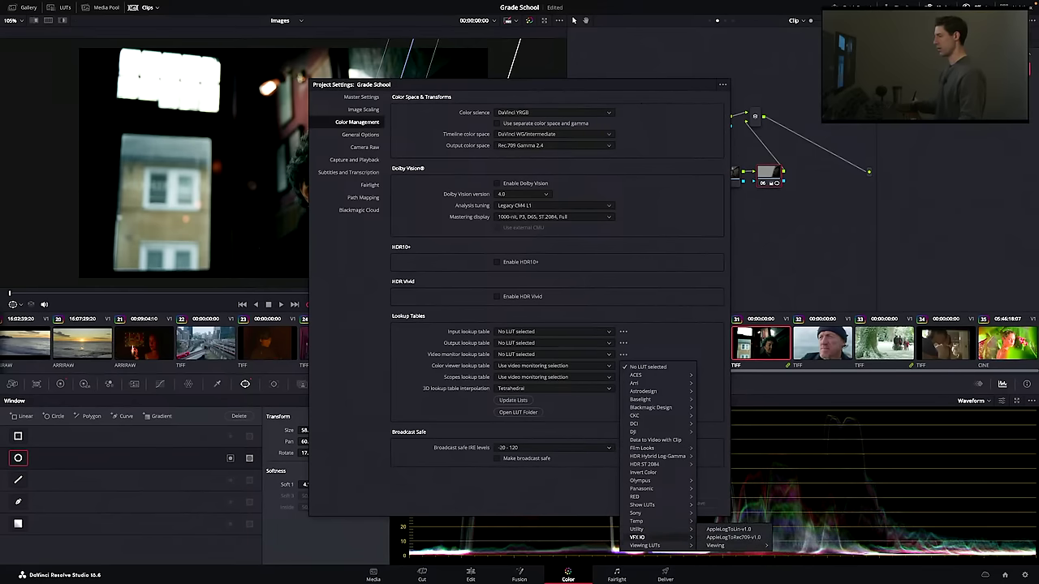
{"action": "mouse_move", "coordinate": [641, 416]}
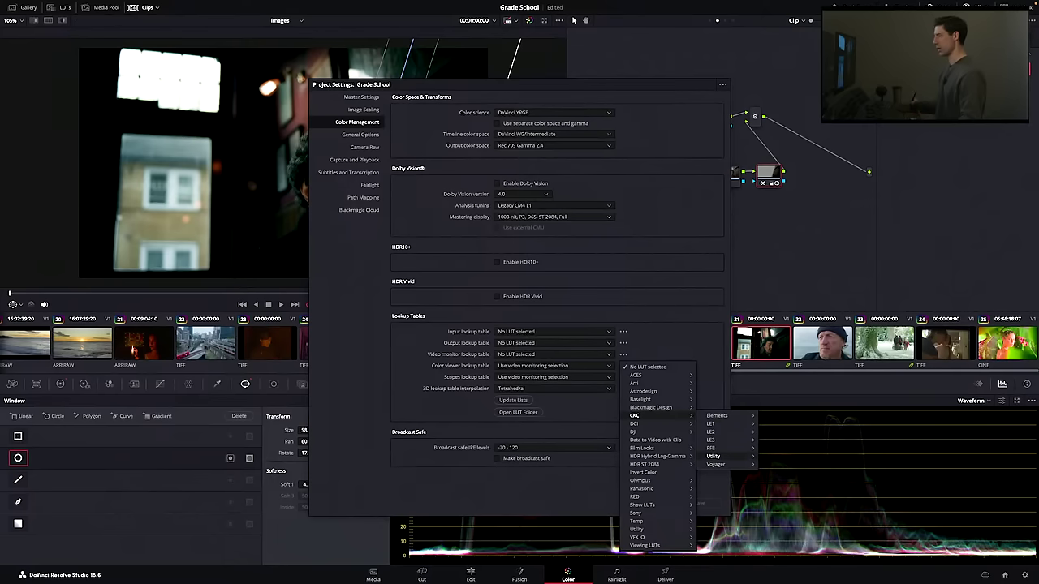
{"action": "mouse_move", "coordinate": [714, 456]}
{"action": "left_click", "coordinate": [812, 464]}
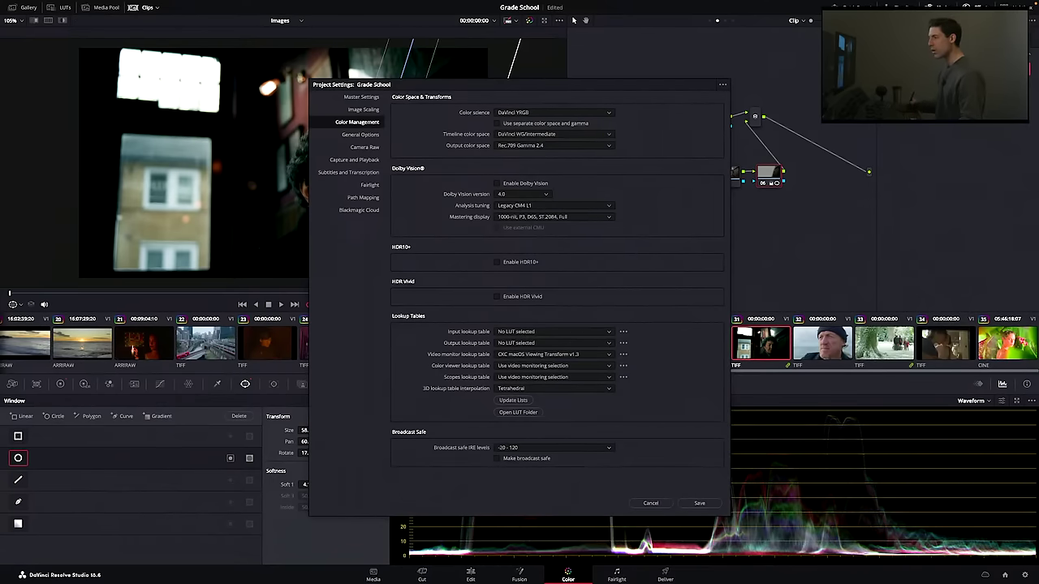
{"action": "left_click", "coordinate": [623, 355]}
{"action": "left_click", "coordinate": [641, 367]}
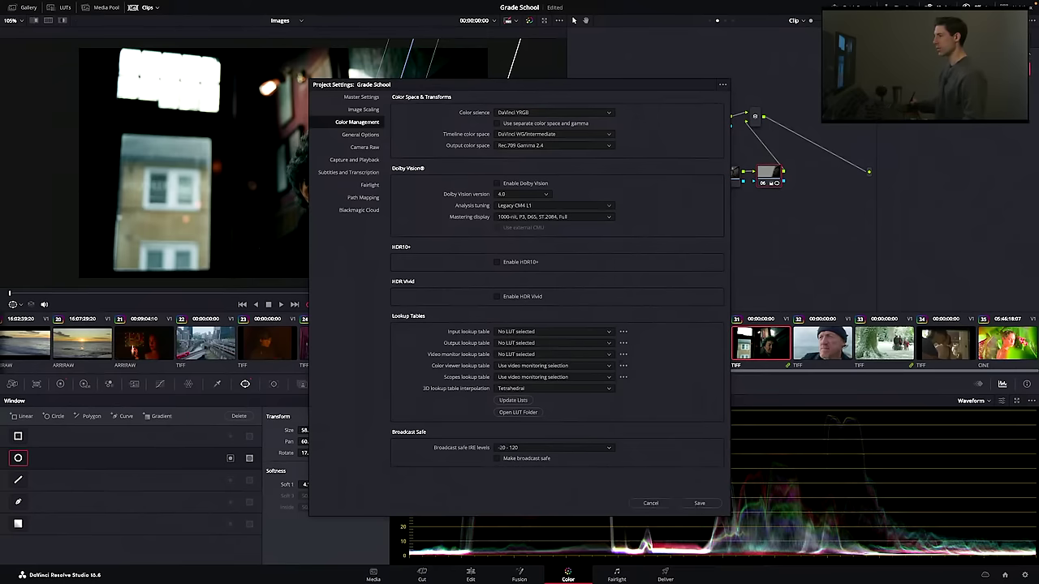
- Set the color viewer lookup table to CKC macOS Viewing Transform v1.3 and save the project settings
{"action": "left_click", "coordinate": [599, 367]}
{"action": "left_click", "coordinate": [623, 366]}
{"action": "left_click", "coordinate": [624, 366]}
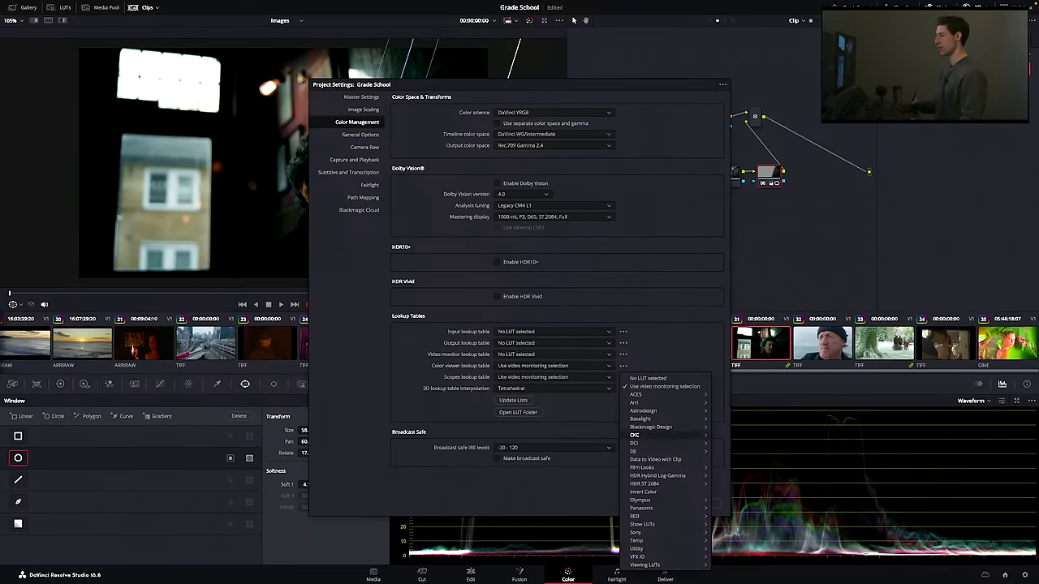
{"action": "mouse_move", "coordinate": [654, 435]}
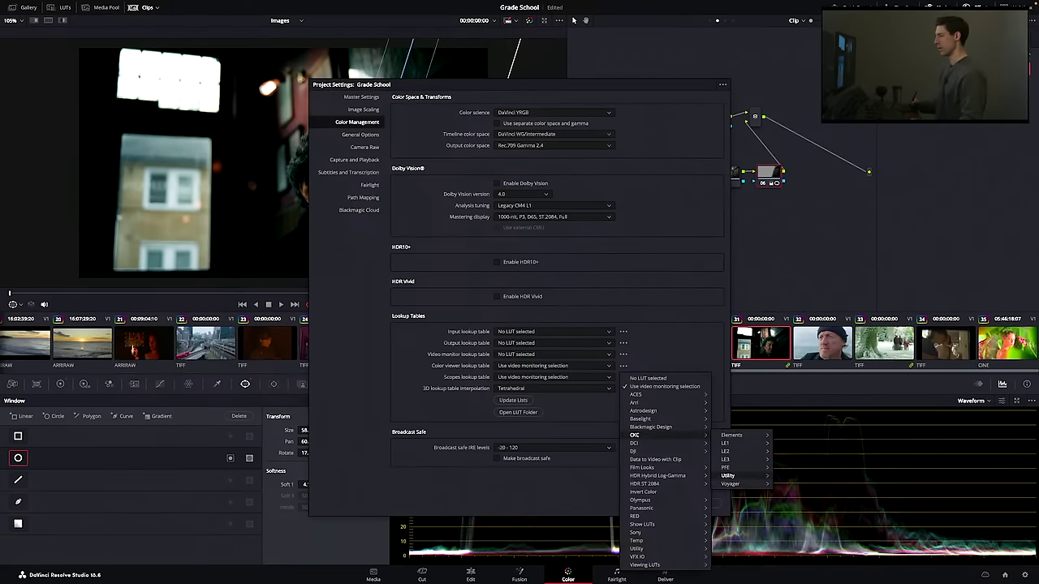
{"action": "mouse_move", "coordinate": [728, 475]}
{"action": "left_click", "coordinate": [824, 492]}
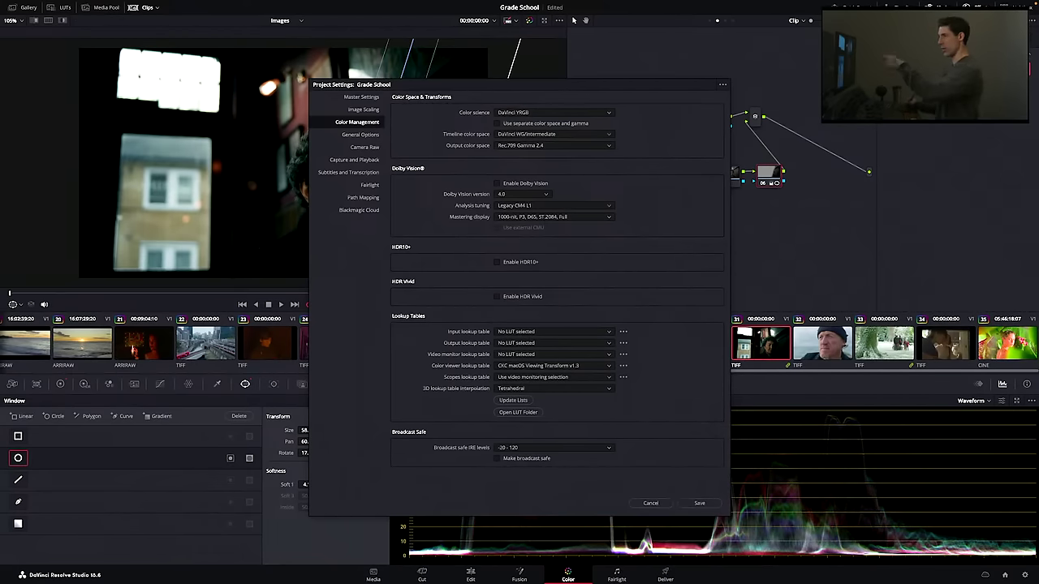
{"action": "left_click", "coordinate": [698, 503]}
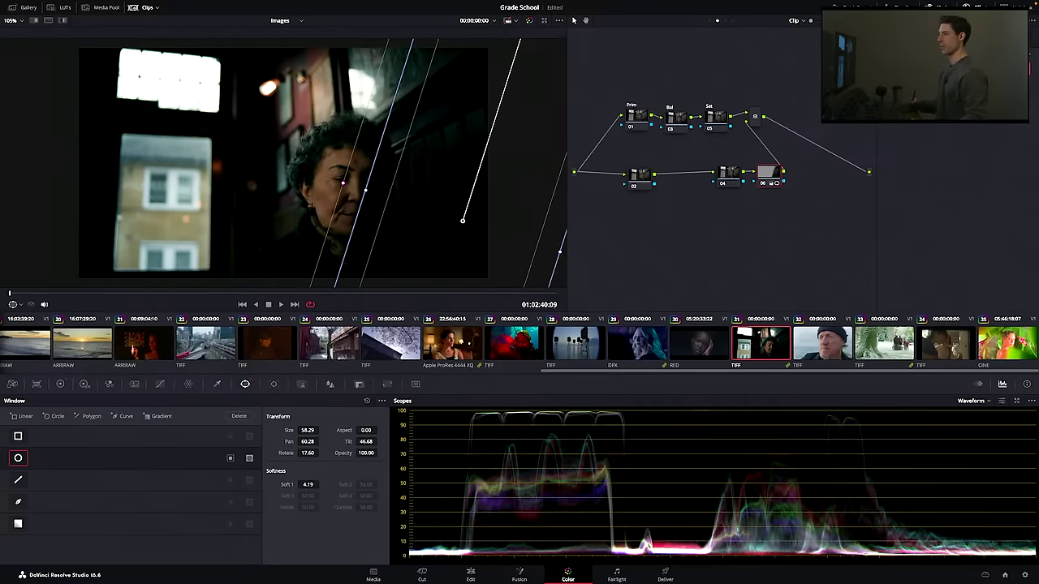
- Check the Mac display color profiles option for viewers in the General system preferences and save the preferences
{"action": "key", "text": "super+comma"}
{"action": "left_click", "coordinate": [403, 257]}
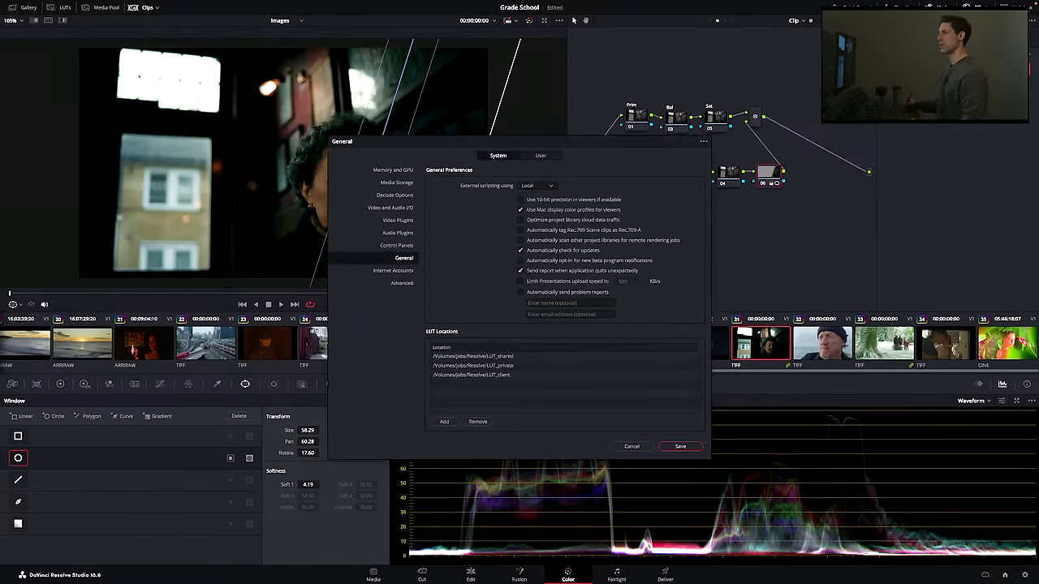
{"action": "left_click", "coordinate": [680, 446]}
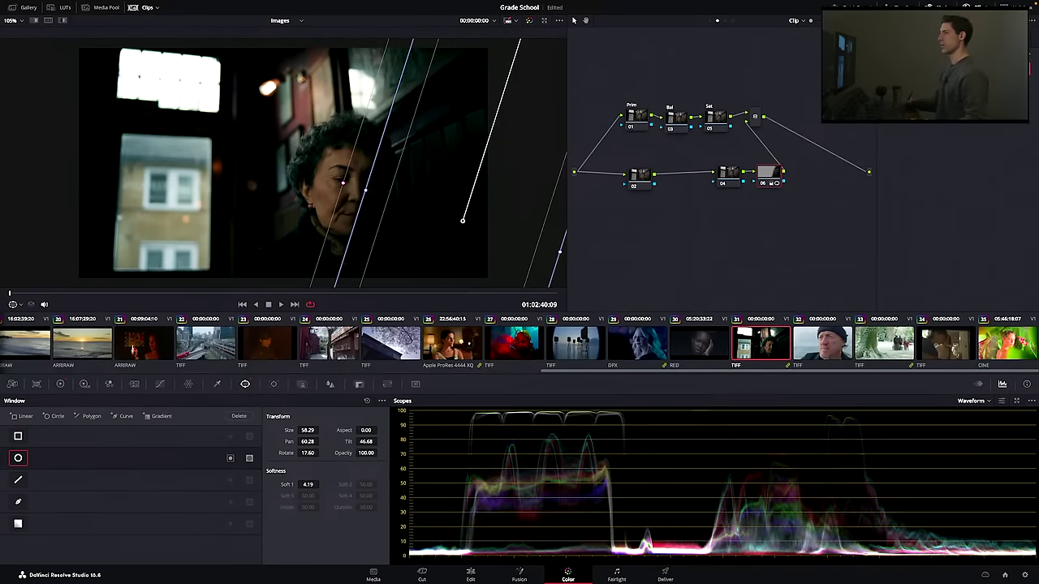
- Compare the image with window node 06 off and on, and shift the node slightly closer to node 04
{"action": "key", "text": "super+d"}
{"action": "key", "text": "super+d"}
{"action": "left_click_drag", "start_coordinate": [769, 173], "coordinate": [767, 174]}
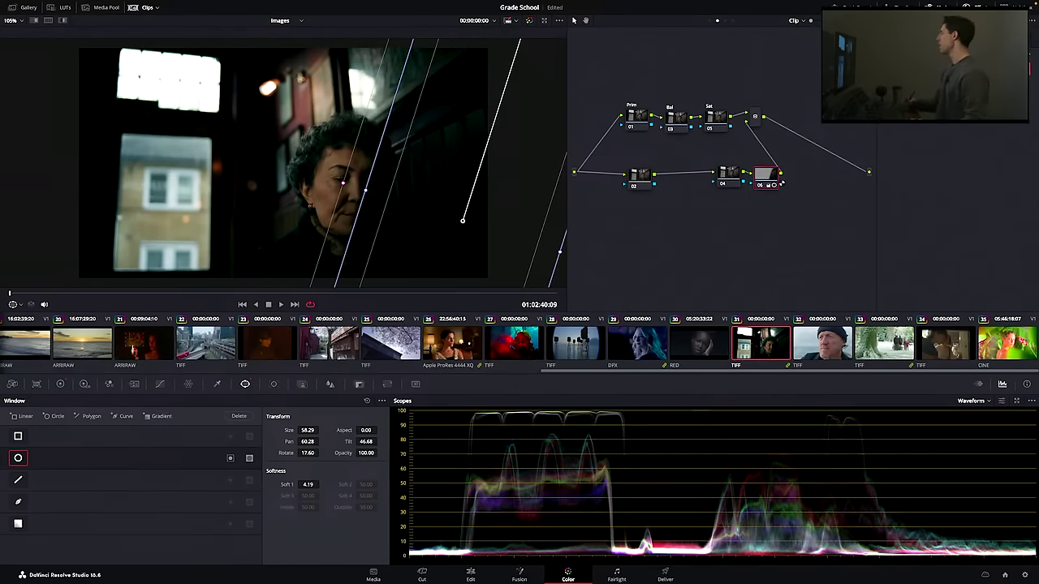
{"action": "key", "text": "ctrl+s"}
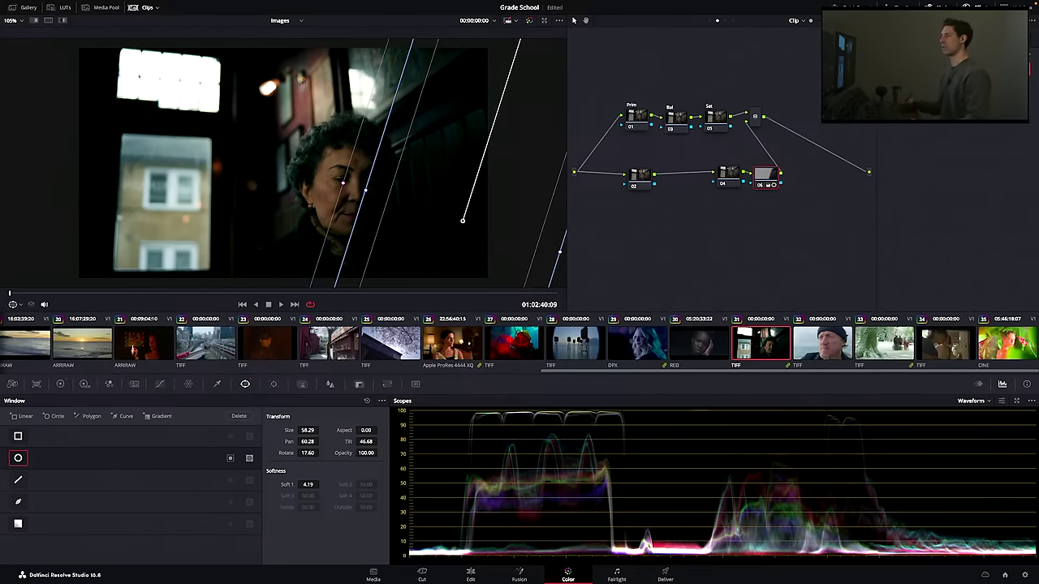
- Add a circular window node after node 06 around the bright area above the woman's head, and delete that node again
{"action": "key", "text": "alt+c"}
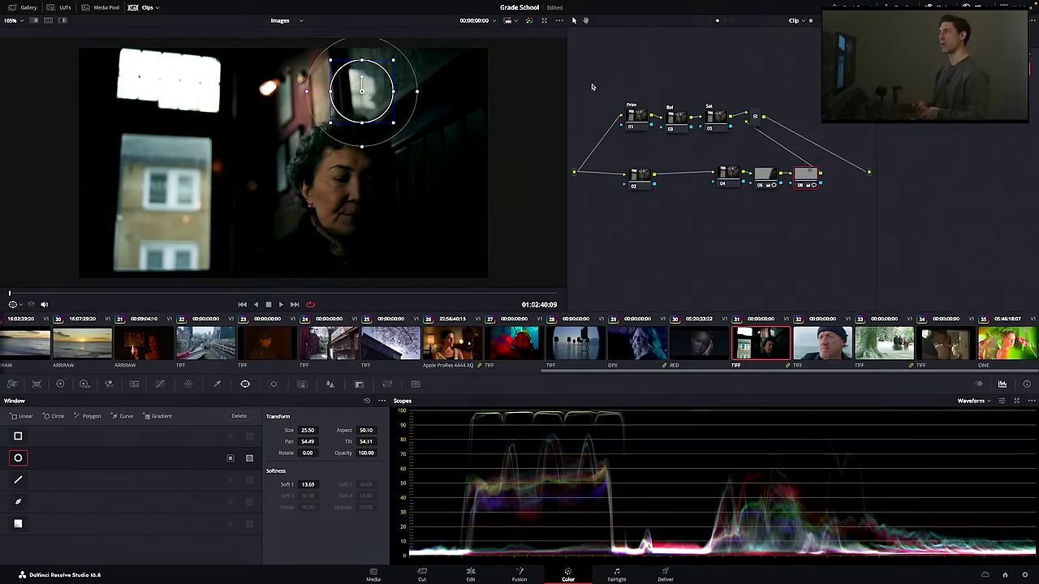
{"action": "key", "text": "Delete"}
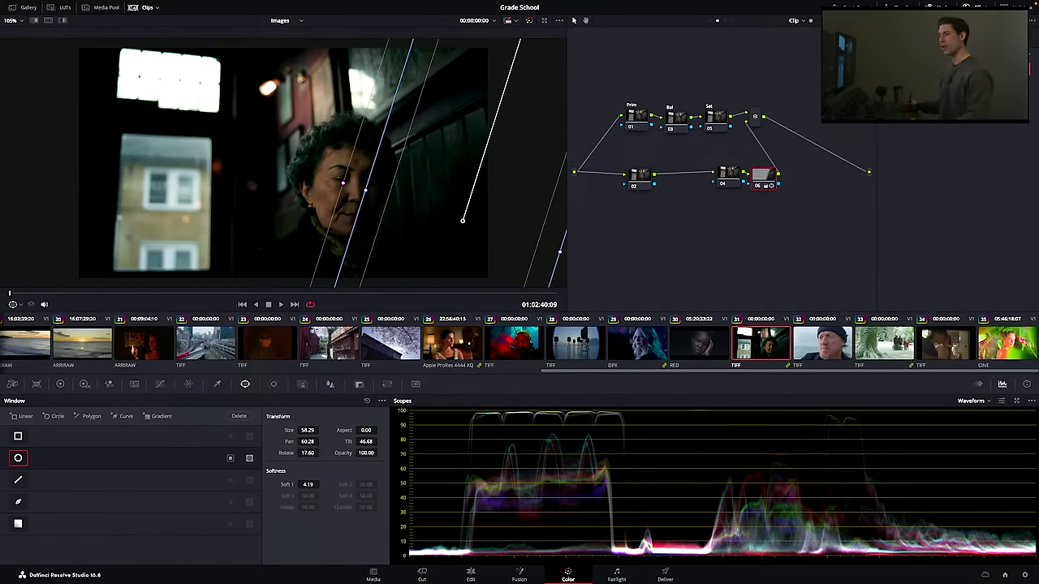
- Show the primaries color wheels and reopen the gallery
{"action": "left_click", "coordinate": [60, 384]}
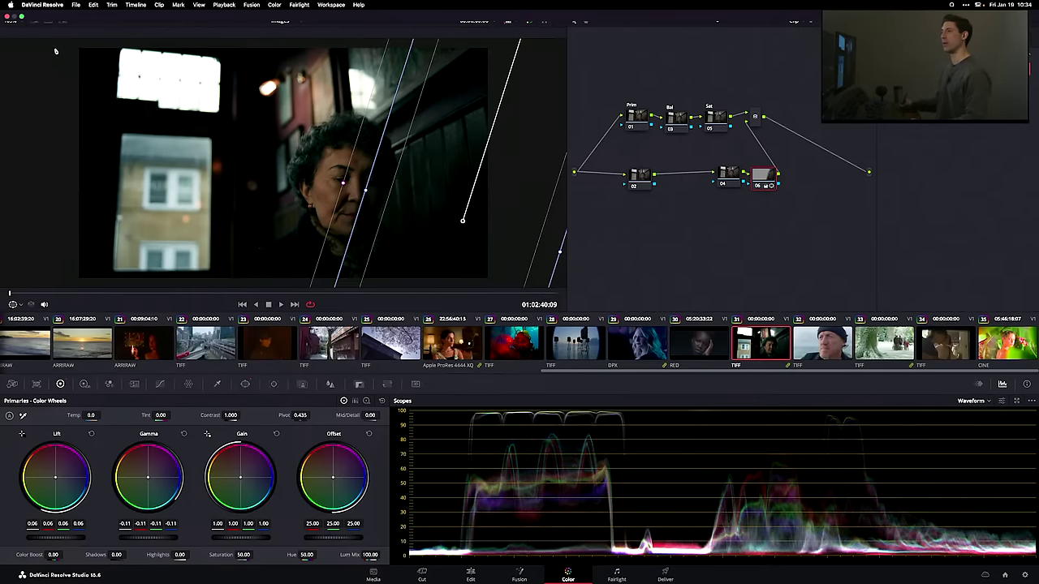
{"action": "left_click", "coordinate": [24, 8]}
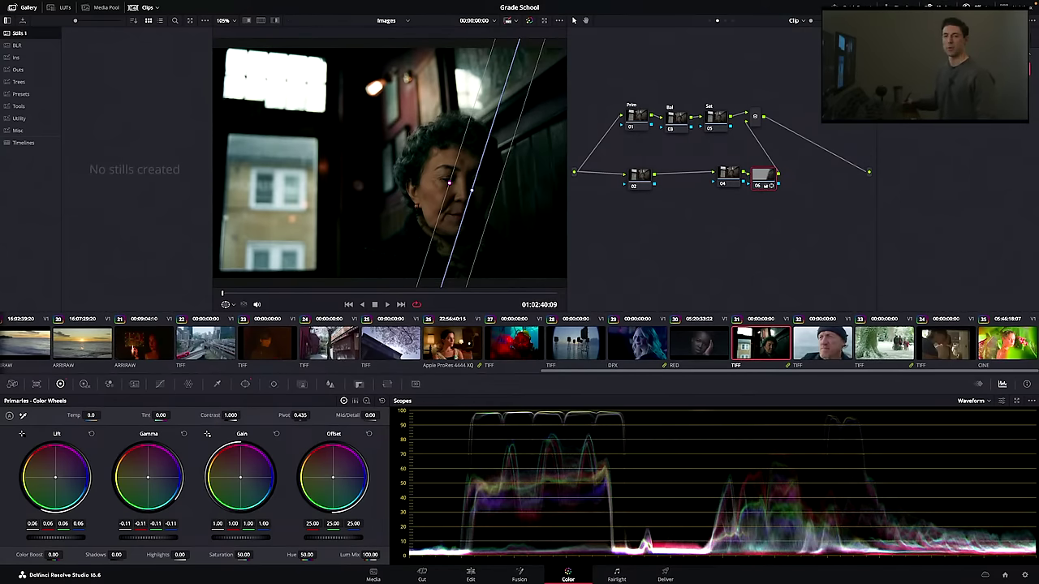
- Inspect the group pre-clip graph, place the timeline-level node 01 clearly before the ->709 node, and return to the clip graph
{"action": "key", "text": "alt+1"}
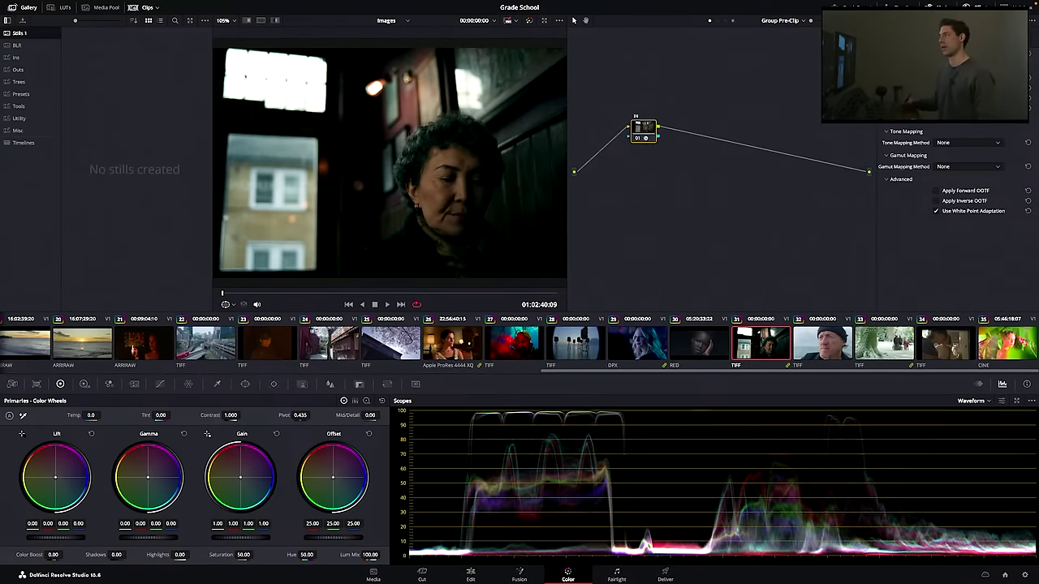
{"action": "key", "text": "alt+4"}
{"action": "left_click_drag", "start_coordinate": [783, 171], "coordinate": [723, 139]}
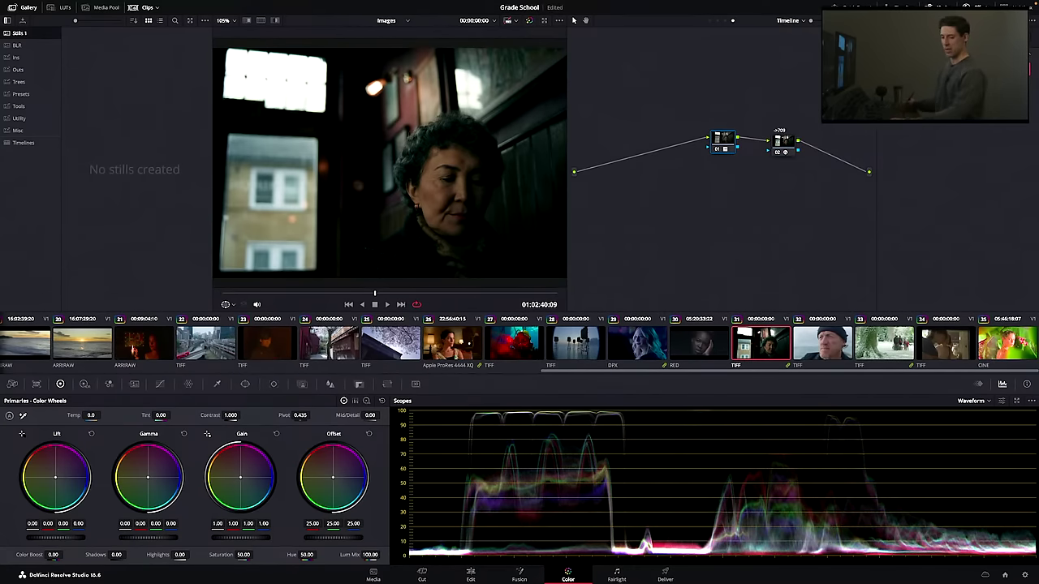
{"action": "key", "text": "alt+2"}
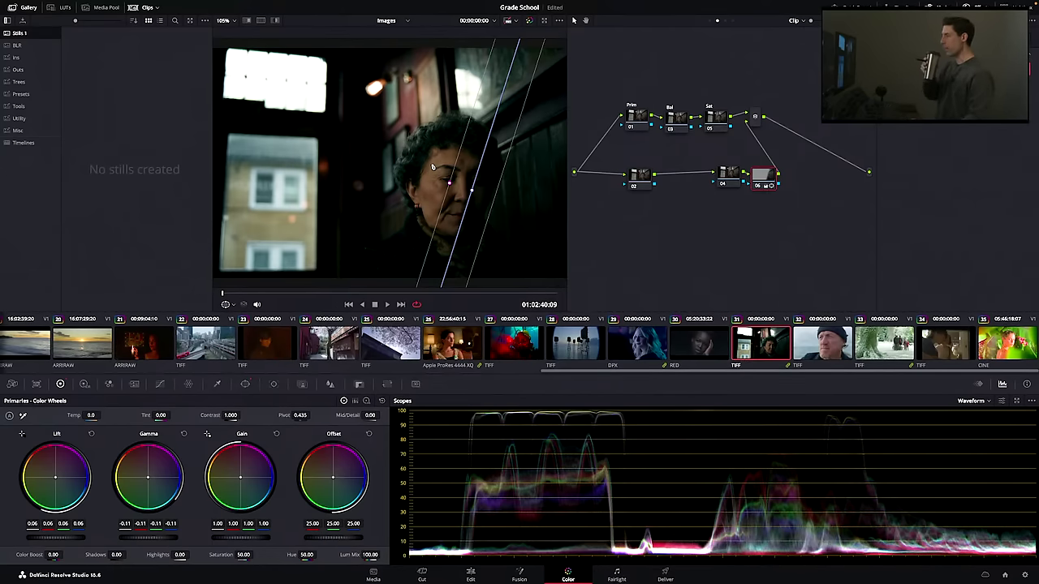
- Open clip 26, the woman beside the lamps, from the lightbox overview of all clips
{"action": "key", "text": "ctrl+alt+l"}
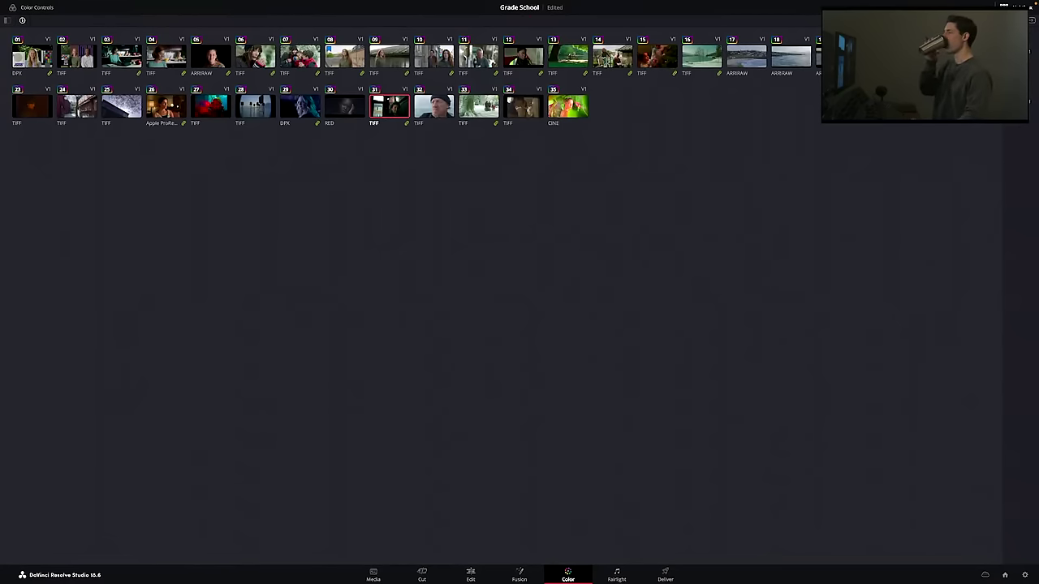
{"action": "left_click", "coordinate": [162, 111]}
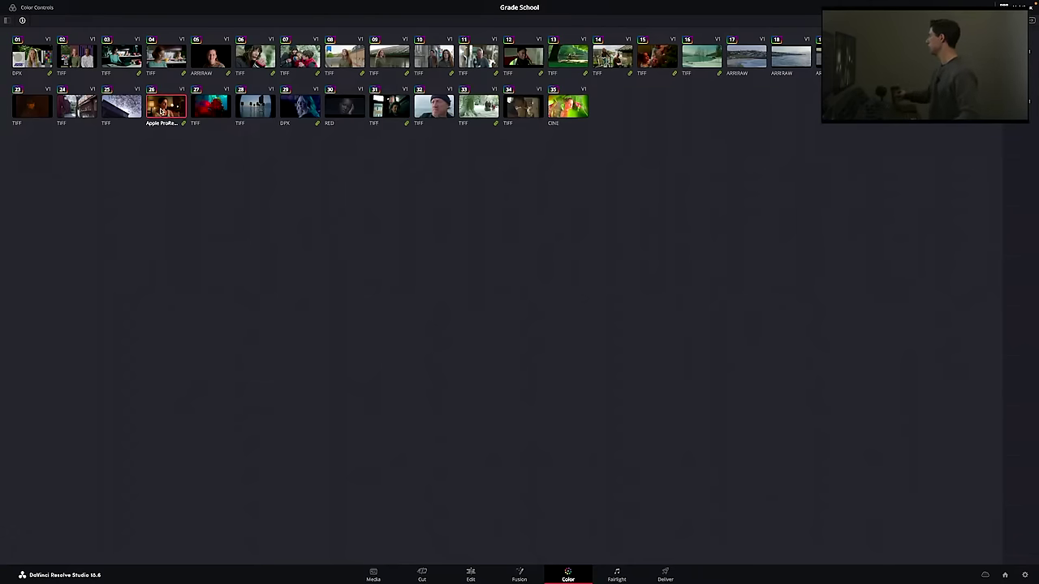
{"action": "double_click", "coordinate": [160, 111]}
- Toggle the timeline-level look LUT node 01 off and on to compare its effect on clip 26
{"action": "left_click", "coordinate": [733, 21]}
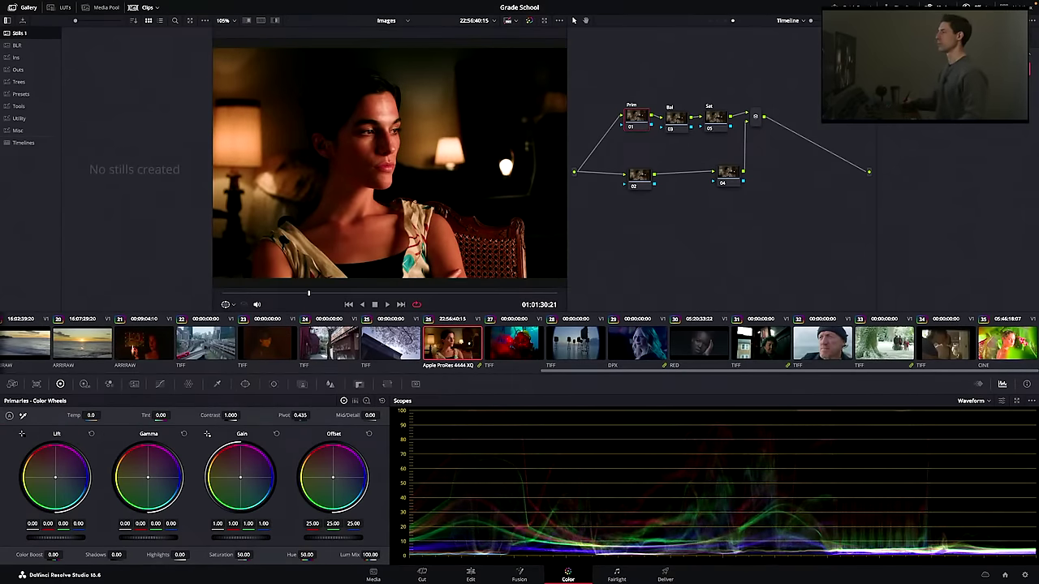
{"action": "key", "text": "ctrl+d"}
{"action": "key", "text": "ctrl+d"}
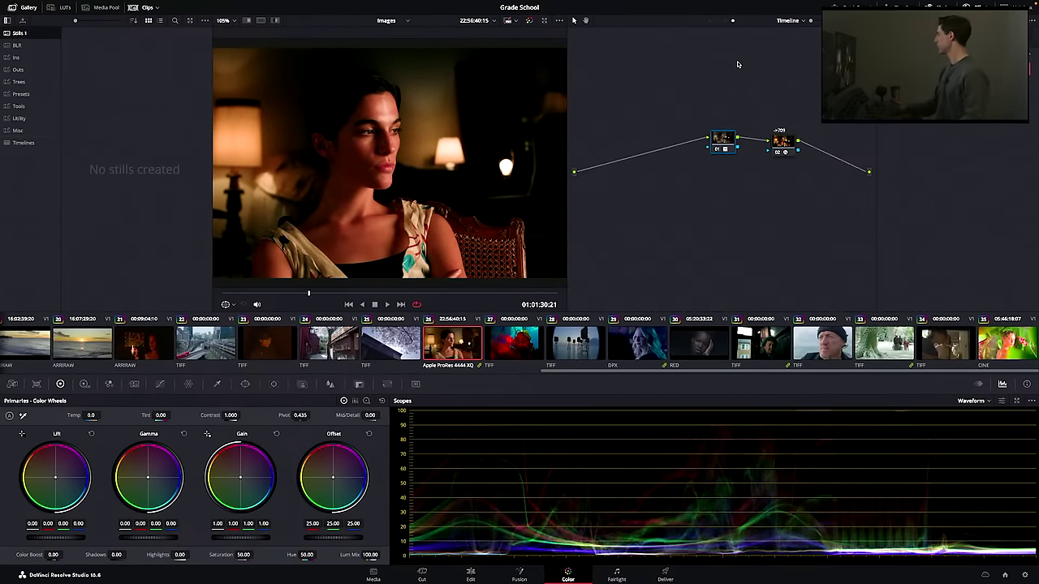
- Set the clip's Prim node to lift 0.07, gamma -0.08, gain 0.99, offset 25.07, and its Bal node's gain to red 0.92, green 1.05, blue 1.11
{"action": "left_click", "coordinate": [718, 21]}
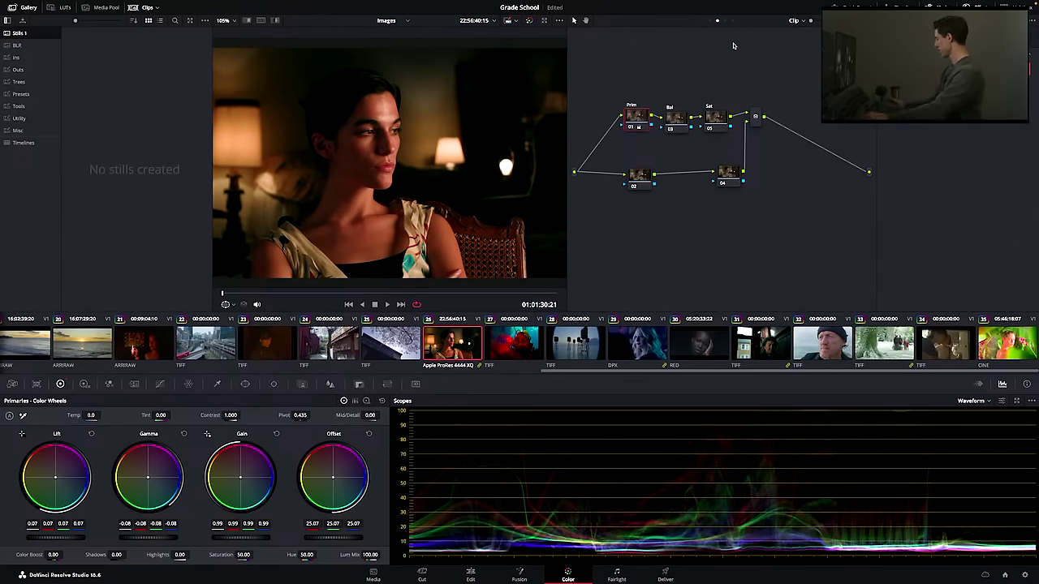
{"action": "key", "text": "alt+shift+apostrophe"}
{"action": "key", "text": "alt+shift+apostrophe"}
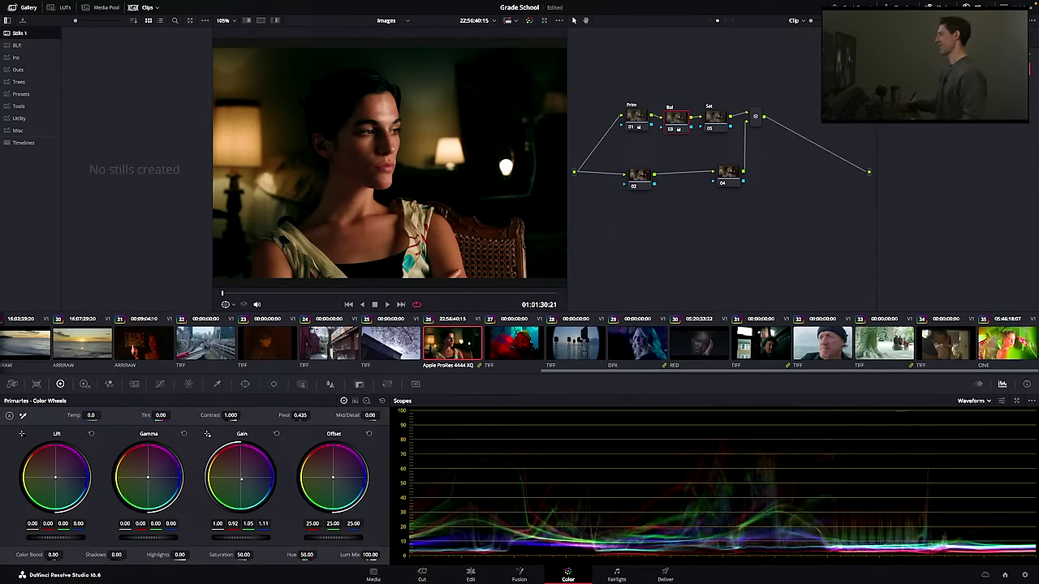
- Switch the scopes display to the Vectorscope
{"action": "left_click", "coordinate": [974, 401]}
{"action": "left_click", "coordinate": [982, 431]}
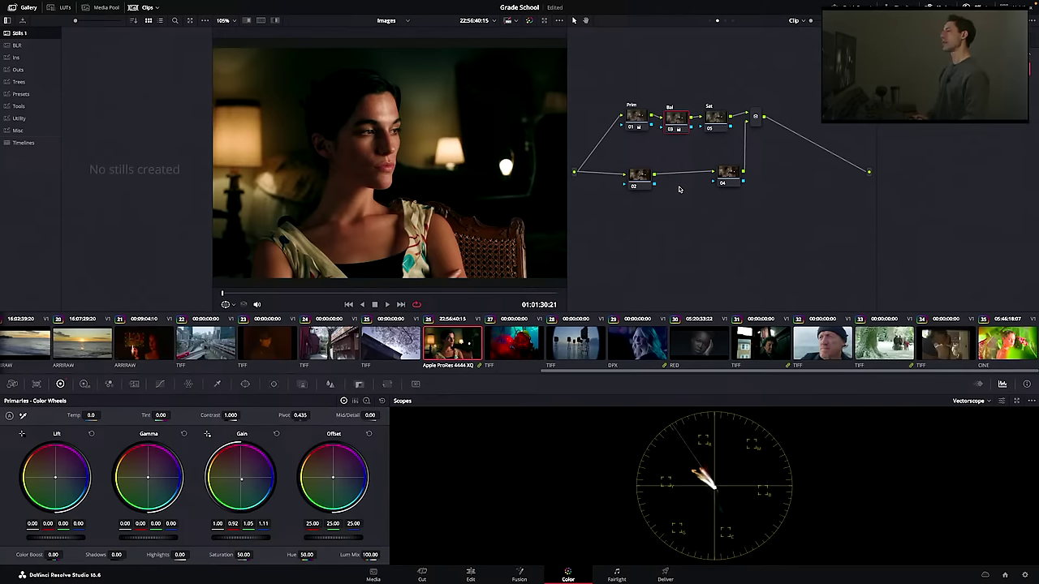
- Set the project's output color space to Rec.709 Gamma 2.2 in the color management settings and save
{"action": "key", "text": "shift+9"}
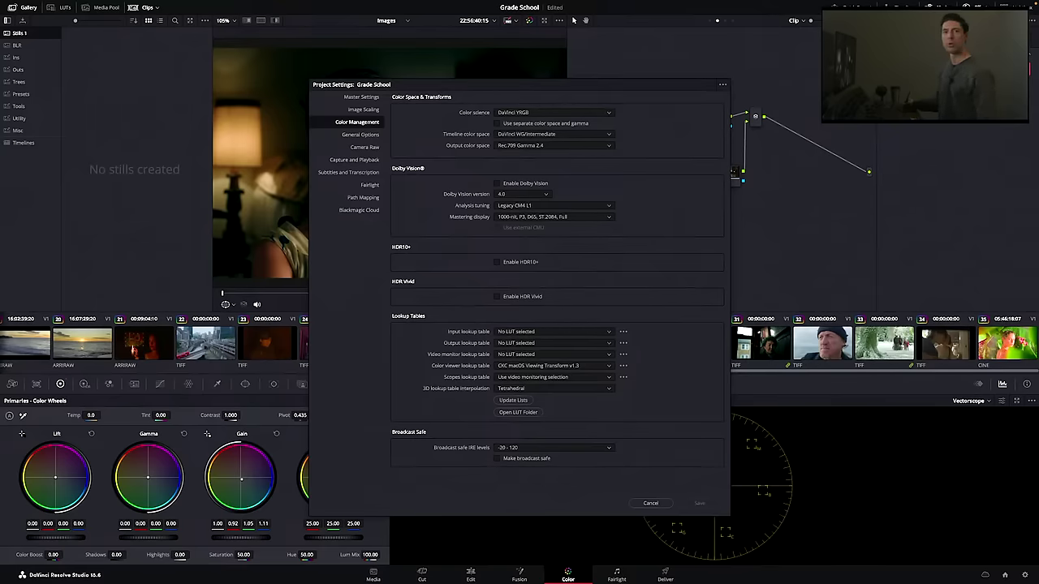
{"action": "left_click", "coordinate": [555, 147]}
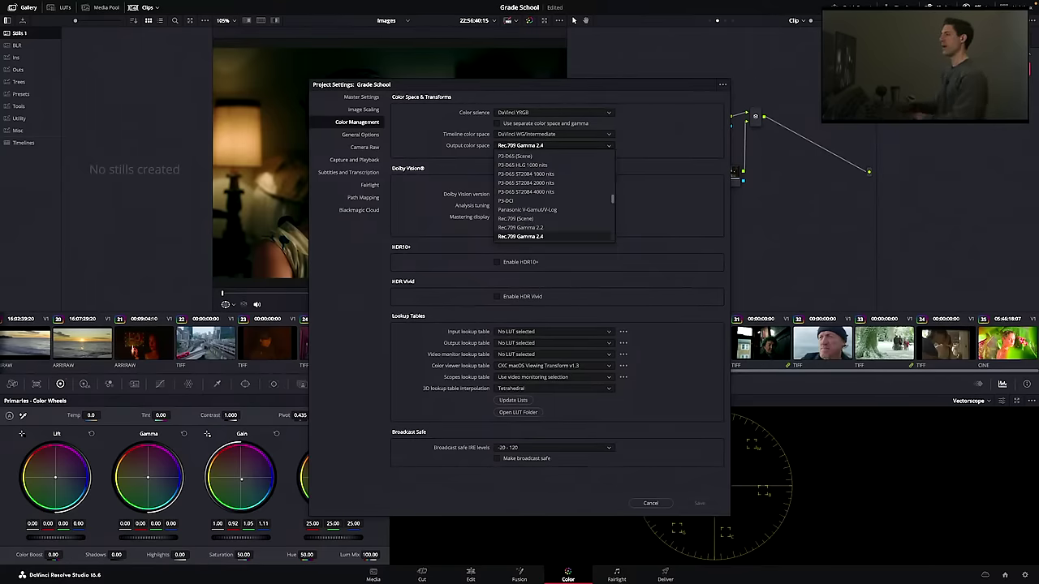
{"action": "key", "text": "Up"}
{"action": "key", "text": "Return"}
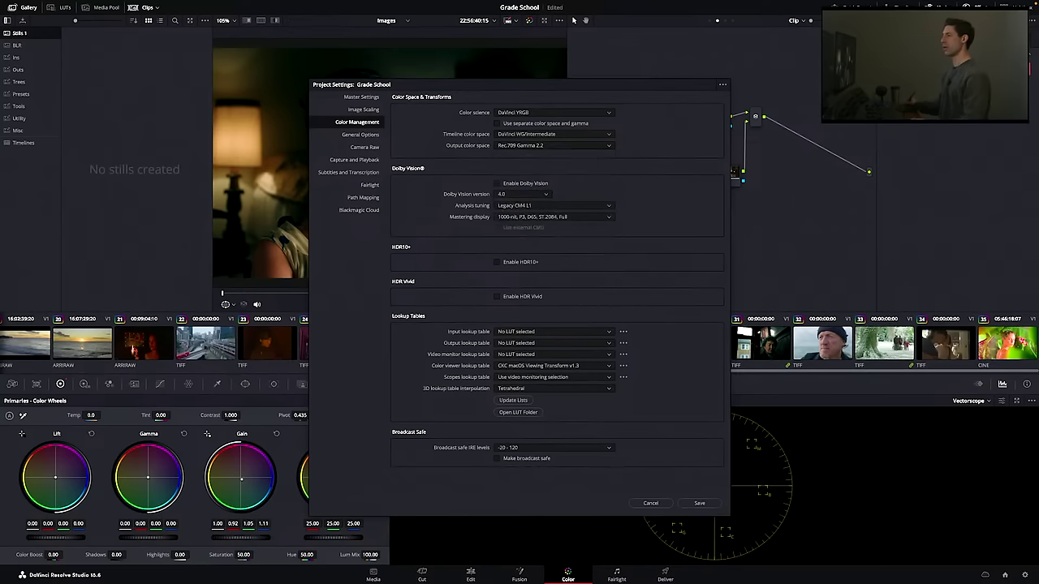
{"action": "left_click", "coordinate": [699, 503]}
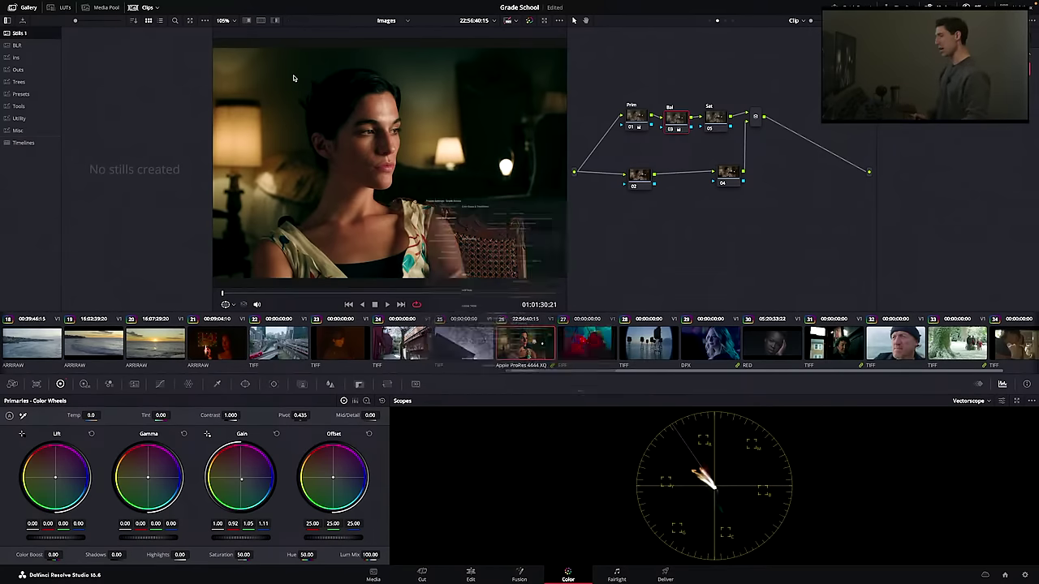
- Reopen the project's color management settings and choose ACEScct as the timeline color space
{"action": "key", "text": "shift+9"}
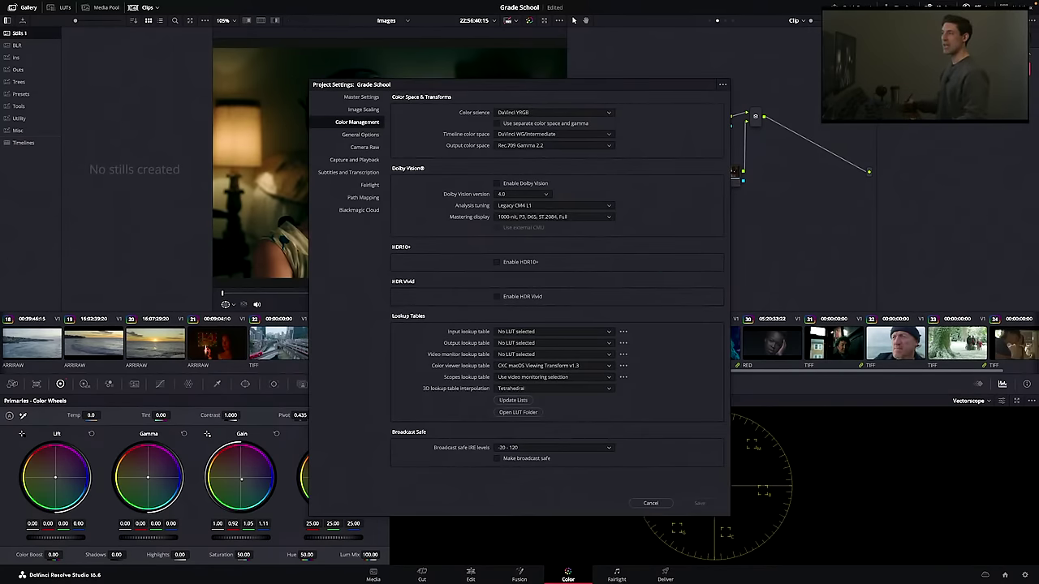
{"action": "key", "text": "Escape"}
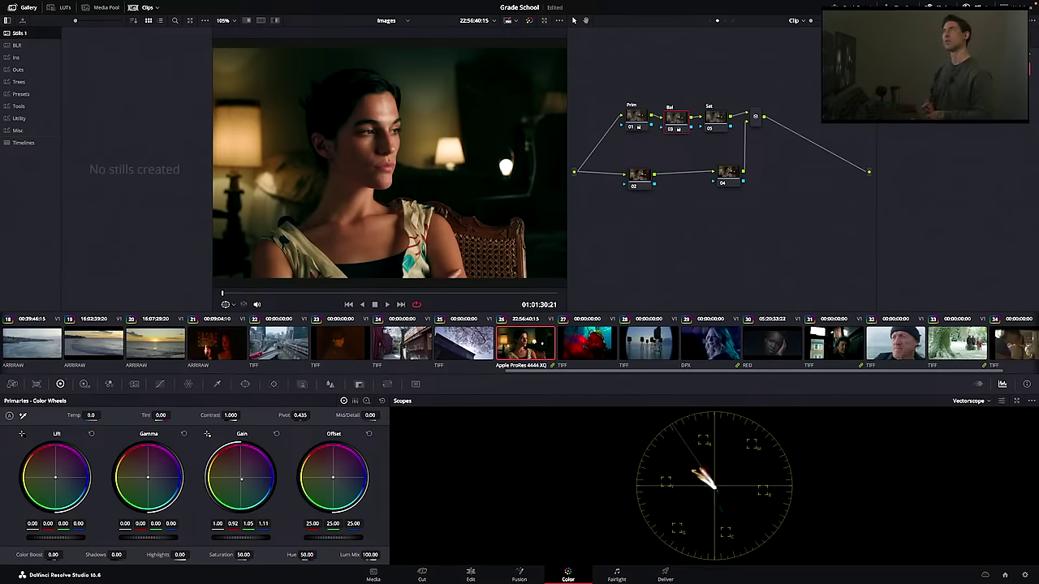
{"action": "key", "text": "shift+9"}
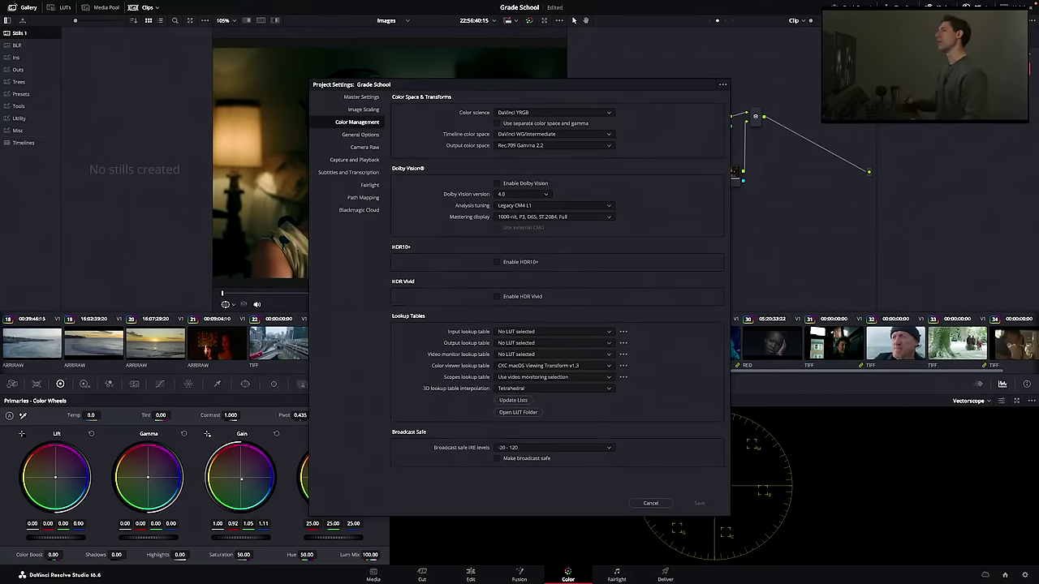
{"action": "left_click_drag", "start_coordinate": [529, 85], "coordinate": [521, 82]}
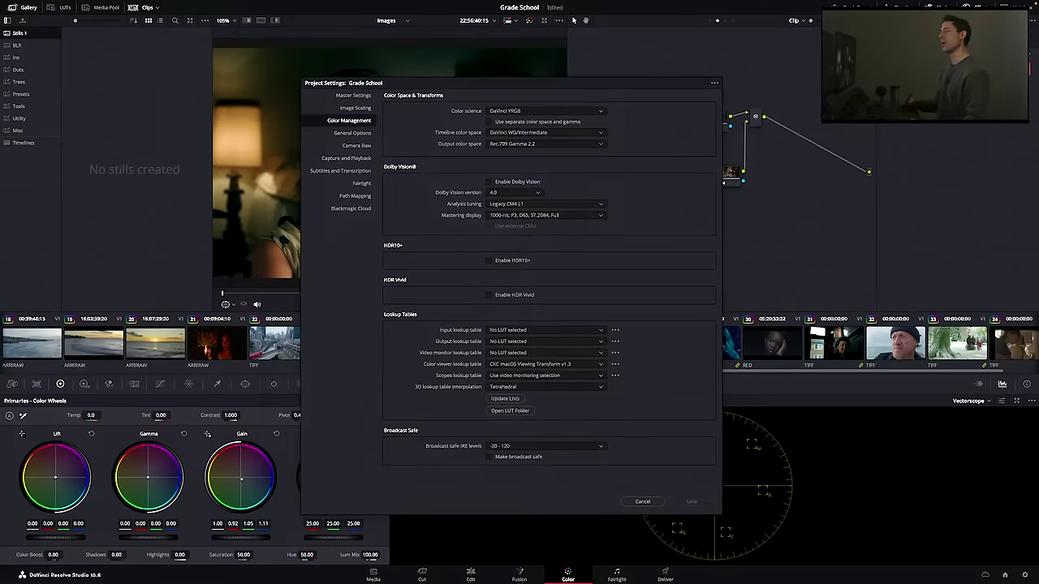
{"action": "left_click", "coordinate": [546, 133]}
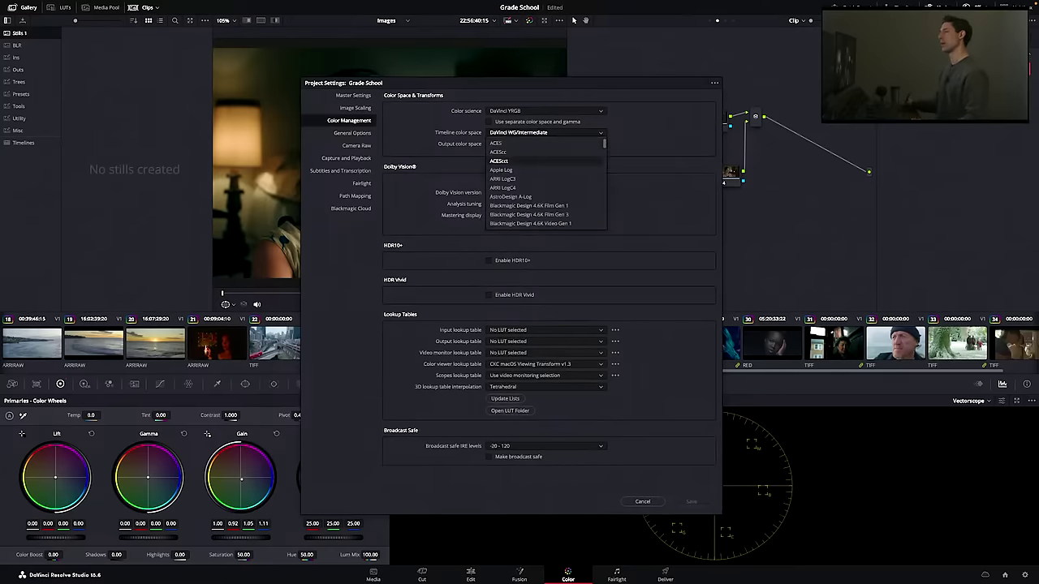
{"action": "left_click", "coordinate": [520, 161]}
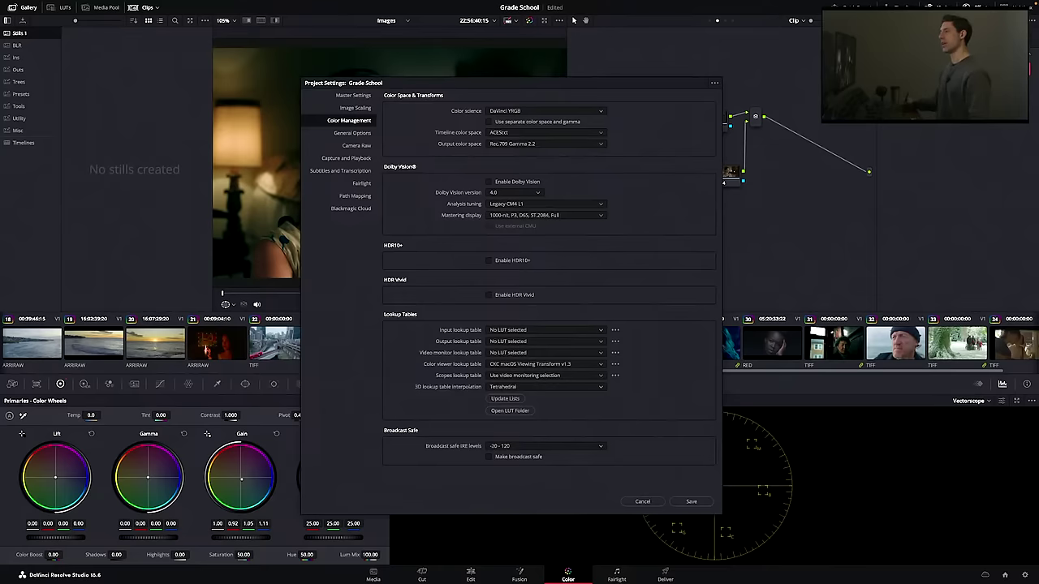
{"action": "left_click", "coordinate": [352, 134]}
{"action": "left_click", "coordinate": [349, 120]}
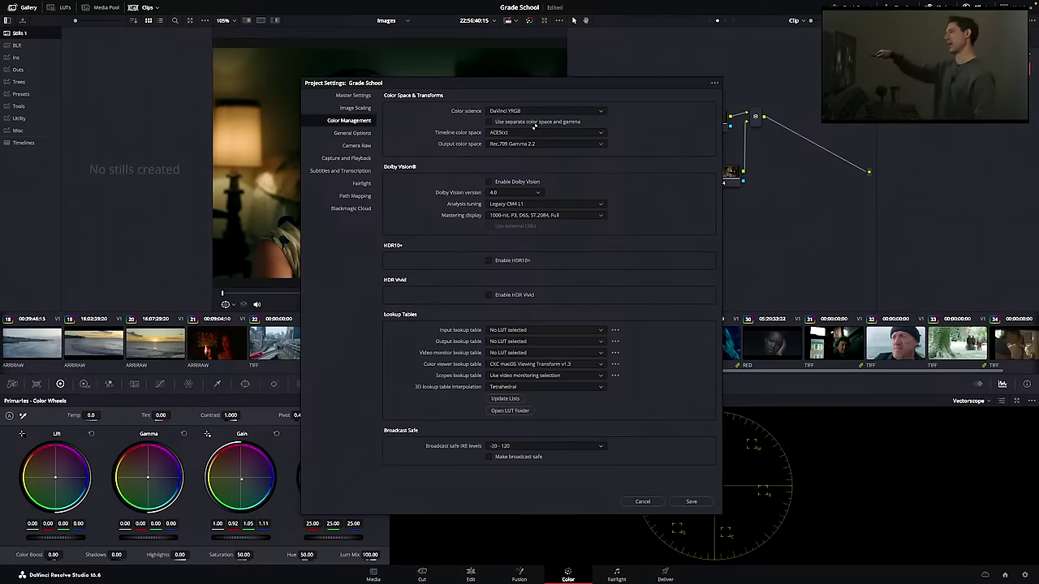
- Set the output color space to P3-D65 HLG 1000 nits and save the project settings
{"action": "left_click", "coordinate": [546, 145]}
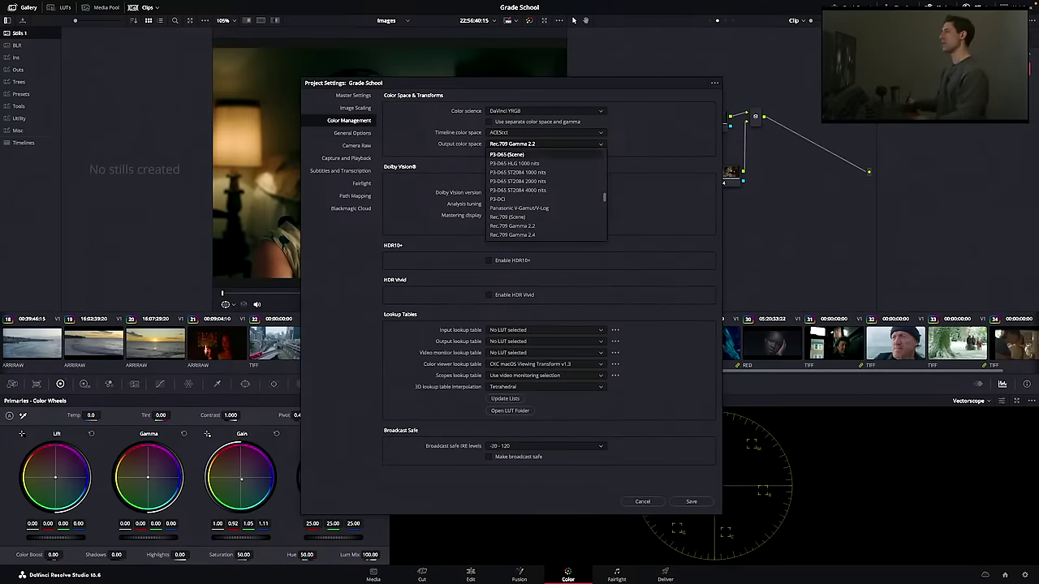
{"action": "left_click", "coordinate": [514, 164]}
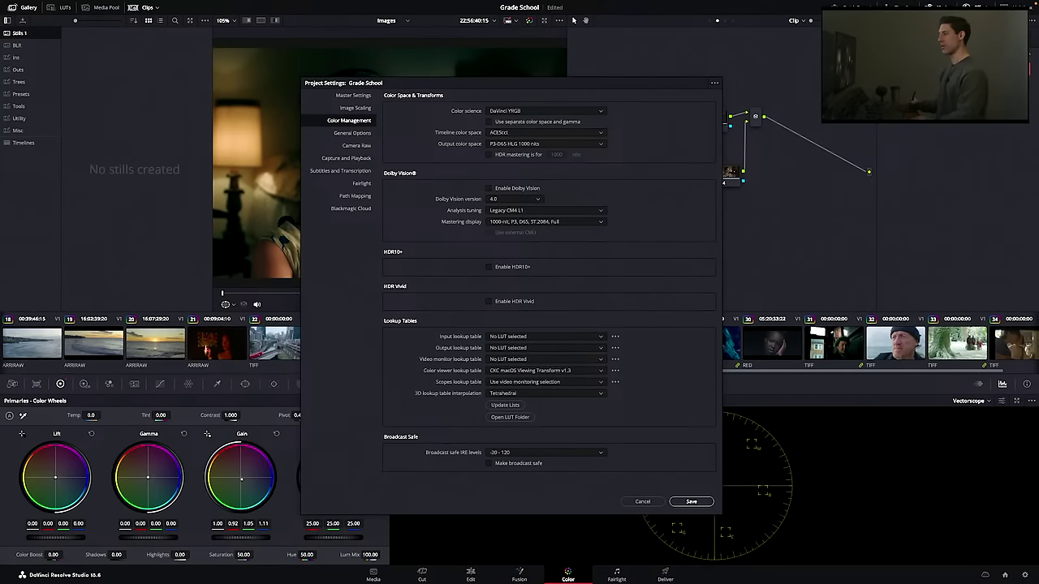
{"action": "left_click", "coordinate": [691, 502]}
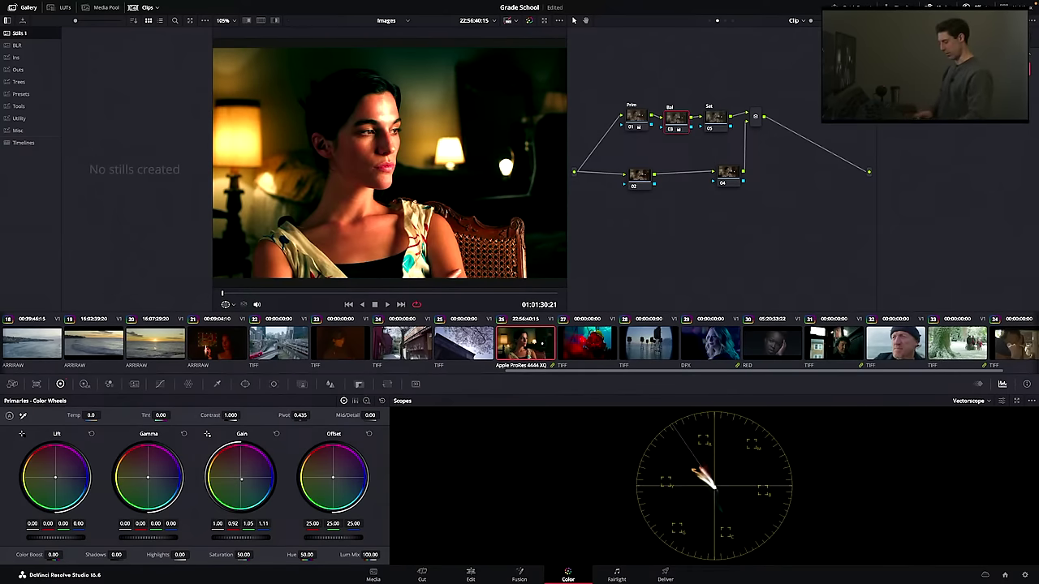
- Return the project's output color space to Rec.709 Gamma 2.2 and save the settings
{"action": "key", "text": "shift+9"}
{"action": "left_click", "coordinate": [553, 145]}
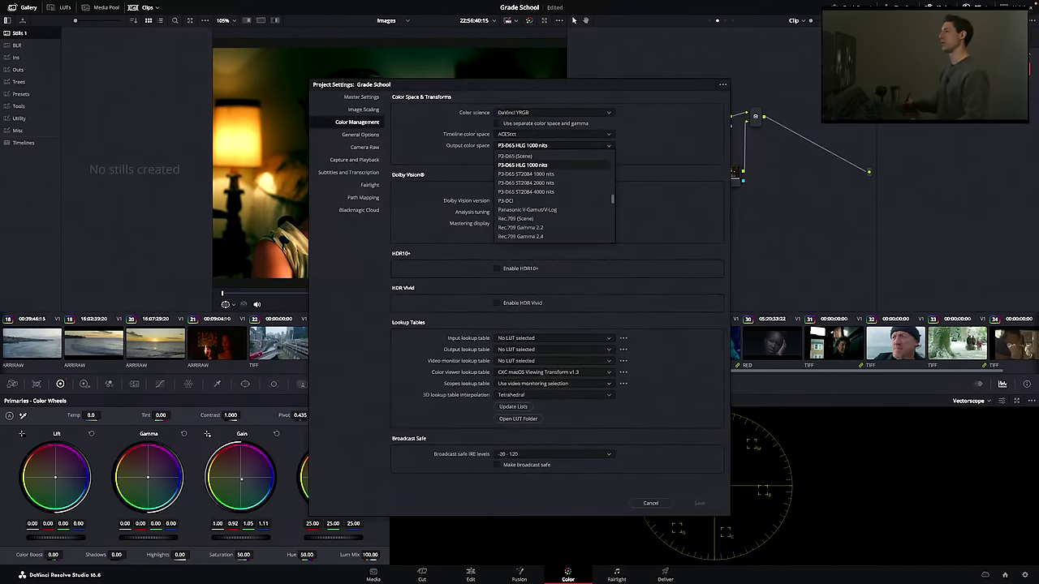
{"action": "left_click", "coordinate": [520, 227]}
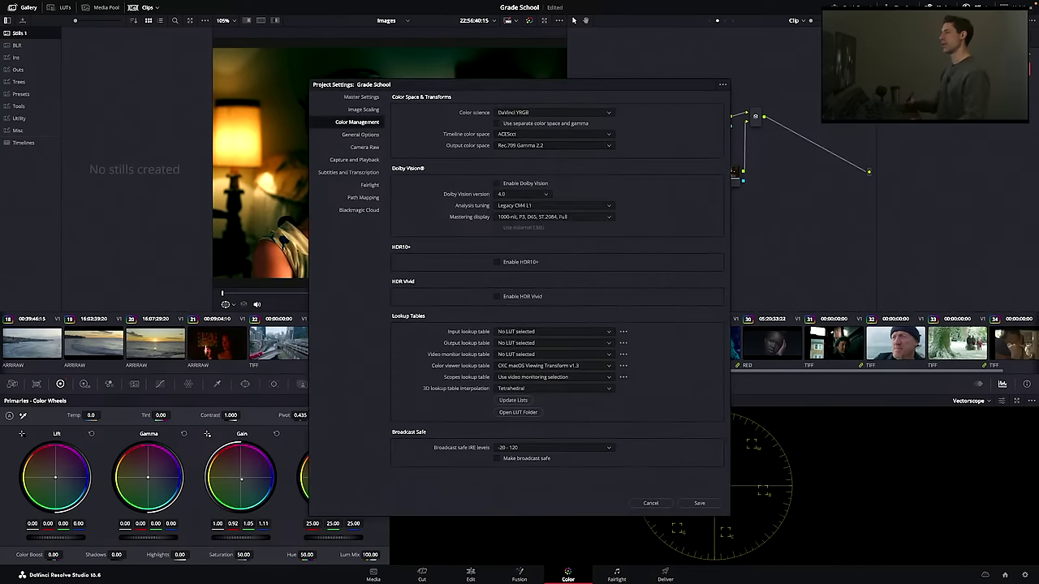
{"action": "left_click", "coordinate": [700, 504]}
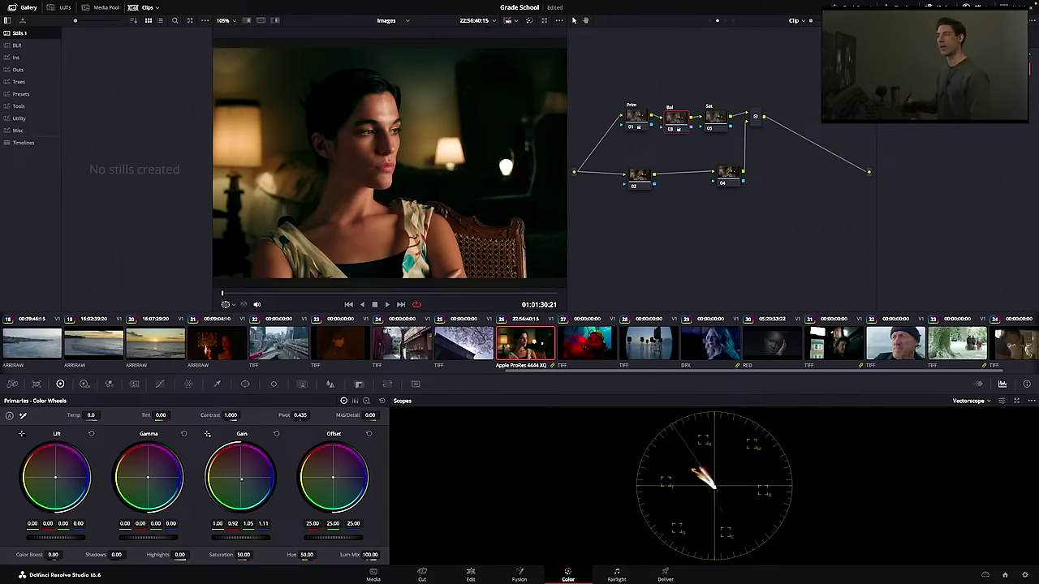
- Show the High Dynamic Range color wheels, then set the project's timeline color space to DaVinci WG/Intermediate and save
{"action": "left_click", "coordinate": [85, 384]}
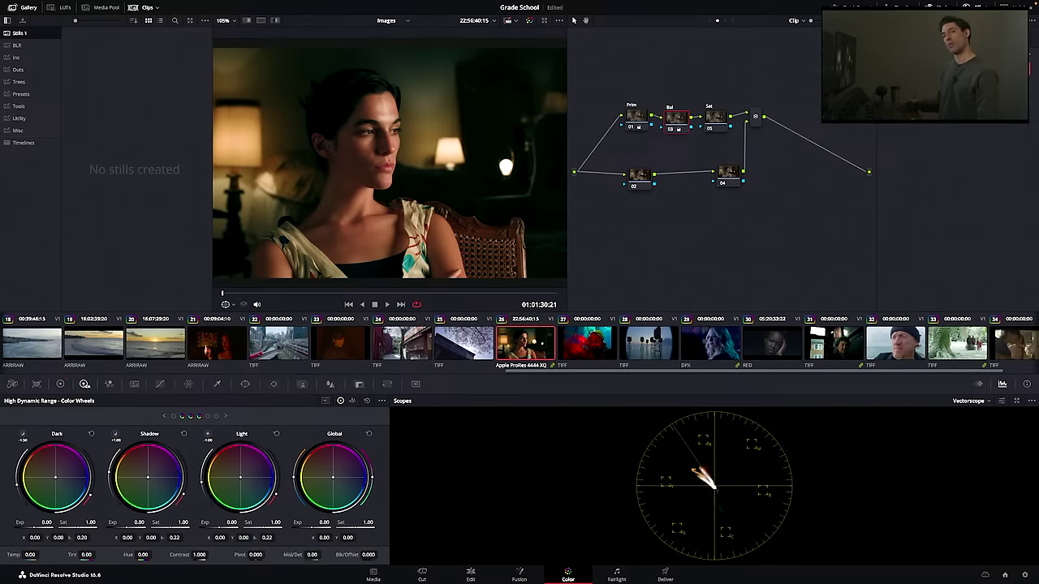
{"action": "key", "text": "shift+9"}
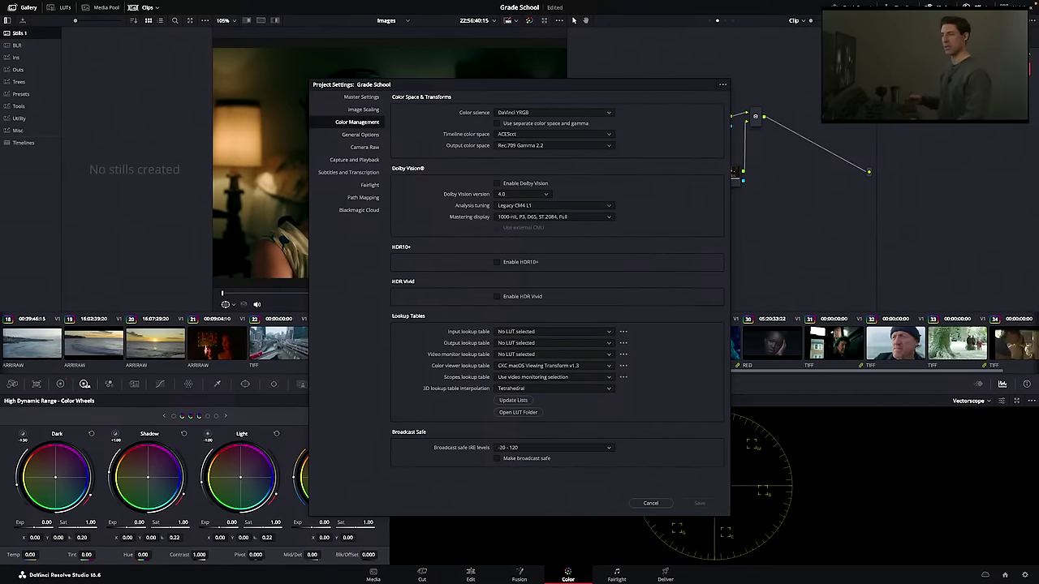
{"action": "left_click", "coordinate": [554, 135]}
{"action": "scroll", "coordinate": [555, 190], "scroll_direction": "down", "scroll_amount": 6}
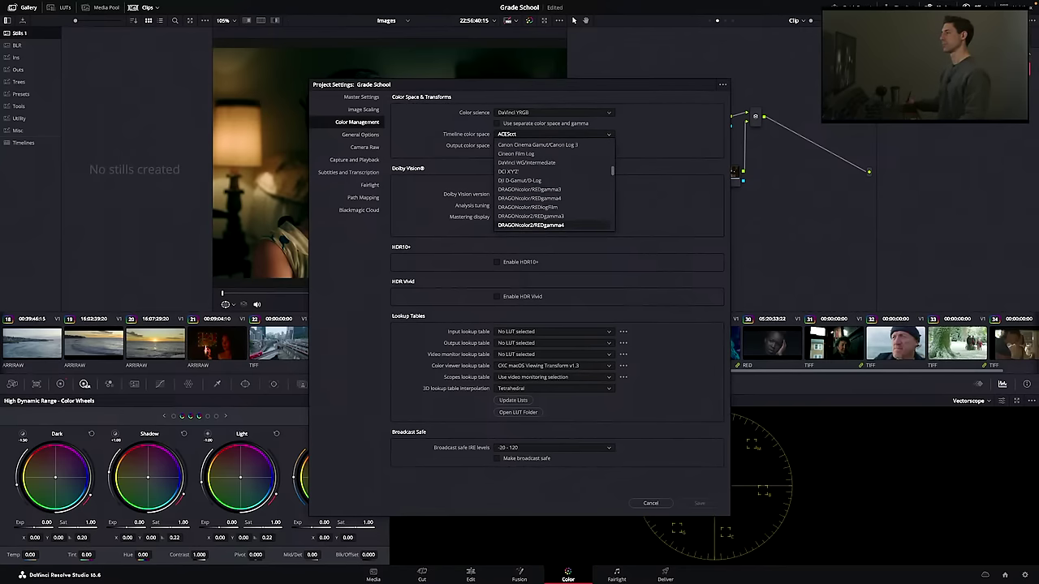
{"action": "left_click", "coordinate": [526, 164]}
{"action": "left_click", "coordinate": [700, 503]}
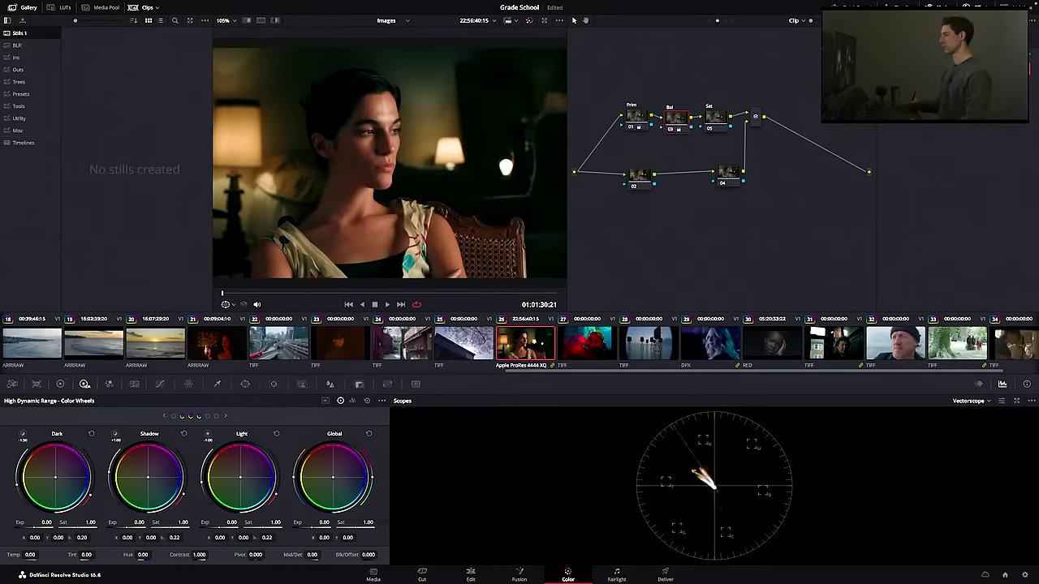
- Shift the Prim node's HDR Light wheel to X 0.01, Y -0.01, reset the HDR grade, and return to the primary color wheels
{"action": "left_click", "coordinate": [637, 117]}
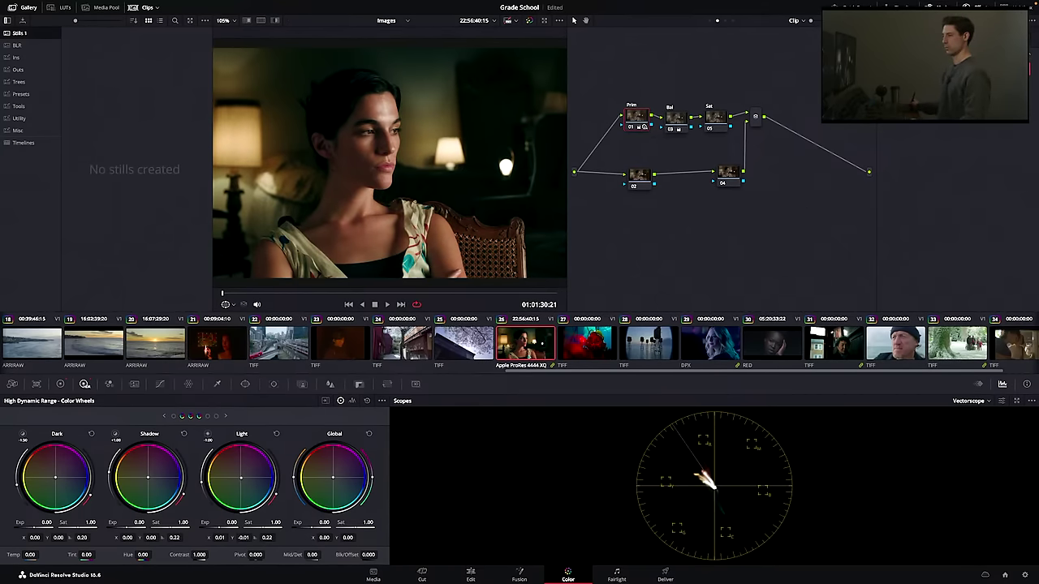
{"action": "left_click", "coordinate": [367, 401]}
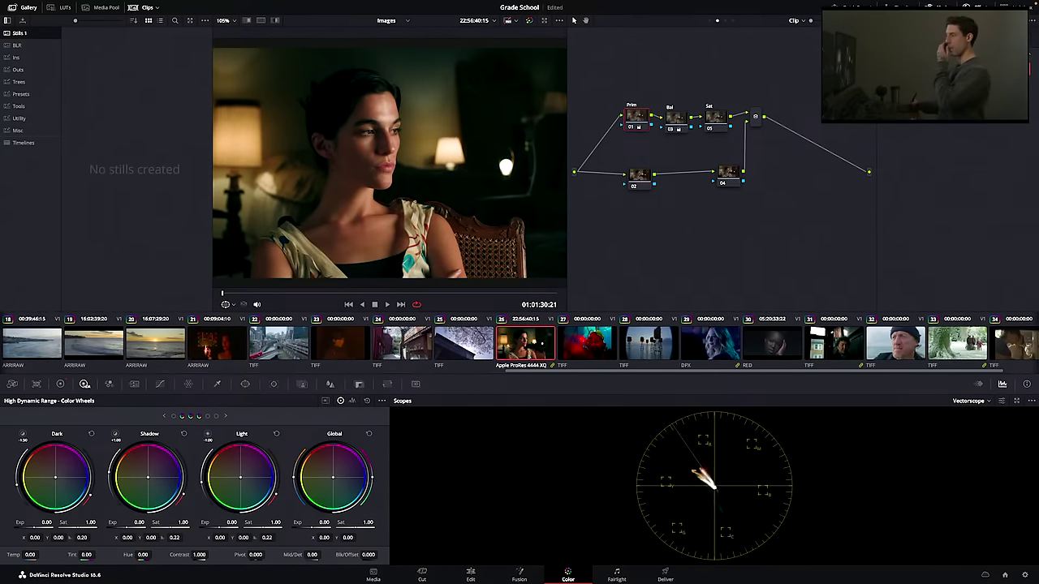
{"action": "left_click", "coordinate": [60, 384]}
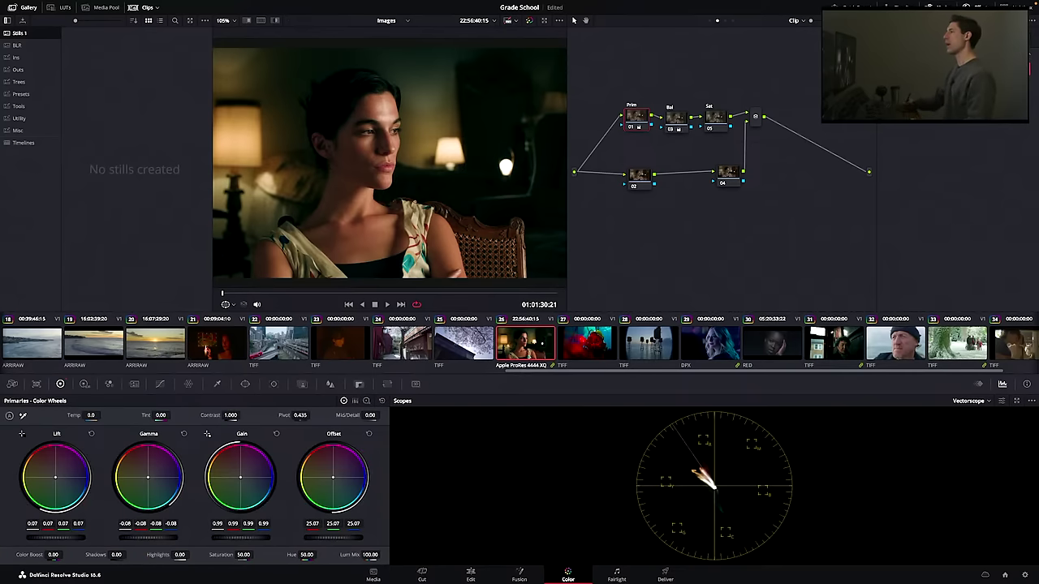
{"action": "left_click_drag", "start_coordinate": [638, 118], "coordinate": [633, 120]}
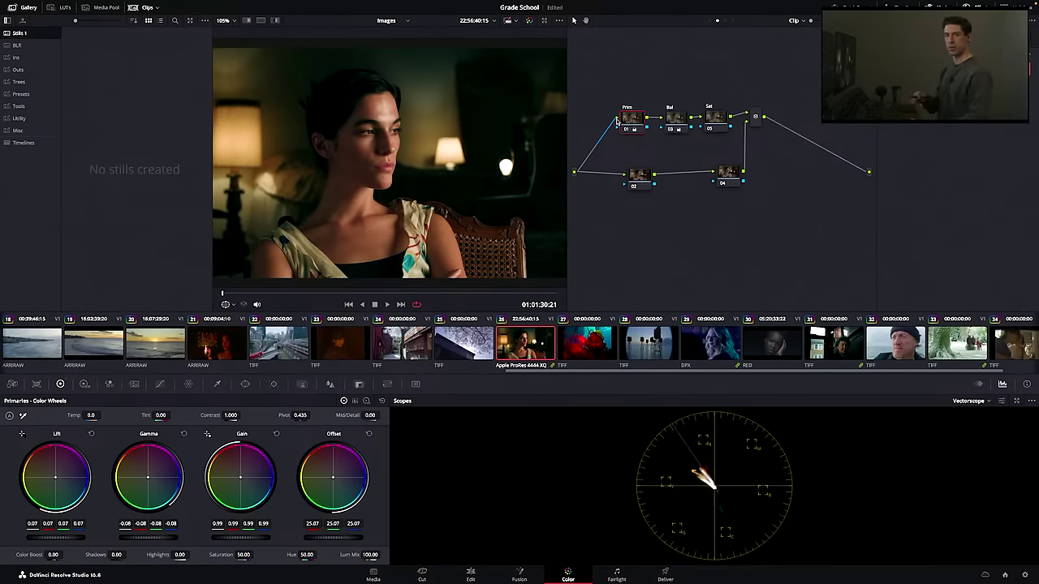
- Turn off Use Mac display color profiles for viewers in the general system preferences and save, keeping the woman's image in view
{"action": "key", "text": "super+comma"}
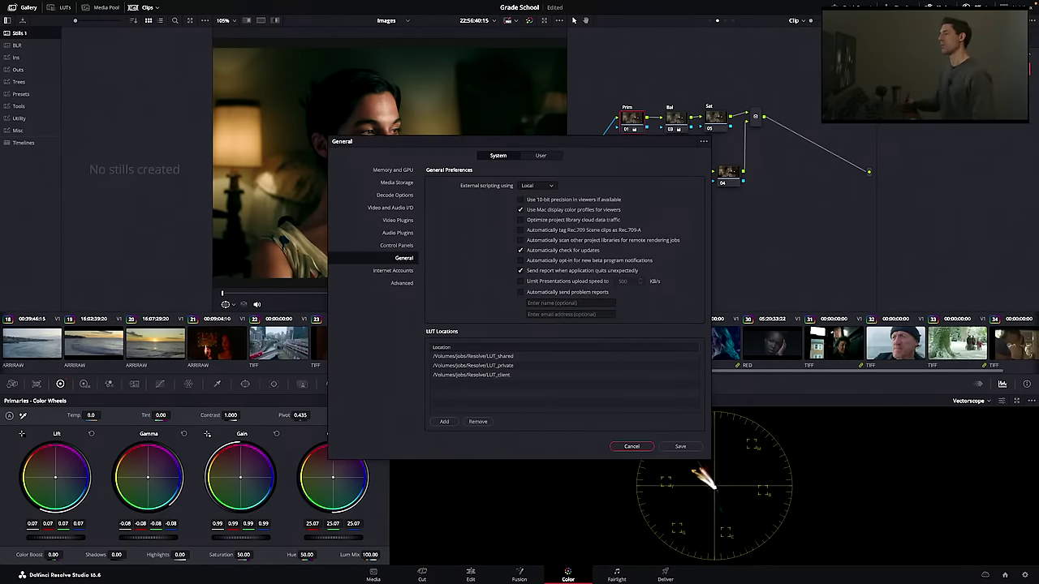
{"action": "left_click_drag", "start_coordinate": [519, 141], "coordinate": [521, 140]}
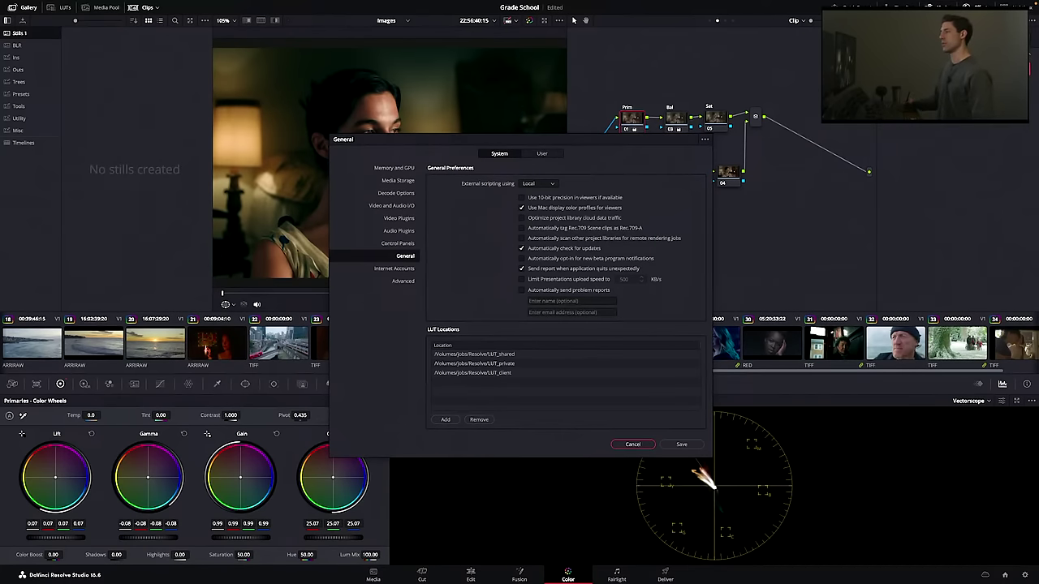
{"action": "left_click_drag", "start_coordinate": [520, 140], "coordinate": [511, 140]}
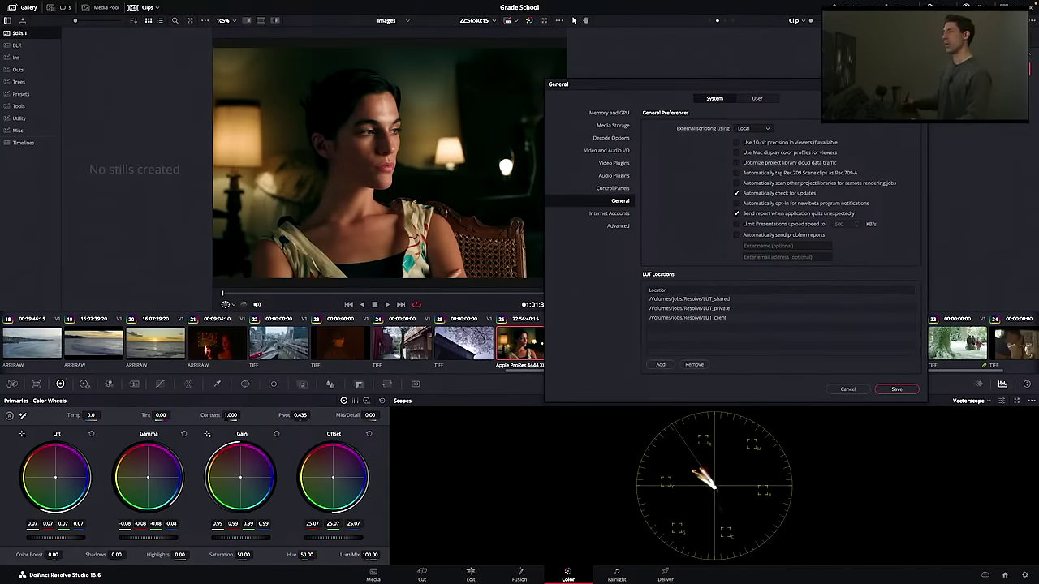
{"action": "left_click", "coordinate": [897, 389]}
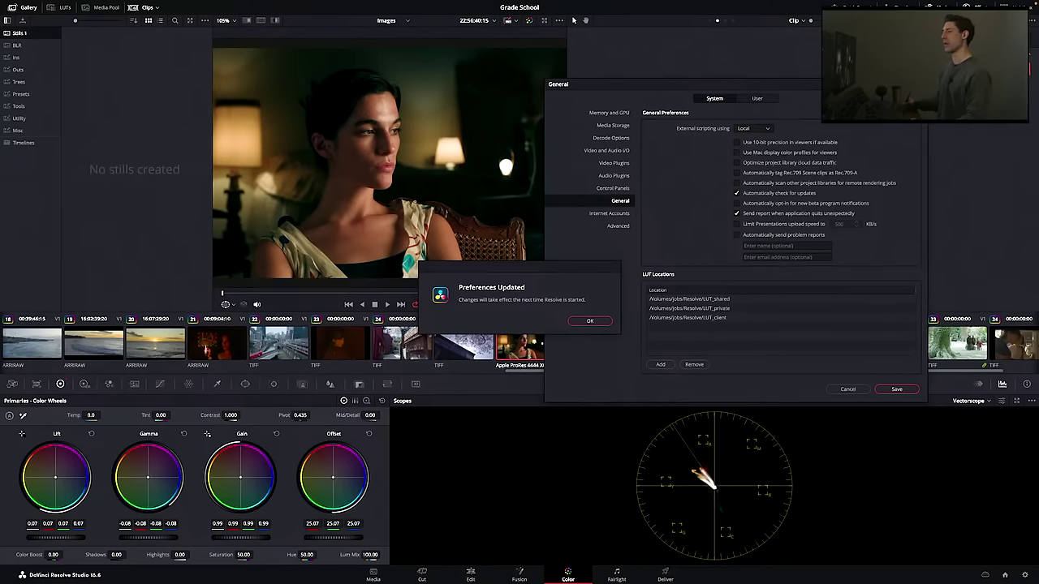
{"action": "key", "text": "Return"}
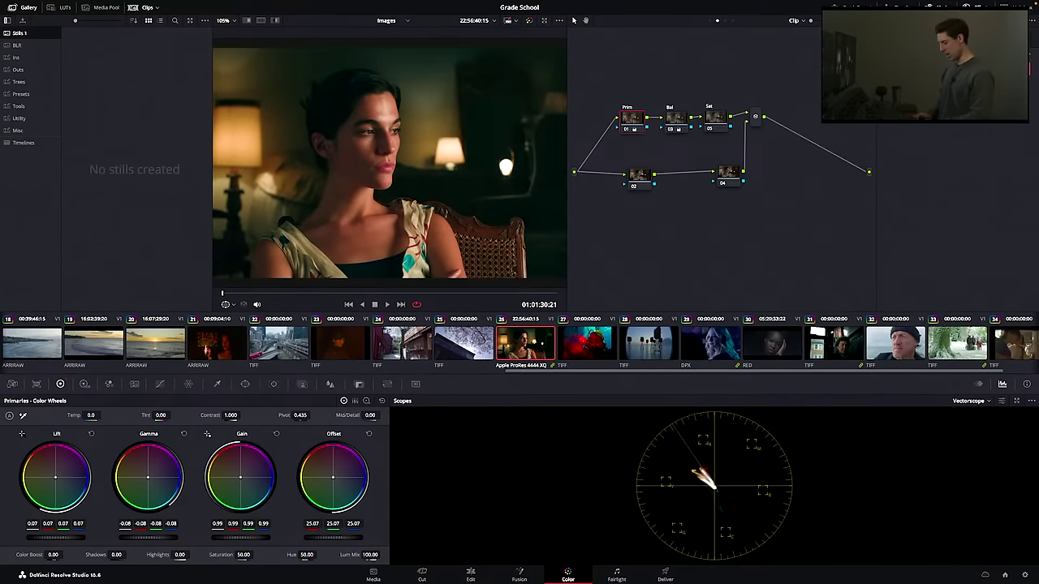
{"action": "key", "text": "shift+9"}
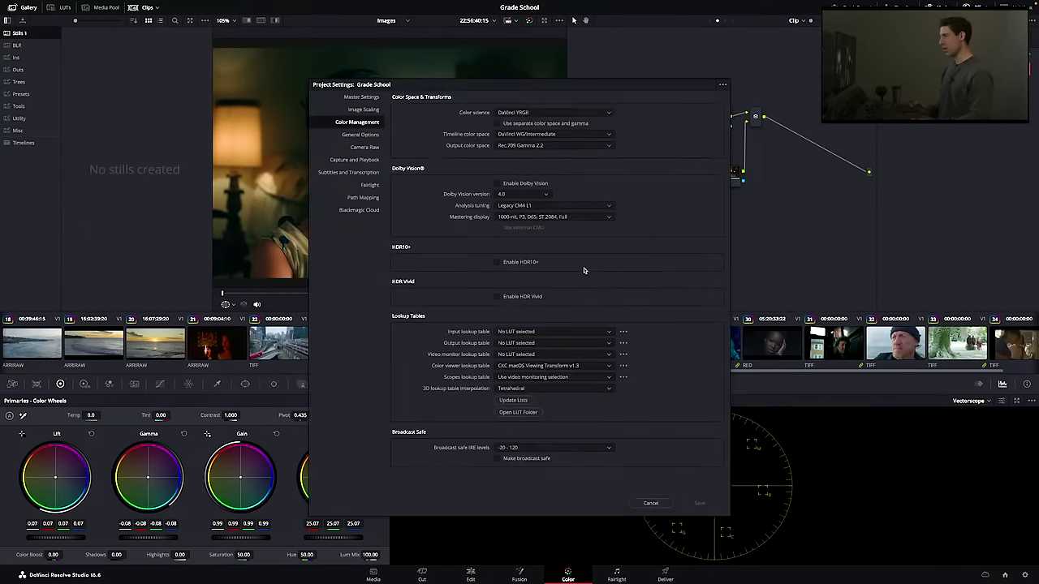
{"action": "left_click", "coordinate": [362, 134]}
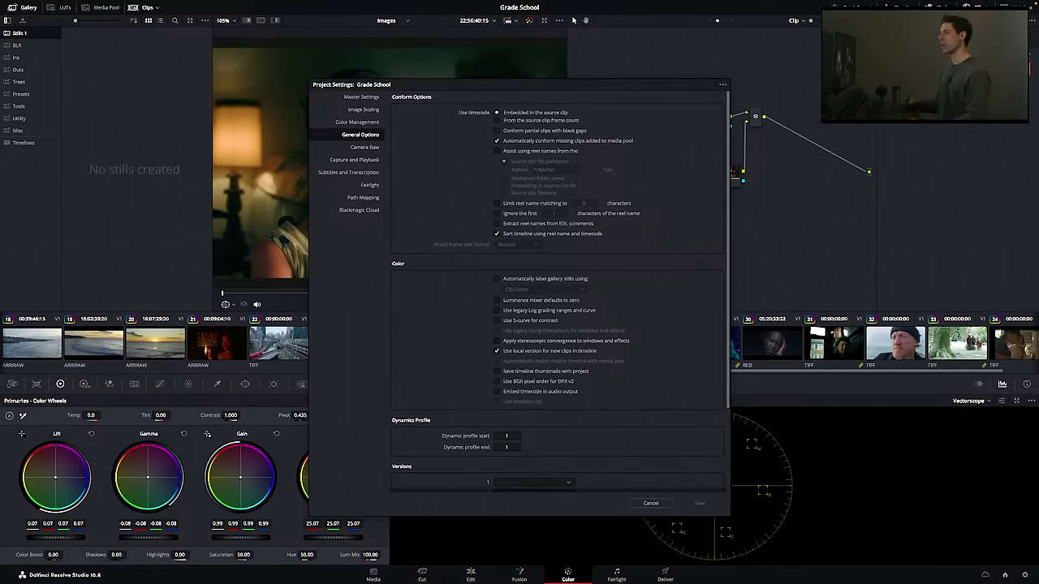
{"action": "key", "text": "Escape"}
- Turn Use Mac display color profiles for viewers back on in the general system preferences and save
{"action": "key", "text": "super+comma"}
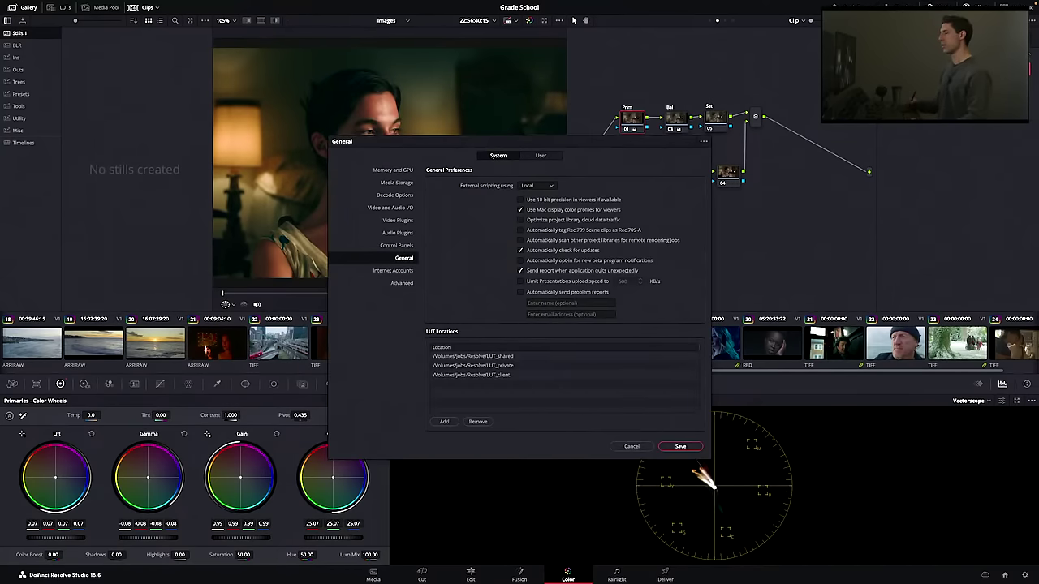
{"action": "key", "text": "Return"}
{"action": "key", "text": "Return"}
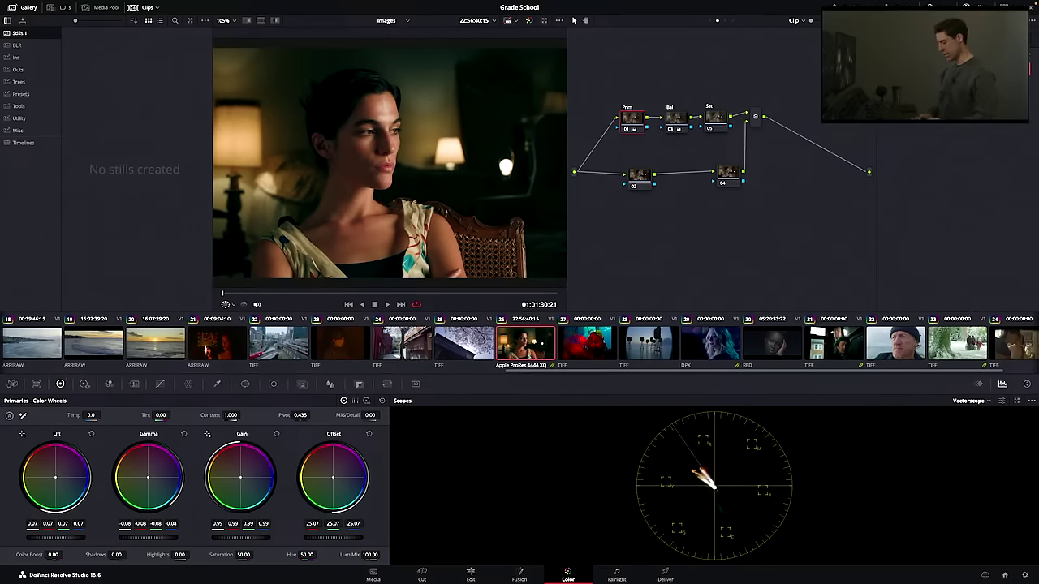
- Review the project's color management settings, including the color viewer lookup table, and close them without changes
{"action": "key", "text": "shift+9"}
{"action": "left_click", "coordinate": [357, 122]}
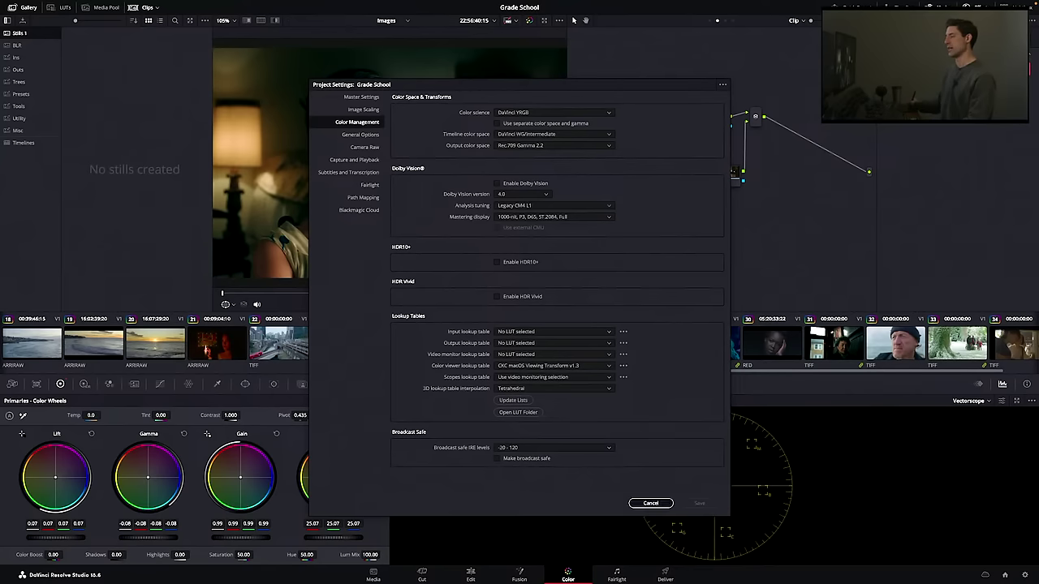
{"action": "left_click", "coordinate": [651, 503]}
- On the seated woman's clip, set the Prim node's Lift to 0.06 and the Bal node's Gain to red 0.92, green 1.02, blue 1.15
{"action": "left_click", "coordinate": [676, 119]}
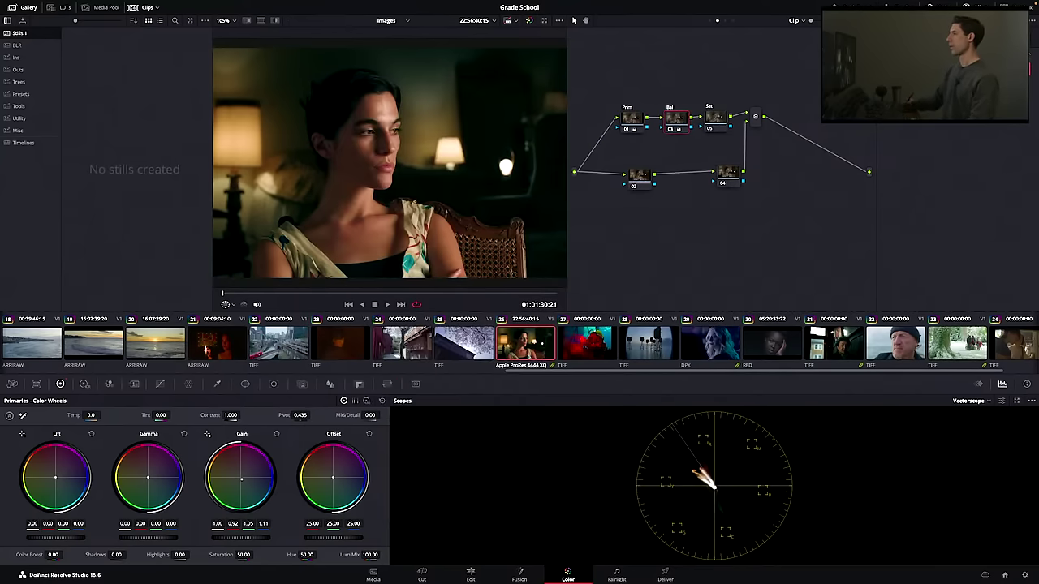
{"action": "left_click", "coordinate": [632, 121]}
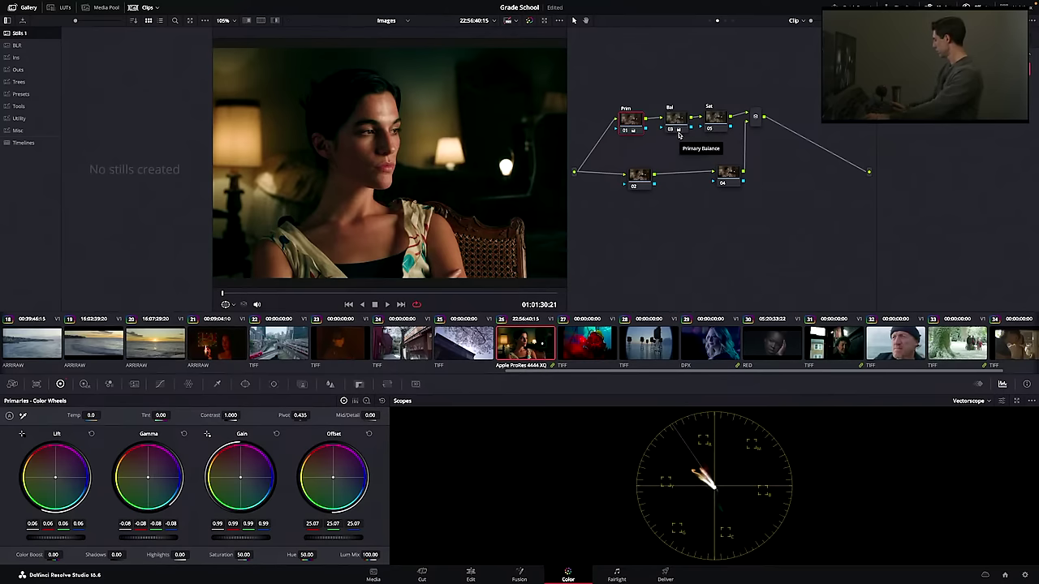
{"action": "key", "text": "alt+shift+'"}
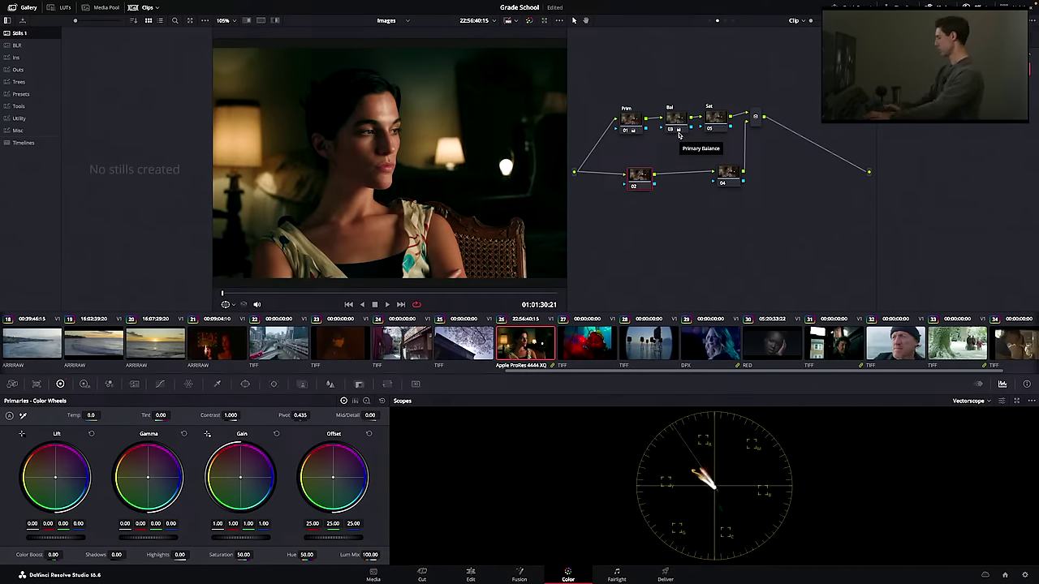
{"action": "key", "text": "shift+apostrophe"}
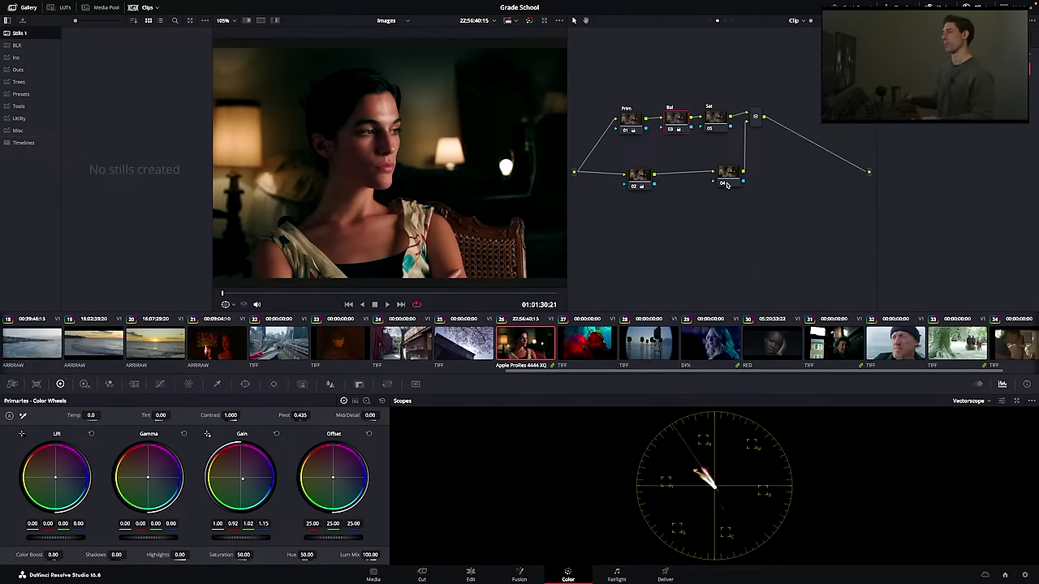
{"action": "left_click", "coordinate": [639, 175]}
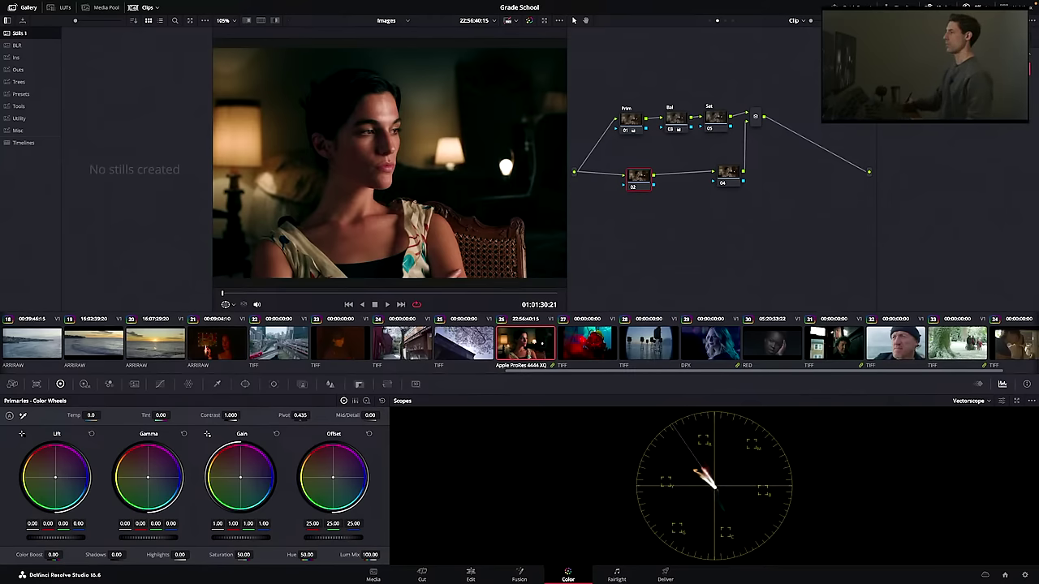
{"action": "left_click", "coordinate": [631, 120]}
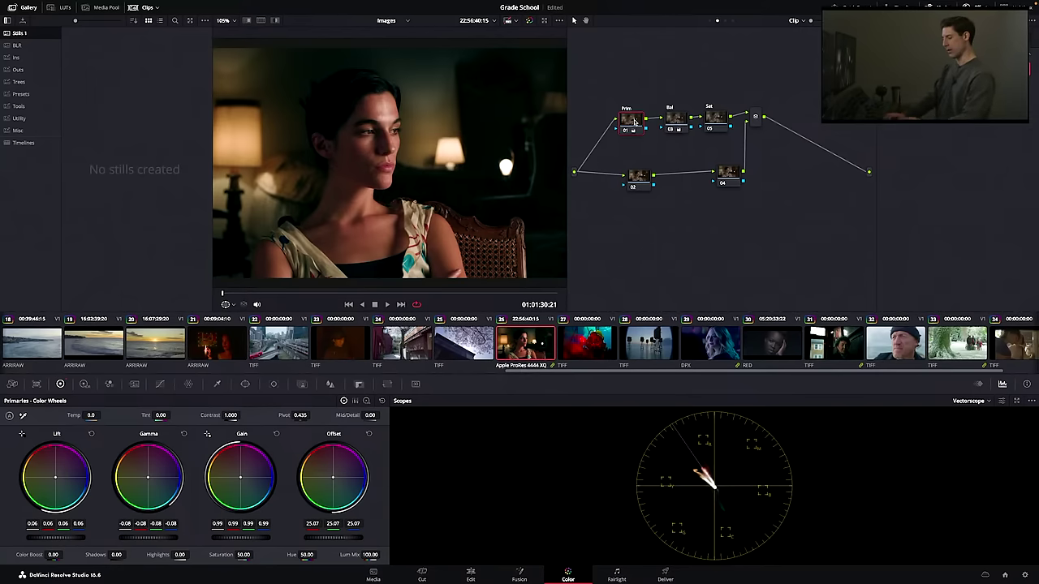
- On clip 31, set the Prim node's composite mode to Luminosity and adjust its Lift to 0.01, Gamma to -0.04 and Gain to 1.08
{"action": "key", "text": "super+1"}
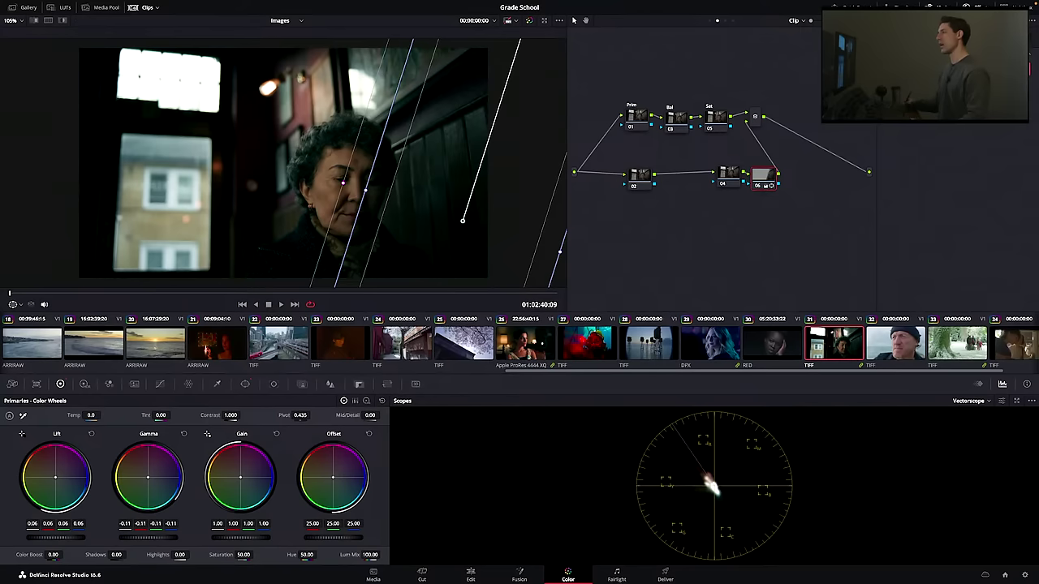
{"action": "left_click", "coordinate": [637, 118]}
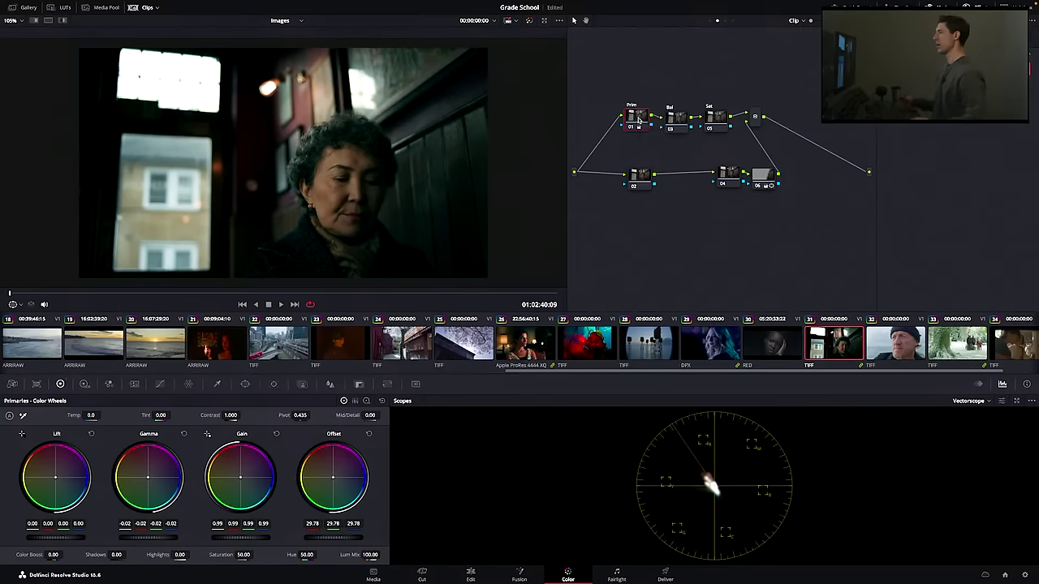
{"action": "right_click", "coordinate": [639, 120]}
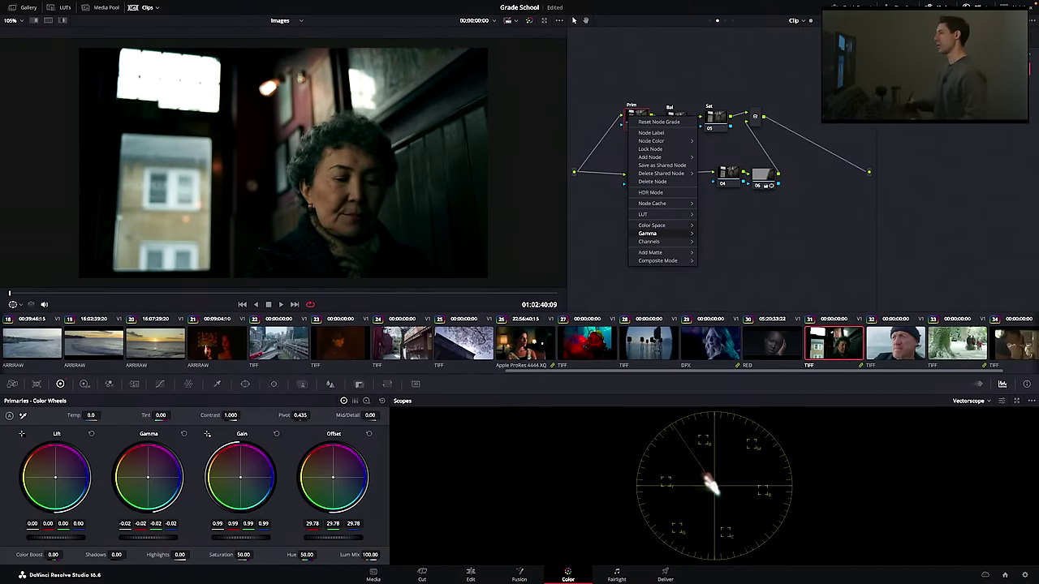
{"action": "mouse_move", "coordinate": [659, 261]}
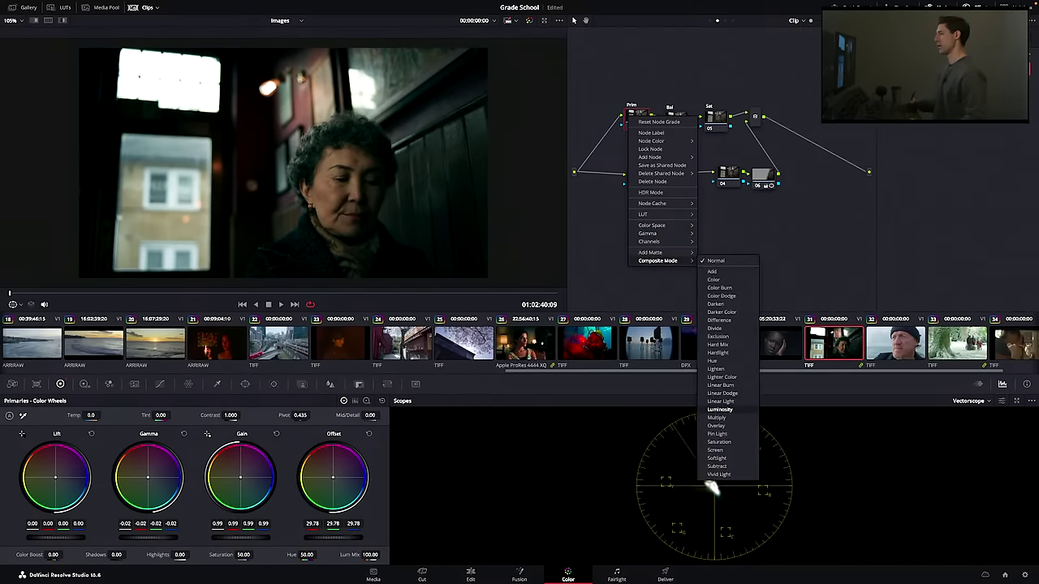
{"action": "left_click", "coordinate": [720, 410]}
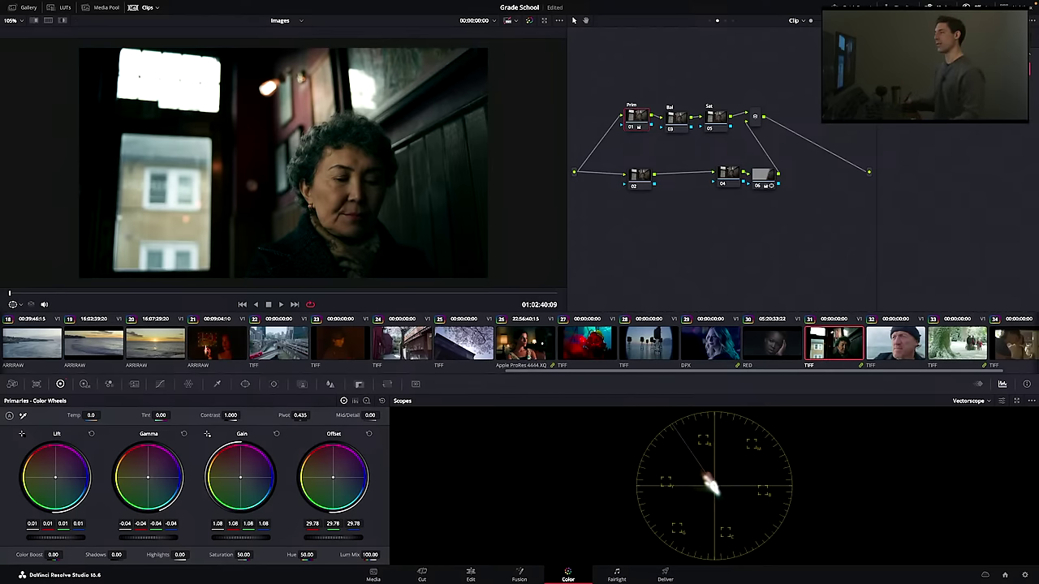
- Add a serial node after the parallel mixer on clip 31 and apply the Ramp still from the Utility album to it
{"action": "left_click", "coordinate": [761, 175]}
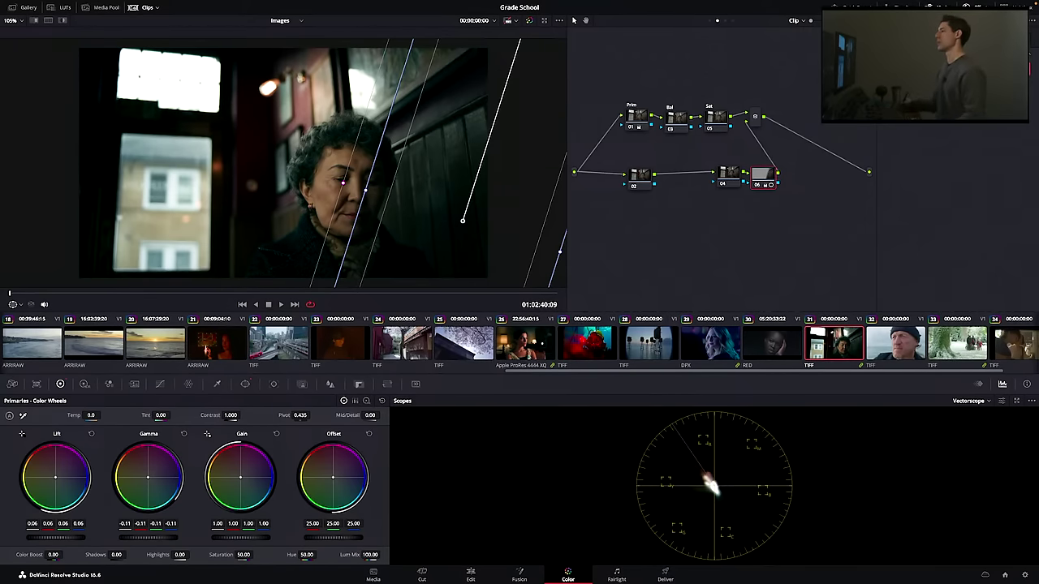
{"action": "key", "text": "shift+apostrophe"}
{"action": "key", "text": "alt+s"}
{"action": "left_click", "coordinate": [15, 7]}
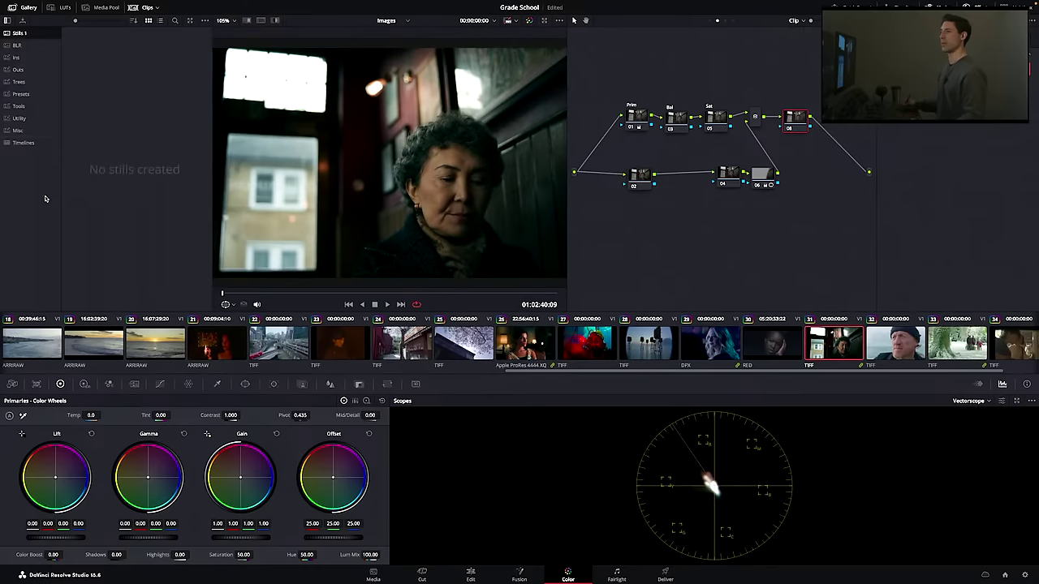
{"action": "left_click", "coordinate": [20, 118]}
{"action": "mouse_move", "coordinate": [168, 44]}
{"action": "left_mouse_down"}
{"action": "mouse_move", "coordinate": [398, 63]}
{"action": "mouse_move", "coordinate": [804, 120]}
{"action": "mouse_move", "coordinate": [640, 76]}
{"action": "mouse_move", "coordinate": [164, 55]}
{"action": "mouse_move", "coordinate": [172, 42]}
{"action": "left_mouse_up"}
{"action": "left_click_drag", "start_coordinate": [99, 50], "coordinate": [796, 122]}
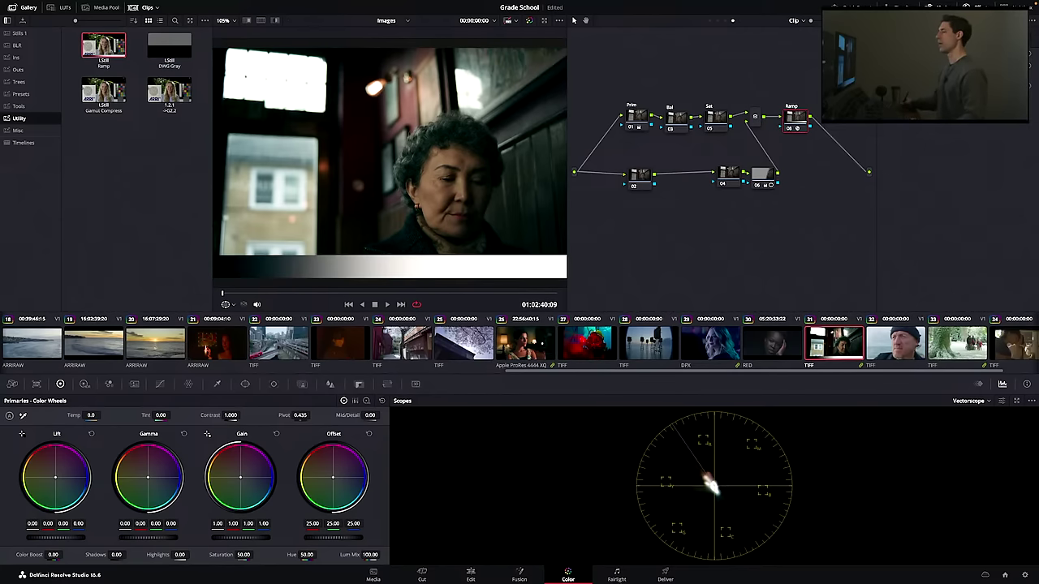
- Disable the timeline-level output nodes, switch the scope to Waveform, and return to the clip node graph
{"action": "key", "text": "shift+grave"}
{"action": "left_click", "coordinate": [784, 144]}
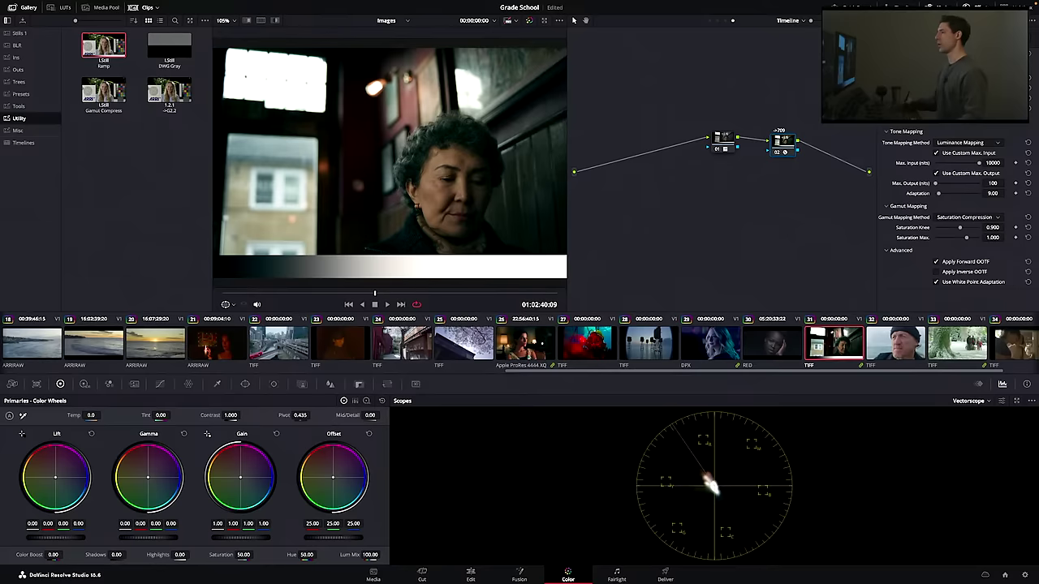
{"action": "left_click", "coordinate": [973, 401]}
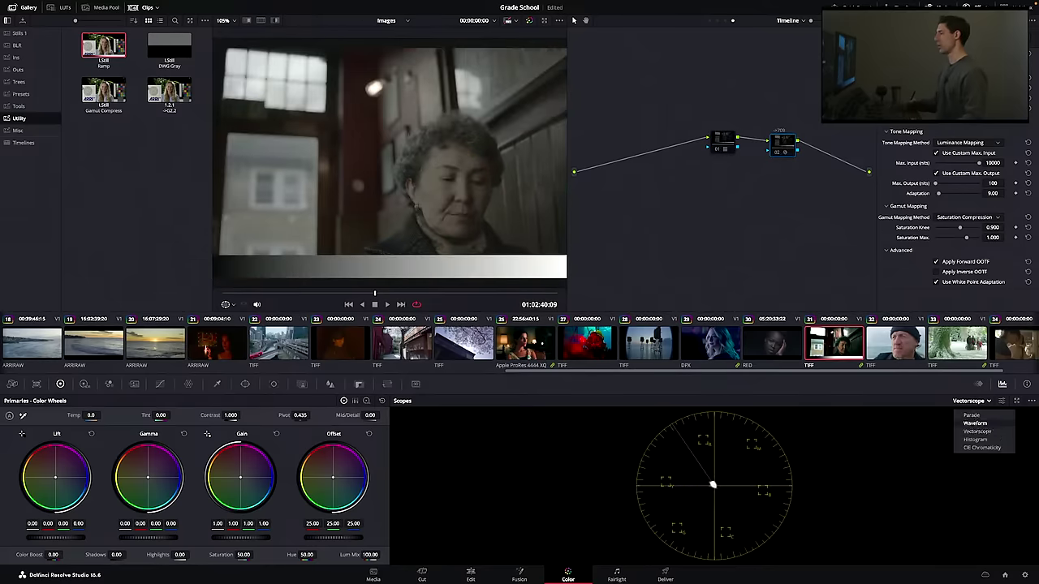
{"action": "left_click", "coordinate": [976, 424]}
{"action": "left_click_drag", "start_coordinate": [783, 144], "coordinate": [788, 144]}
{"action": "key", "text": "shift+grave"}
{"action": "key", "text": "shift+grave"}
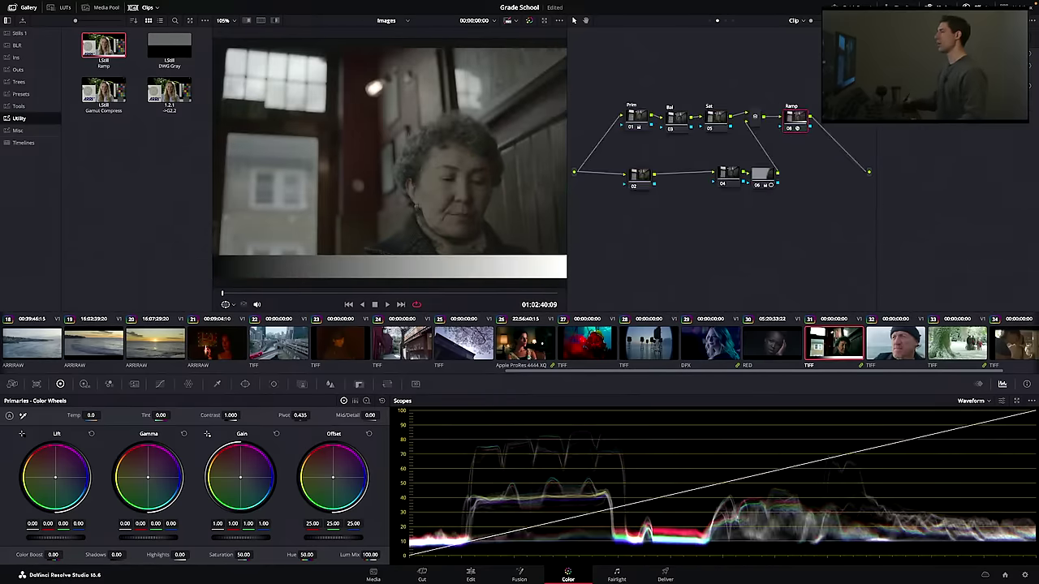
- Add a serial node after the Ramp node and bend the ramp with Lift 0.08, Gamma -0.23 and Gain 0.94
{"action": "key", "text": "alt+s"}
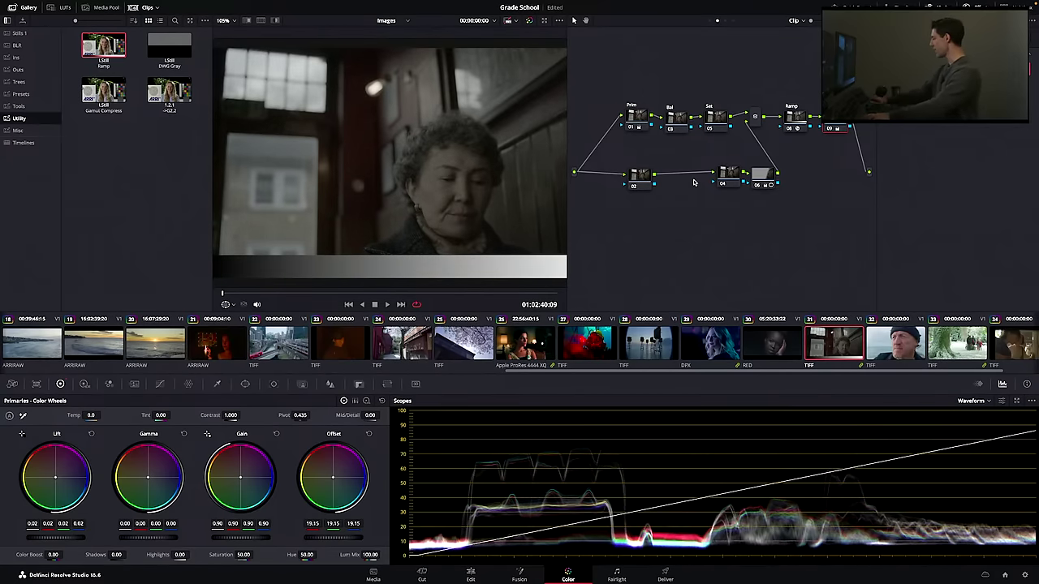
{"action": "key", "text": "shift+Home"}
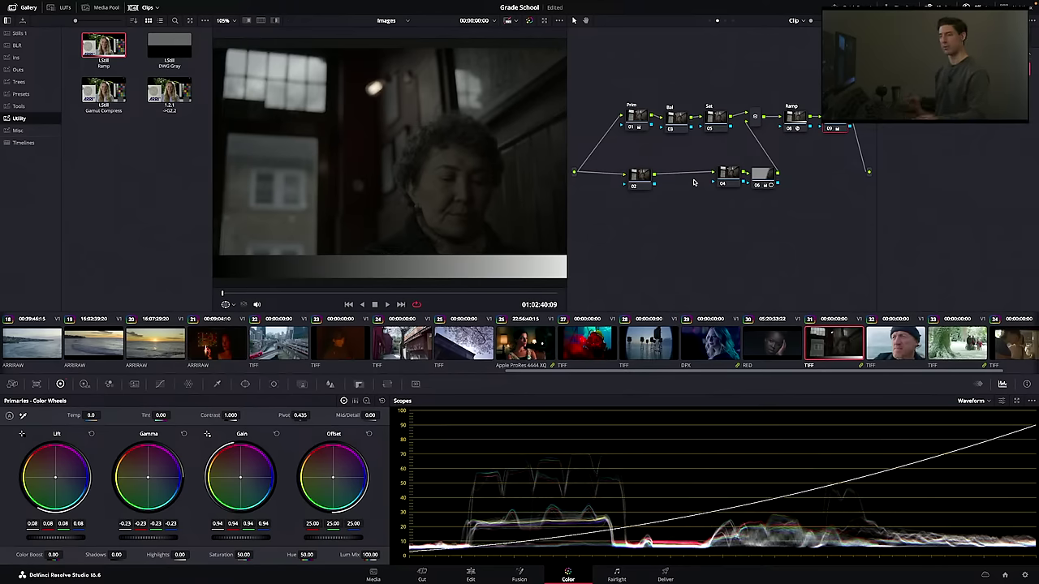
- Delete the Ramp node and the test node following it from clip 31's node graph
{"action": "left_click_drag", "start_coordinate": [866, 167], "coordinate": [803, 73]}
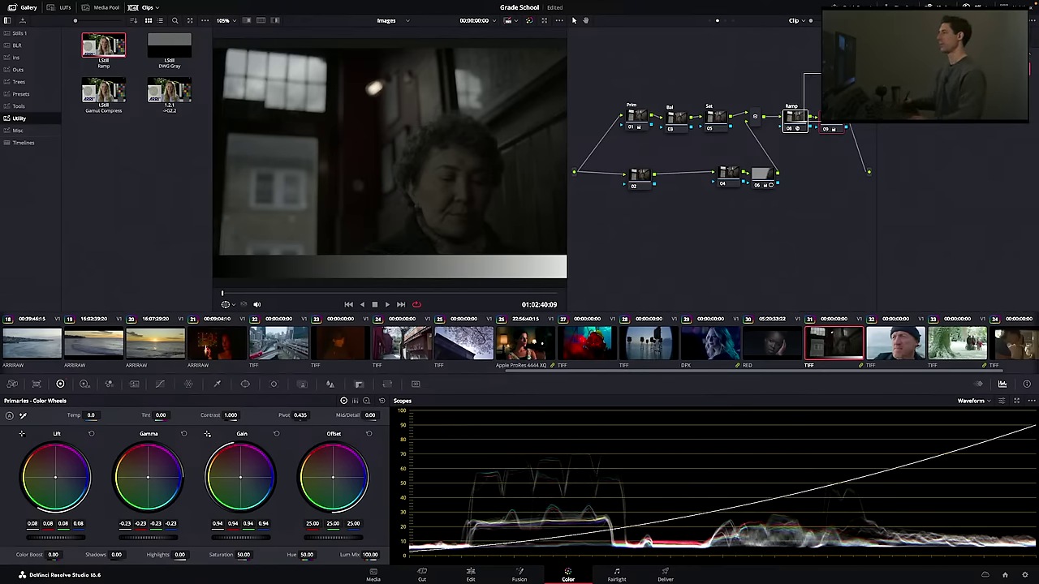
{"action": "key", "text": "Delete"}
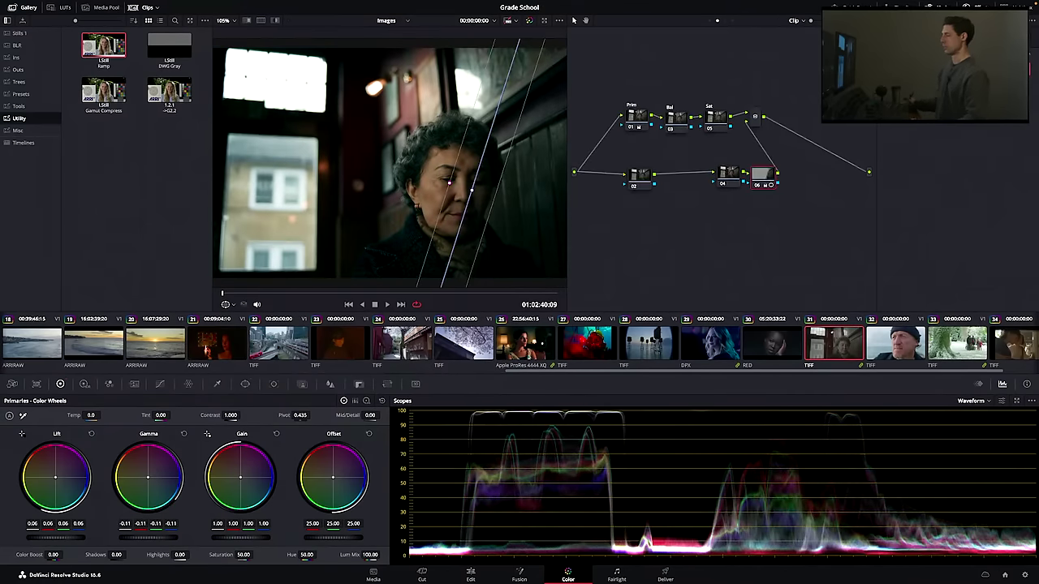
- Tidy clip 31's node graph by moving the parallel mixer farther right and shifting node 02 beneath the Prim node
{"action": "left_click", "coordinate": [1012, 7]}
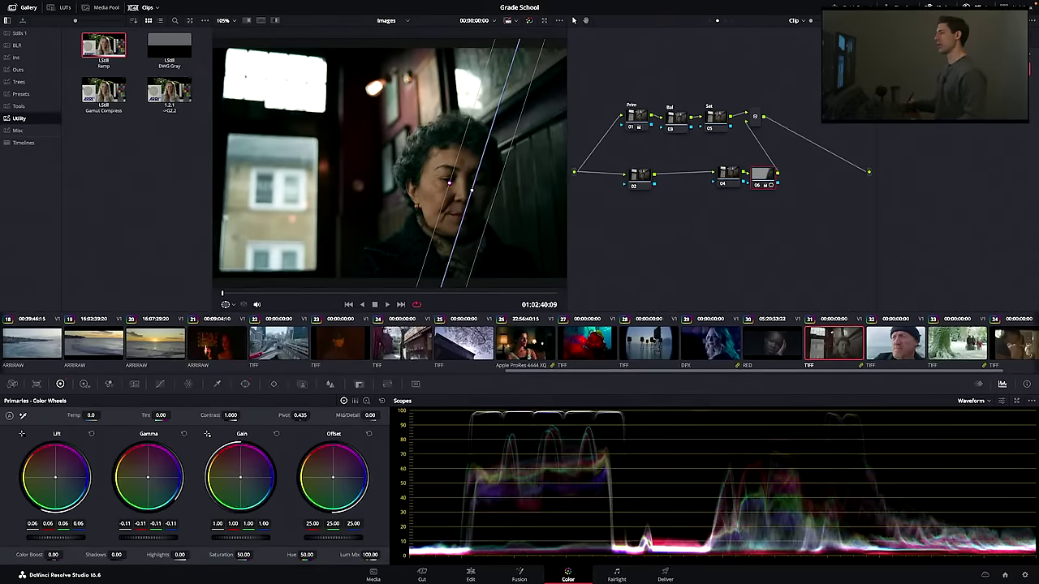
{"action": "left_click_drag", "start_coordinate": [755, 117], "coordinate": [787, 116]}
{"action": "left_click_drag", "start_coordinate": [640, 176], "coordinate": [630, 172]}
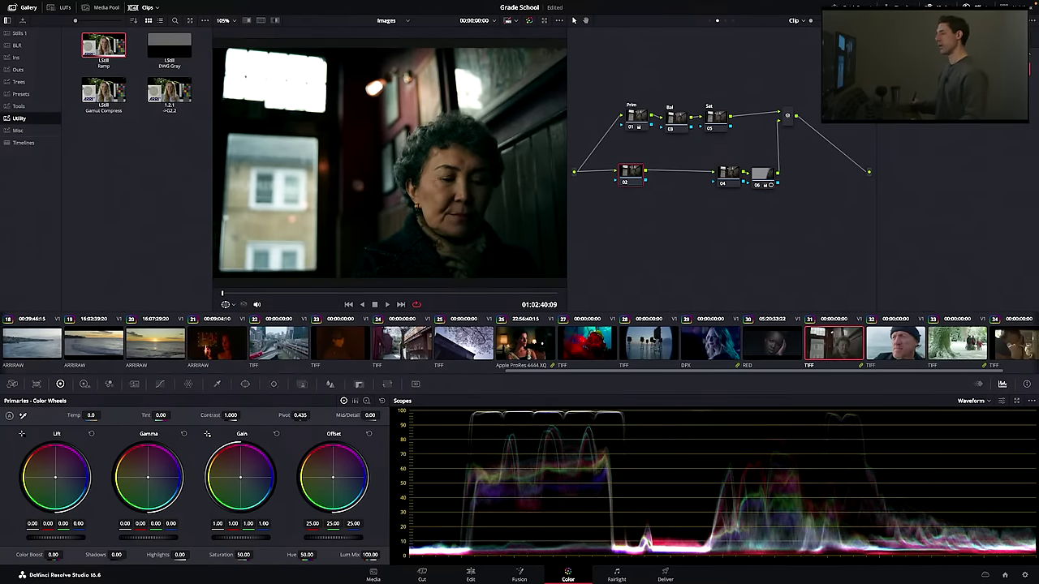
- Create a new empty timeline named LUT Outs in the TIMELINES bin using the project settings
{"action": "key", "text": "shift+4"}
{"action": "double_click", "coordinate": [172, 139]}
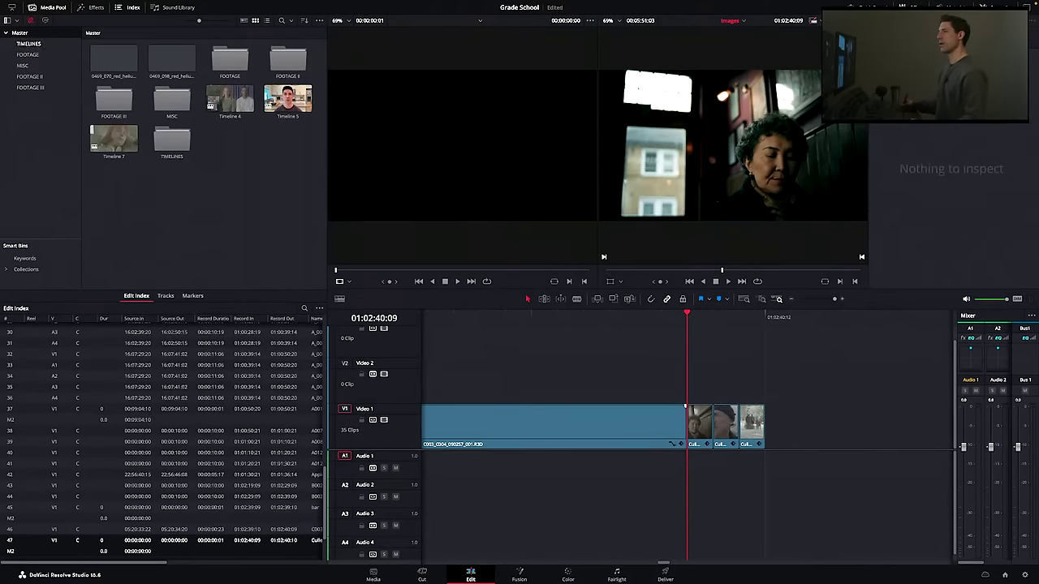
{"action": "right_click", "coordinate": [113, 114]}
{"action": "mouse_move", "coordinate": [155, 118]}
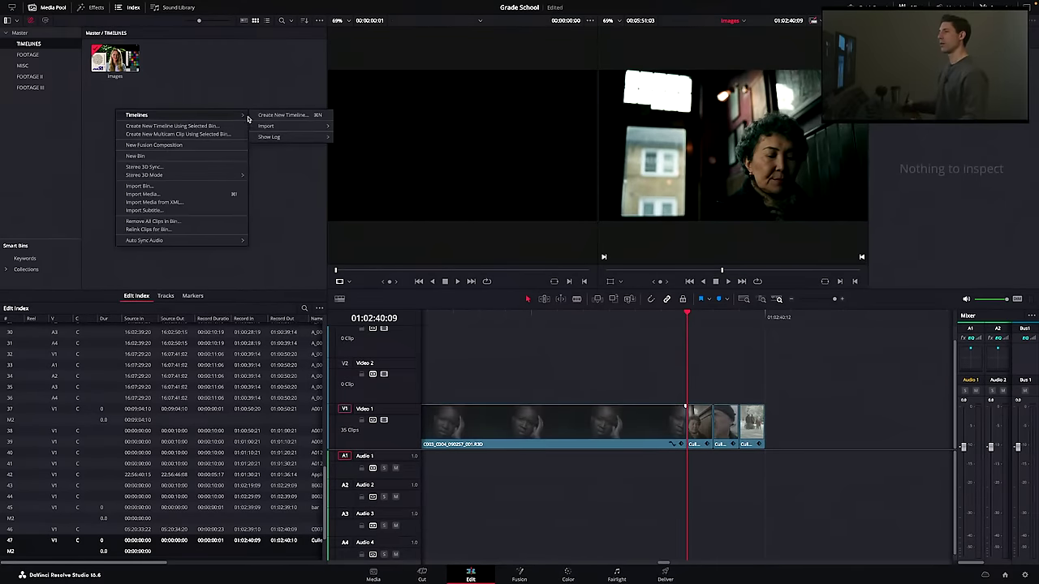
{"action": "left_click", "coordinate": [276, 116]}
{"action": "type", "text": "Lu"}
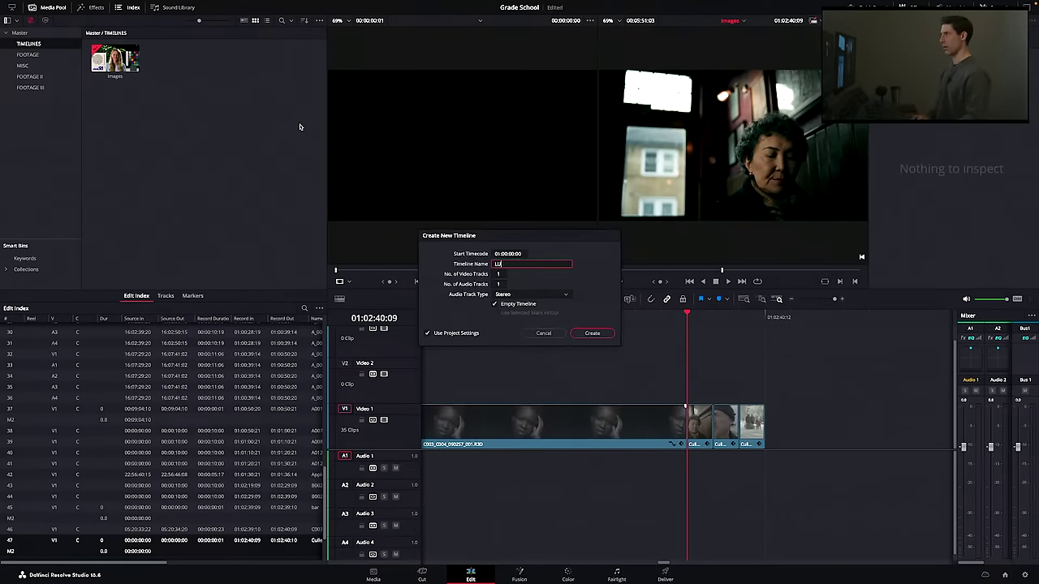
{"action": "type", "text": "T Outs"}
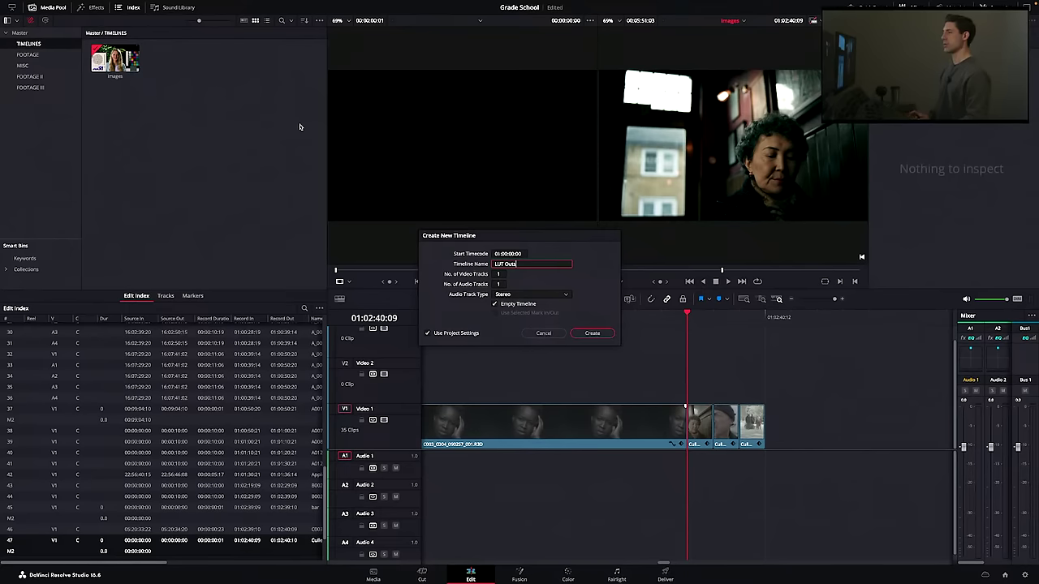
{"action": "key", "text": "Return"}
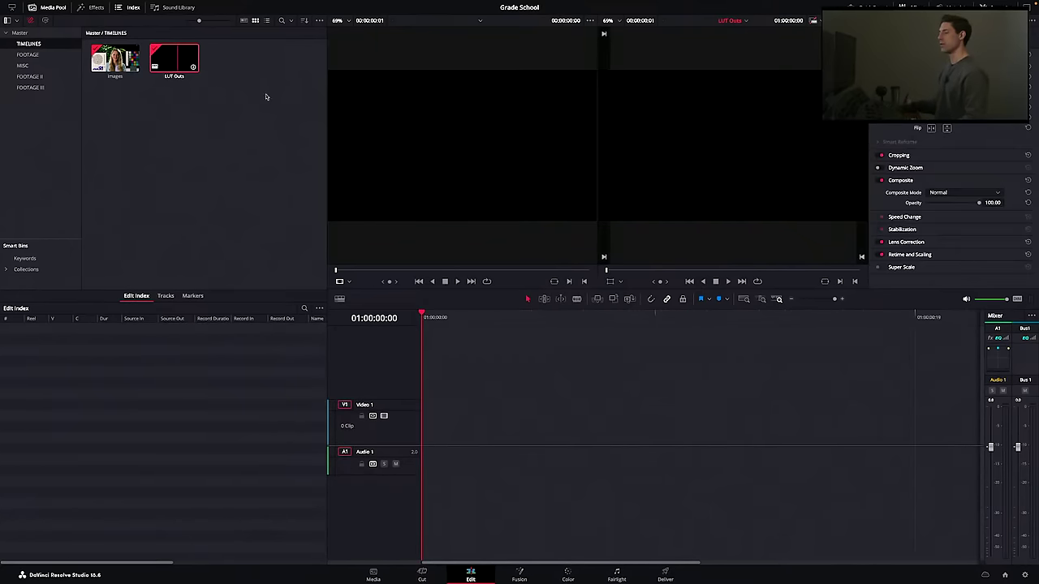
- Return to color grading, reopen the Images timeline, and bring its earlier clips into view
{"action": "key", "text": "shift+6"}
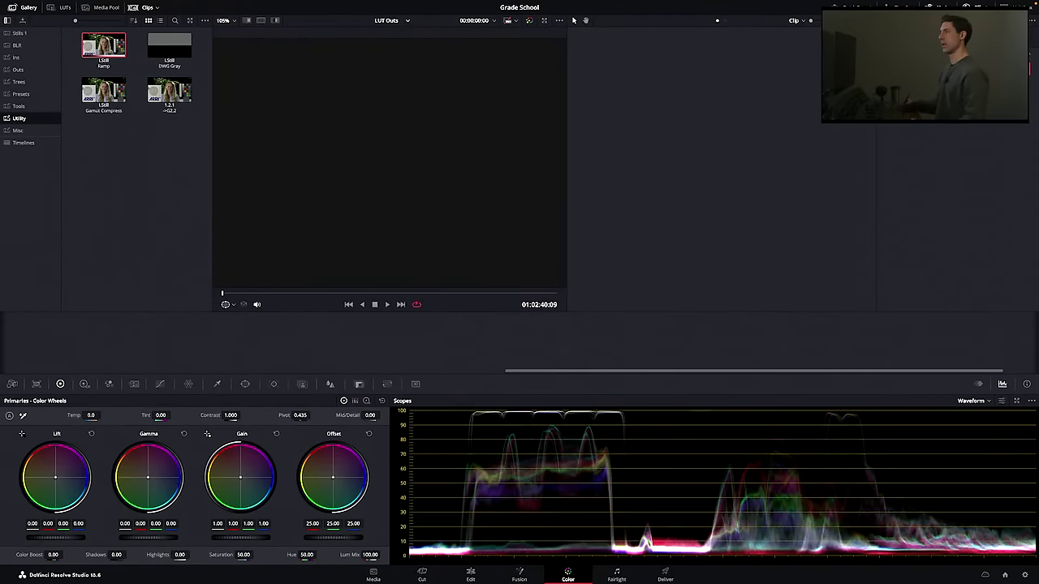
{"action": "left_click", "coordinate": [391, 20]}
{"action": "left_click", "coordinate": [381, 39]}
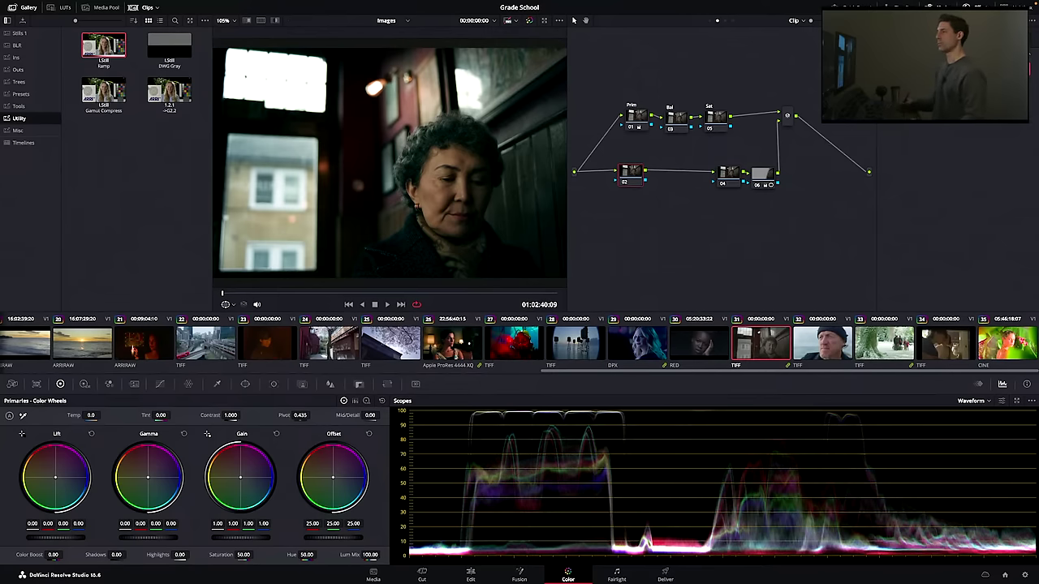
{"action": "scroll", "coordinate": [519, 344], "scroll_direction": "left", "scroll_amount": 10}
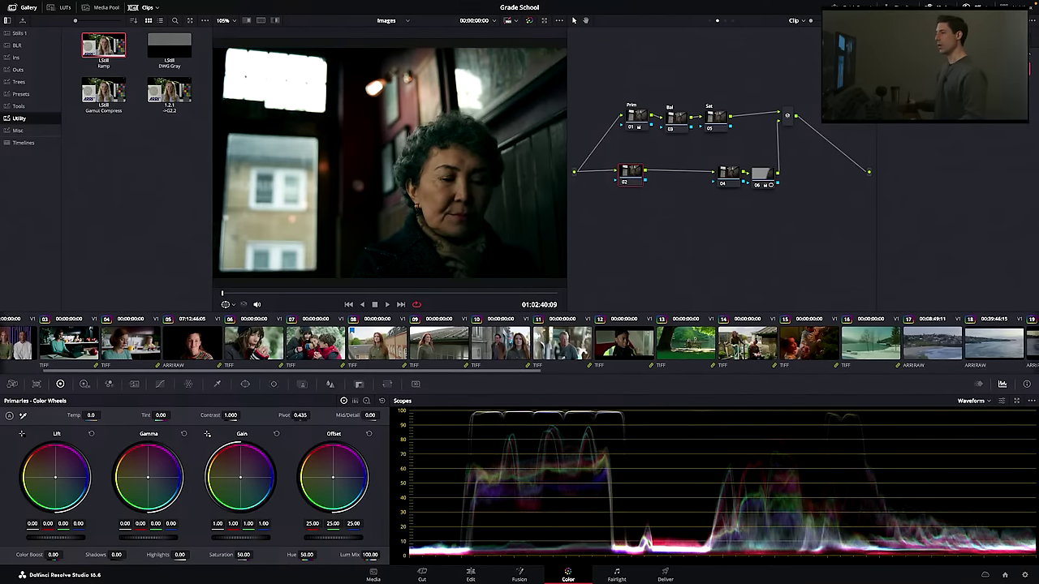
- Copy the IN node from the Images clip's group pre-clip graph and switch to the LUT Outs timeline
{"action": "left_click", "coordinate": [19, 33]}
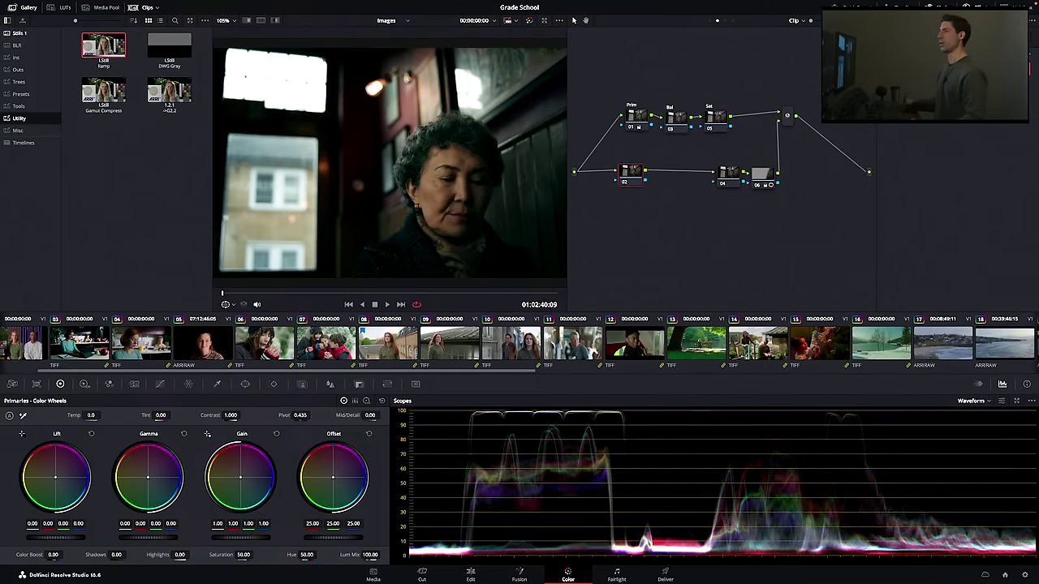
{"action": "left_click", "coordinate": [13, 7]}
{"action": "left_click", "coordinate": [710, 20]}
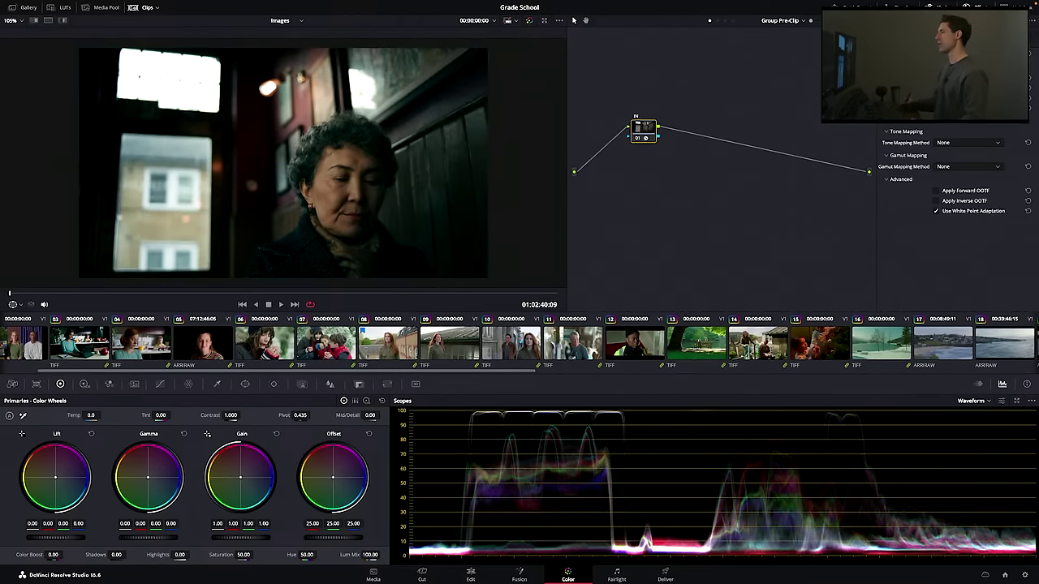
{"action": "left_click", "coordinate": [286, 20]}
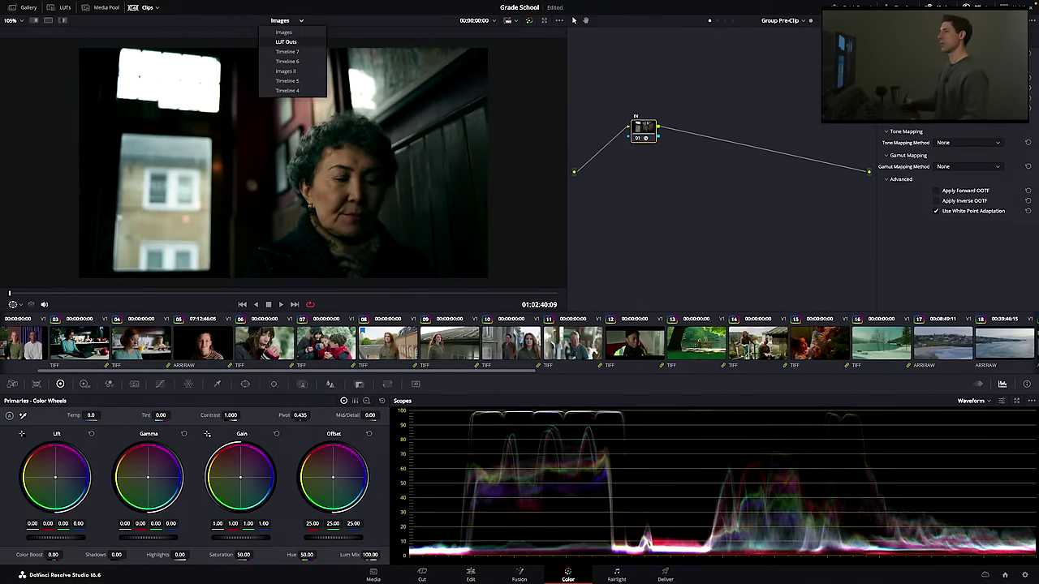
{"action": "left_click", "coordinate": [324, 69]}
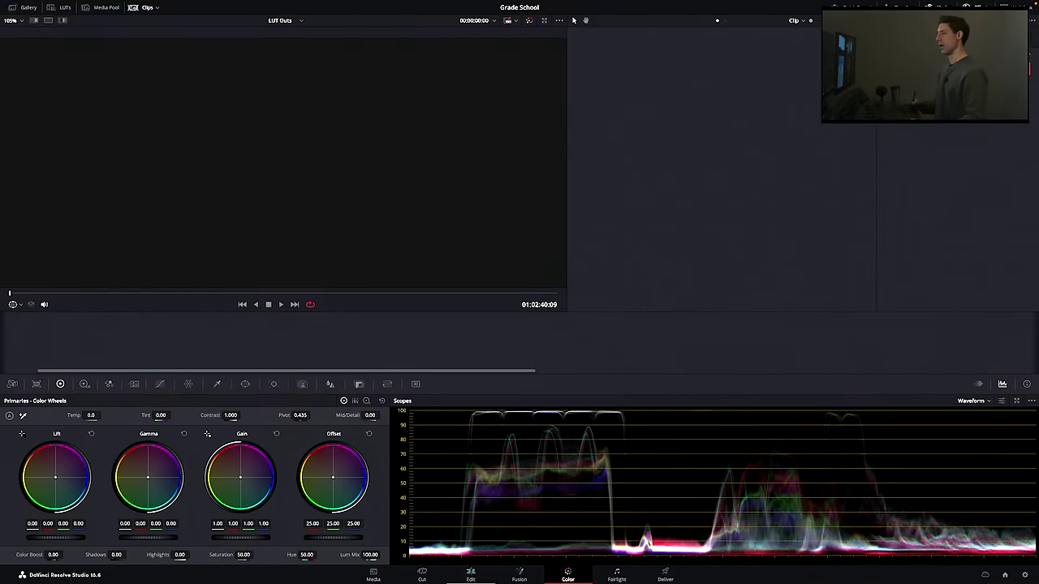
- Place 00086407.tif from the FOOTAGE bin on the LUT Outs timeline's Video 1 track and paste the copied IN grade onto its first node
{"action": "key", "text": "shift+4"}
{"action": "left_click", "coordinate": [59, 55]}
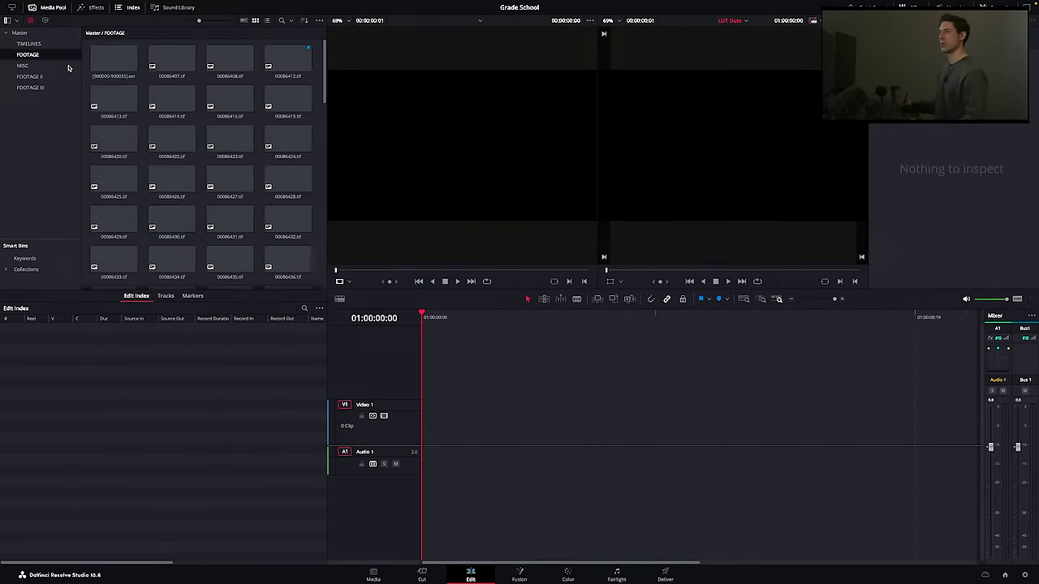
{"action": "left_click", "coordinate": [165, 61]}
{"action": "left_click_drag", "start_coordinate": [165, 61], "coordinate": [470, 420]}
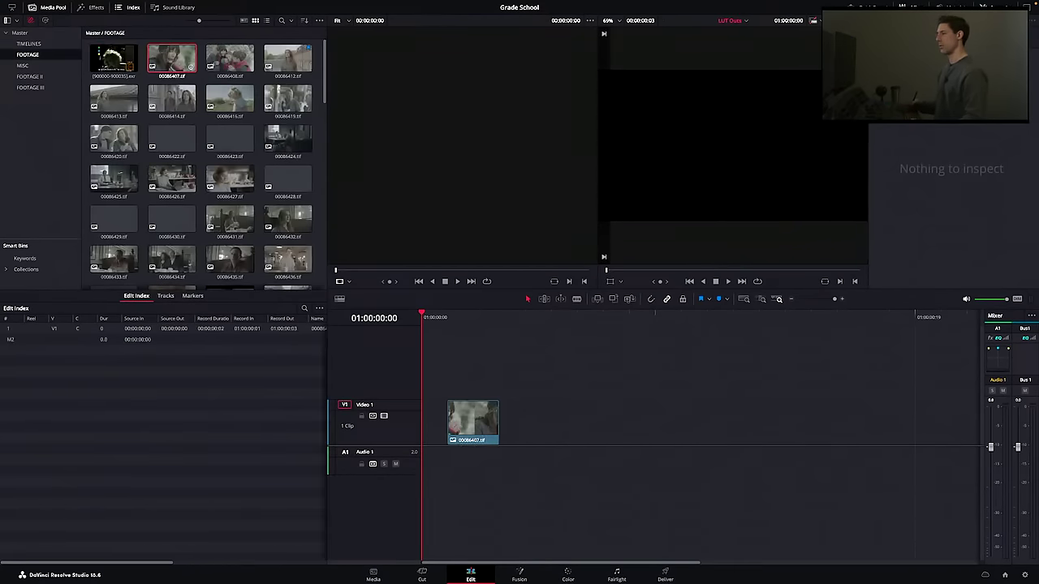
{"action": "key", "text": "shift+6"}
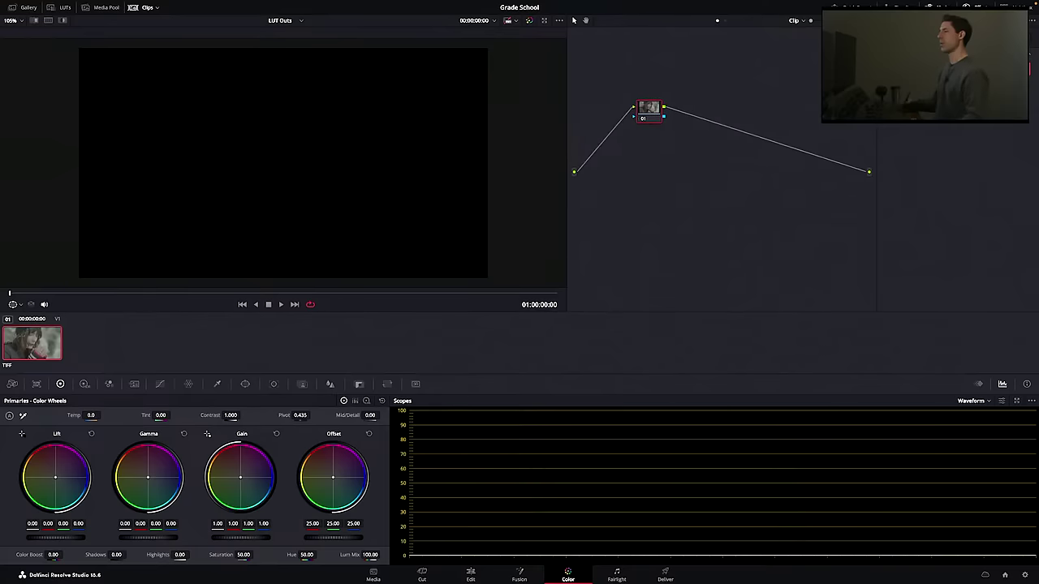
{"action": "key", "text": "super+v"}
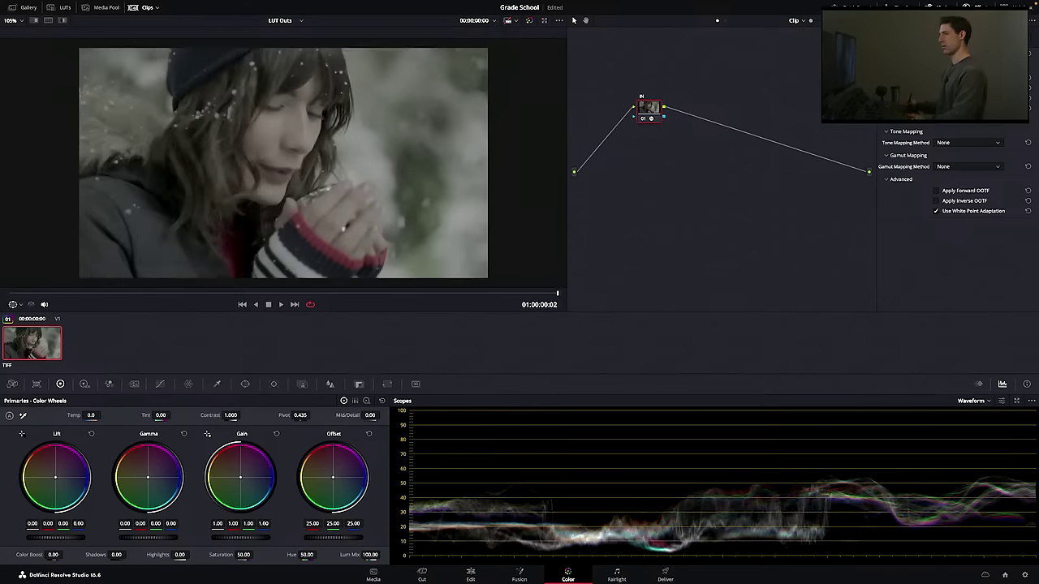
- Return to the Images timeline and grab a still of clip 31's timeline-level grade into the Stills 1 album
{"action": "left_click", "coordinate": [278, 21]}
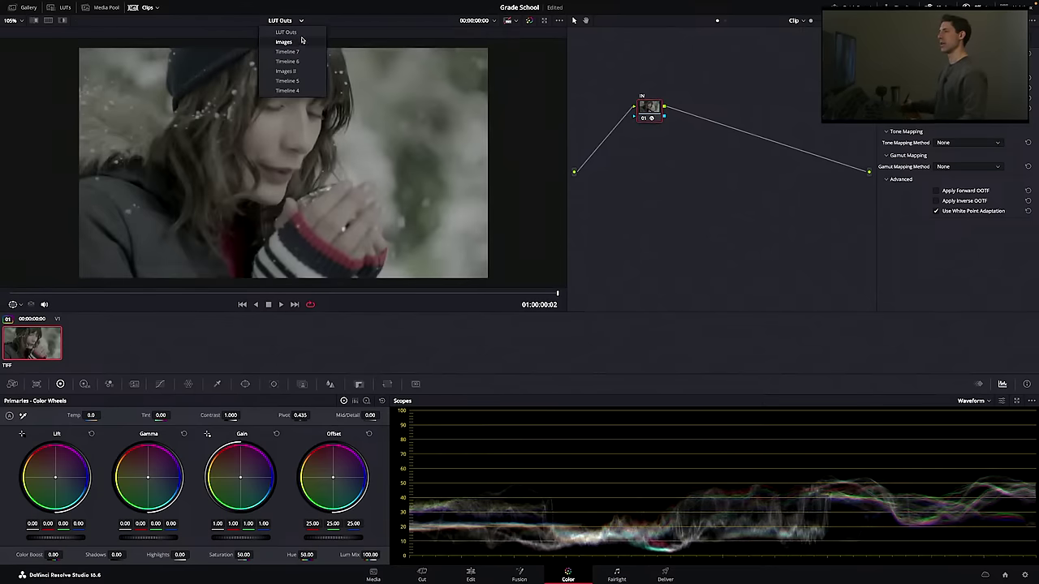
{"action": "left_click", "coordinate": [301, 40]}
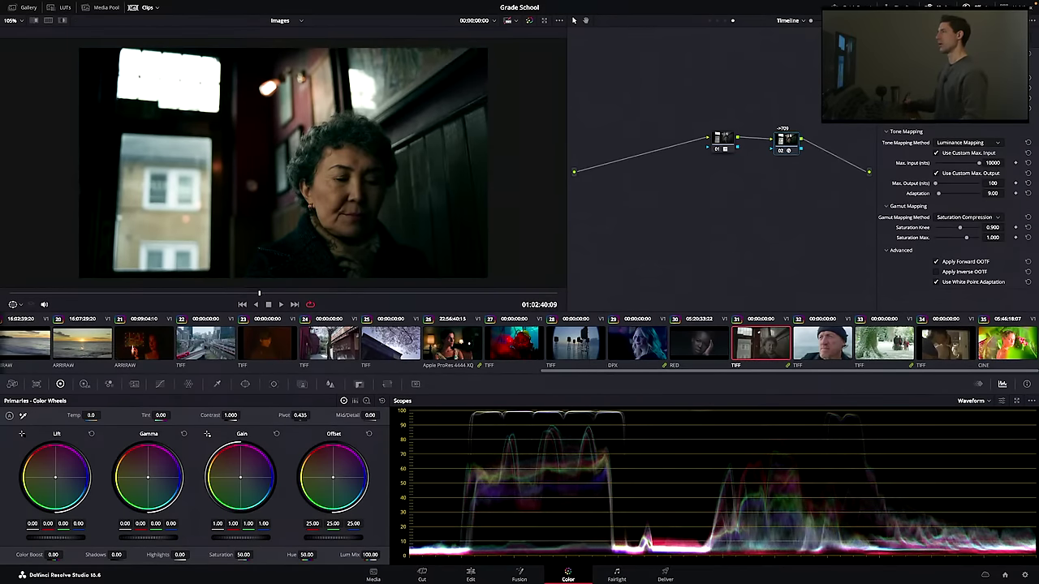
{"action": "left_click", "coordinate": [22, 6]}
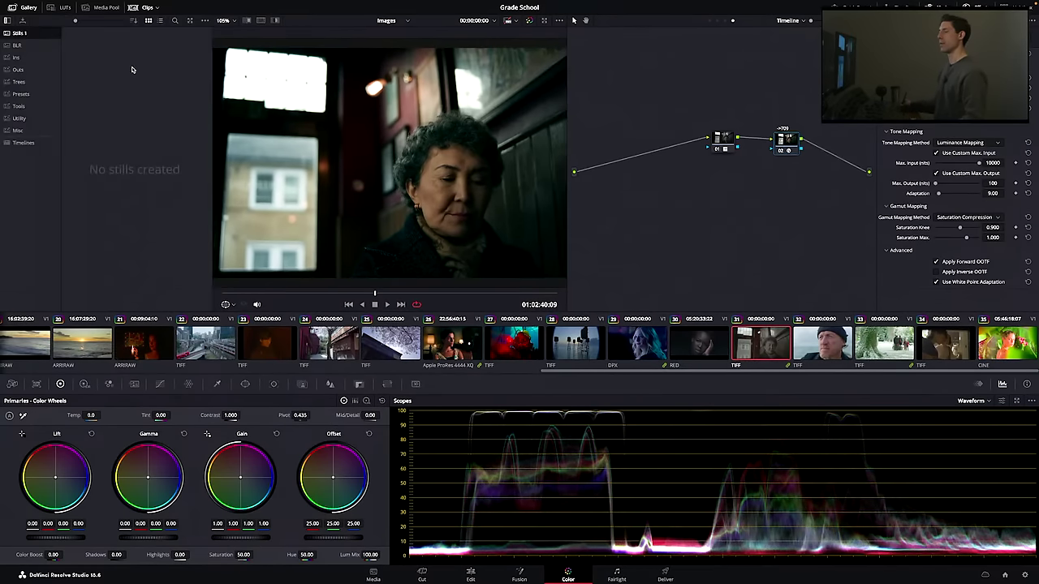
{"action": "right_click", "coordinate": [302, 88]}
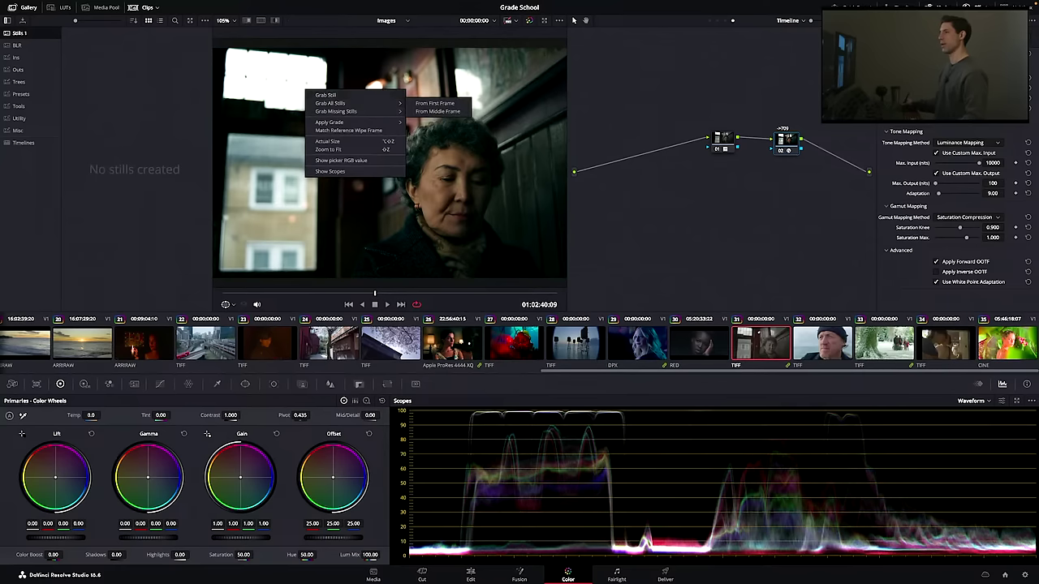
{"action": "left_click", "coordinate": [325, 95]}
- Bring the grabbed still's timeline nodes, ending in ->709, into the LUT Outs clip's graph after the IN node, and space out the nodes
{"action": "left_click", "coordinate": [385, 20]}
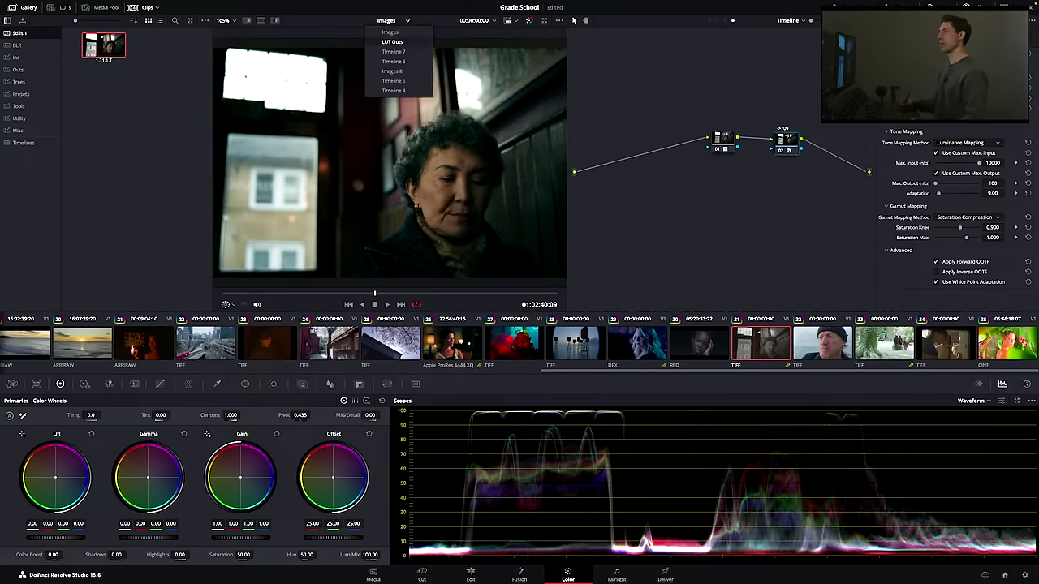
{"action": "left_click", "coordinate": [383, 43]}
{"action": "key", "text": "alt+s"}
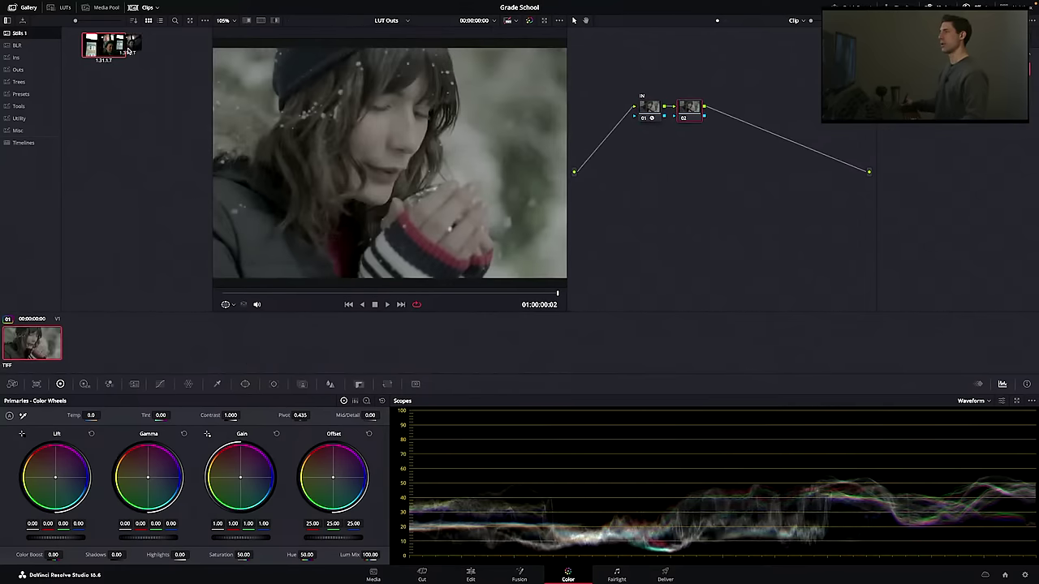
{"action": "left_click_drag", "start_coordinate": [122, 46], "coordinate": [777, 111]}
{"action": "key", "text": "shift+s"}
{"action": "left_click_drag", "start_coordinate": [692, 113], "coordinate": [712, 103]}
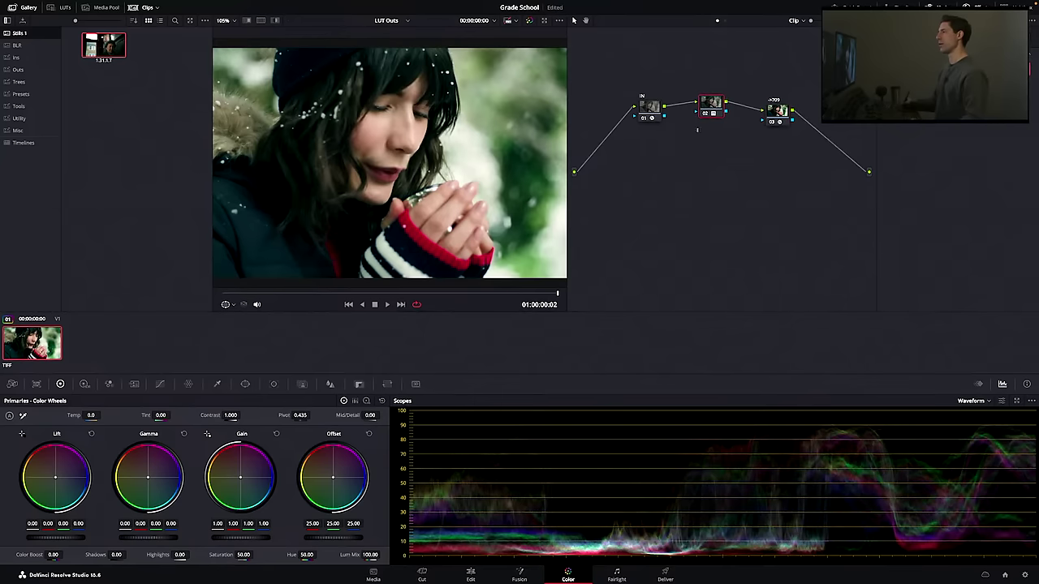
- Compare the LUT Outs clip with all three of its nodes disabled and enabled
{"action": "left_click_drag", "start_coordinate": [620, 70], "coordinate": [779, 160]}
{"action": "key", "text": "ctrl+d"}
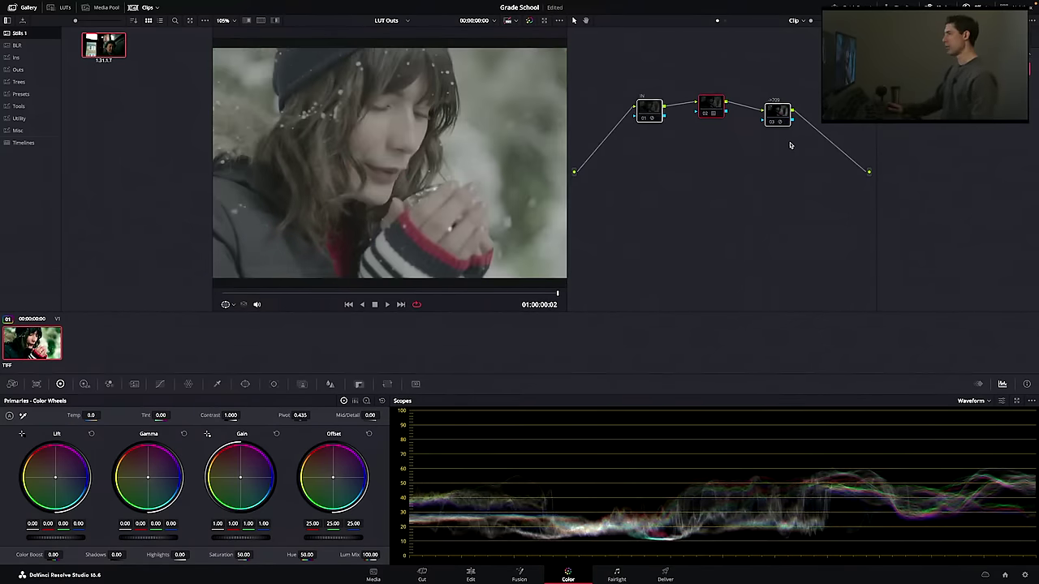
{"action": "key", "text": "ctrl+d"}
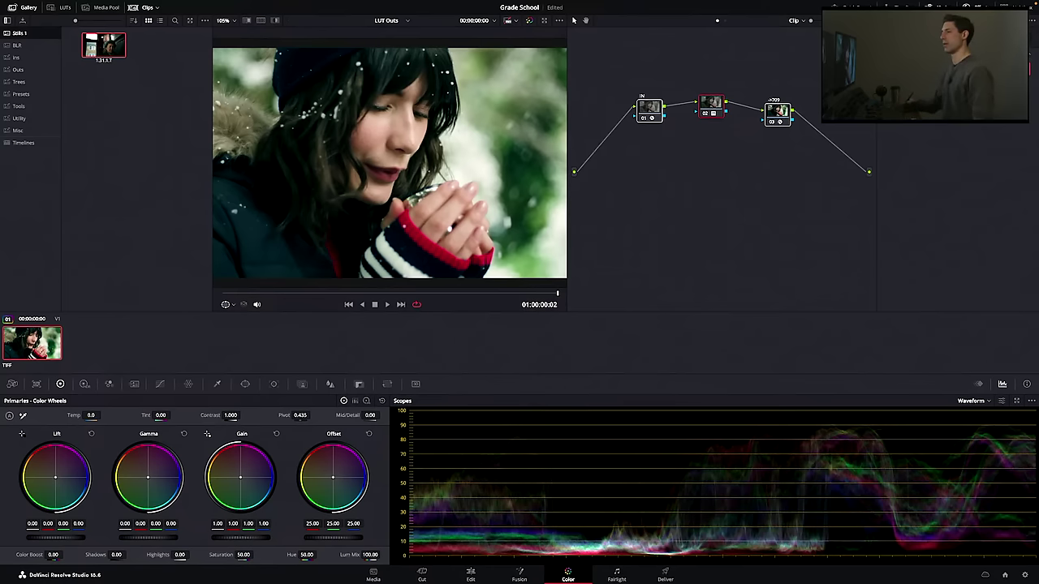
- Choose a 65 Point Cube as the LUT to generate from the LUT Outs clip's grade
{"action": "right_click", "coordinate": [51, 338]}
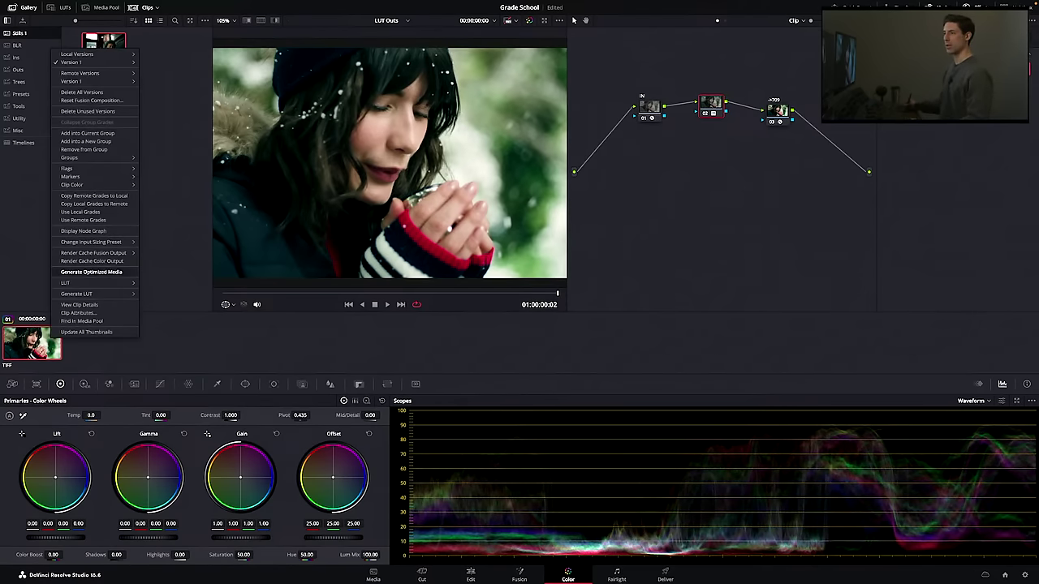
{"action": "mouse_move", "coordinate": [89, 294]}
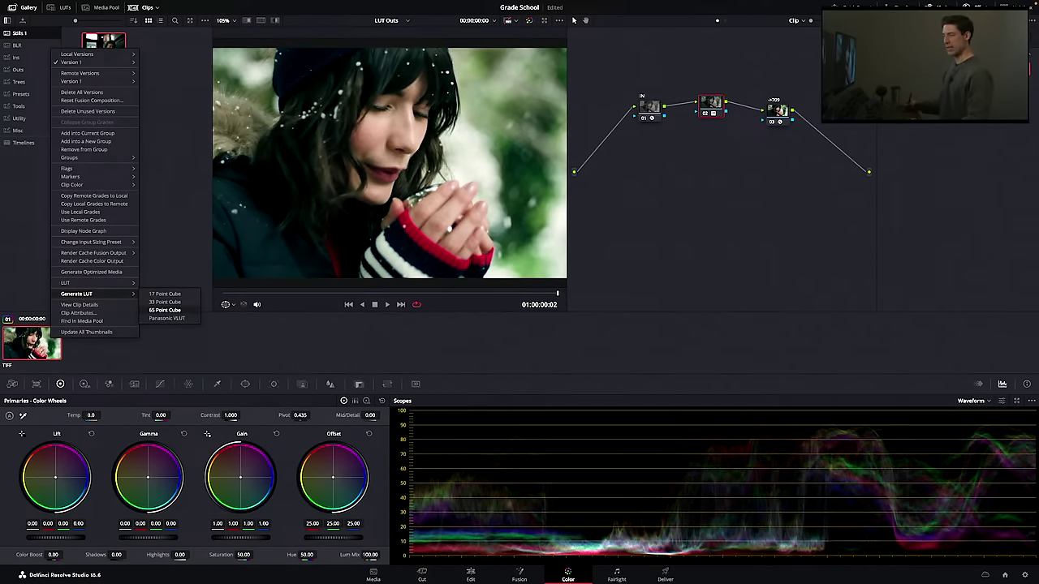
{"action": "left_click", "coordinate": [164, 310]}
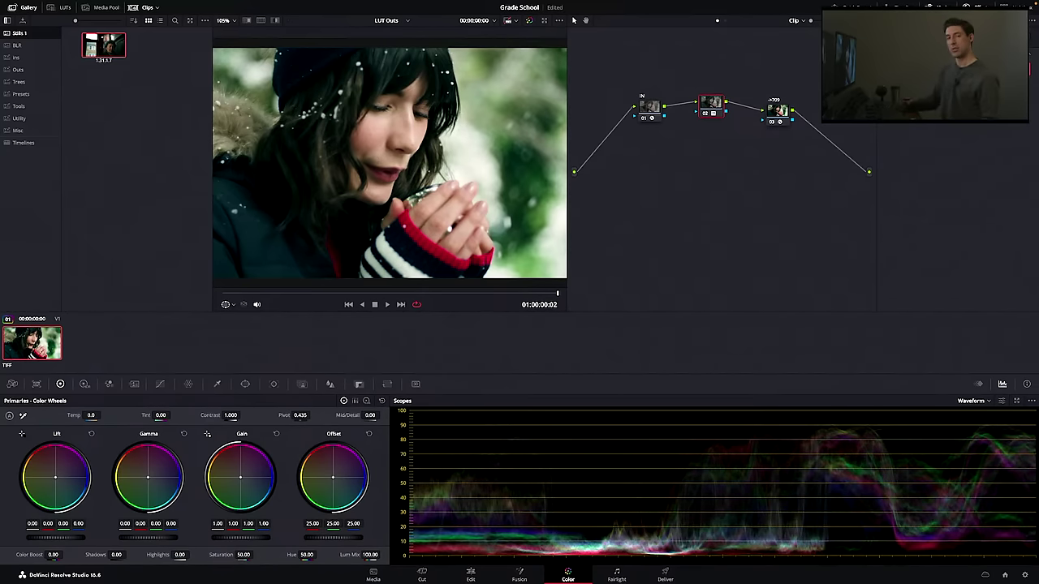
- Select the IN, middle and ->709 nodes together and toggle them off and on to check their combined effect
{"action": "left_click", "coordinate": [649, 107]}
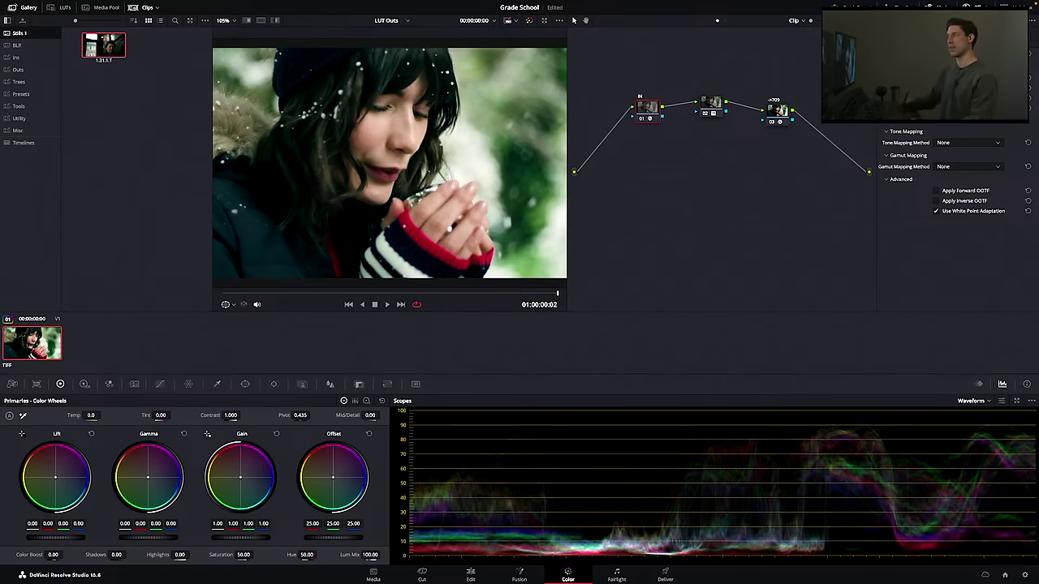
{"action": "left_click_drag", "start_coordinate": [628, 59], "coordinate": [809, 140]}
{"action": "left_click_drag", "start_coordinate": [802, 55], "coordinate": [637, 139]}
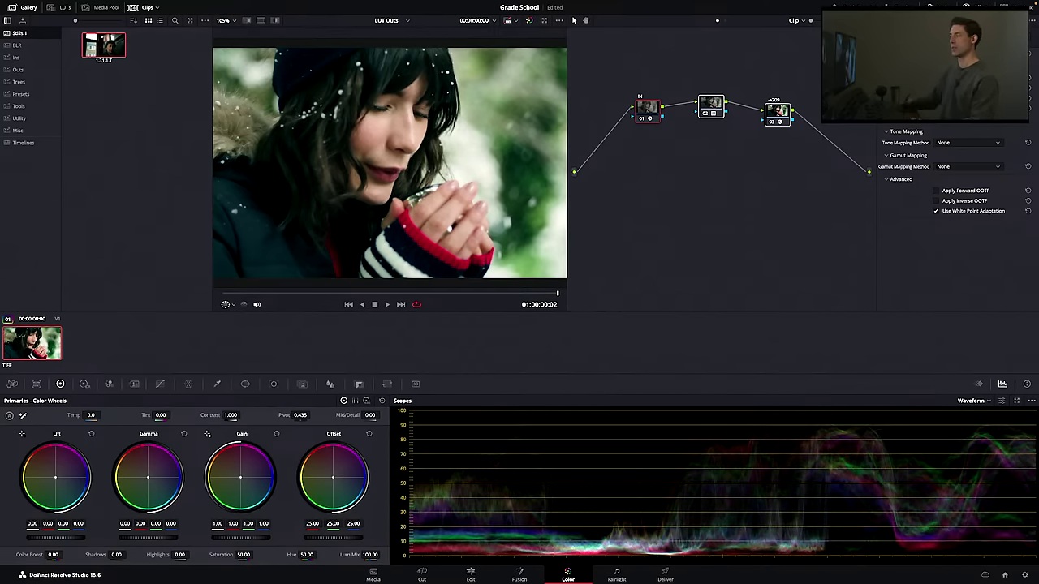
{"action": "key", "text": "ctrl+d"}
{"action": "key", "text": "ctrl+d"}
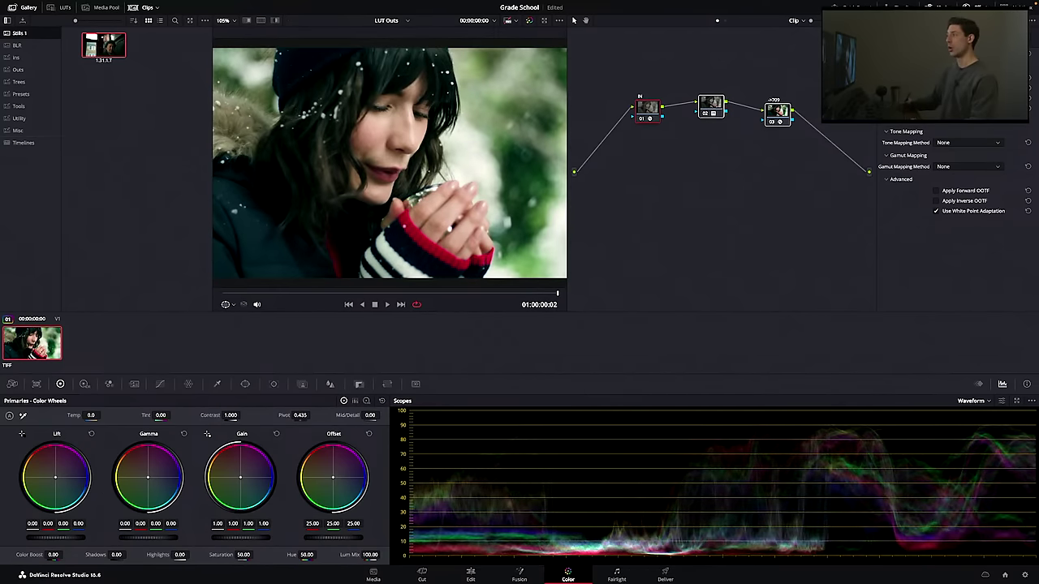
- Add an empty serial node before the IN node and place it below the start of the node chain
{"action": "left_click_drag", "start_coordinate": [632, 52], "coordinate": [791, 155]}
{"action": "key", "text": "ctrl+s"}
{"action": "left_click", "coordinate": [791, 155]}
{"action": "key", "text": "shift+s"}
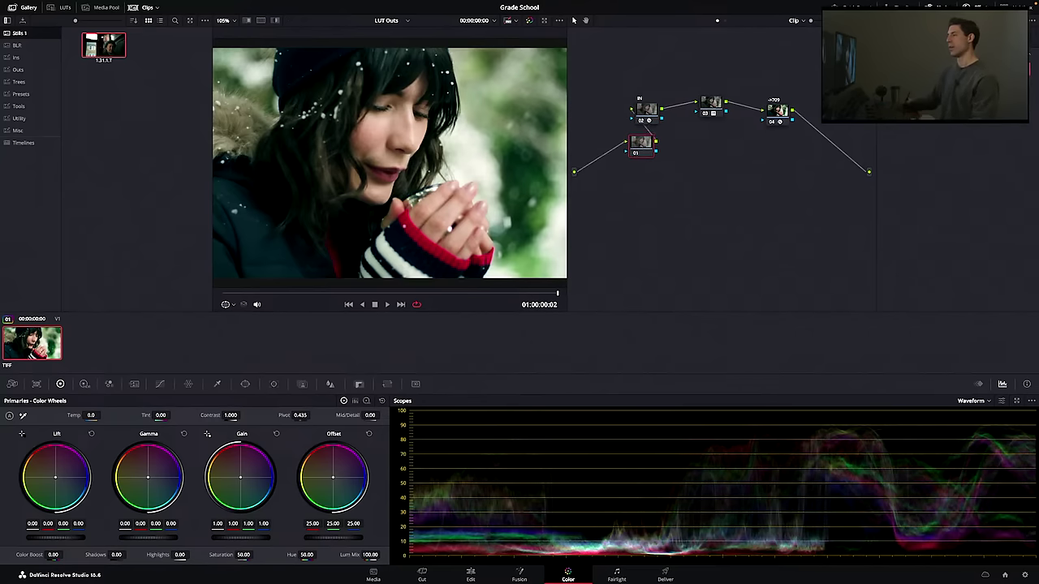
{"action": "left_click_drag", "start_coordinate": [645, 142], "coordinate": [619, 165]}
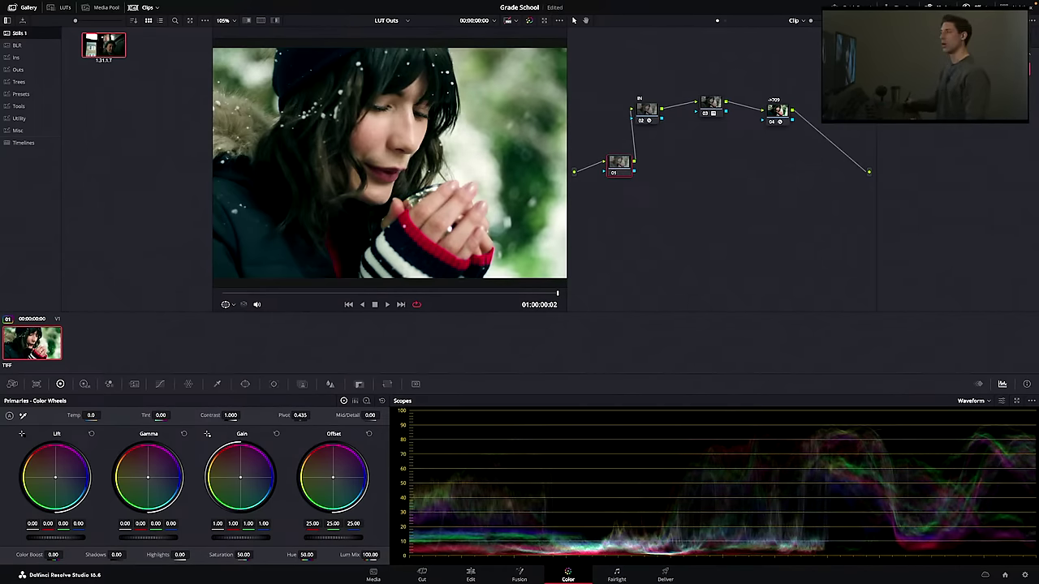
- Toggle only the three nodes after the new first node to review the transform chain, and reselect the first node
{"action": "left_click", "coordinate": [647, 111]}
{"action": "left_click_drag", "start_coordinate": [642, 72], "coordinate": [790, 129]}
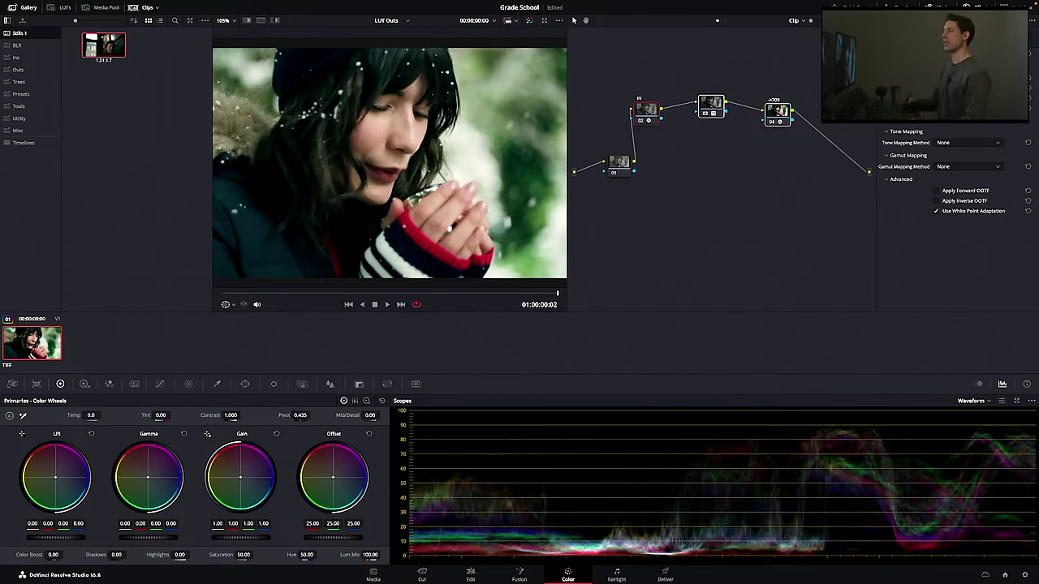
{"action": "key", "text": "ctrl+d"}
{"action": "key", "text": "ctrl+d"}
{"action": "left_click", "coordinate": [619, 163]}
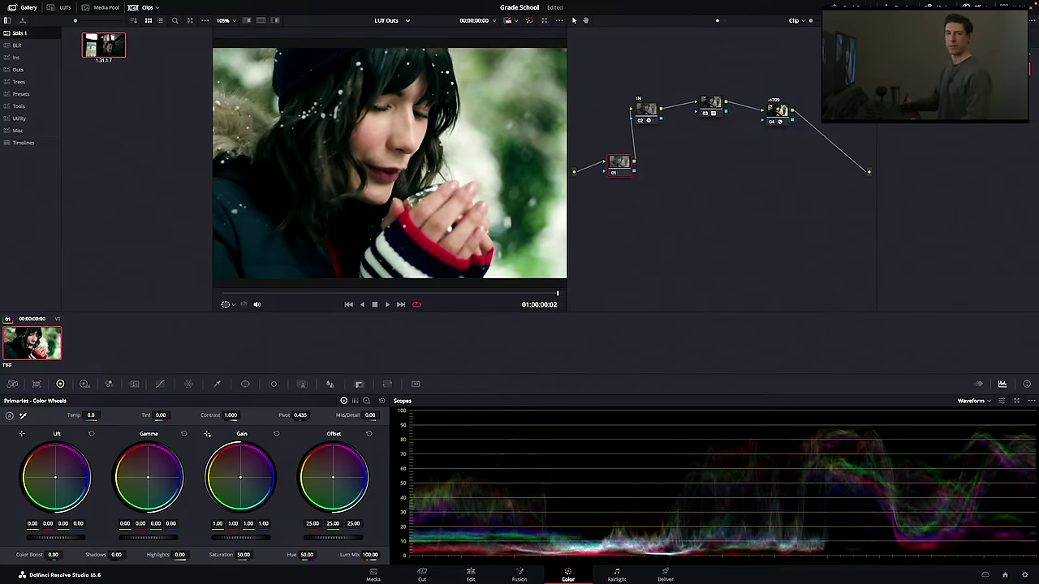
- Switch back to the Images timeline and inspect the adjustments on clip 31's Prim node
{"action": "left_click", "coordinate": [393, 21]}
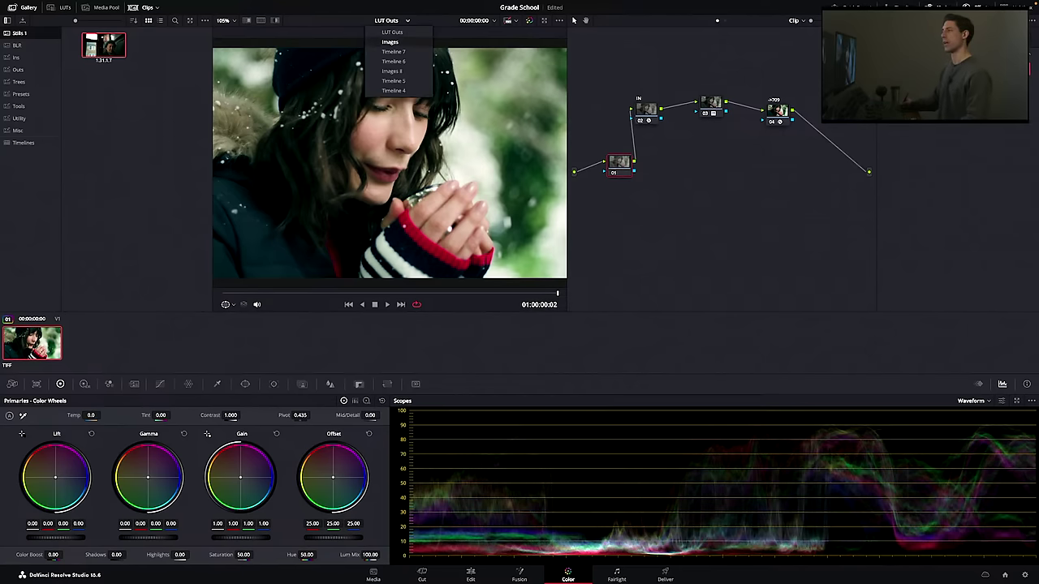
{"action": "left_click", "coordinate": [393, 42]}
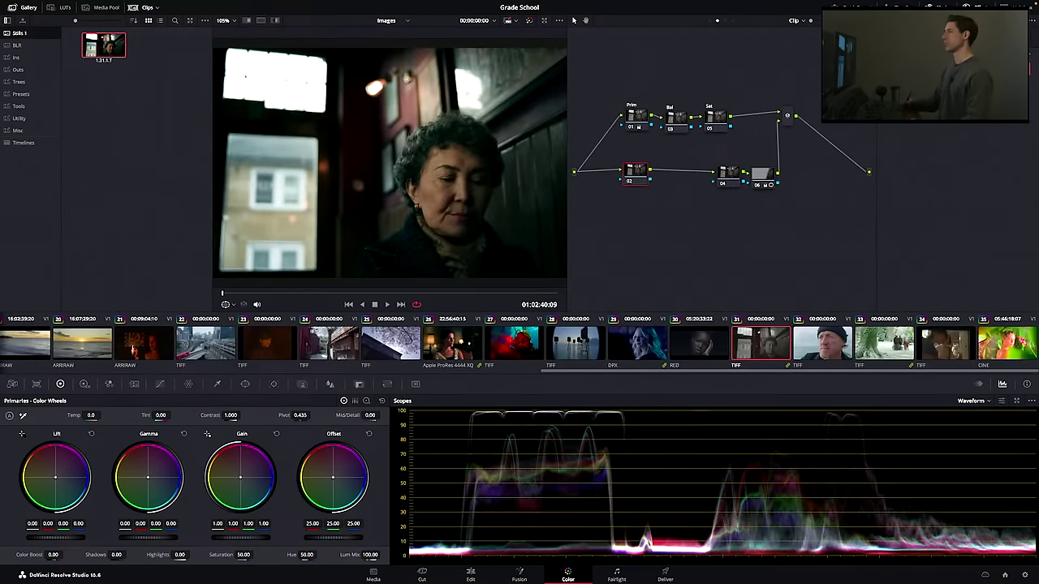
{"action": "left_click", "coordinate": [637, 120]}
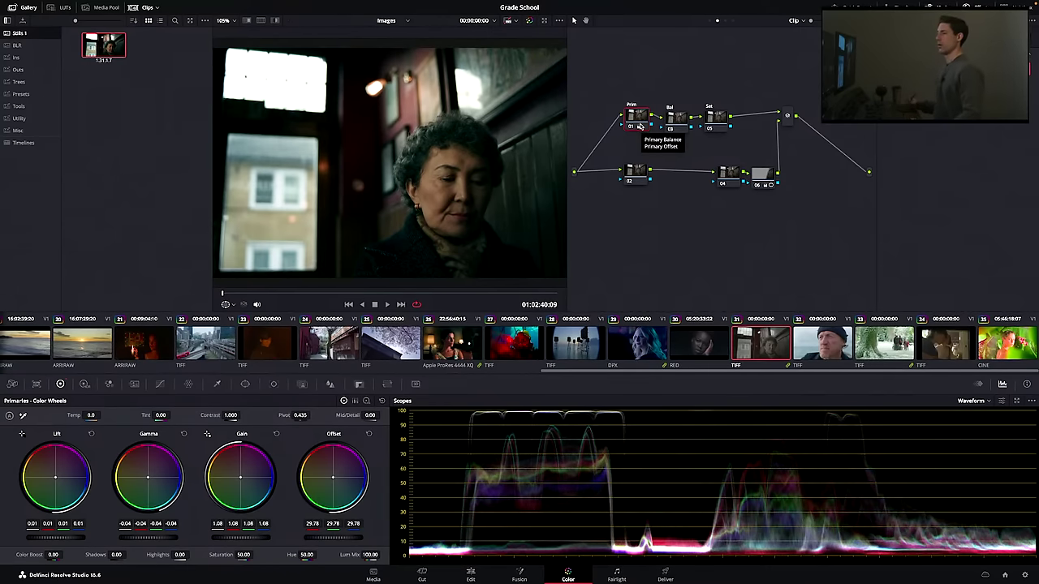
- Open clip 26 of the Images timeline and change the scope display to Vectorscope
{"action": "left_click", "coordinate": [452, 343]}
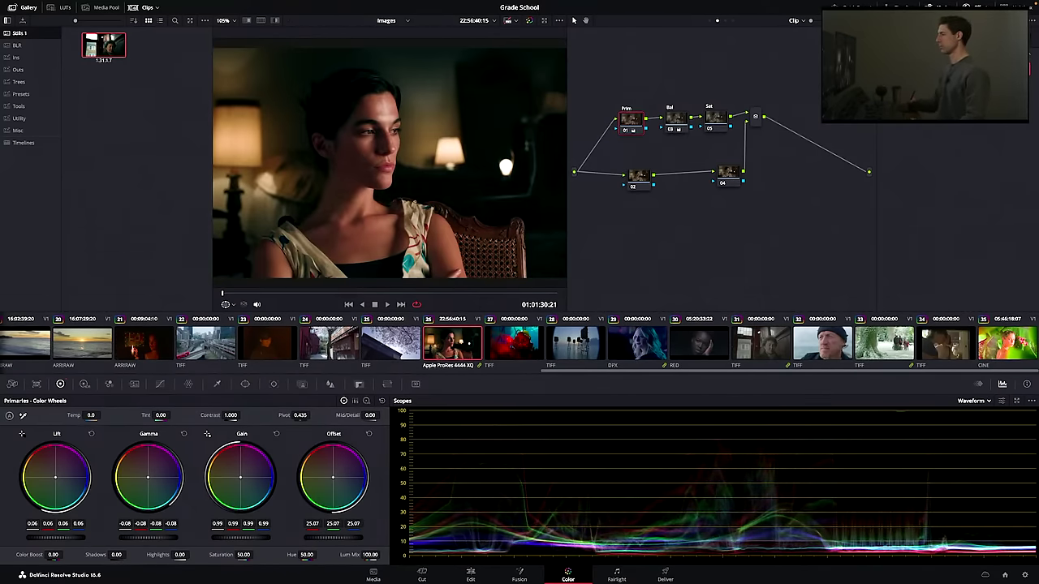
{"action": "left_click", "coordinate": [975, 401]}
{"action": "left_click", "coordinate": [982, 432]}
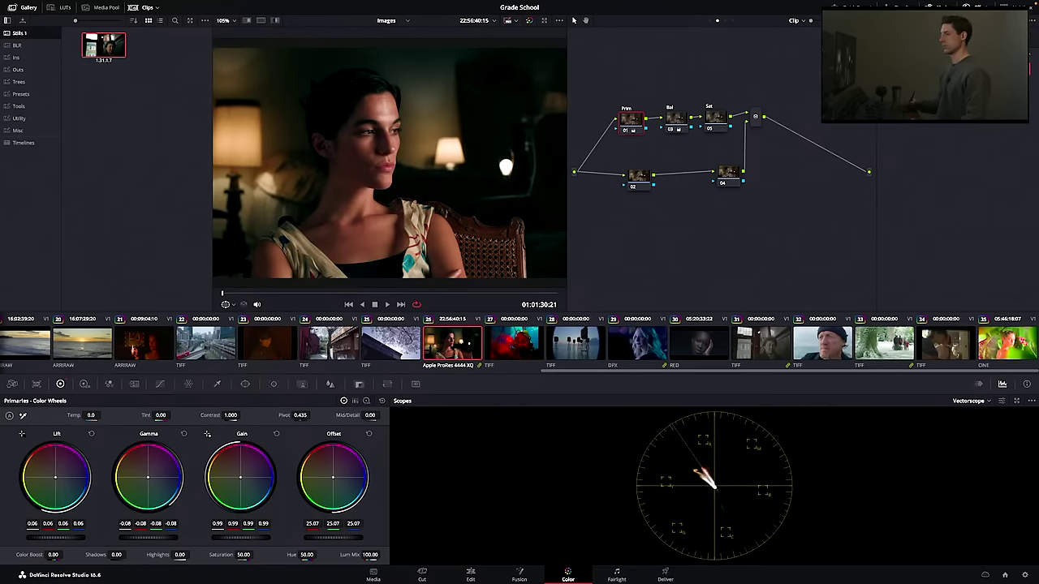
- Open clip 03 near the start of the Images timeline to view its grade on the vectorscope
{"action": "scroll", "coordinate": [520, 344], "scroll_direction": "left", "scroll_amount": 10}
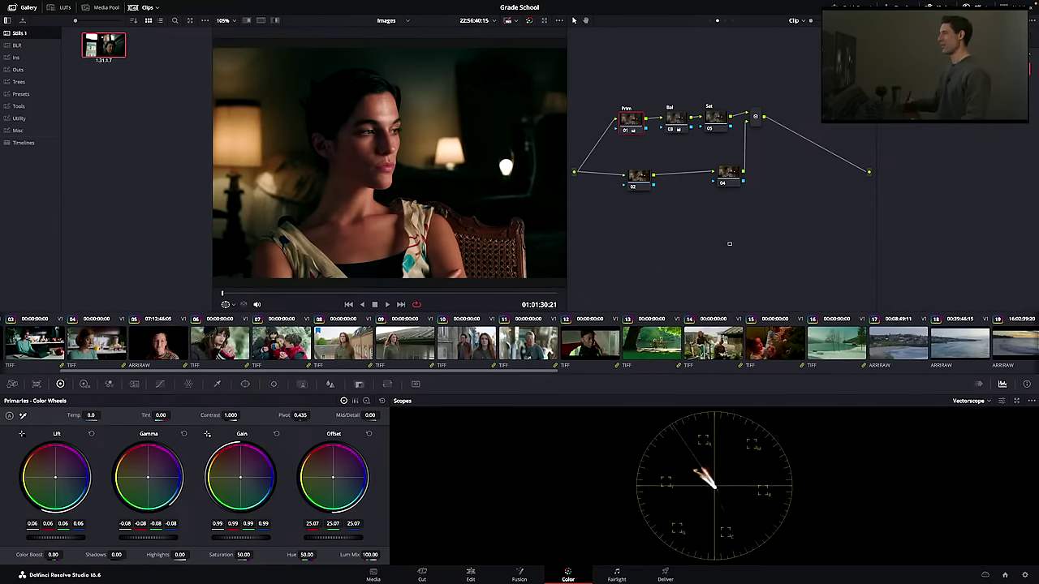
{"action": "left_click_drag", "start_coordinate": [591, 68], "coordinate": [695, 209]}
{"action": "scroll", "coordinate": [519, 343], "scroll_direction": "left", "scroll_amount": 3}
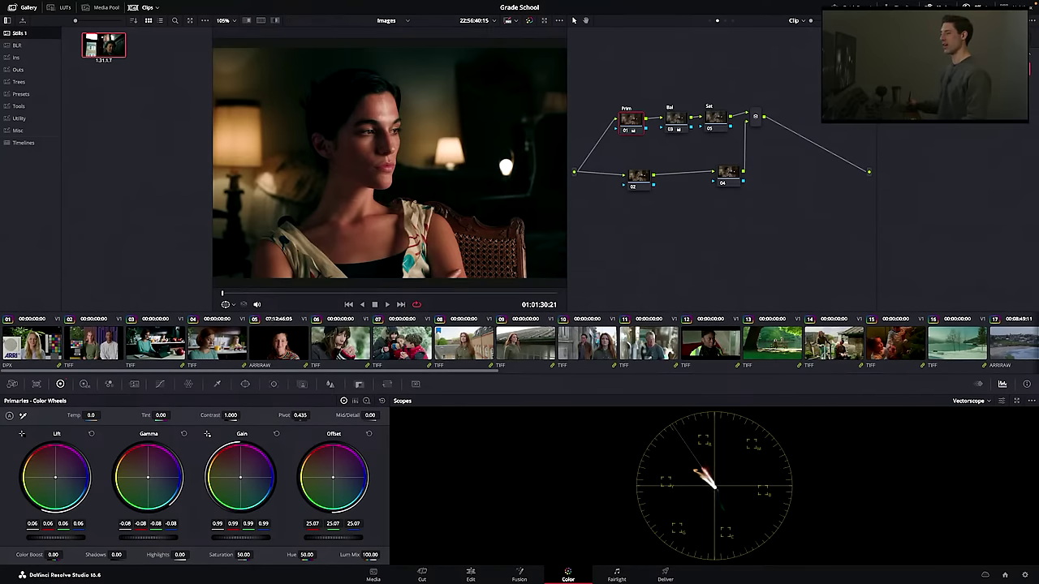
{"action": "left_click", "coordinate": [155, 343]}
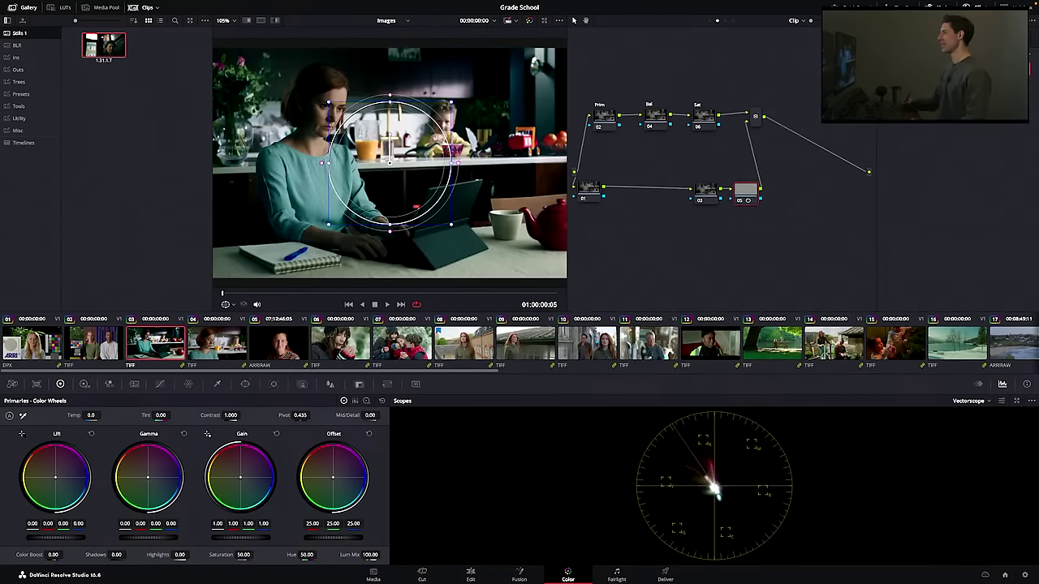
- Set the Sat node's Gamma to 0.04 and Gain to 0.84, and the Prim node's Lift to 0.03 and Gamma to -0.03
{"action": "left_click", "coordinate": [700, 112]}
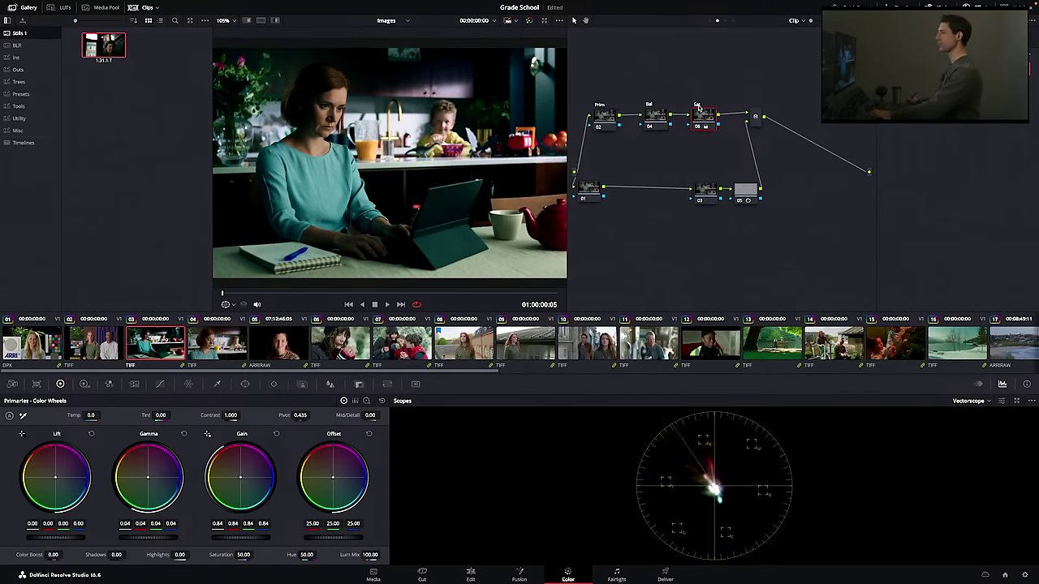
{"action": "left_click_drag", "start_coordinate": [605, 116], "coordinate": [609, 116]}
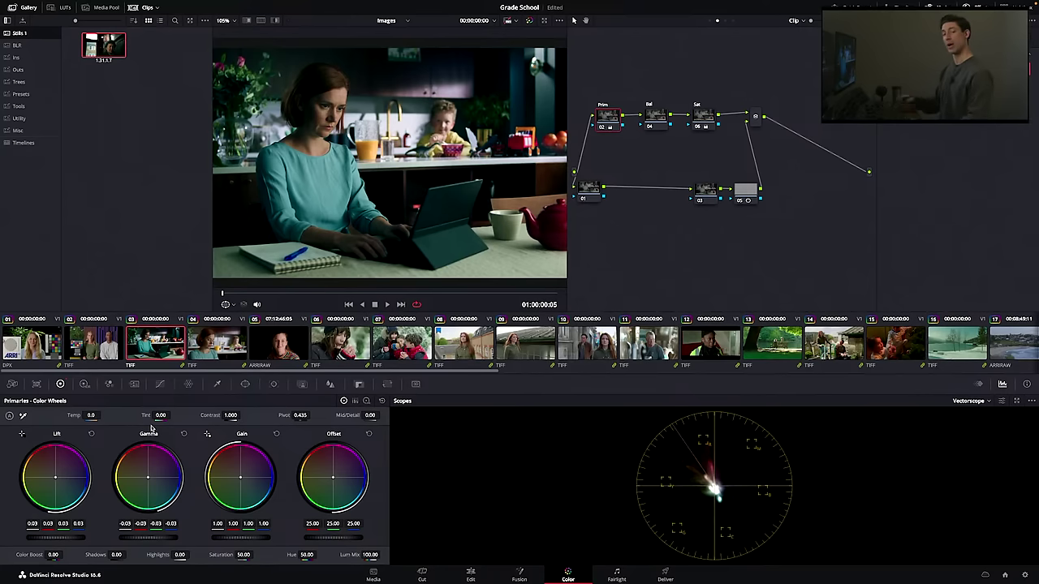
- Switch the Prim node off and on repeatedly to compare its contrast adjustment on clip 03
{"action": "key", "text": "super+d"}
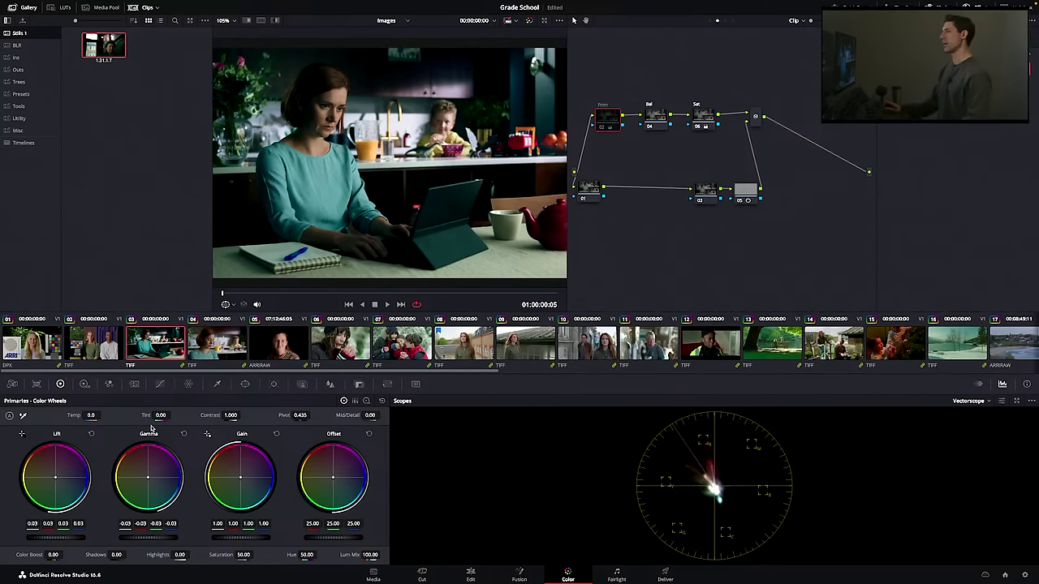
{"action": "key", "text": "super+d"}
{"action": "key", "text": "ctrl+d"}
{"action": "key", "text": "ctrl+d"}
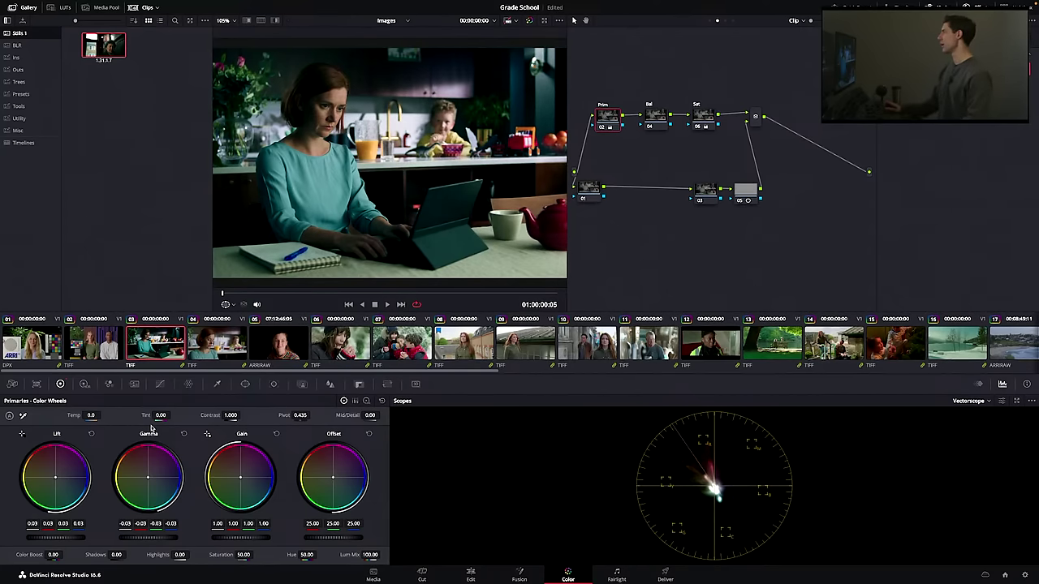
{"action": "key", "text": "ctrl+d"}
{"action": "key", "text": "ctrl+d"}
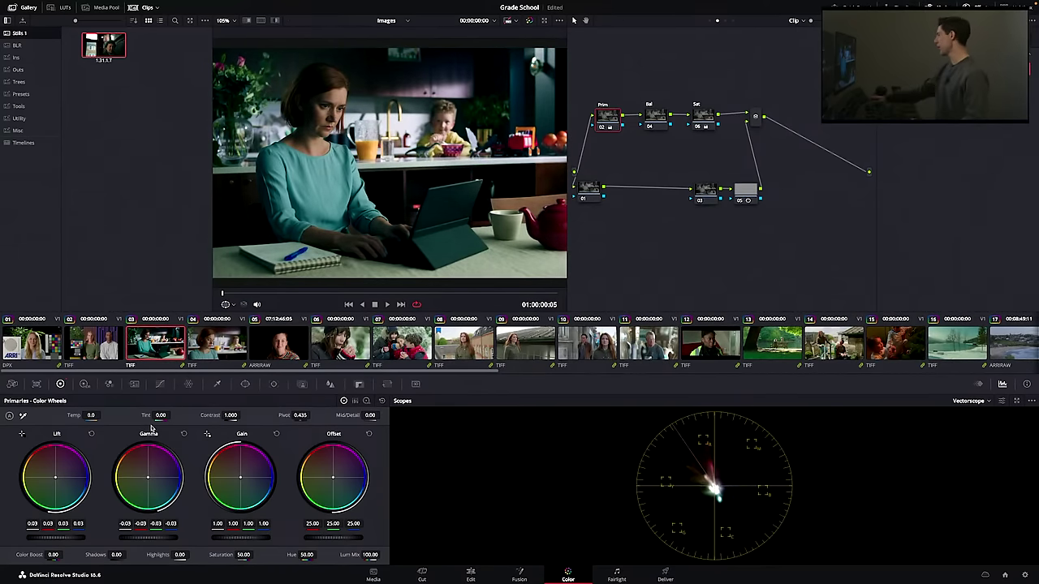
- Redo the Prim node's contrast with Lift 0.02, Gamma -0.02 and Offset 25.00, and hide the gallery
{"action": "key", "text": "ctrl+z"}
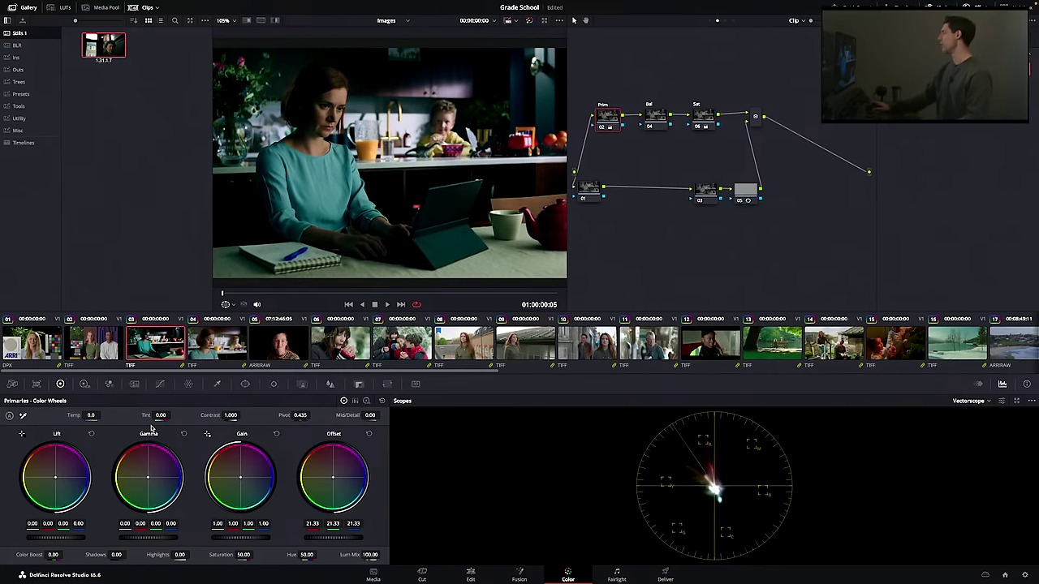
{"action": "key", "text": "ctrl+z"}
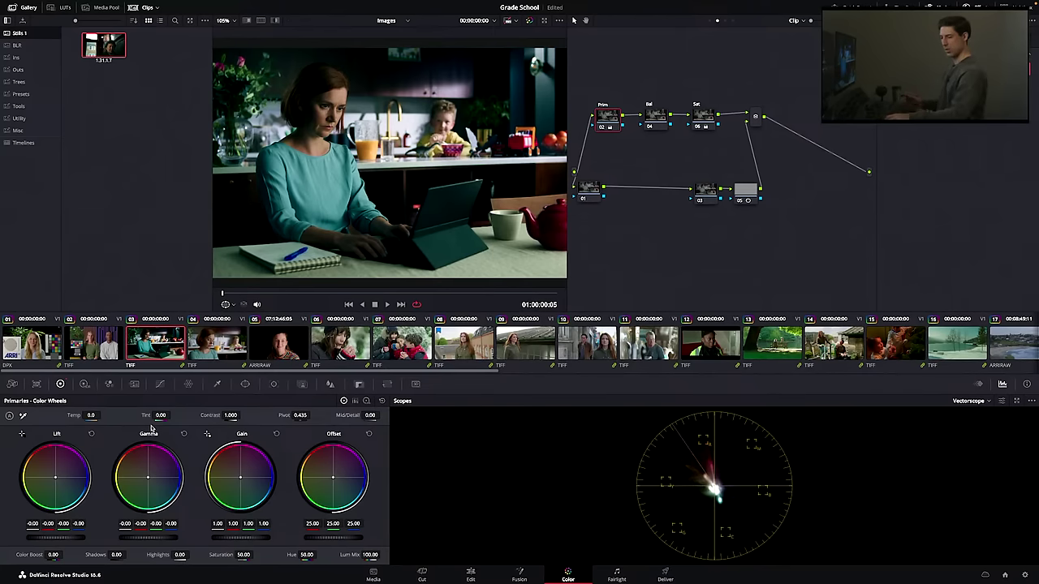
{"action": "key", "text": "g"}
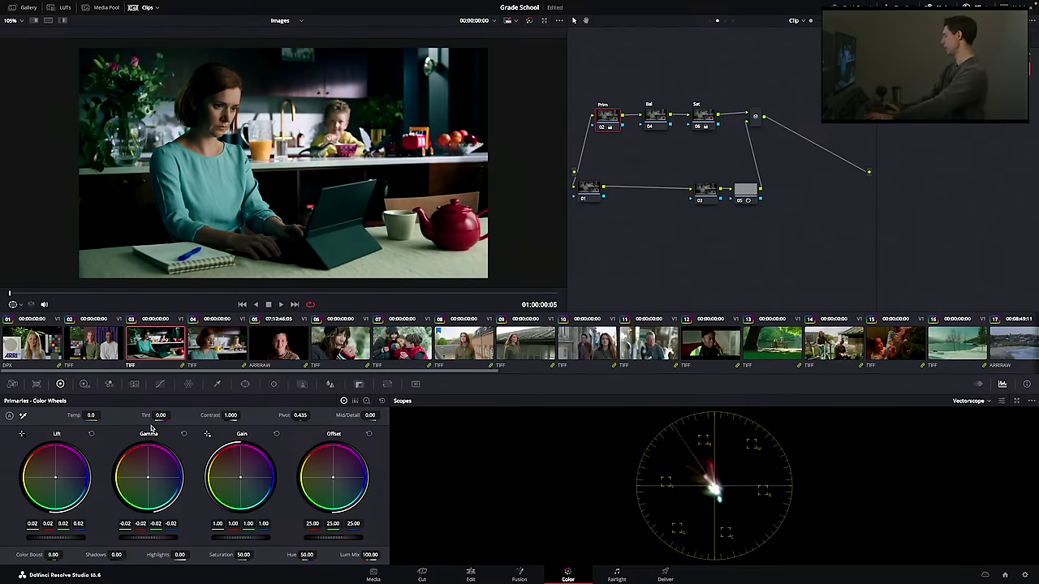
- Toggle the Prim node several times to compare the image with and without the softer contrast change
{"action": "key", "text": "ctrl+d"}
{"action": "key", "text": "ctrl+d"}
{"action": "key", "text": "ctrl+d"}
{"action": "key", "text": "ctrl+d"}
{"action": "key", "text": "ctrl+d"}
{"action": "key", "text": "ctrl+d"}
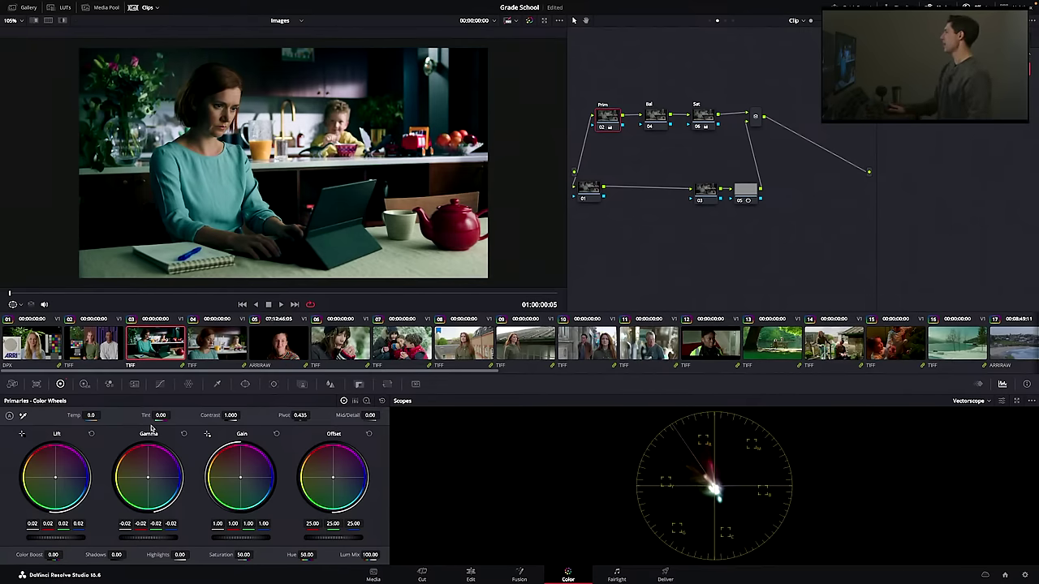
{"action": "key", "text": "ctrl+d"}
{"action": "key", "text": "ctrl+d"}
- Reshape node 05's circle window around the woman with Size 43.99, Aspect 36.05, Pan 45.79, Tilt 51.42, Rotate 18.05 and Soft 1 30.00
{"action": "left_click", "coordinate": [746, 190]}
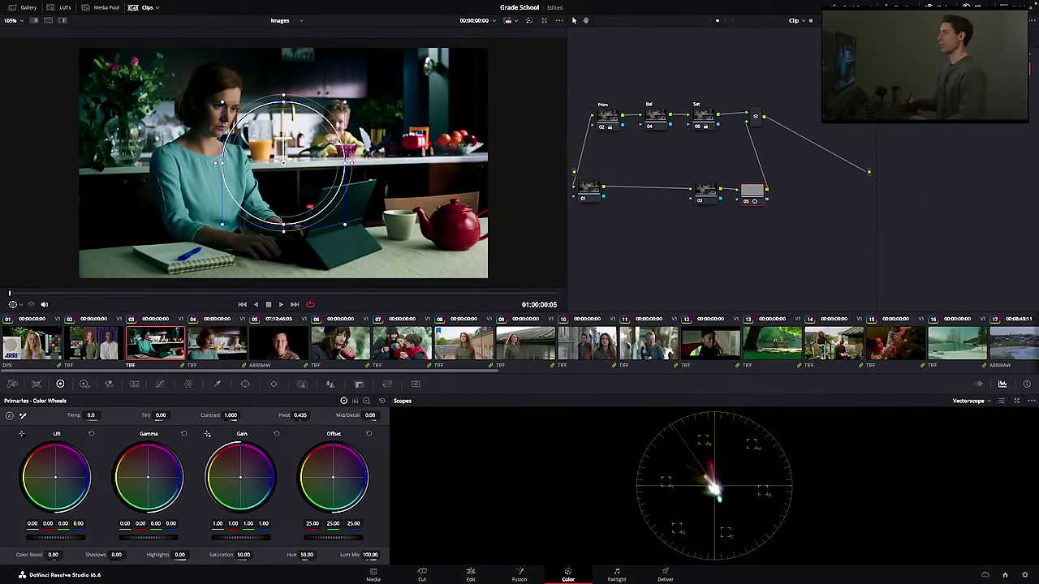
{"action": "key", "text": "Delete"}
{"action": "left_click", "coordinate": [706, 190]}
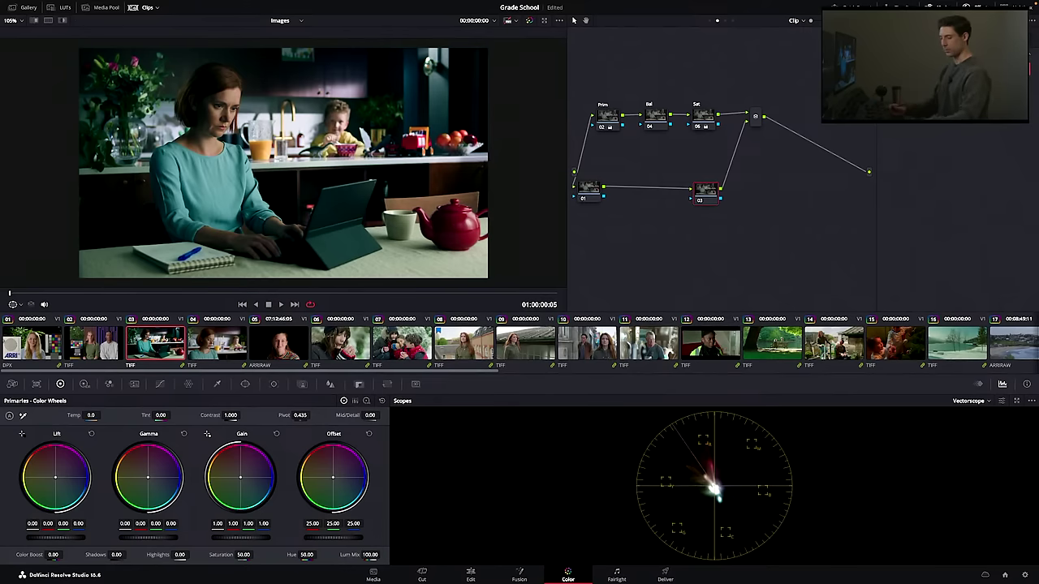
{"action": "key", "text": "ctrl+z"}
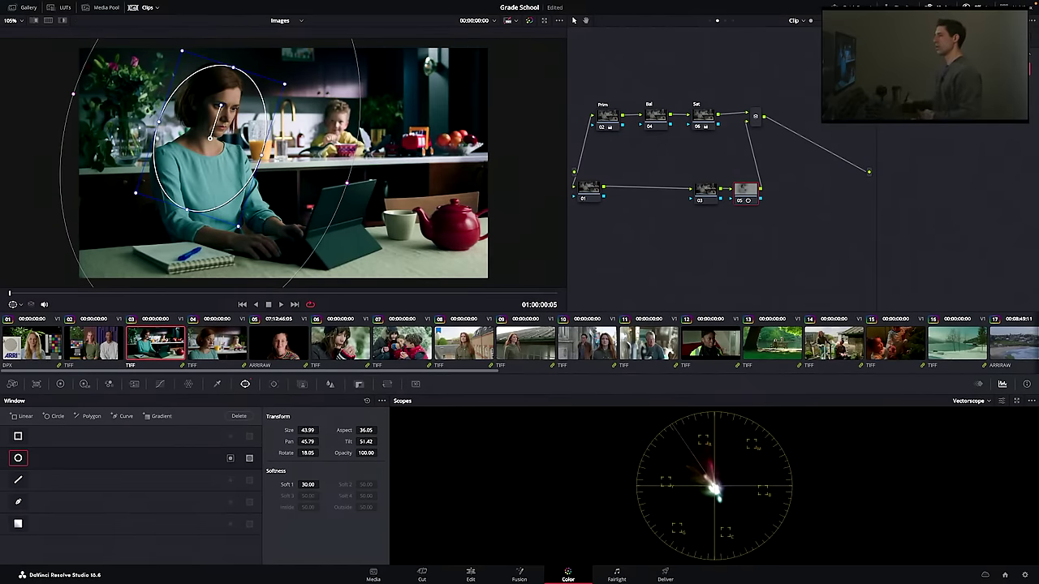
- Select the Prim node, hide the clip thumbnails, and toggle the node to compare its effect in the enlarged viewer
{"action": "left_click", "coordinate": [607, 118]}
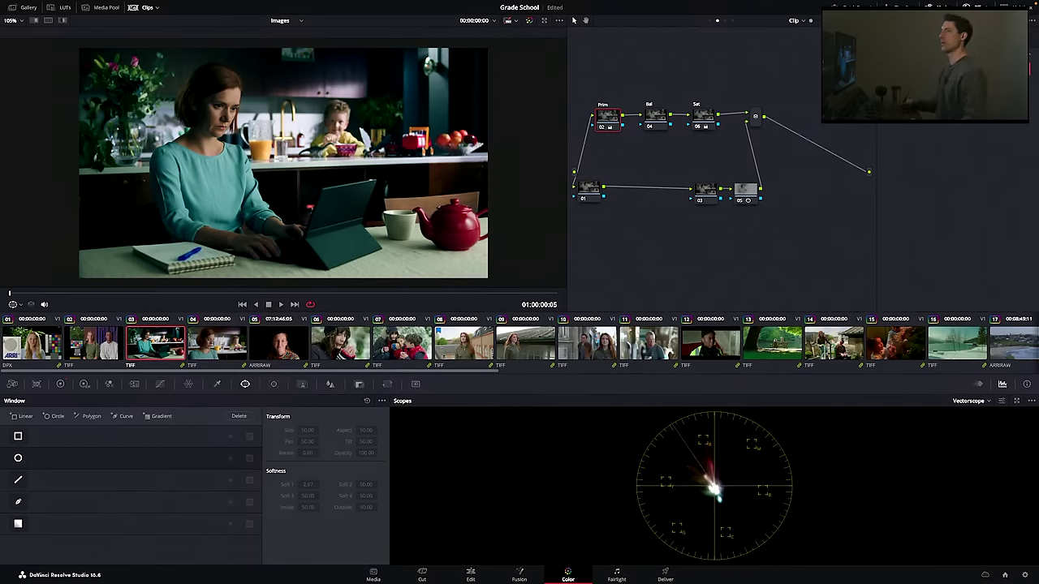
{"action": "left_click", "coordinate": [136, 8]}
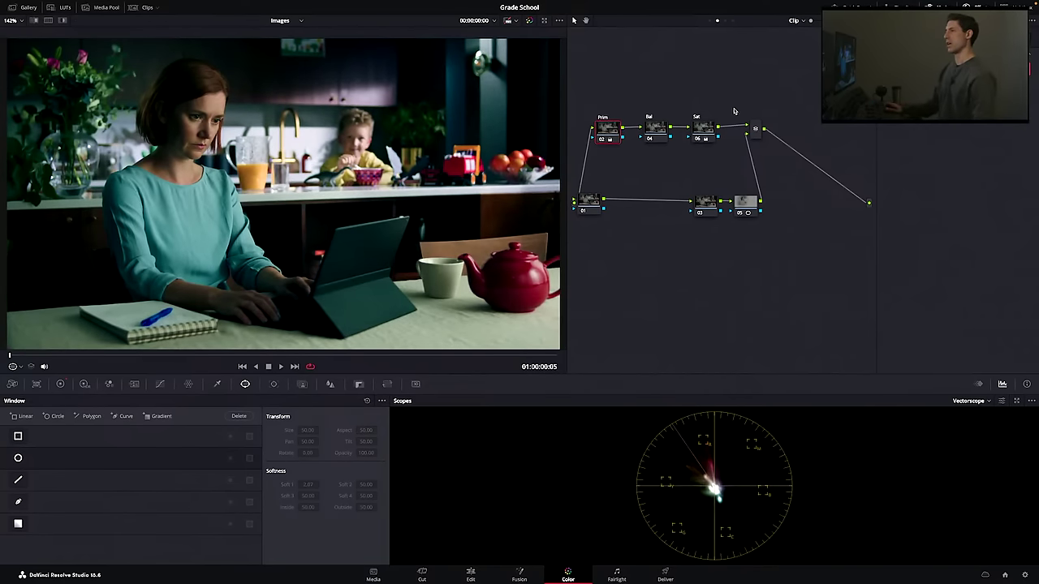
{"action": "key", "text": "ctrl+d"}
{"action": "key", "text": "ctrl+d"}
{"action": "key", "text": "ctrl+d"}
{"action": "key", "text": "ctrl+d"}
{"action": "key", "text": "ctrl+d"}
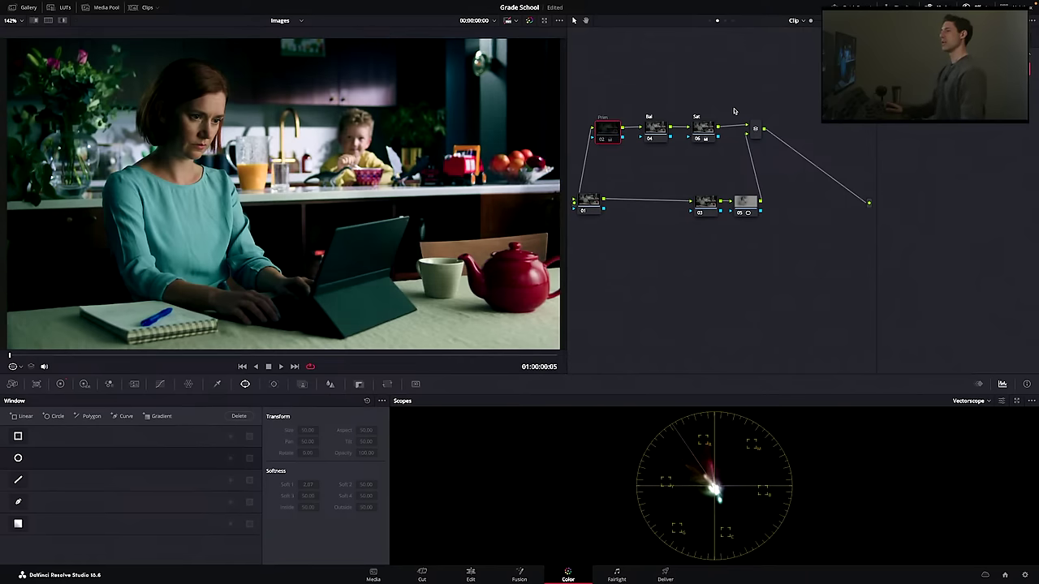
{"action": "key", "text": "ctrl+d"}
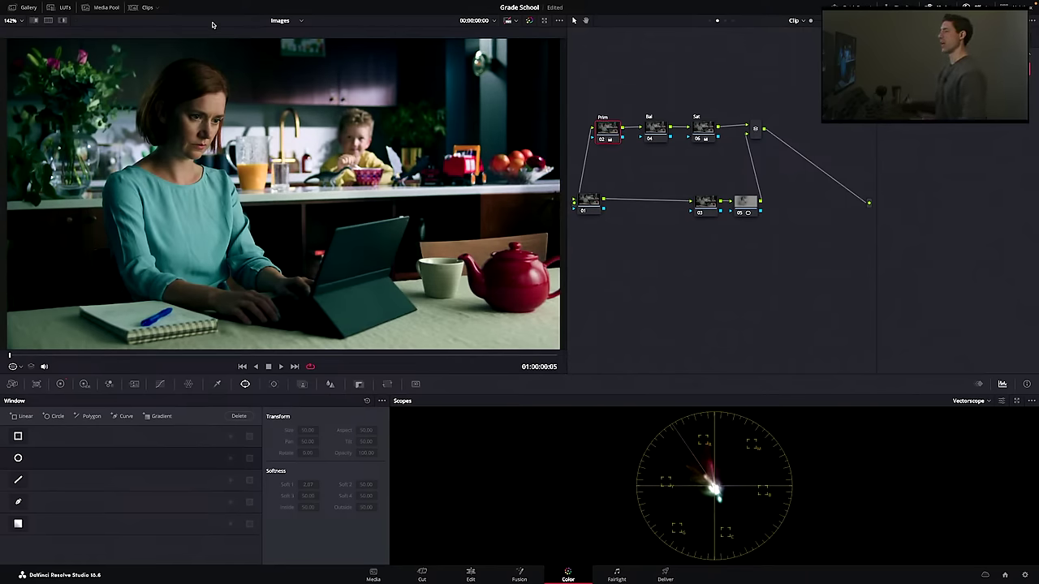
- Invert node 05's circle window, darken the area outside it with Lift 0.02 and Gamma -0.05, and hide the window outline
{"action": "left_click", "coordinate": [746, 202]}
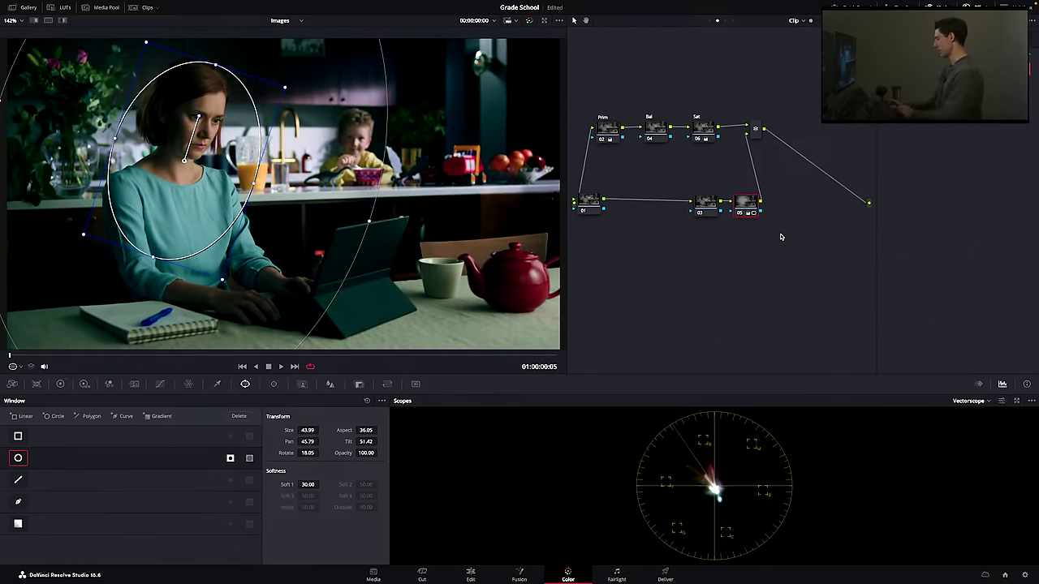
{"action": "key", "text": "alt+h"}
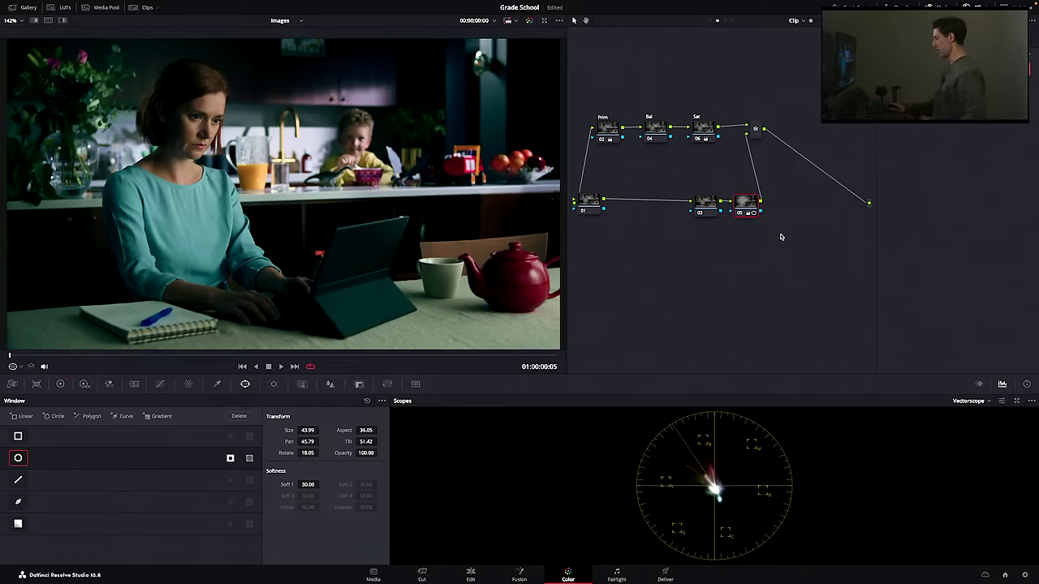
- Toggle node 05 off and on to compare the image with and without the vignette
{"action": "key", "text": "super+d"}
{"action": "key", "text": "super+d"}
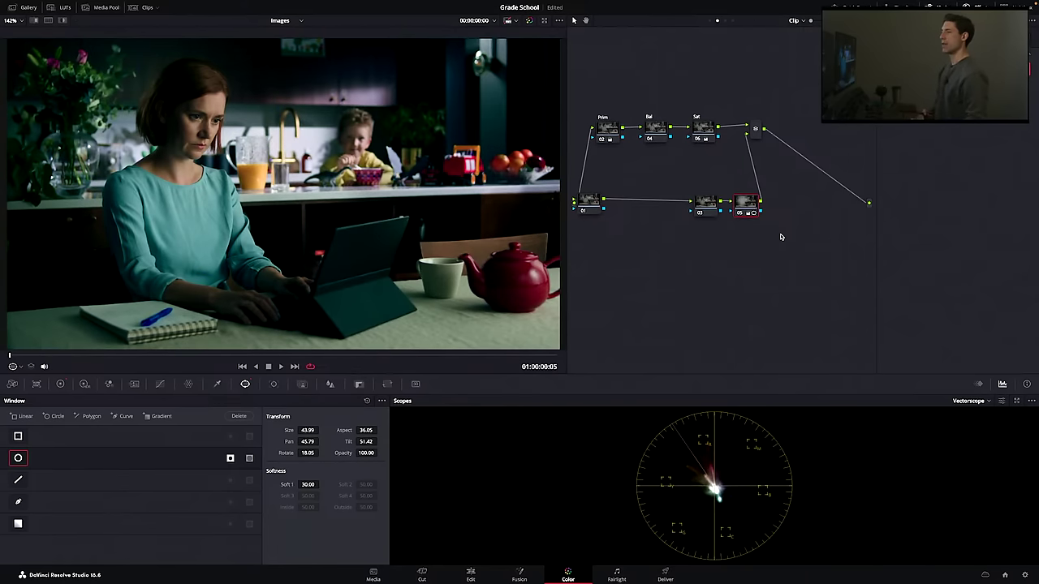
{"action": "key", "text": "super+d"}
{"action": "key", "text": "super+d"}
{"action": "key", "text": "super+d"}
{"action": "key", "text": "super+d"}
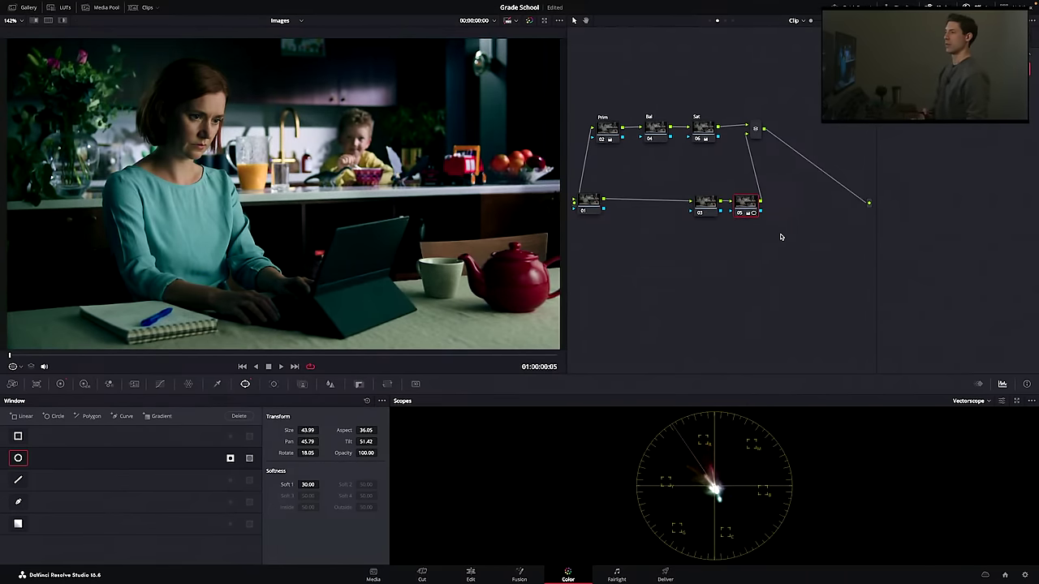
- View the image full screen and toggle node 05 repeatedly to judge how the vignette affects the scene
{"action": "key", "text": "super+f"}
{"action": "key", "text": "super+d"}
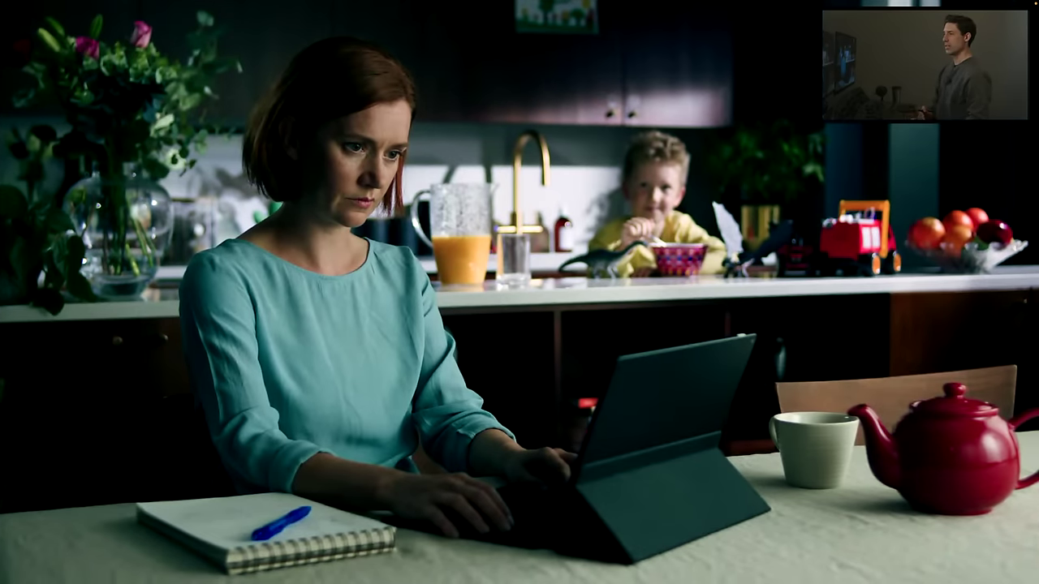
{"action": "key", "text": "super+d"}
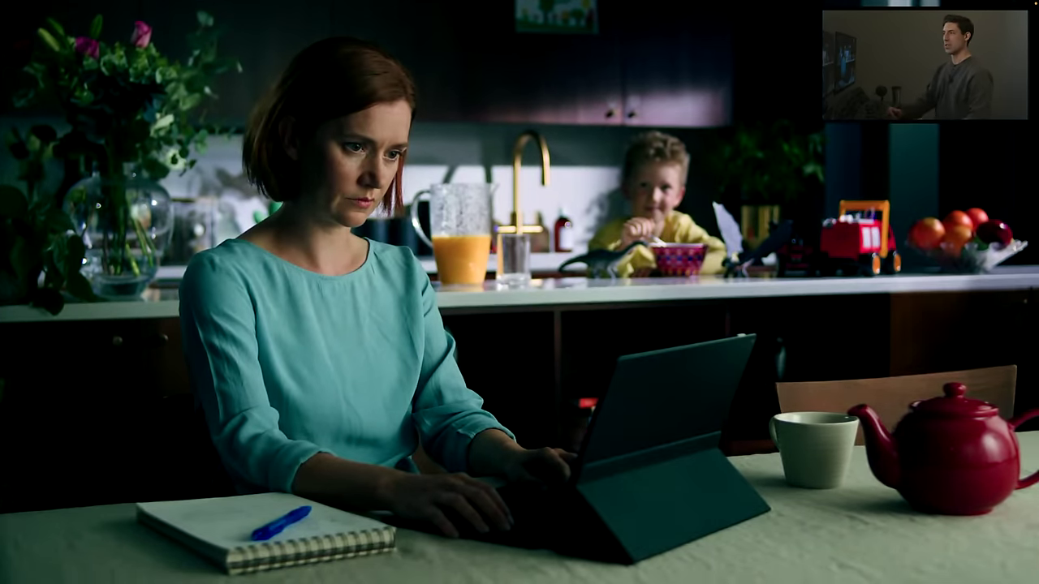
{"action": "key", "text": "ctrl+d"}
{"action": "key", "text": "ctrl+d"}
{"action": "key", "text": "super+d"}
{"action": "key", "text": "super+d"}
{"action": "key", "text": "super+d"}
{"action": "key", "text": "super+d"}
{"action": "key", "text": "ctrl+d"}
{"action": "key", "text": "ctrl+d"}
{"action": "key", "text": "ctrl+d"}
{"action": "key", "text": "ctrl+d"}
{"action": "key", "text": "ctrl+d"}
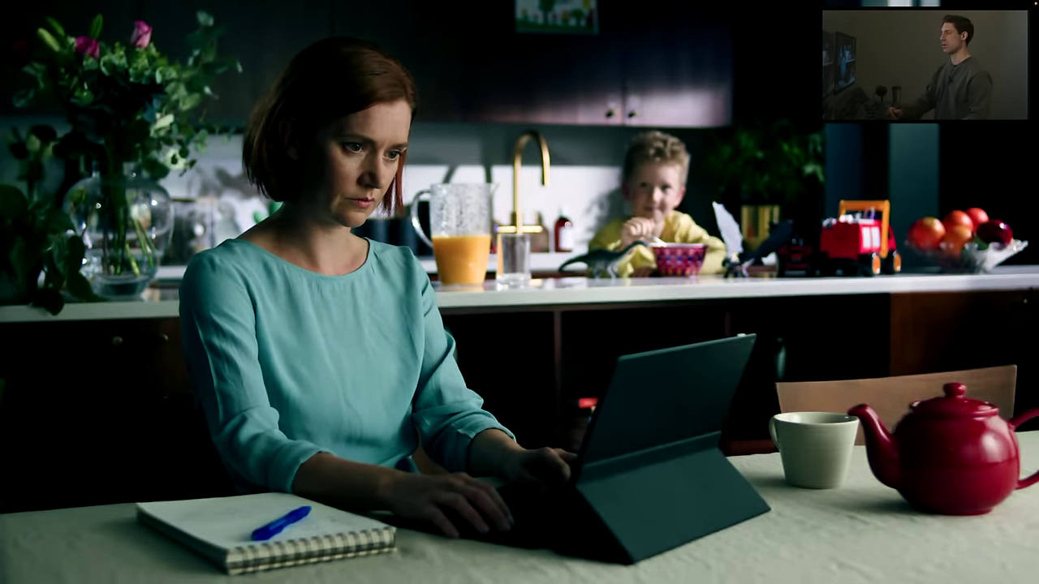
{"action": "key", "text": "ctrl+d"}
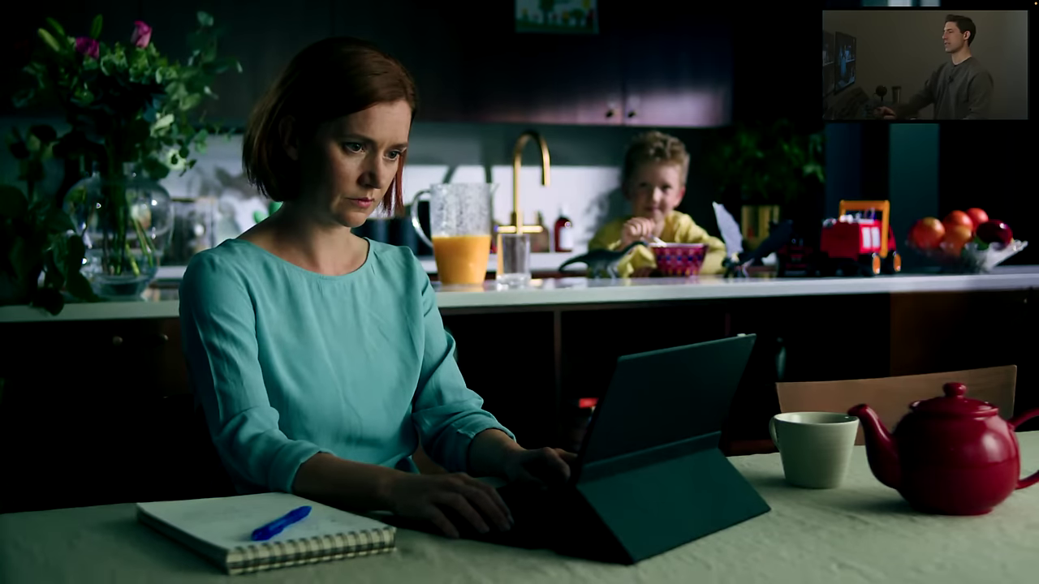
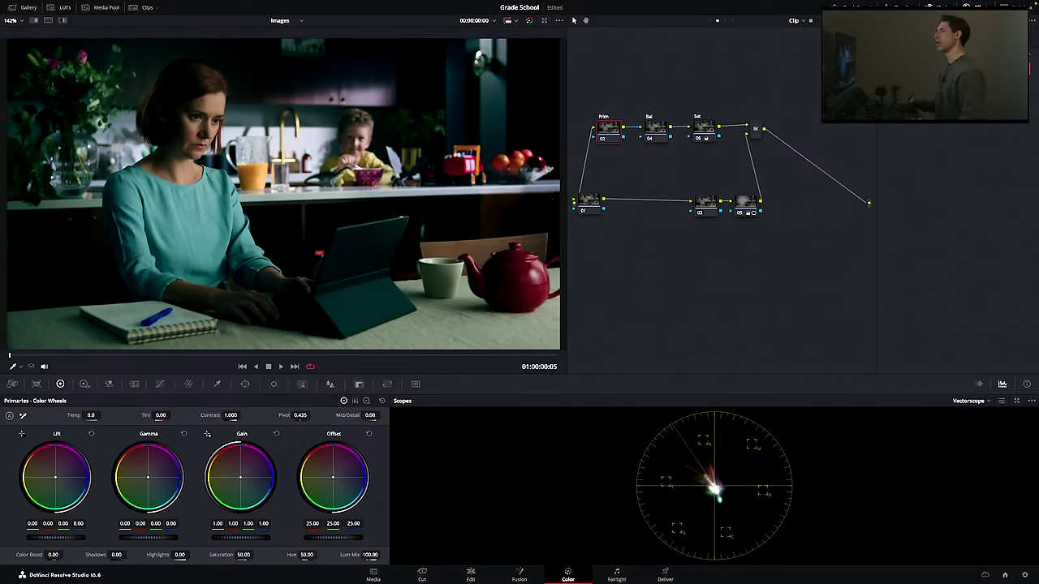
- Set the Prim node's Lift to 0.02 and Gamma to -0.02, and toggle the node to check the change
{"action": "right_click", "coordinate": [605, 127]}
{"action": "key", "text": "Escape"}
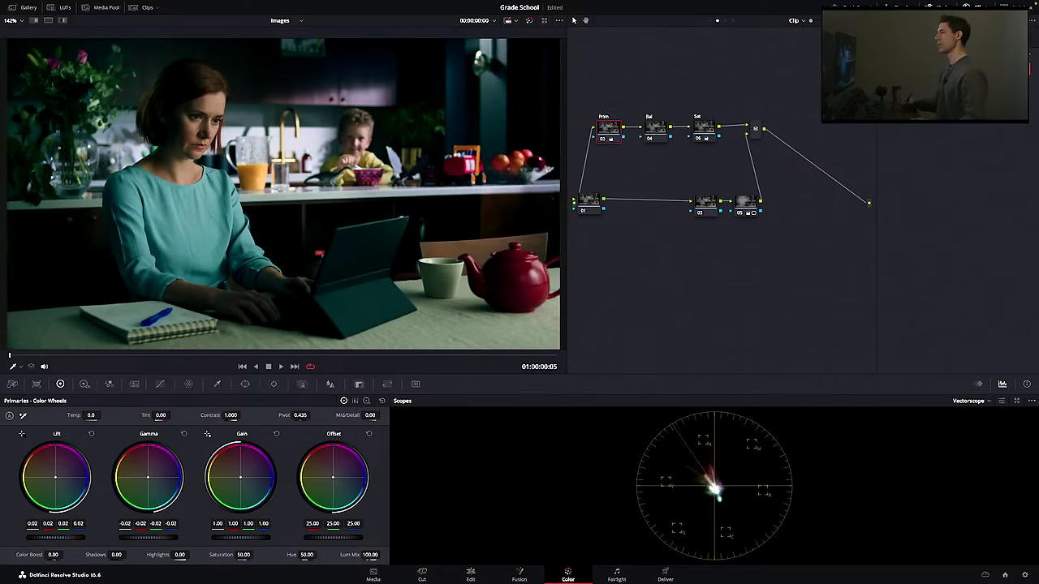
{"action": "key", "text": "ctrl+d"}
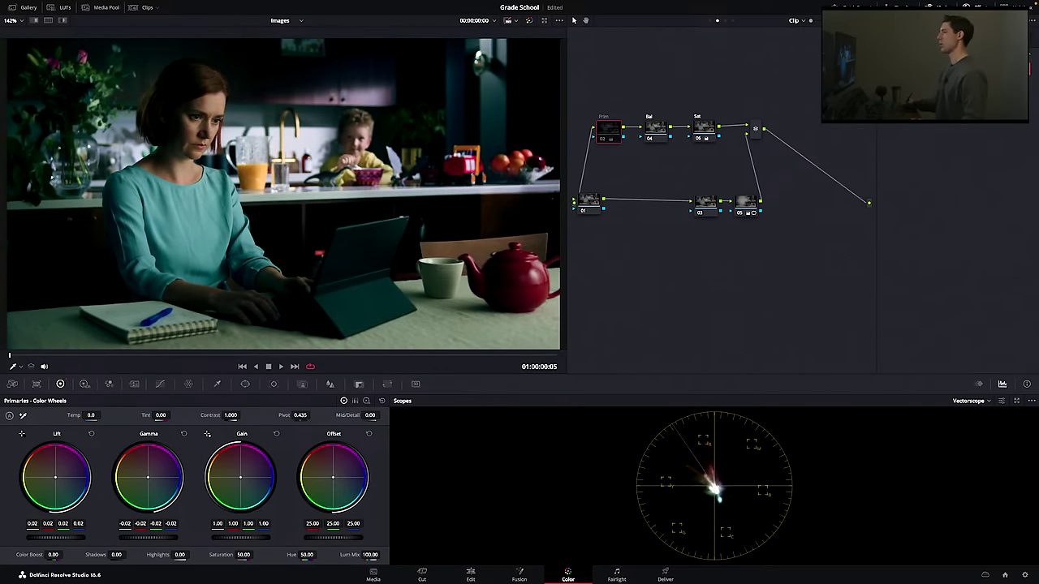
{"action": "key", "text": "ctrl+d"}
- Move node 01 slightly away from the source input, and set the Prim node's composite mode to Luminosity
{"action": "left_click_drag", "start_coordinate": [590, 201], "coordinate": [606, 199]}
{"action": "left_click", "coordinate": [608, 128]}
{"action": "right_click", "coordinate": [607, 127]}
{"action": "key", "text": "Escape"}
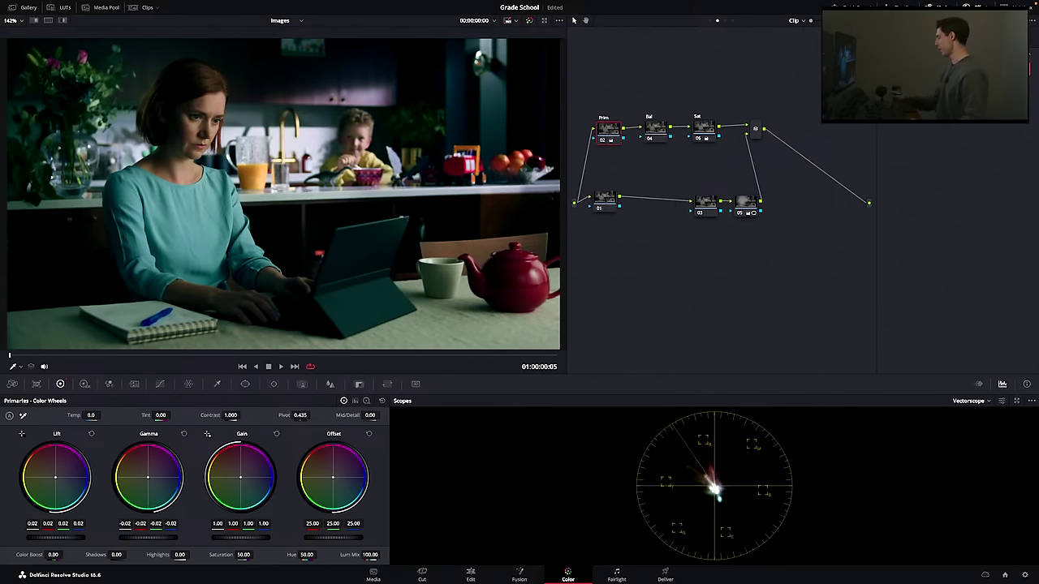
{"action": "right_click", "coordinate": [610, 135]}
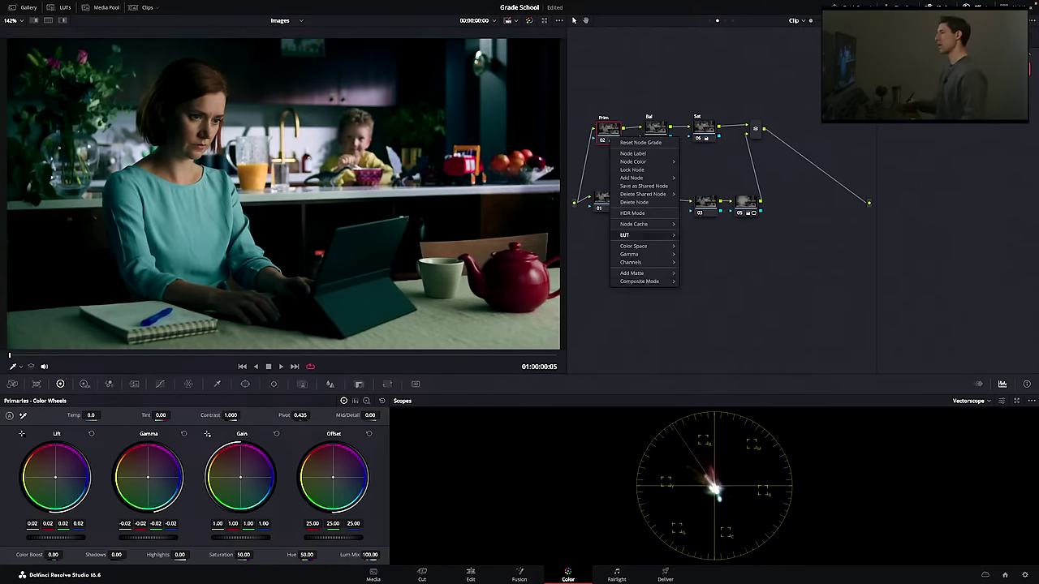
{"action": "mouse_move", "coordinate": [639, 281]}
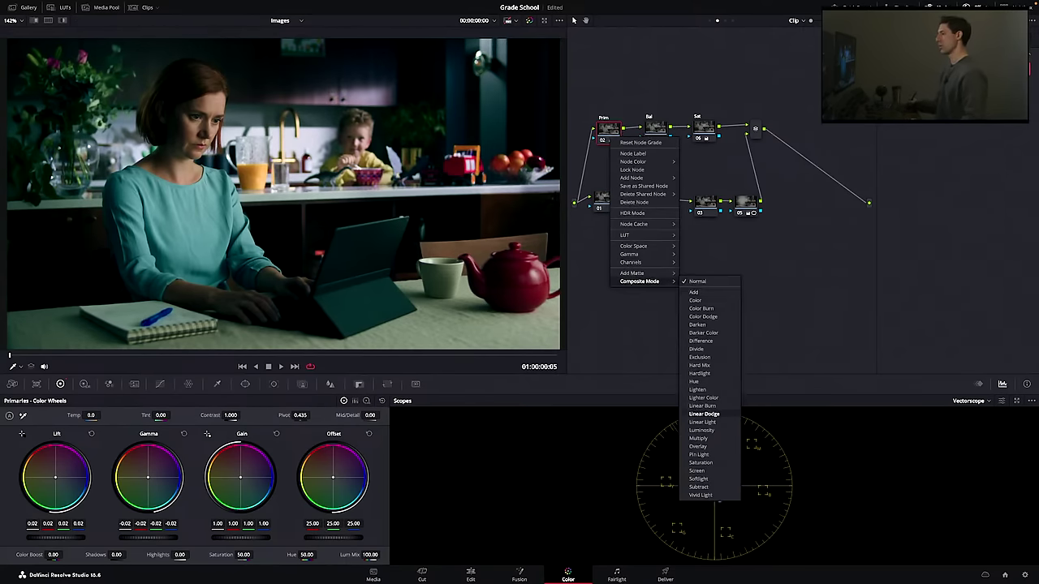
{"action": "left_click", "coordinate": [702, 430]}
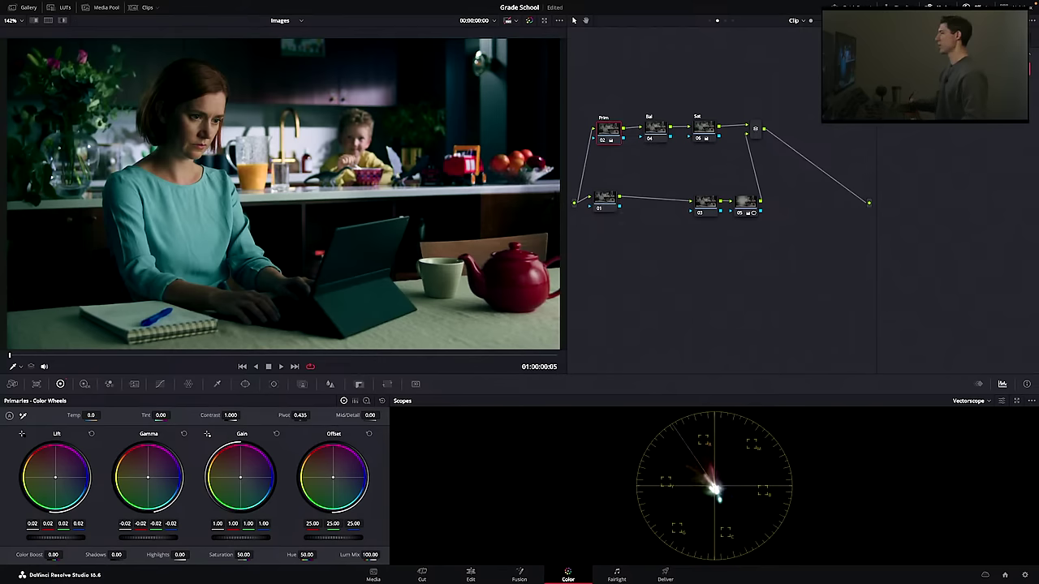
- Set the composite mode of the vignette node 05 to Luminosity
{"action": "right_click", "coordinate": [744, 202]}
{"action": "mouse_move", "coordinate": [772, 345]}
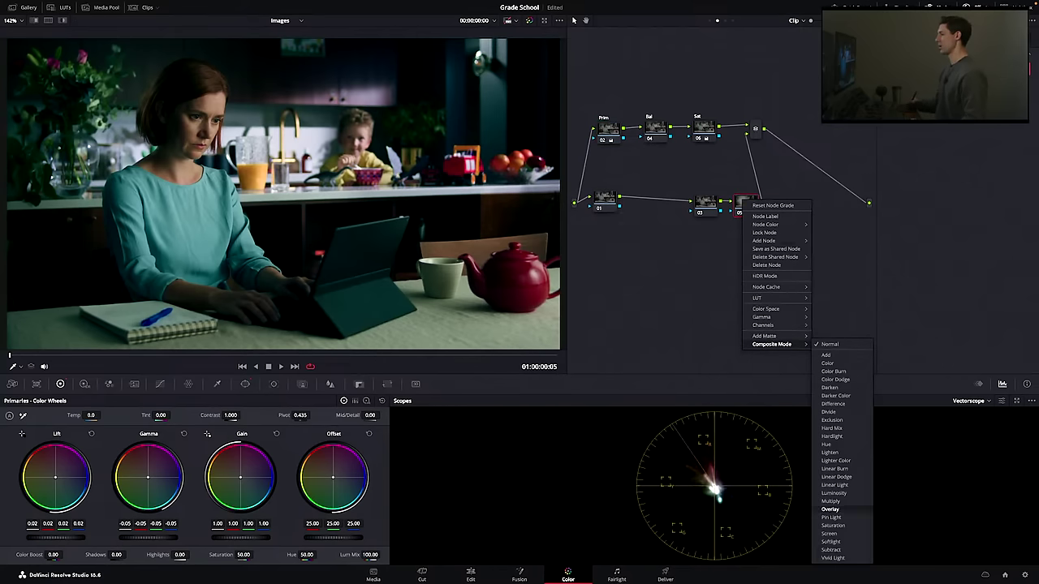
{"action": "left_click", "coordinate": [834, 493]}
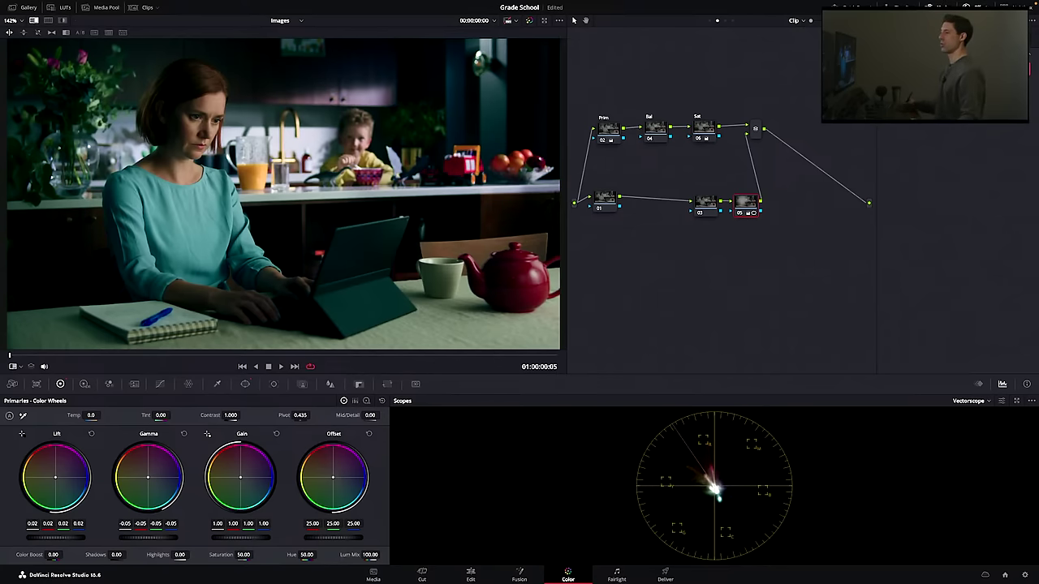
- Enlarge the toy truck and fruit bowl in the viewer, and toggle the reference wipe to compare their colors
{"action": "scroll", "coordinate": [292, 195], "scroll_direction": "up", "scroll_amount": 4}
{"action": "left_click_drag", "start_coordinate": [406, 203], "coordinate": [163, 183]}
{"action": "scroll", "coordinate": [301, 186], "scroll_direction": "up", "scroll_amount": 5}
{"action": "left_click_drag", "start_coordinate": [300, 163], "coordinate": [203, 304]}
{"action": "key", "text": "super+w"}
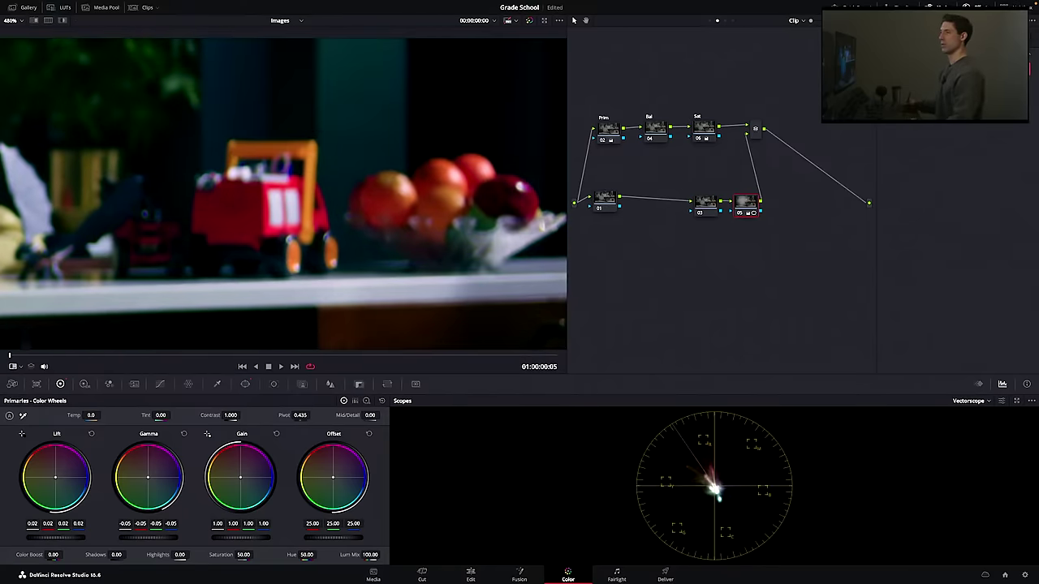
{"action": "key", "text": "super+w"}
{"action": "key", "text": "super+w"}
{"action": "key", "text": "super+w"}
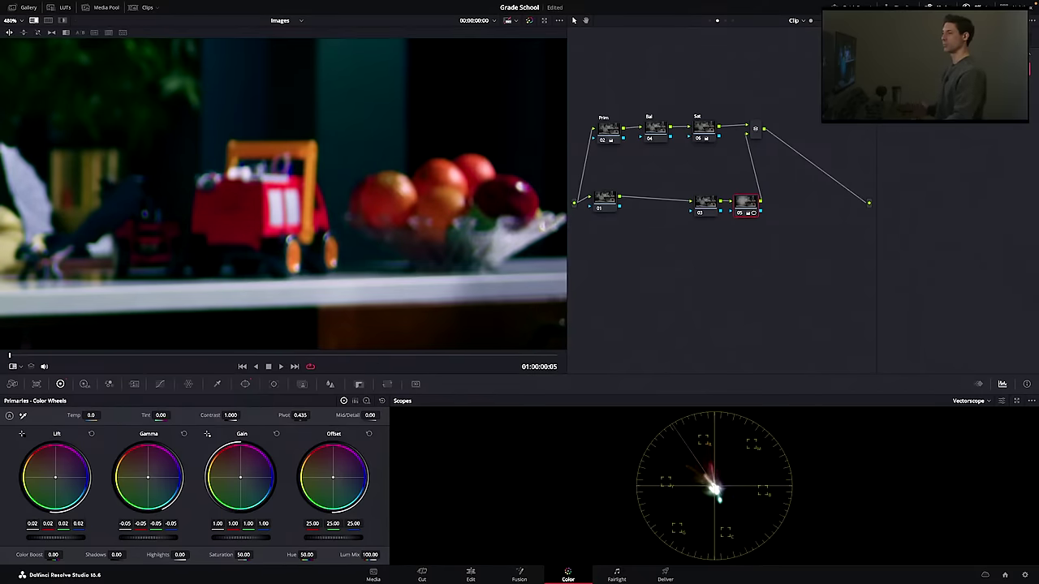
- Turn off the reference wipe, fit the whole frame in the viewer, and save the project
{"action": "key", "text": "super+w"}
{"action": "key", "text": "shift+z"}
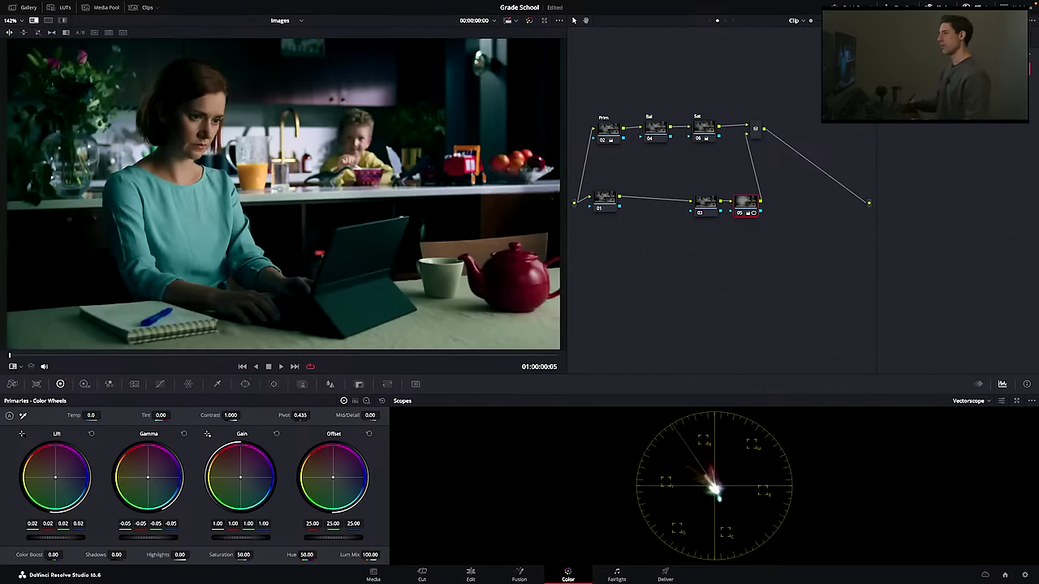
{"action": "key", "text": "ctrl+s"}
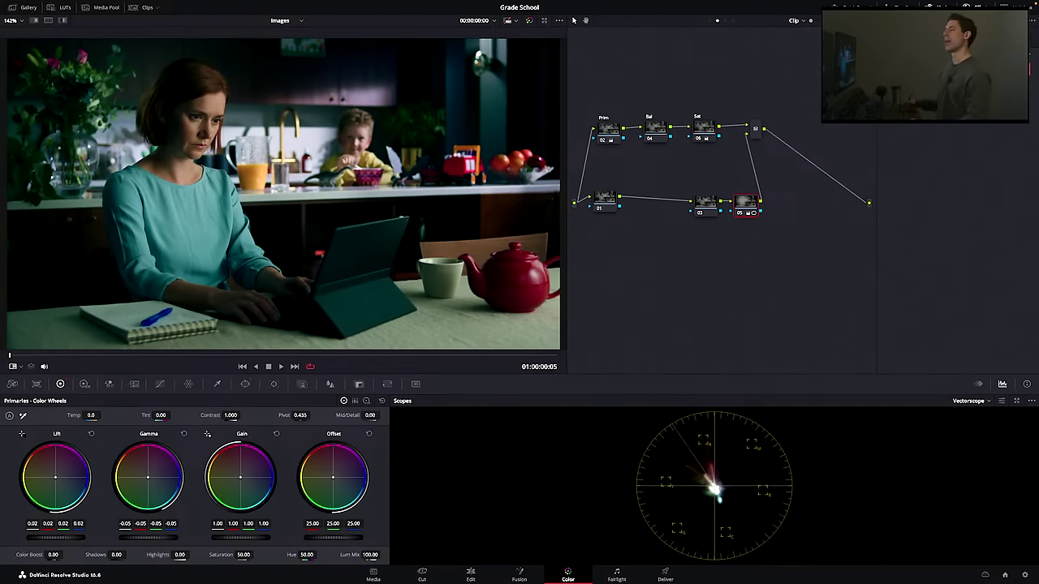
{"action": "left_click", "coordinate": [609, 130]}
{"action": "left_click_drag", "start_coordinate": [609, 129], "coordinate": [603, 133]}
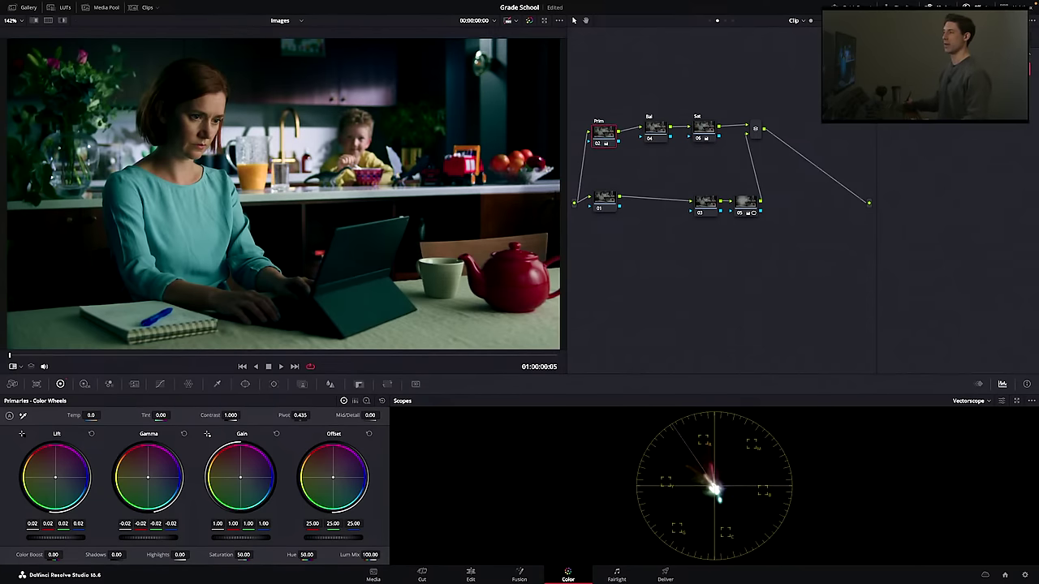
{"action": "left_click", "coordinate": [656, 129]}
{"action": "key", "text": "alt+v"}
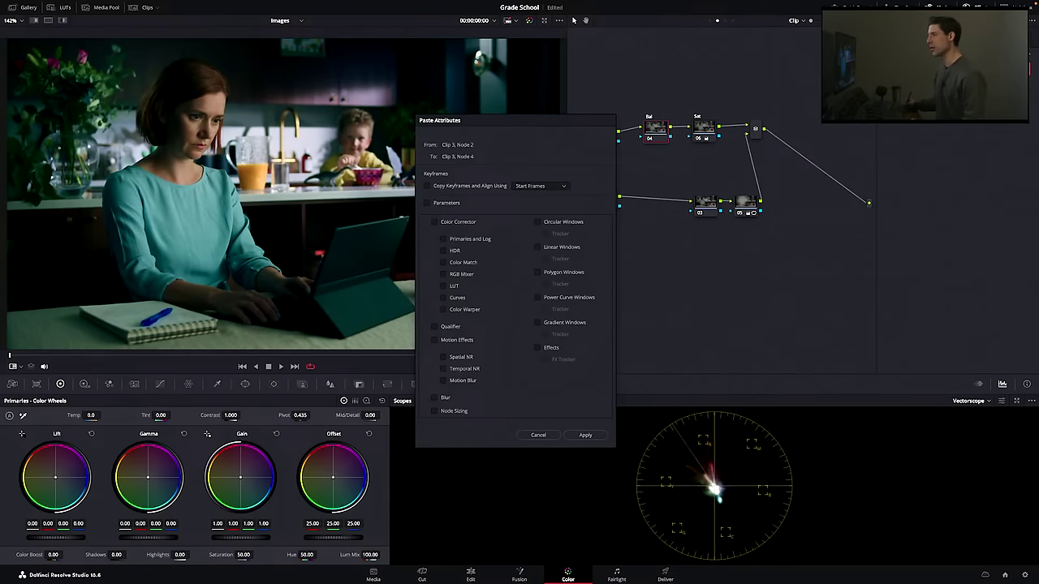
{"action": "left_click", "coordinate": [538, 435]}
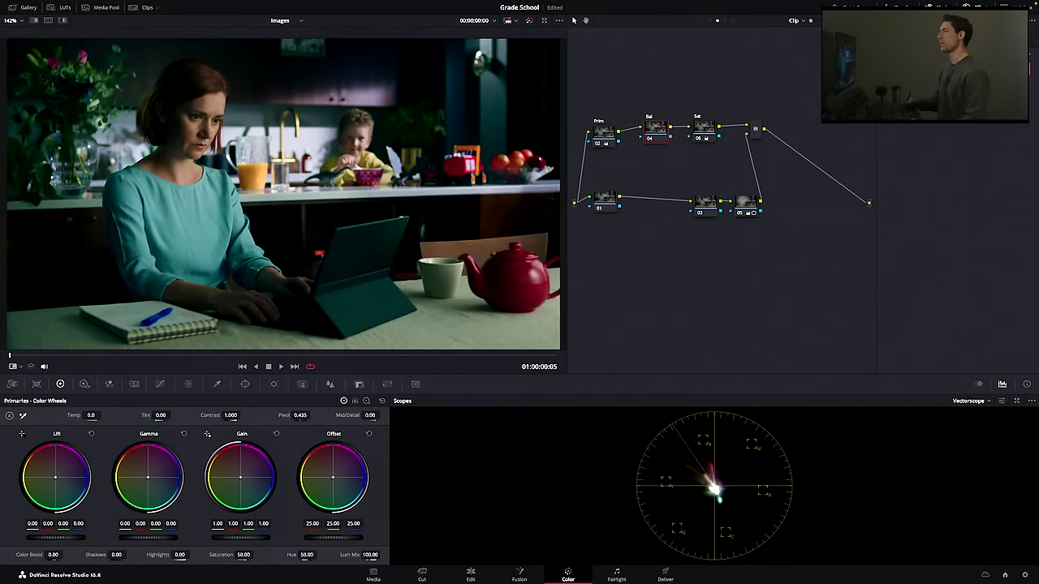
- Show the clip thumbnails, set the Prim node's Offset to 28.42 on clip 03, and toggle the node to check the change
{"action": "left_click", "coordinate": [604, 132]}
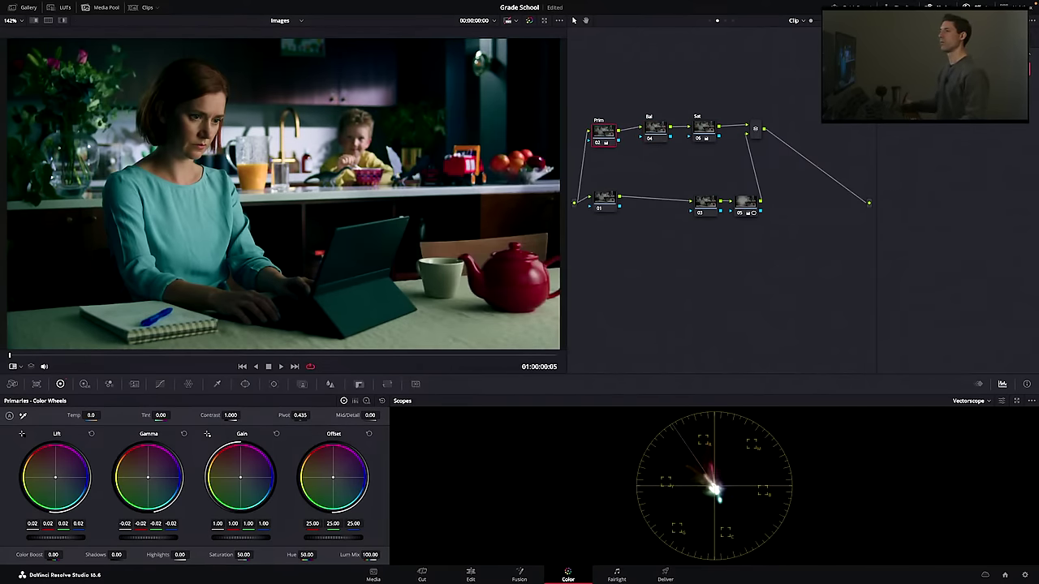
{"action": "left_click", "coordinate": [143, 7]}
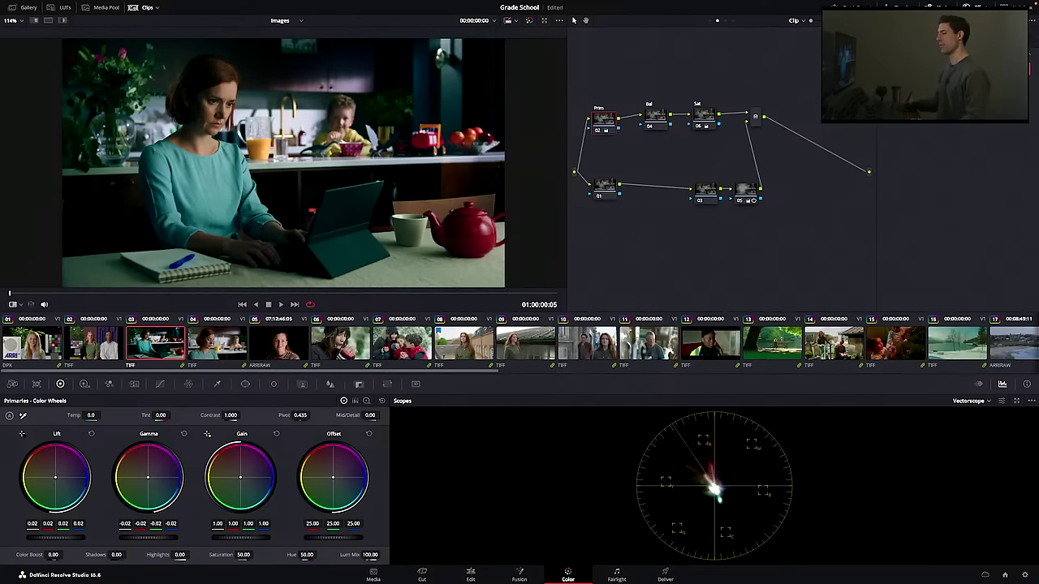
{"action": "key", "text": "ctrl+d"}
{"action": "key", "text": "ctrl+d"}
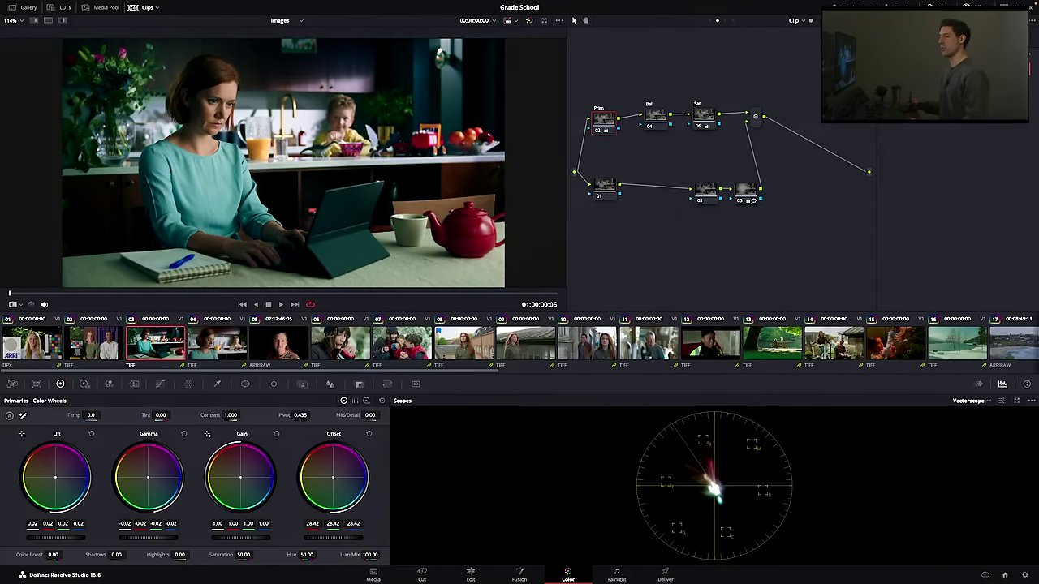
{"action": "left_click_drag", "start_coordinate": [603, 120], "coordinate": [602, 121]}
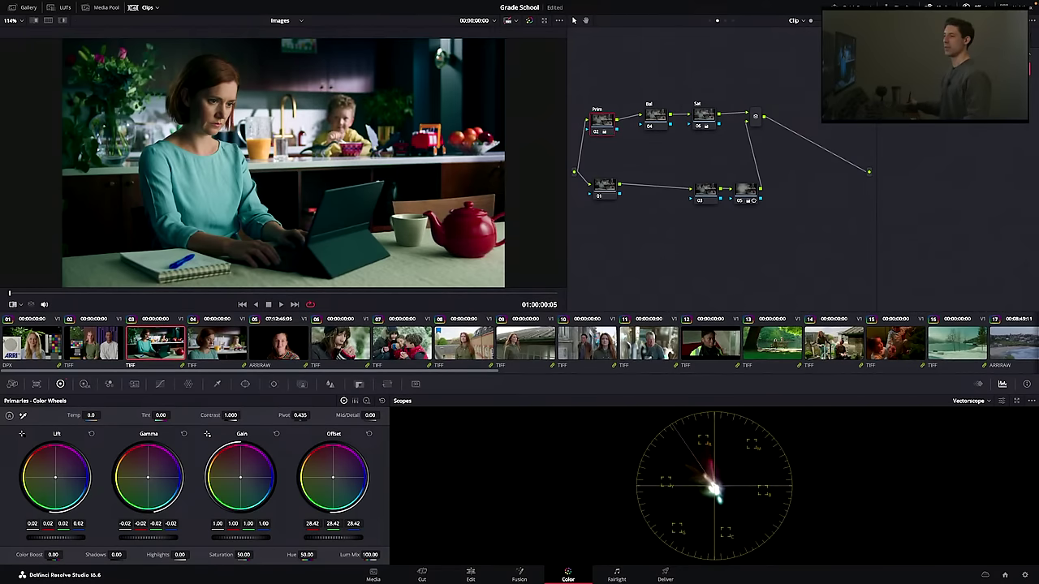
- Try an Offset of 28.42 on the Prim node of clip 04, and reset the Offset to its default
{"action": "key", "text": "Down"}
{"action": "left_click_drag", "start_coordinate": [634, 119], "coordinate": [625, 120]}
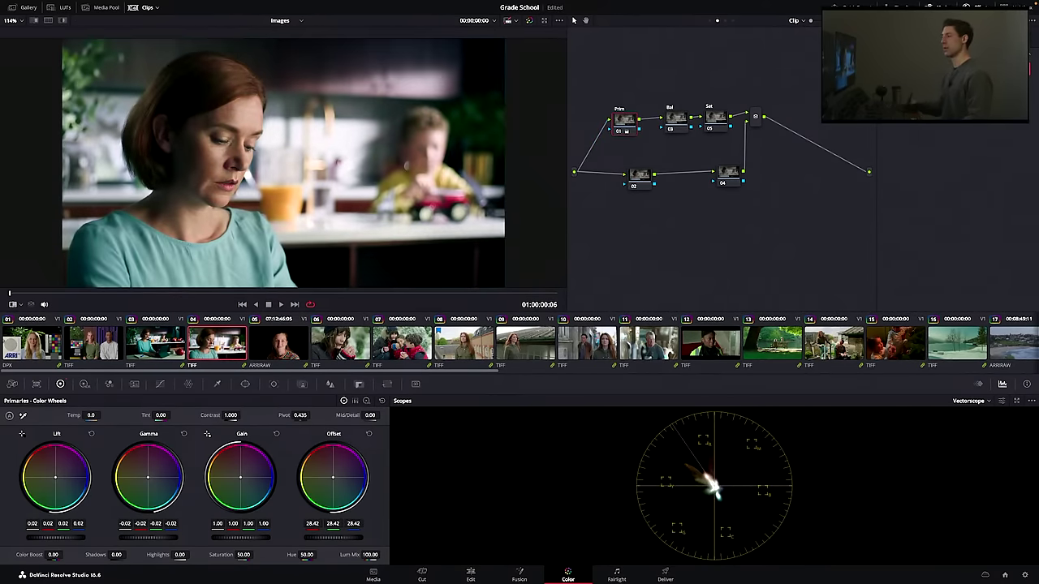
{"action": "left_click", "coordinate": [369, 433]}
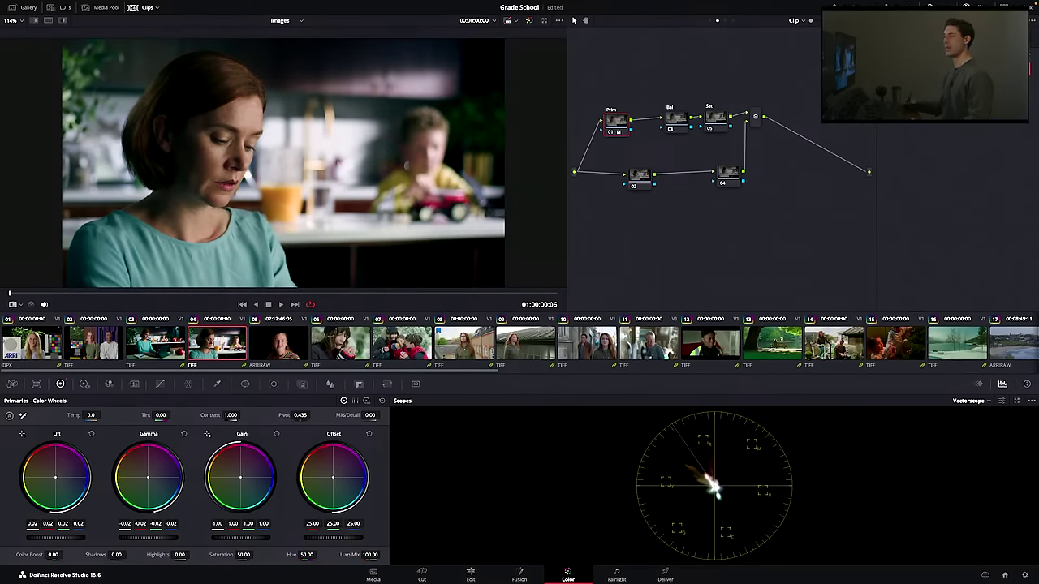
- Open clip 06, and nudge node 02 and the layer mixer slightly in the node graph
{"action": "left_click", "coordinate": [341, 344]}
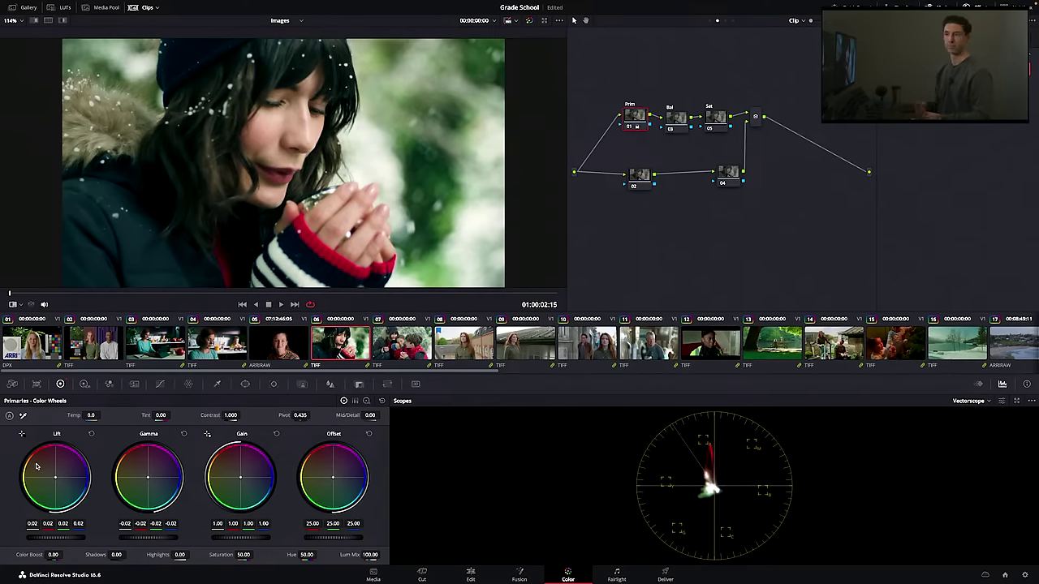
{"action": "left_click_drag", "start_coordinate": [639, 175], "coordinate": [629, 177]}
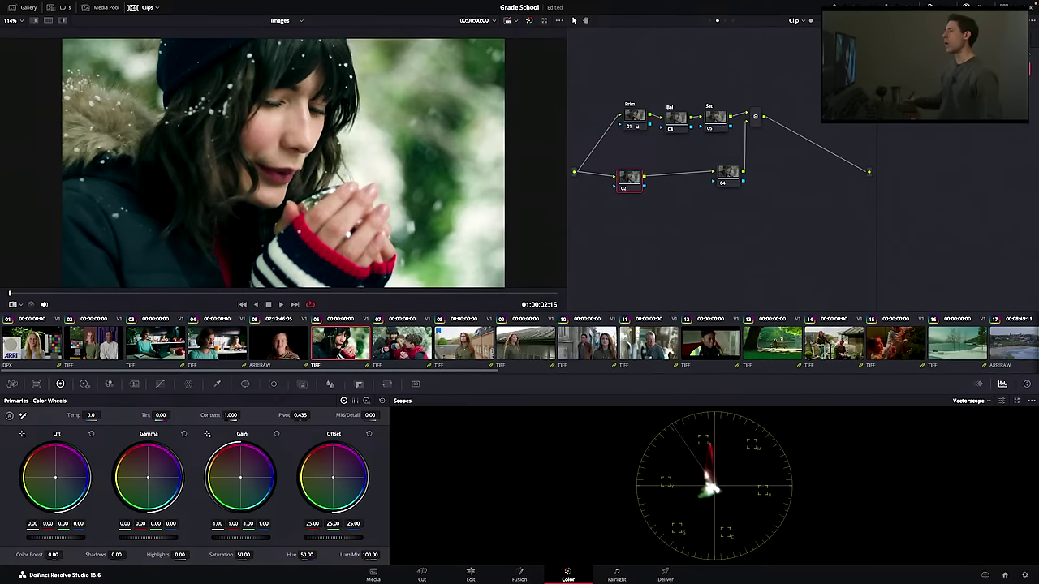
{"action": "left_click_drag", "start_coordinate": [756, 117], "coordinate": [758, 119]}
- Return to clip 03, toggle the Sat node to check its effect, and move the layer mixer lower in the node graph
{"action": "left_click", "coordinate": [155, 343]}
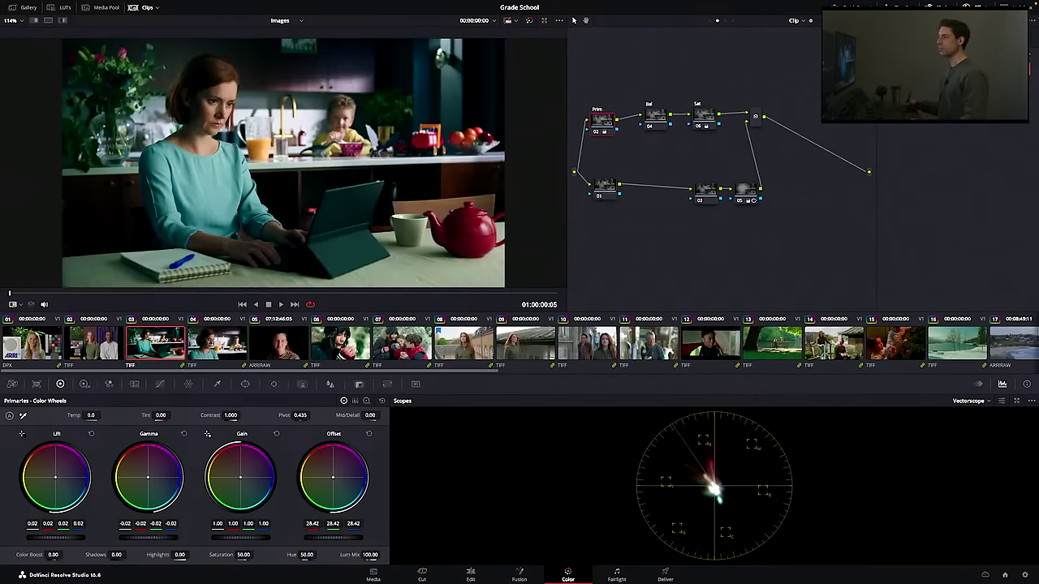
{"action": "left_click", "coordinate": [705, 116]}
{"action": "key", "text": "ctrl+d"}
{"action": "key", "text": "ctrl+d"}
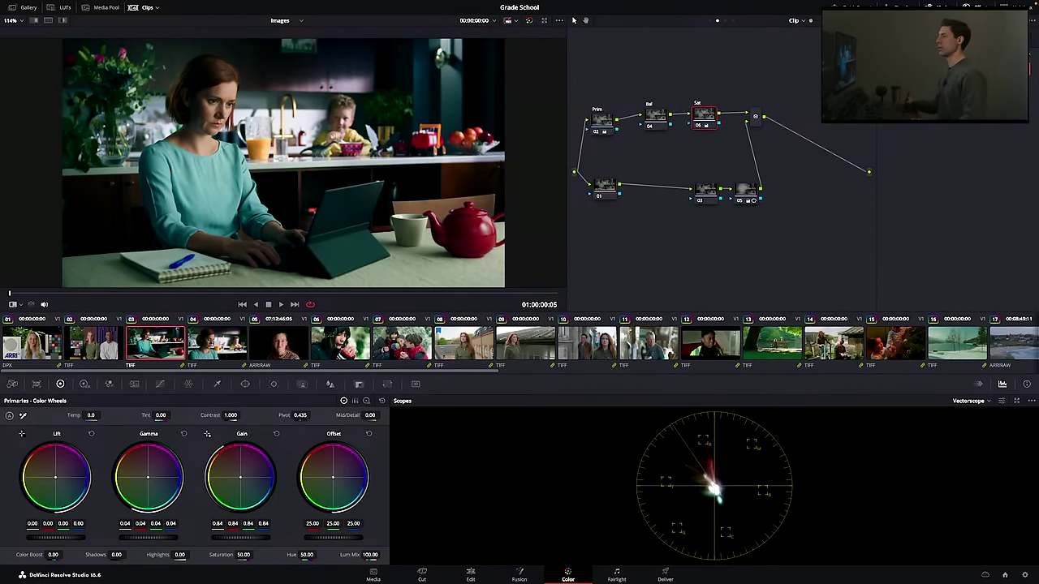
{"action": "left_click_drag", "start_coordinate": [755, 117], "coordinate": [771, 137]}
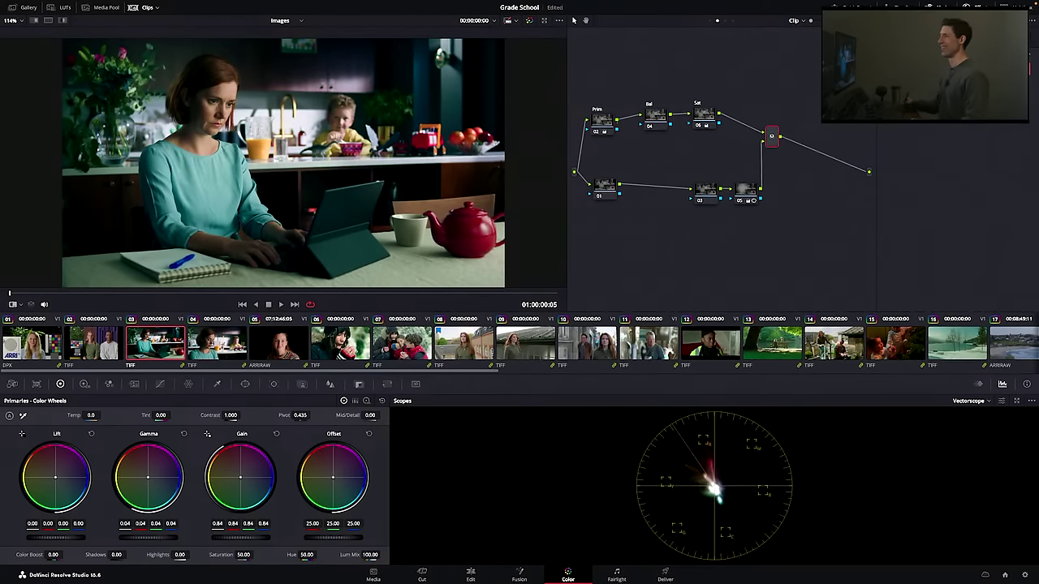
- Toggle the Prim node, set the Sat node's Gamma to 0.07, and toggle the Sat node to compare
{"action": "left_click", "coordinate": [601, 121]}
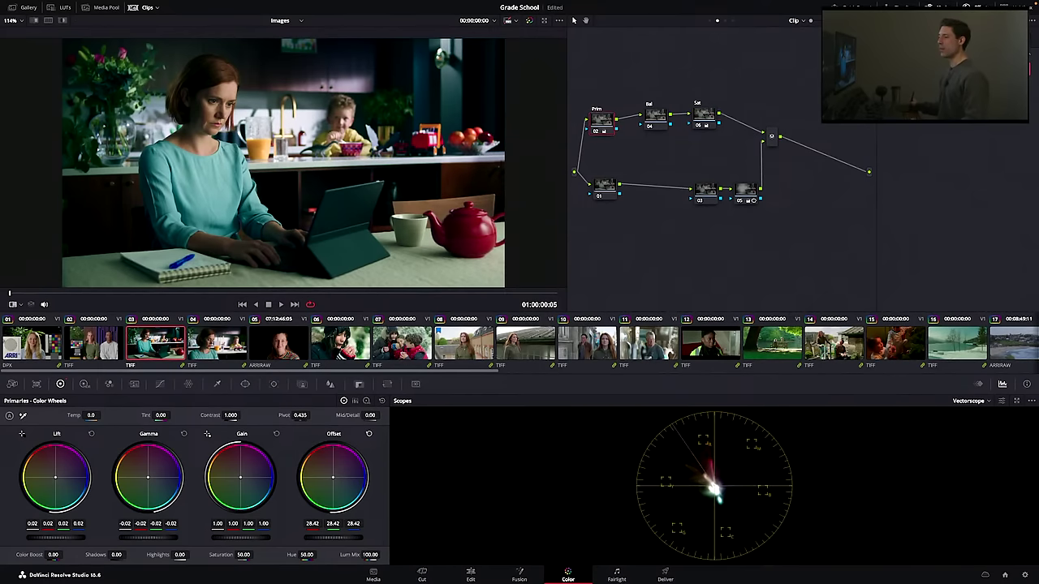
{"action": "key", "text": "ctrl+d"}
{"action": "left_click", "coordinate": [704, 116]}
{"action": "key", "text": "ctrl+d"}
{"action": "key", "text": "ctrl+d"}
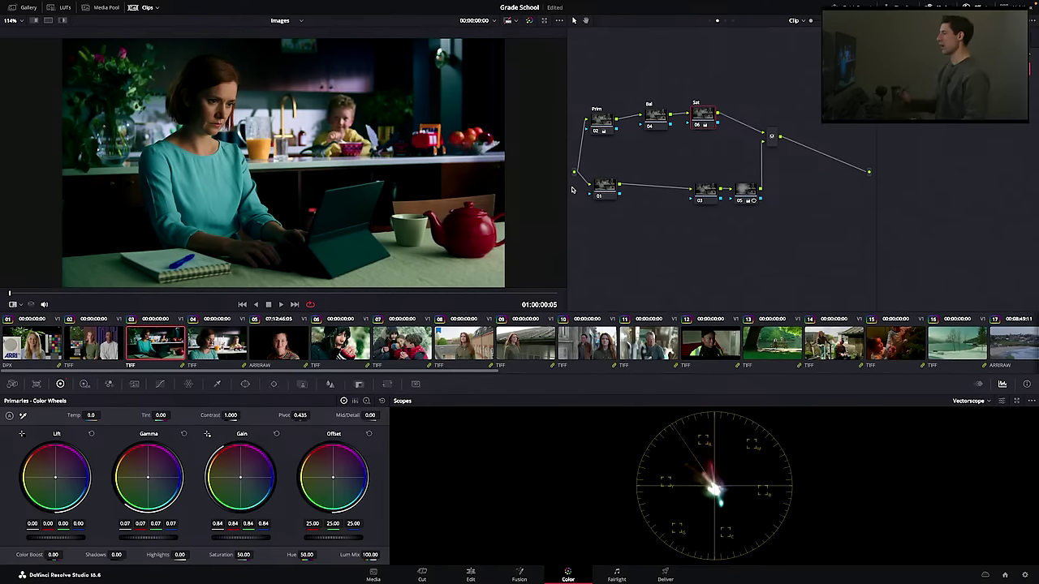
- Switch the scope to Histogram, and set the Sat node's Gamma to 0.00 and Gain to 0.40
{"action": "left_click", "coordinate": [972, 401]}
{"action": "left_click", "coordinate": [975, 439]}
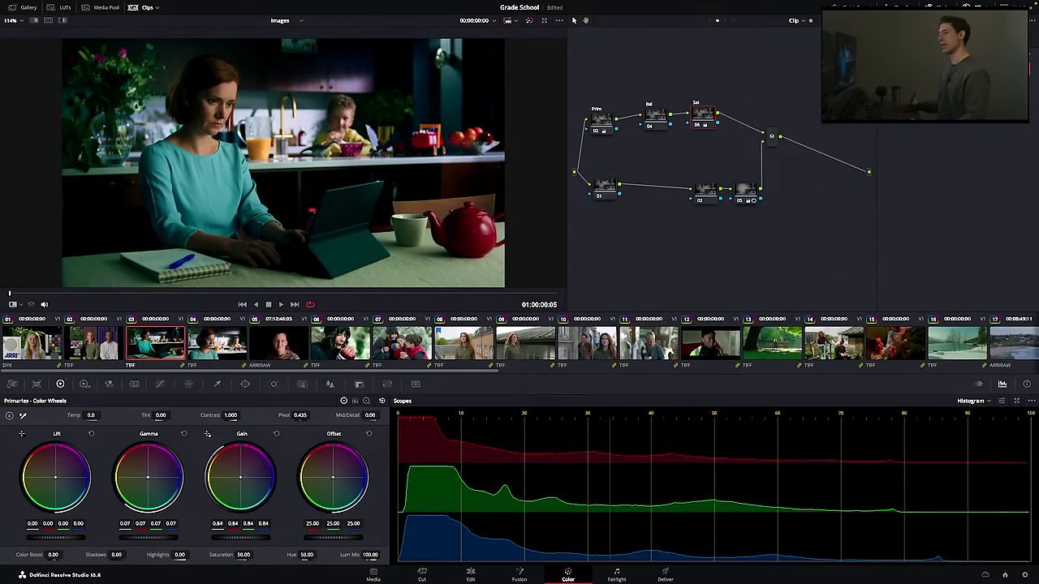
{"action": "key", "text": "shift+Home"}
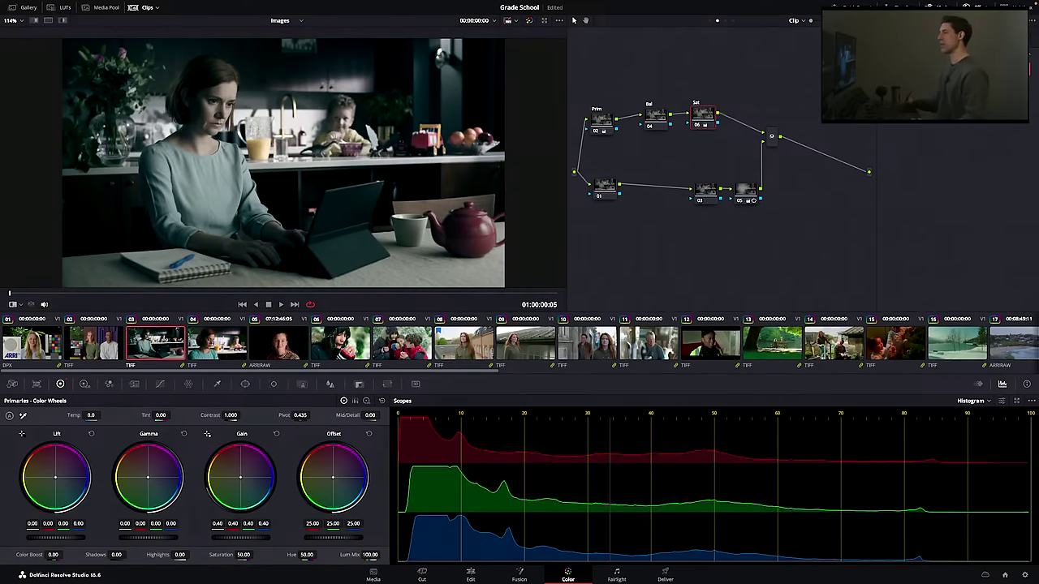
- Change the Sat node's color space from HSV to HSL
{"action": "right_click", "coordinate": [703, 118]}
{"action": "mouse_move", "coordinate": [725, 224]}
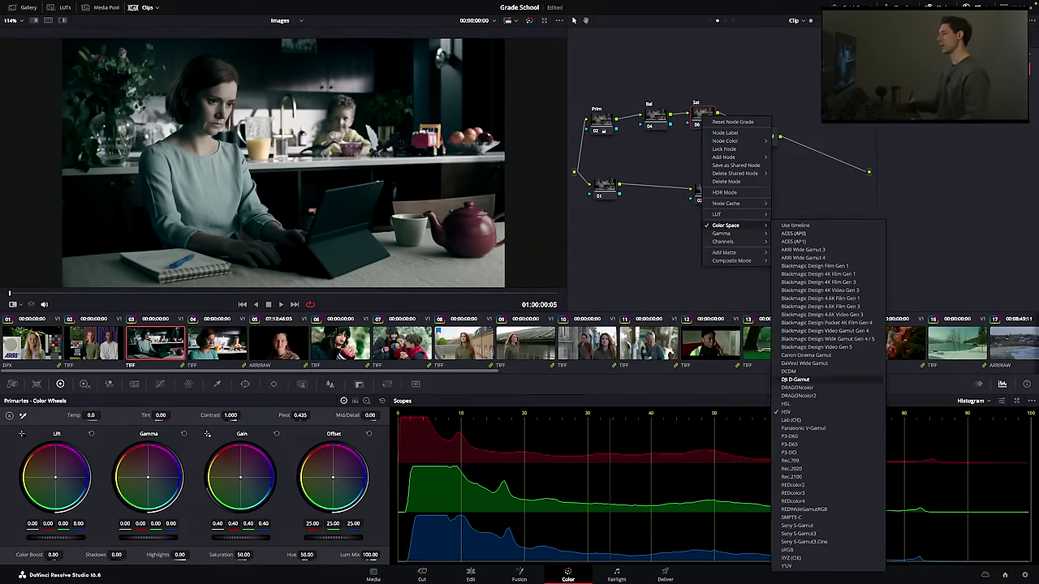
{"action": "left_click", "coordinate": [787, 403]}
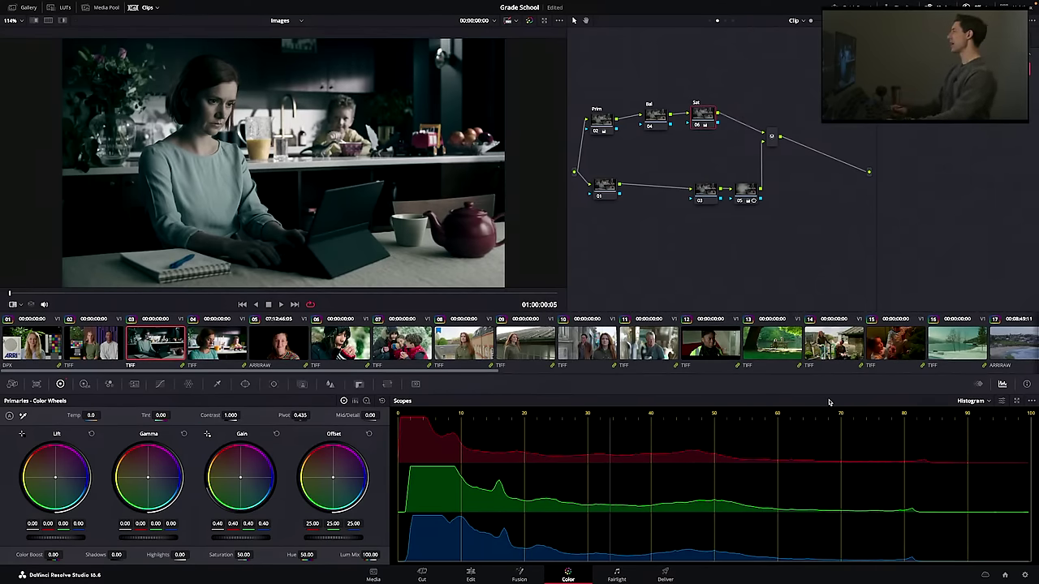
- Turn on the reference wipe for the desaturated clip 03, and hide the clip thumbnails to enlarge the viewer
{"action": "key", "text": "super+w"}
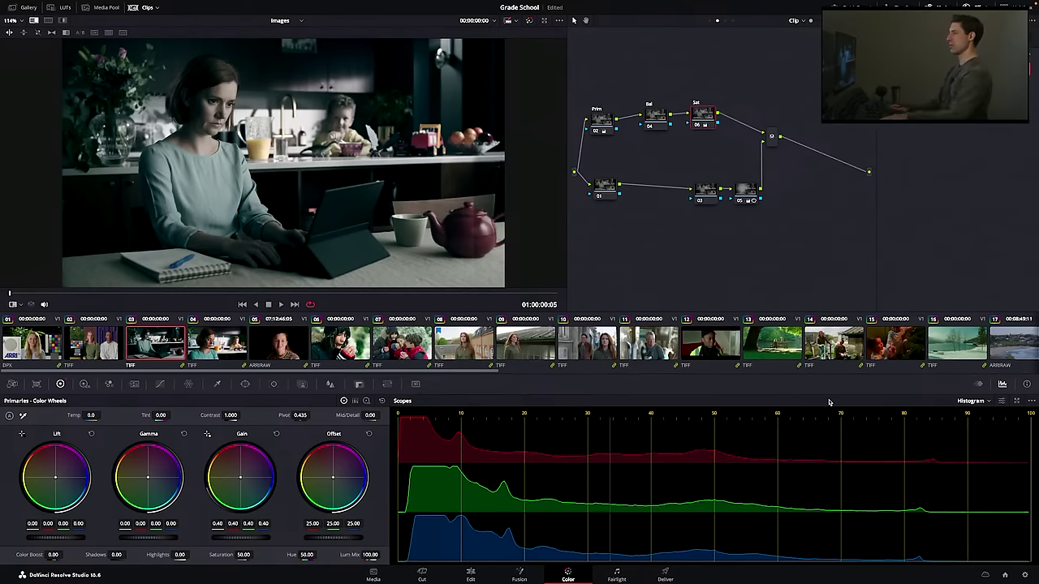
{"action": "left_click", "coordinate": [134, 7]}
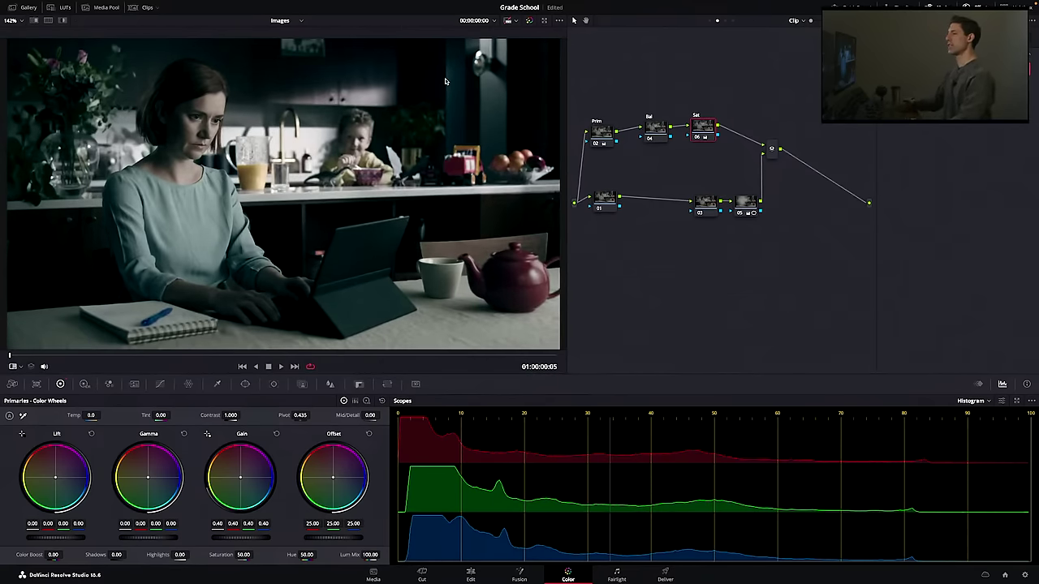
{"action": "key", "text": "ctrl+d"}
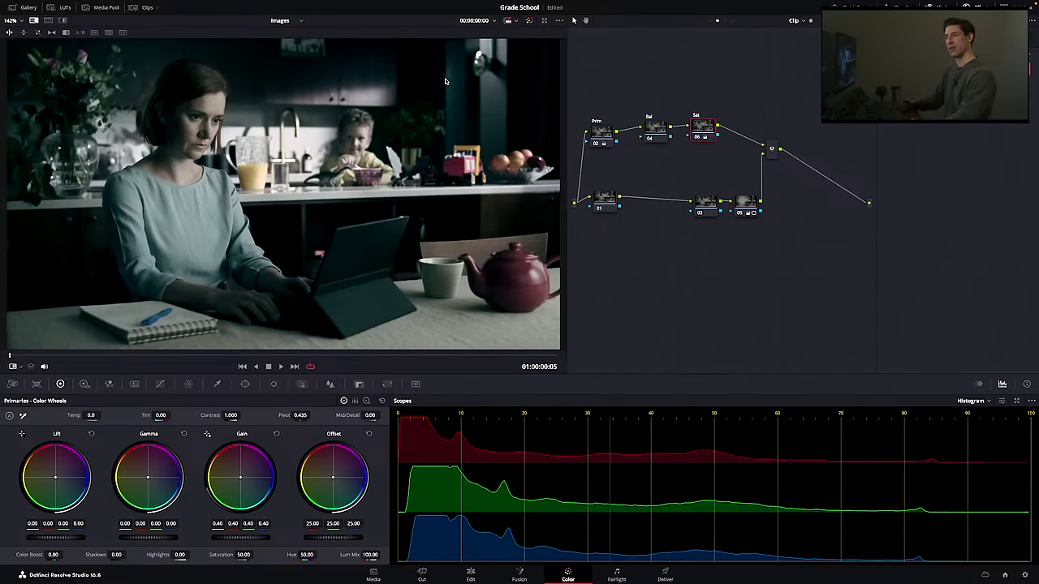
- Toggle the reference wipe repeatedly to compare the HSL desaturation of clip 03 with the reference still, and save the project
{"action": "key", "text": "ctrl+d"}
{"action": "key", "text": "ctrl+w"}
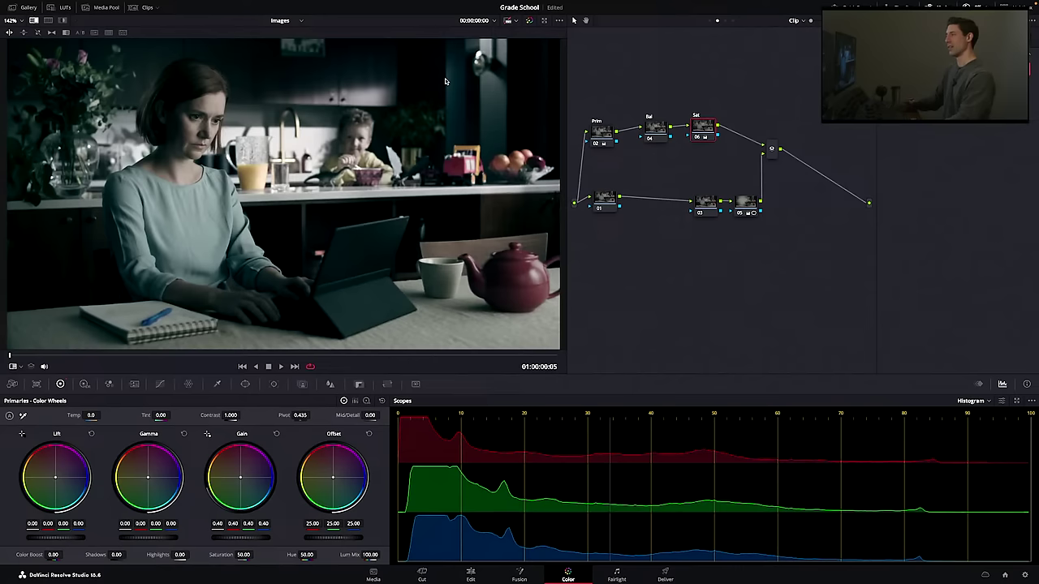
{"action": "key", "text": "ctrl+w"}
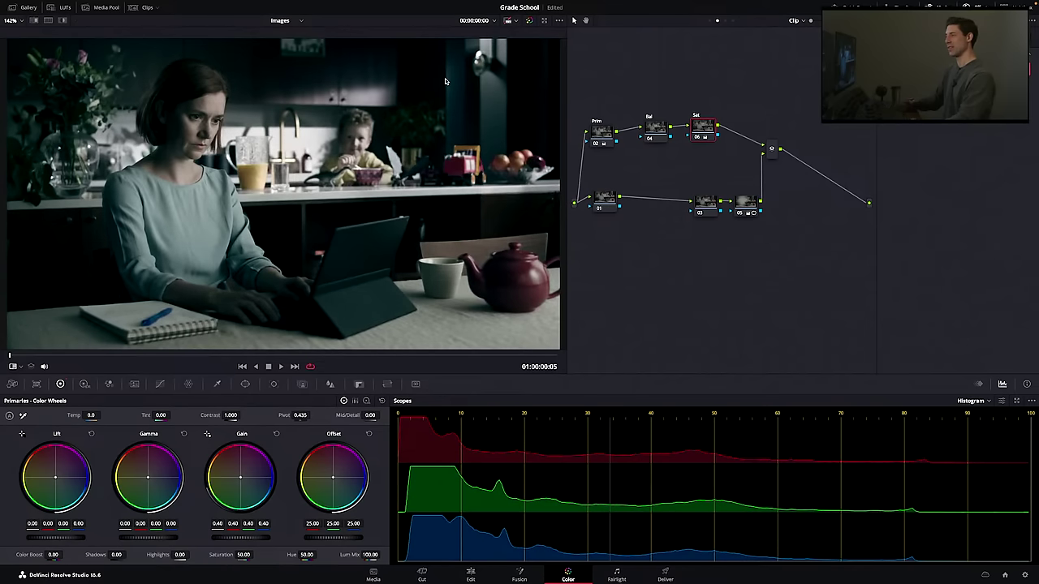
{"action": "key", "text": "ctrl+w"}
{"action": "key", "text": "ctrl+w"}
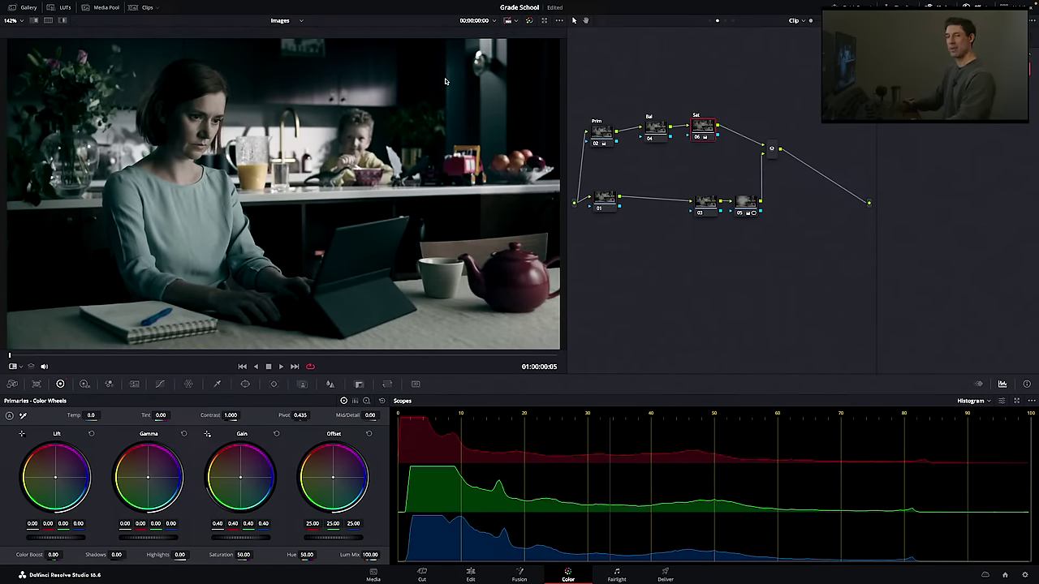
{"action": "key", "text": "ctrl+w"}
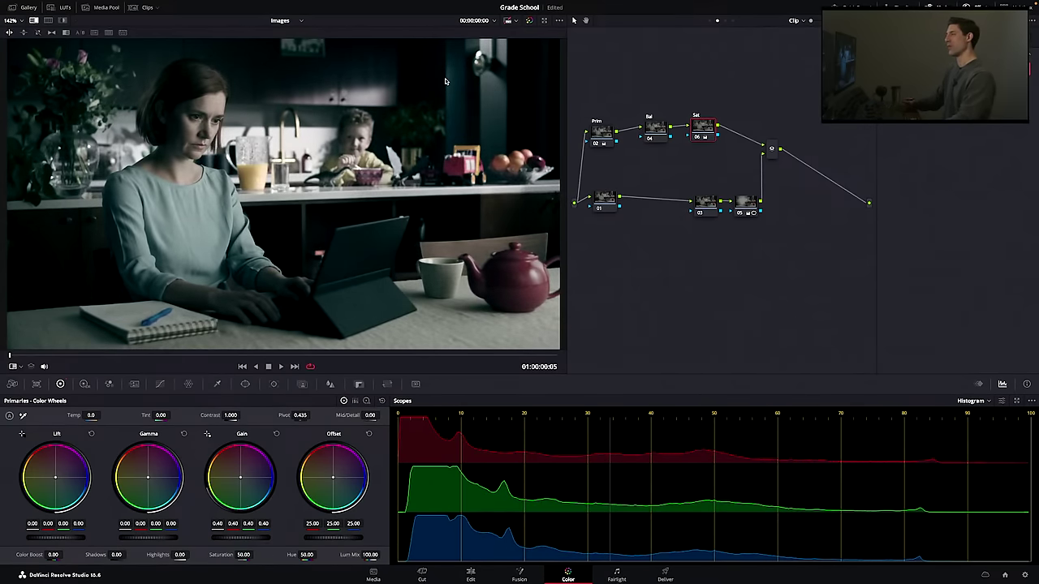
{"action": "key", "text": "ctrl+w"}
{"action": "key", "text": "ctrl+w"}
{"action": "key", "text": "ctrl+w"}
{"action": "key", "text": "ctrl+w"}
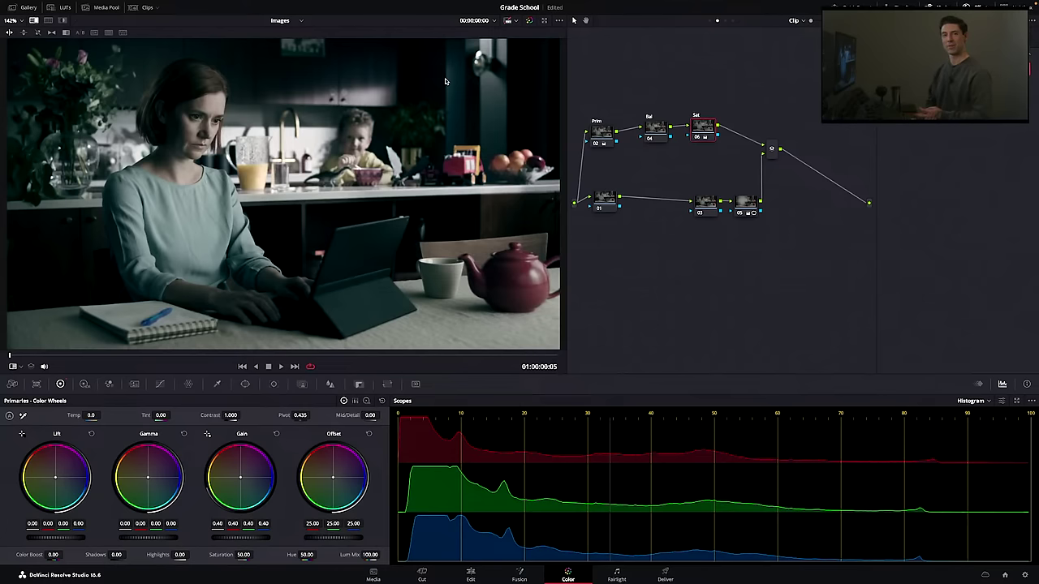
{"action": "key", "text": "ctrl+s"}
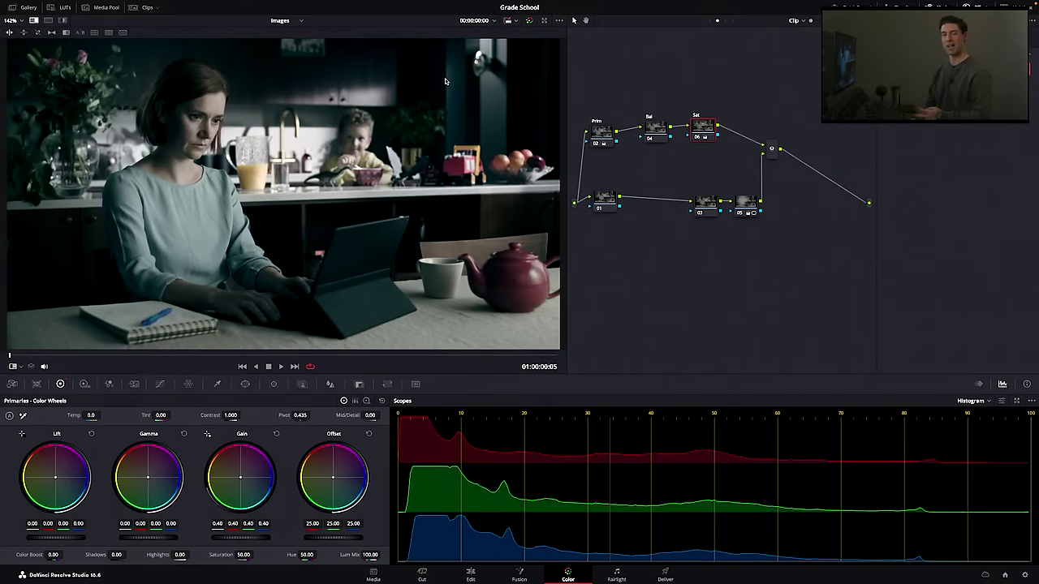